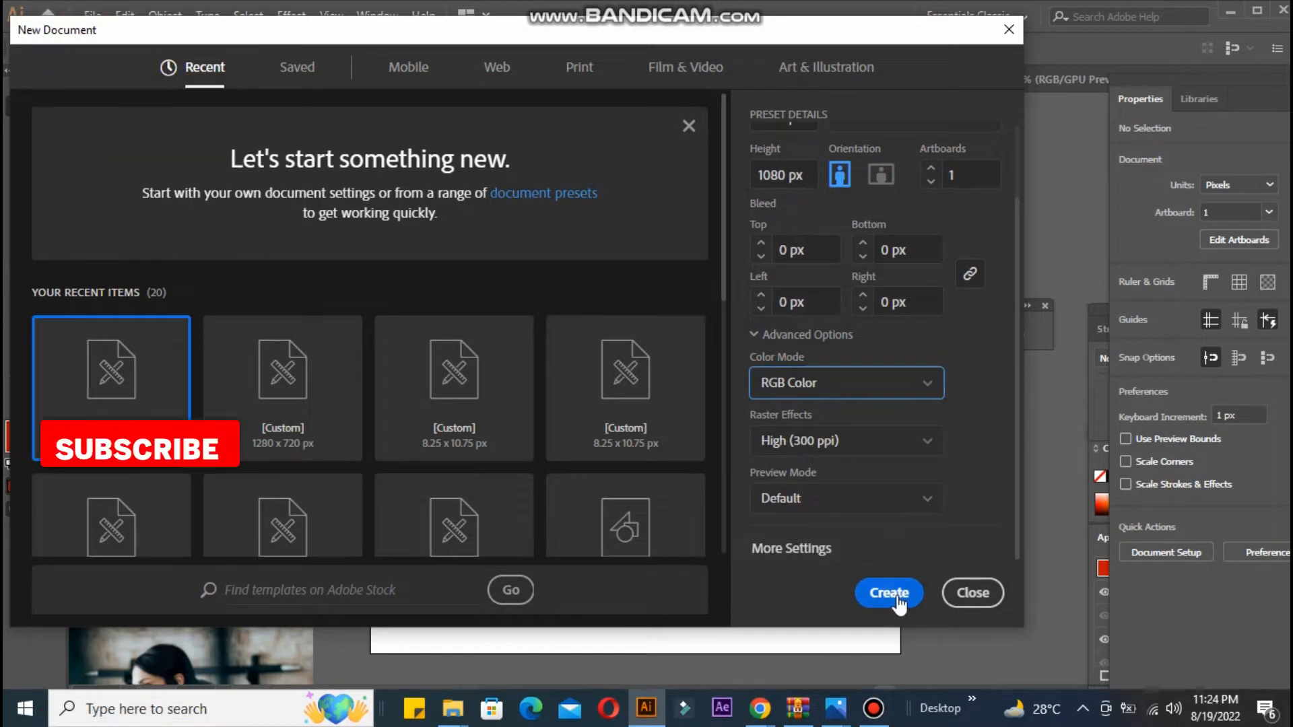
Place the gym photo on the artboard and enlarge it to about 1251 px wide by 1877 px high.
{"action": "left_click", "coordinate": [973, 595]}
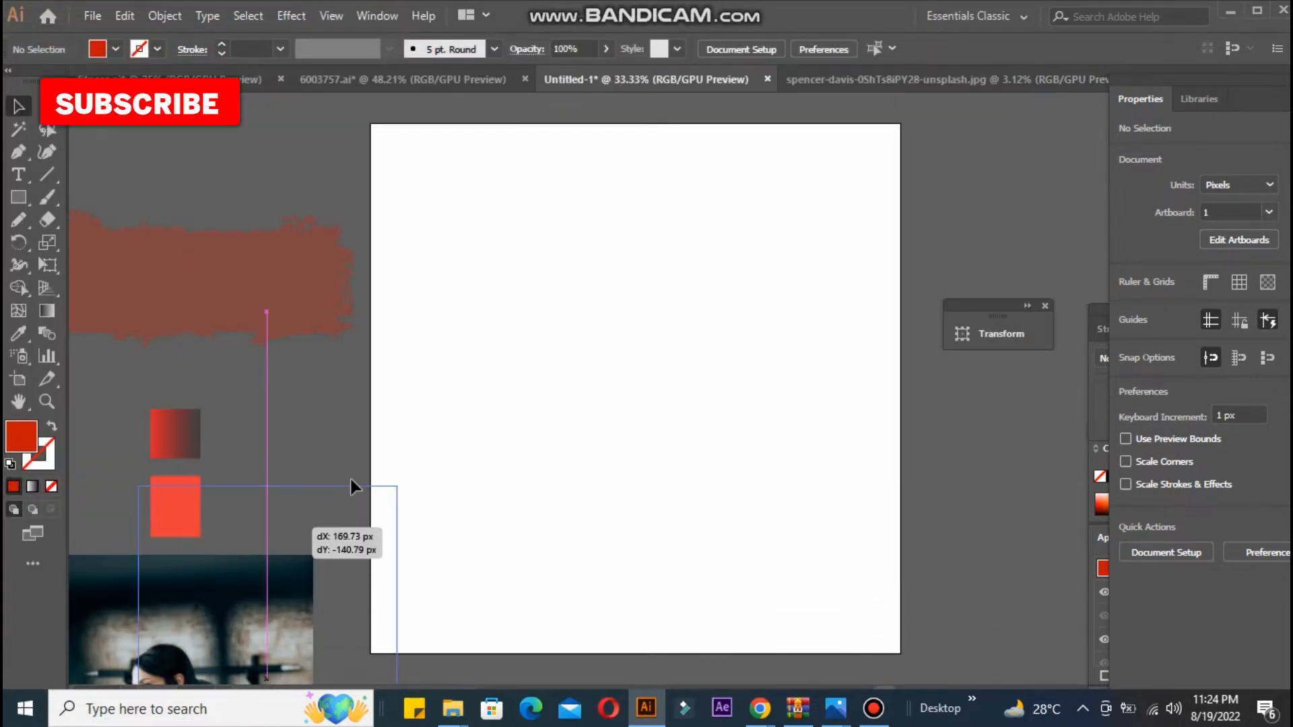
{"action": "mouse_move", "coordinate": [350, 482]}
{"action": "left_mouse_down"}
{"action": "mouse_move", "coordinate": [547, 254]}
{"action": "mouse_move", "coordinate": [508, 168]}
{"action": "left_mouse_up"}
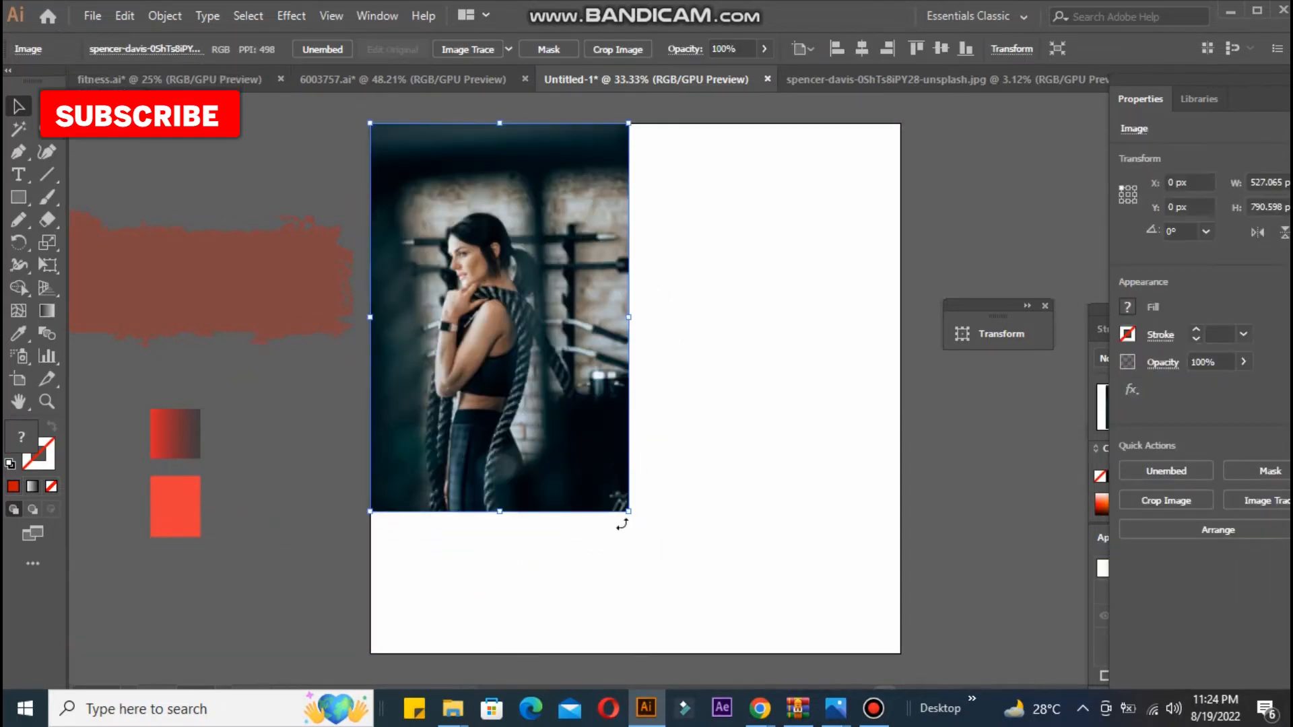
{"action": "left_click_drag", "start_coordinate": [628, 512], "coordinate": [787, 655]}
{"action": "left_click_drag", "start_coordinate": [569, 464], "coordinate": [662, 476]}
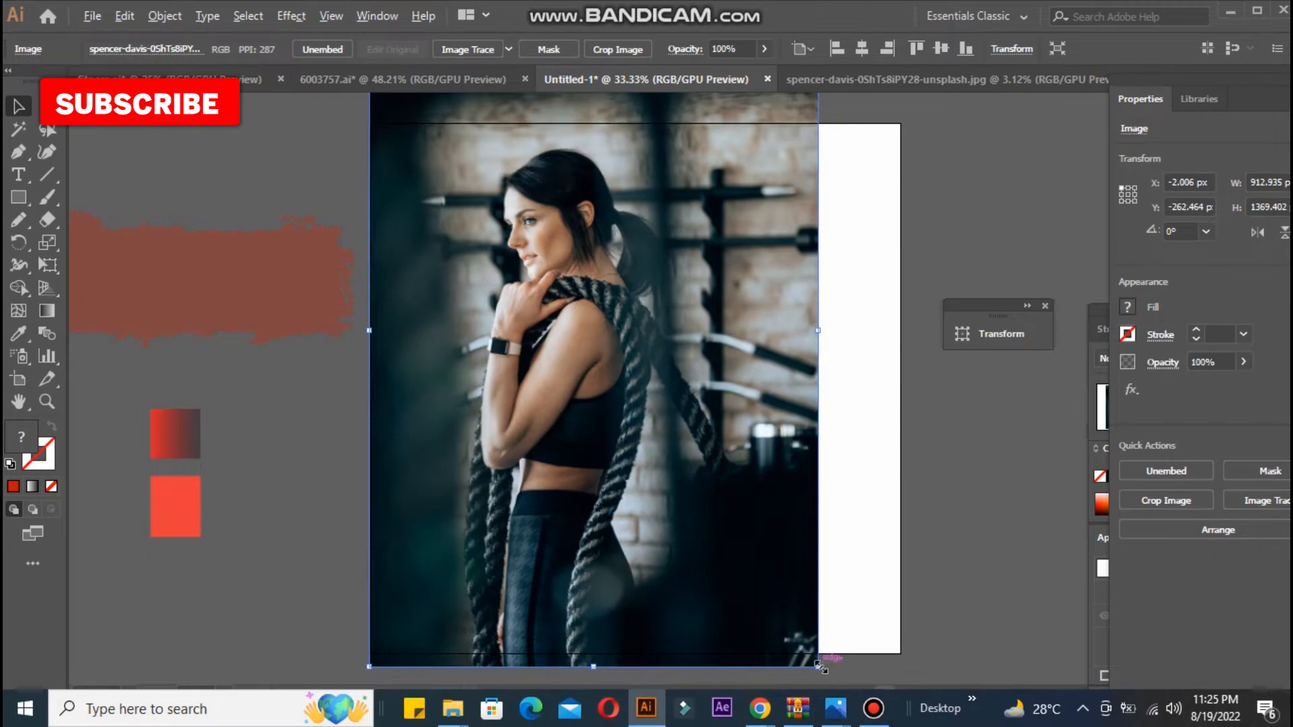
{"action": "left_click_drag", "start_coordinate": [821, 667], "coordinate": [901, 459]}
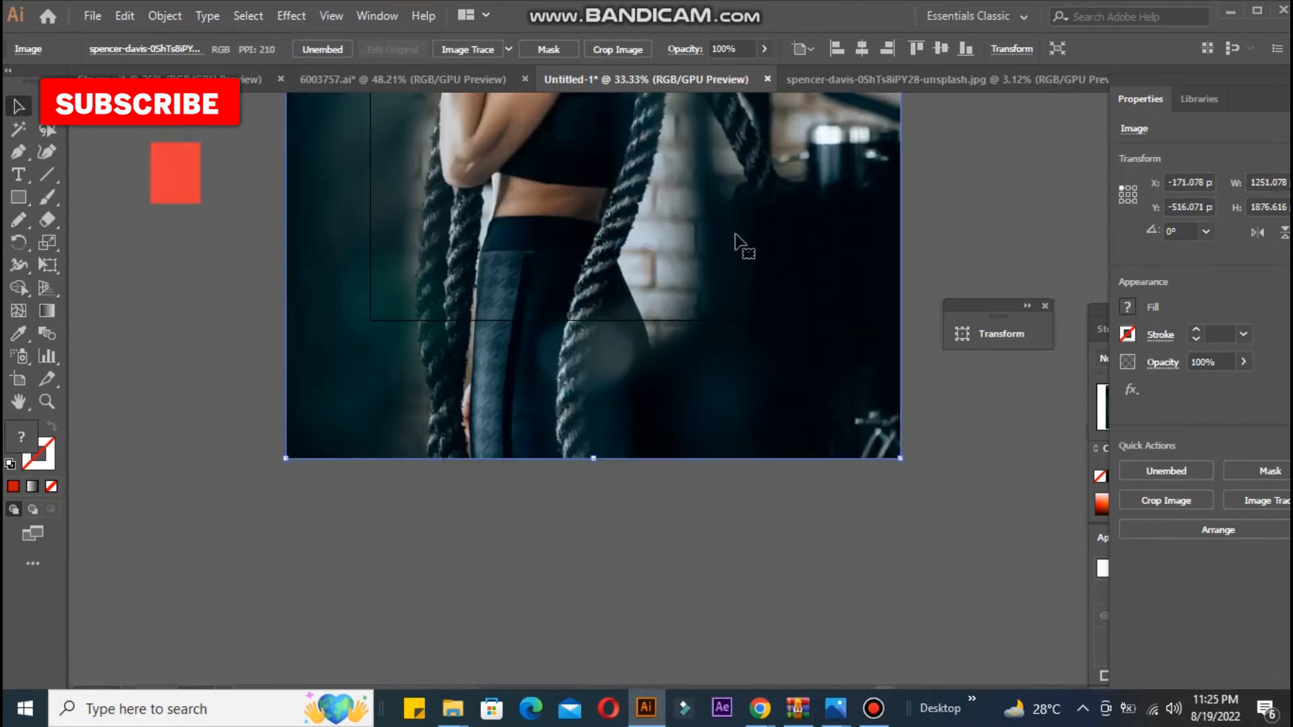
{"action": "left_click_drag", "start_coordinate": [636, 195], "coordinate": [626, 551]}
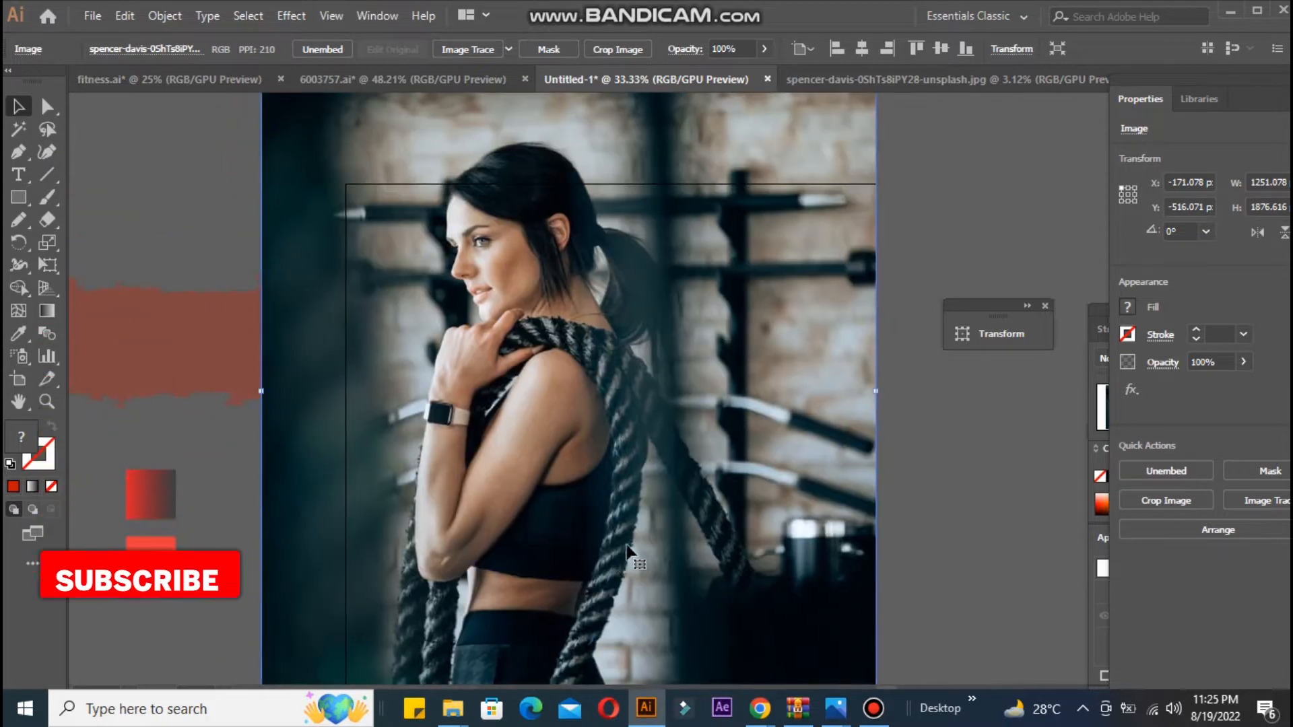
Try to crop the photo's upper part down to just above the woman's head and shift the cropped image.
{"action": "key", "text": "ctrl+minus"}
{"action": "key", "text": "ctrl+minus"}
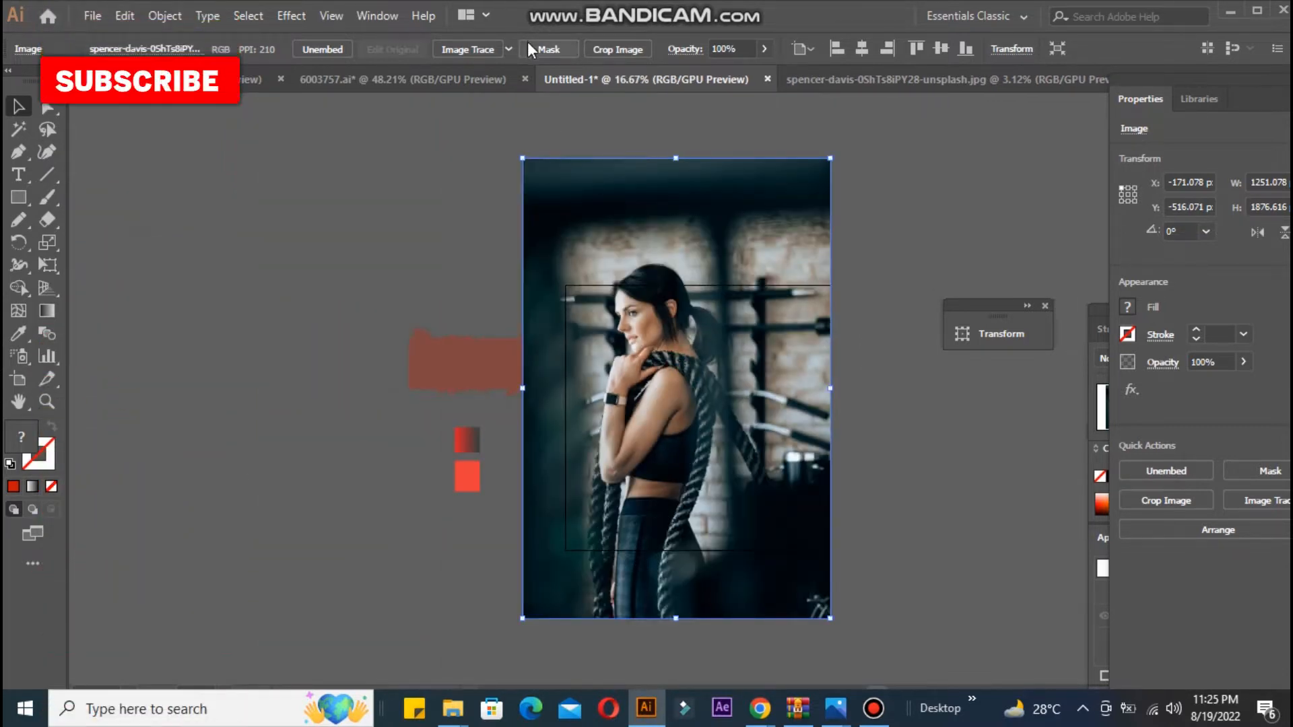
{"action": "left_click", "coordinate": [600, 49]}
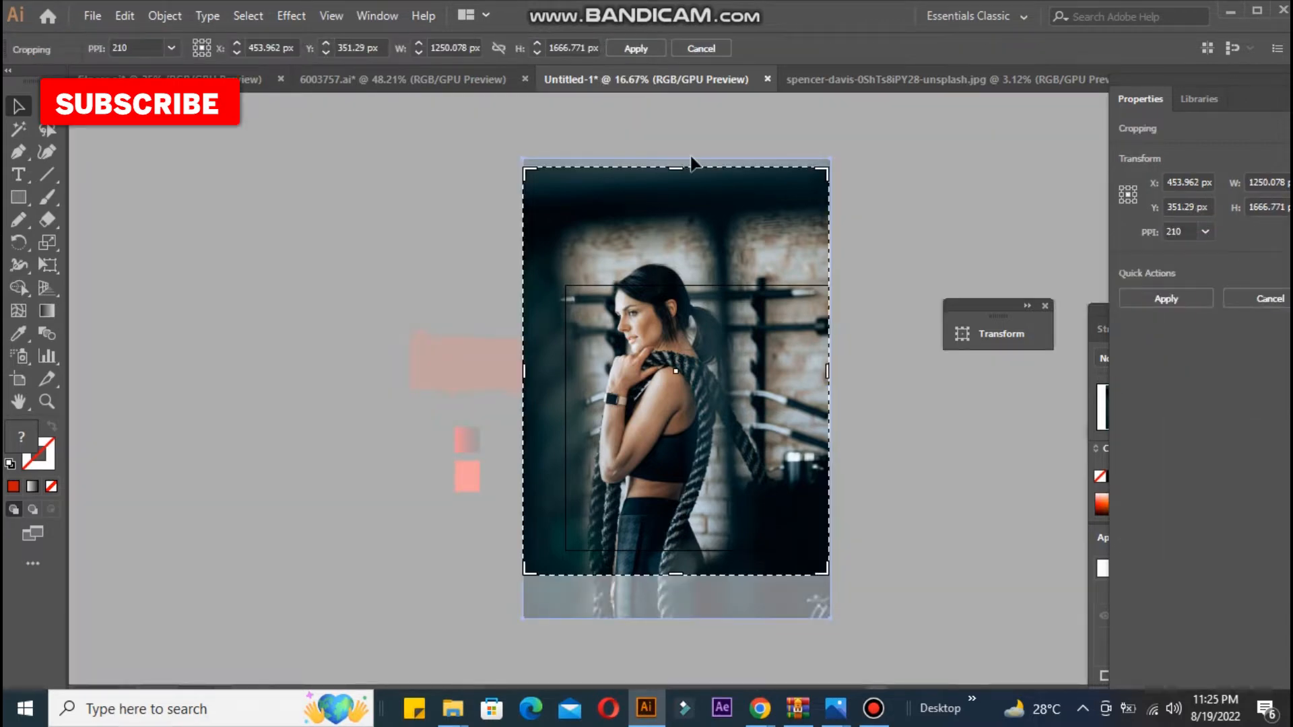
{"action": "left_click_drag", "start_coordinate": [676, 169], "coordinate": [691, 249]}
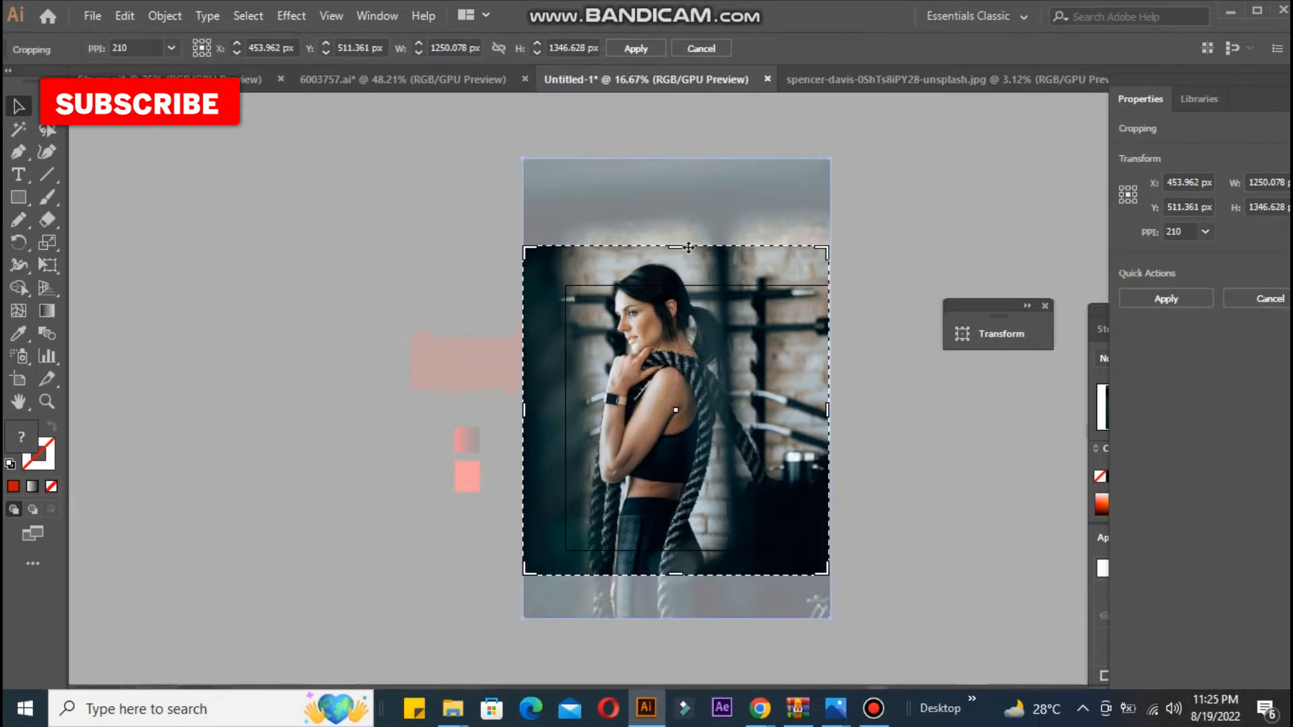
{"action": "key", "text": "Return"}
{"action": "left_click_drag", "start_coordinate": [601, 268], "coordinate": [600, 236]}
{"action": "key", "text": "ctrl+z"}
{"action": "key", "text": "ctrl+z"}
{"action": "key", "text": "ctrl+z"}
Crop the photo to about 1250 by 1762 px, trimming a strip off its lower edge.
{"action": "left_click", "coordinate": [609, 50]}
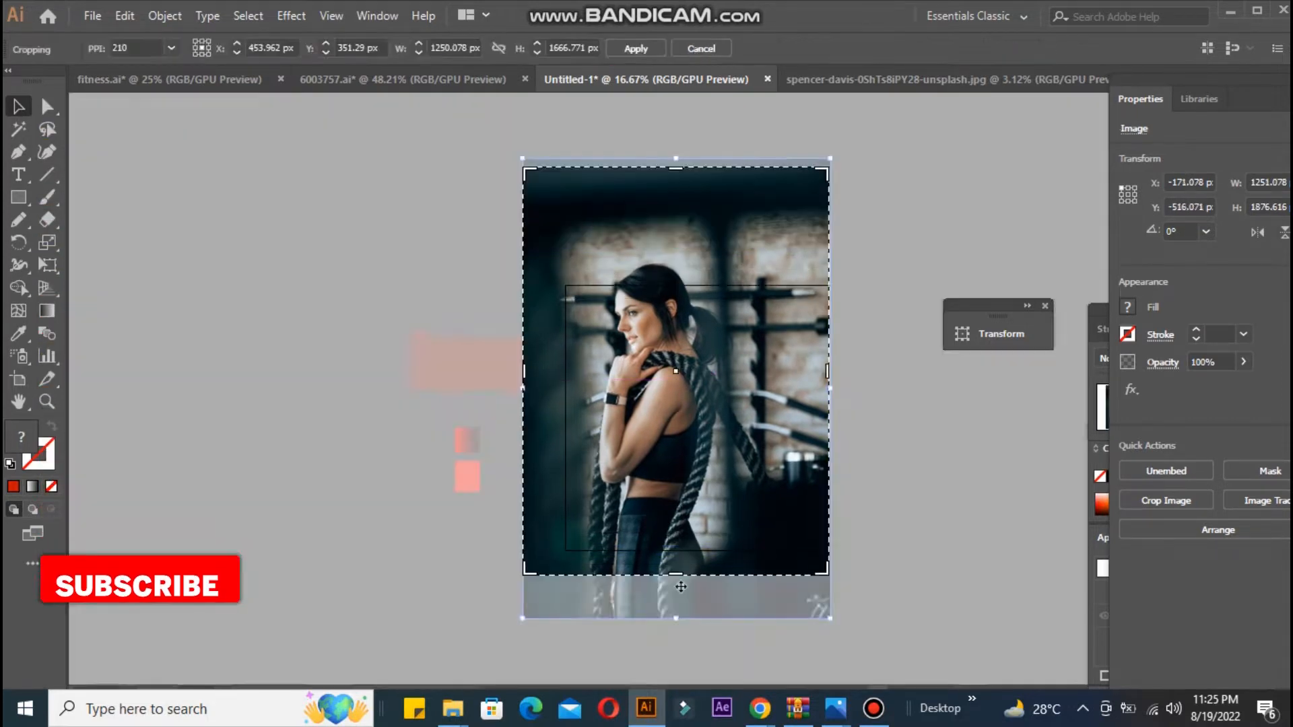
{"action": "left_click_drag", "start_coordinate": [677, 574], "coordinate": [667, 617]}
{"action": "left_click_drag", "start_coordinate": [673, 168], "coordinate": [673, 188]}
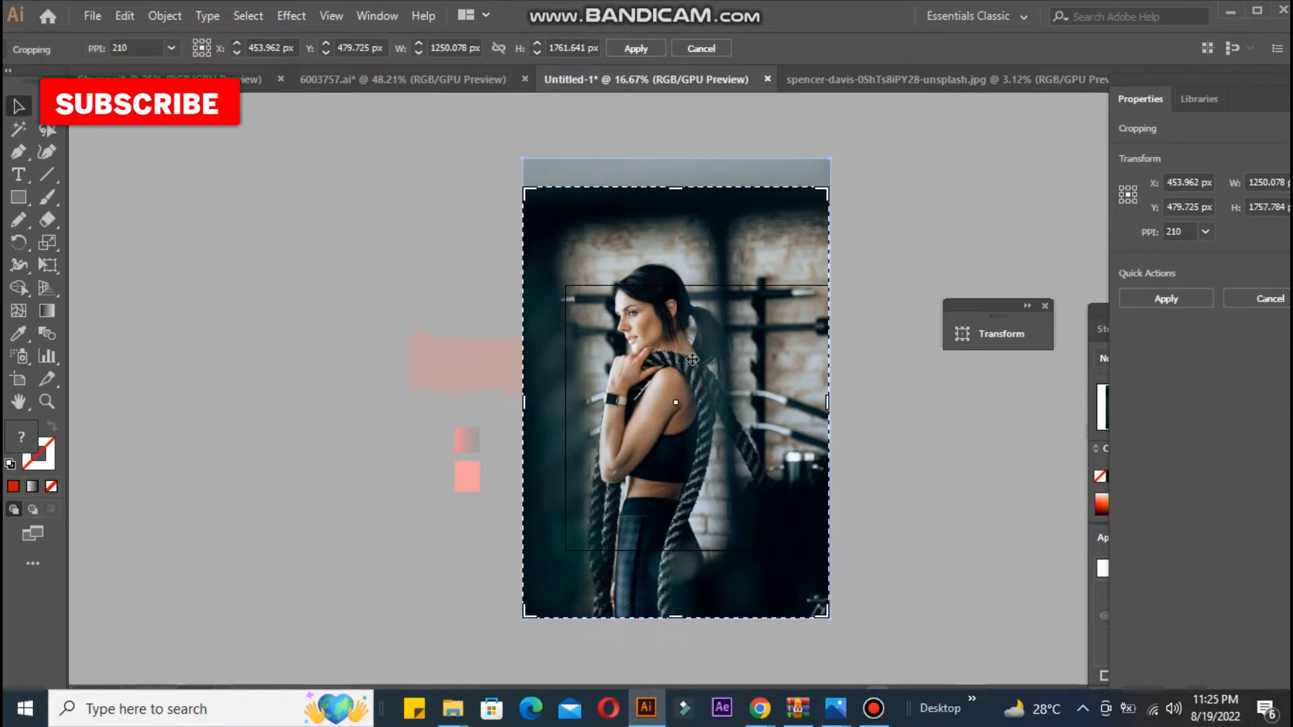
{"action": "left_click_drag", "start_coordinate": [693, 361], "coordinate": [662, 219]}
{"action": "key", "text": "Return"}
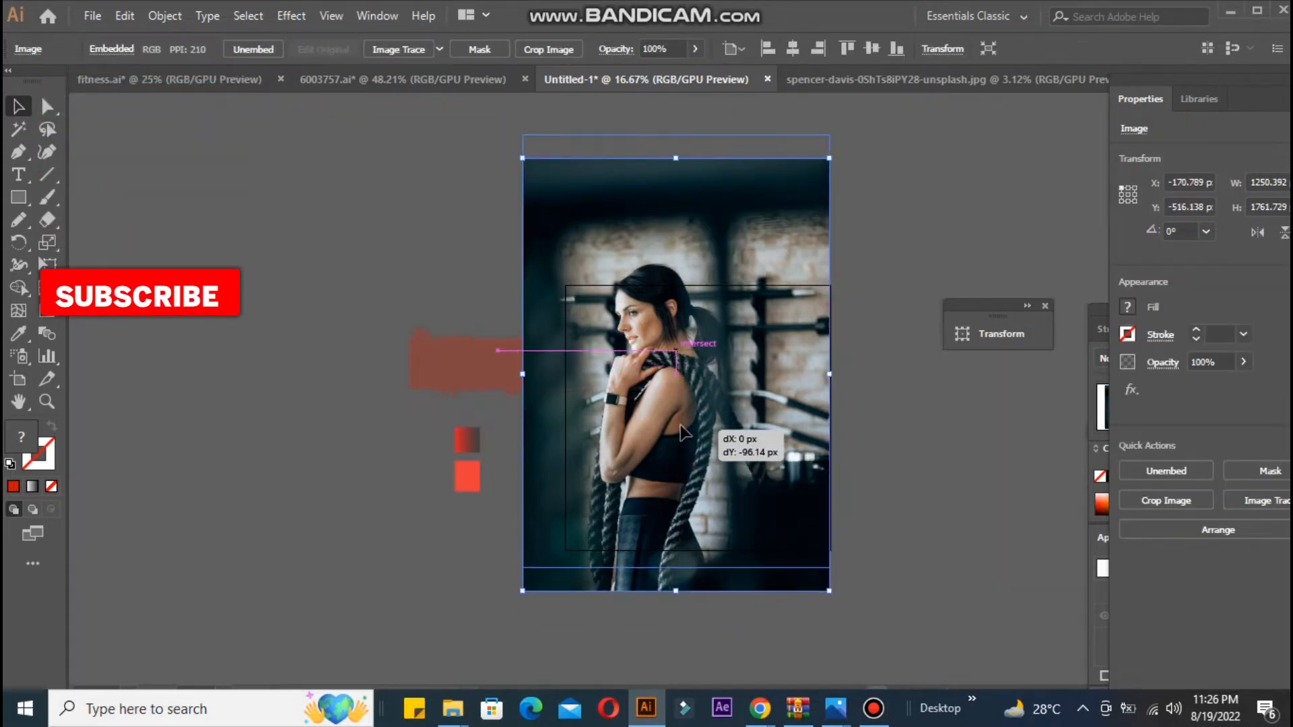
Scale the photo down to about 1083 px wide and position it to span the artboard's full width.
{"action": "left_click_drag", "start_coordinate": [523, 158], "coordinate": [556, 212]}
{"action": "left_click_drag", "start_coordinate": [638, 365], "coordinate": [639, 331]}
{"action": "left_click_drag", "start_coordinate": [557, 175], "coordinate": [574, 202]}
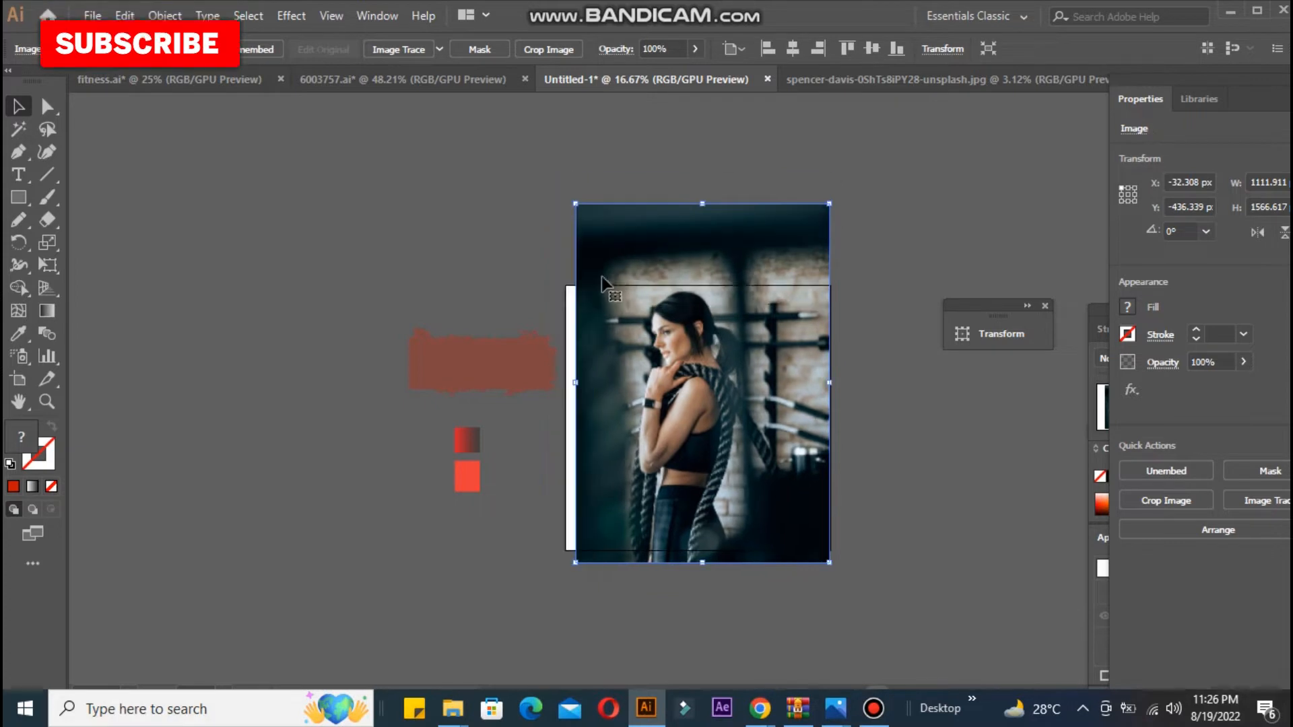
{"action": "left_click_drag", "start_coordinate": [593, 283], "coordinate": [584, 283]}
{"action": "key", "text": "ctrl+shift+a"}
{"action": "left_click", "coordinate": [746, 525]}
{"action": "left_click_drag", "start_coordinate": [818, 560], "coordinate": [831, 572]}
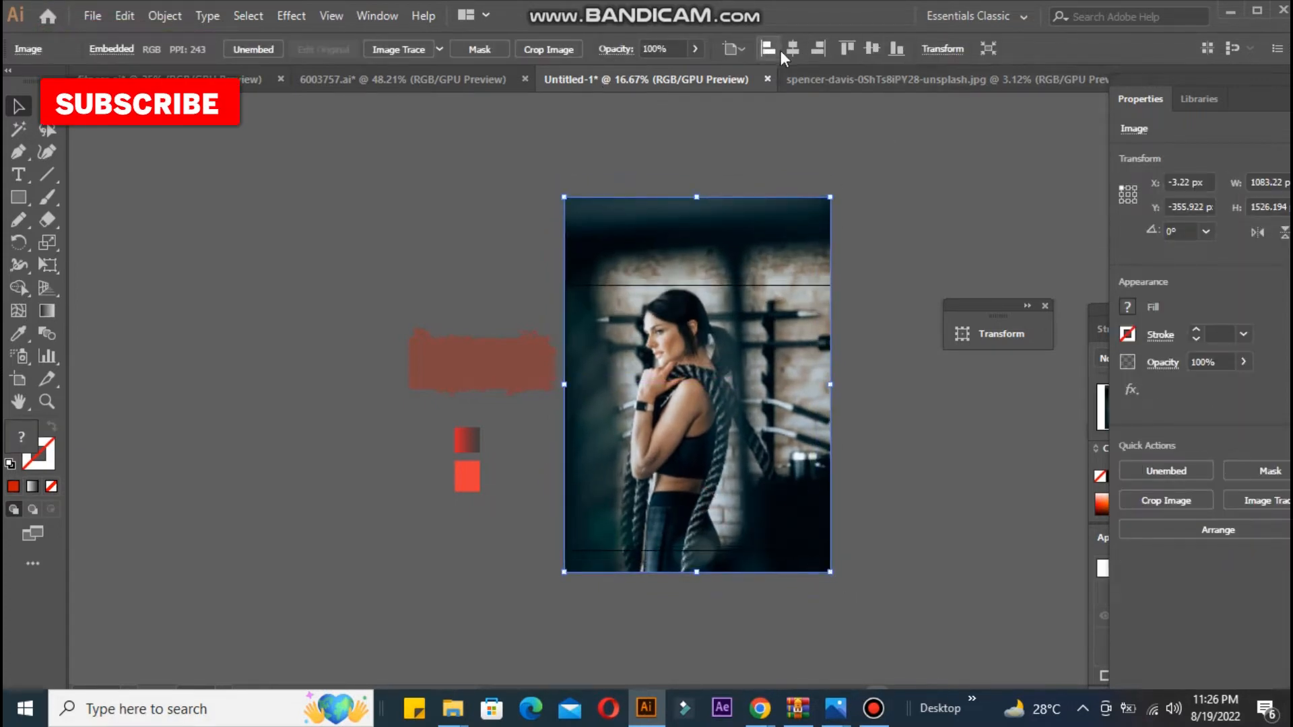
Move the photo up to about Y -446 px, with its left edge on the artboard's left edge at X 0 px.
{"action": "left_click", "coordinate": [539, 232]}
{"action": "key", "text": "ctrl+plus"}
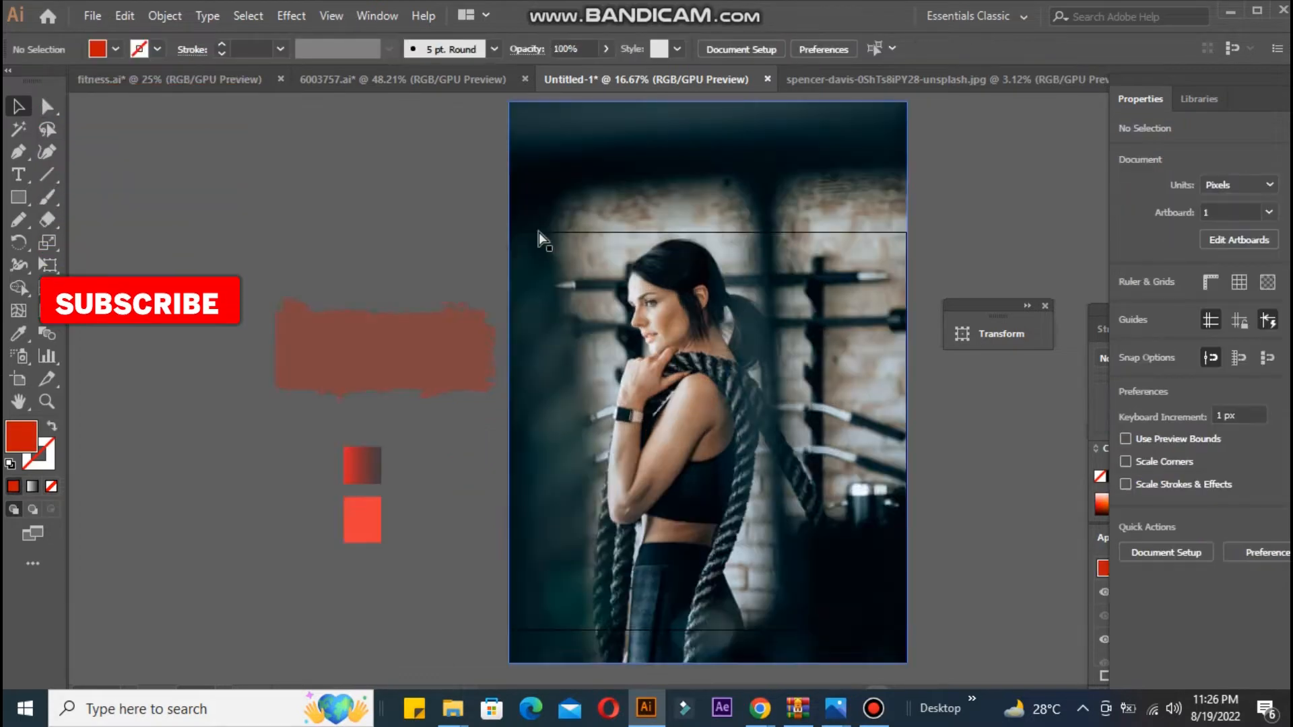
{"action": "left_click_drag", "start_coordinate": [631, 319], "coordinate": [504, 332]}
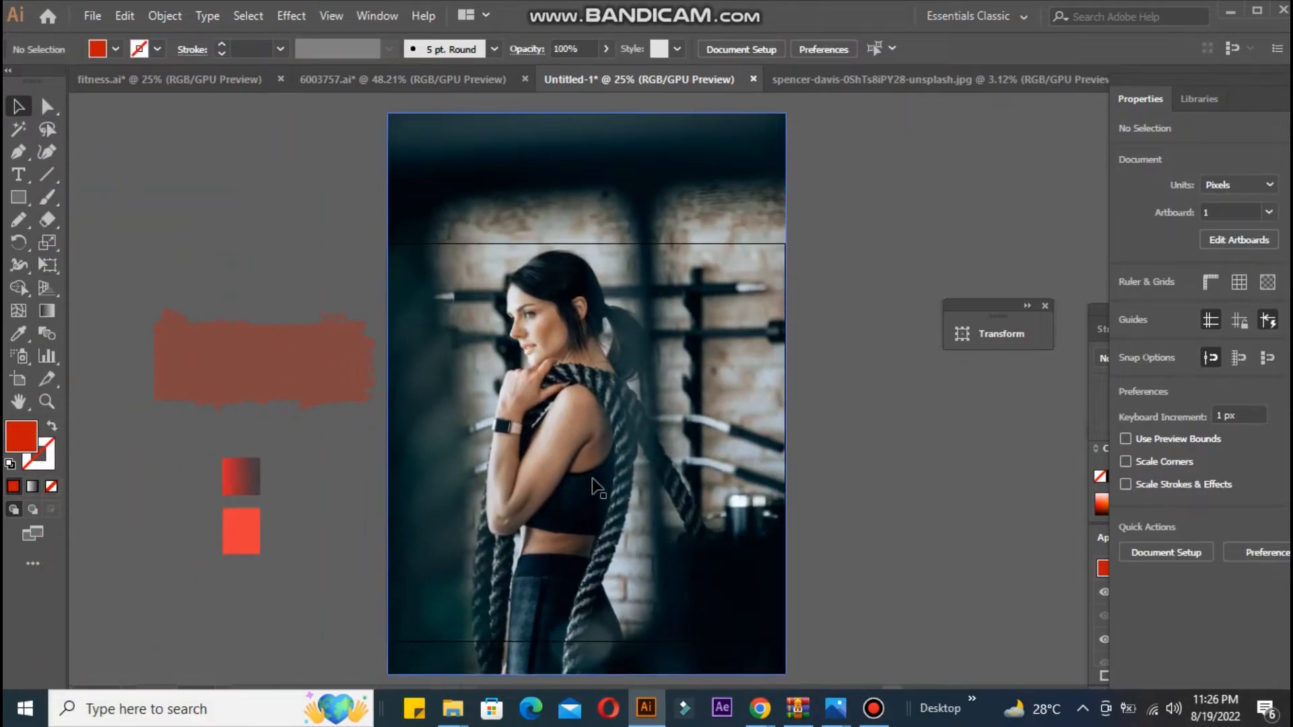
{"action": "left_click_drag", "start_coordinate": [602, 493], "coordinate": [601, 450]}
{"action": "left_click", "coordinate": [820, 456]}
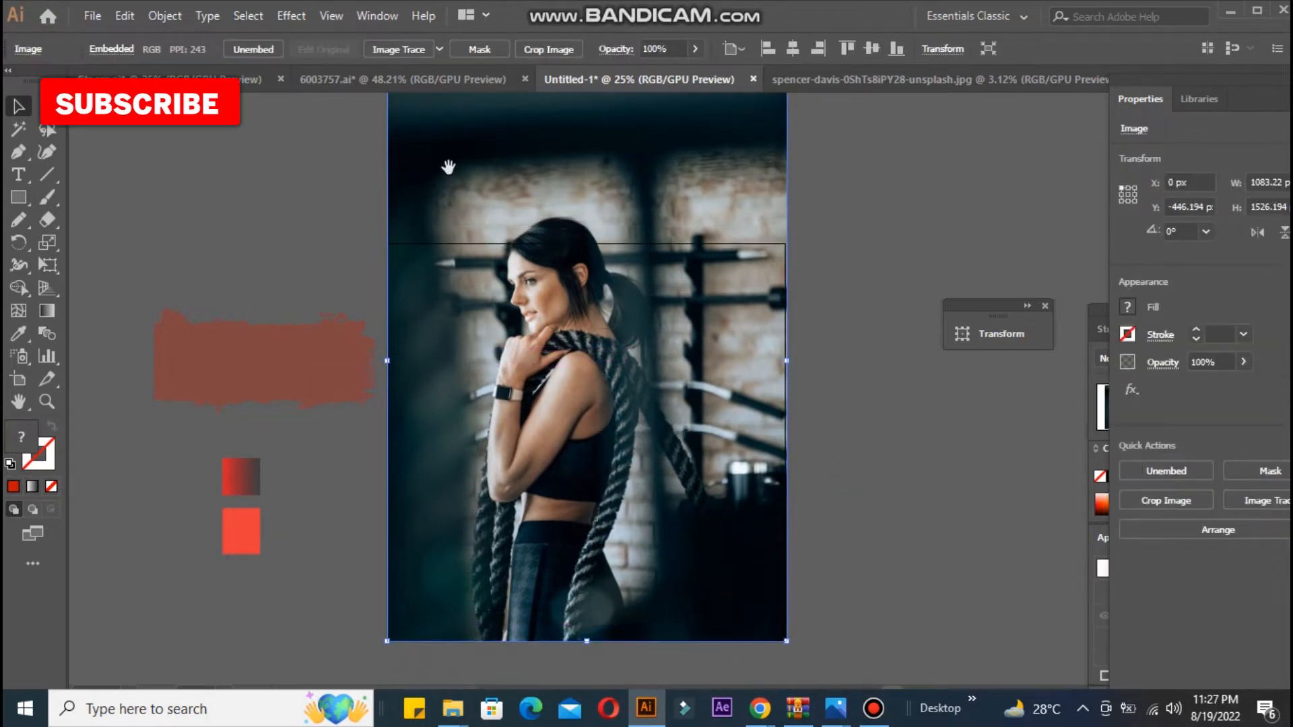
Crop the empty area above the woman to make the photo about 1081 by 1238 px, and reposition it over the artboard.
{"action": "scroll", "coordinate": [439, 144], "scroll_direction": "up", "scroll_amount": 1}
{"action": "mouse_move", "coordinate": [408, 134]}
{"action": "left_mouse_down"}
{"action": "mouse_move", "coordinate": [397, 151]}
{"action": "mouse_move", "coordinate": [407, 134]}
{"action": "left_mouse_up"}
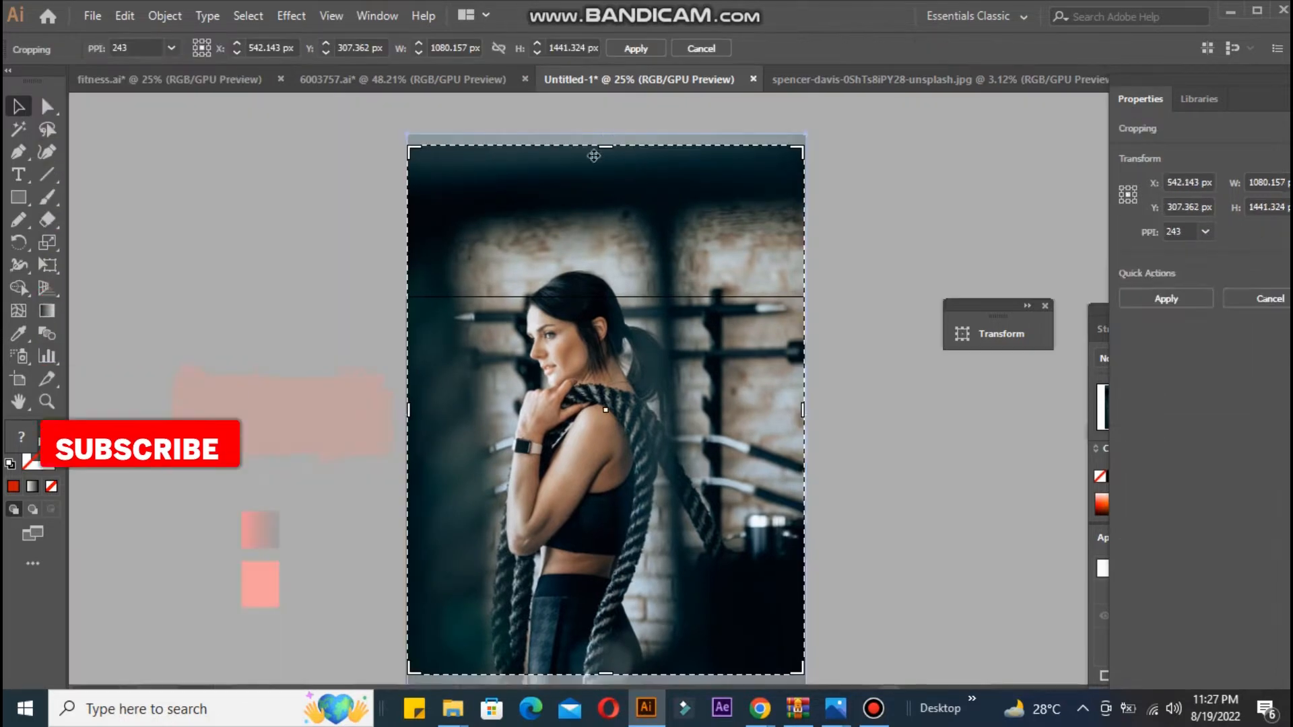
{"action": "left_click_drag", "start_coordinate": [606, 134], "coordinate": [608, 251]}
{"action": "key", "text": "Return"}
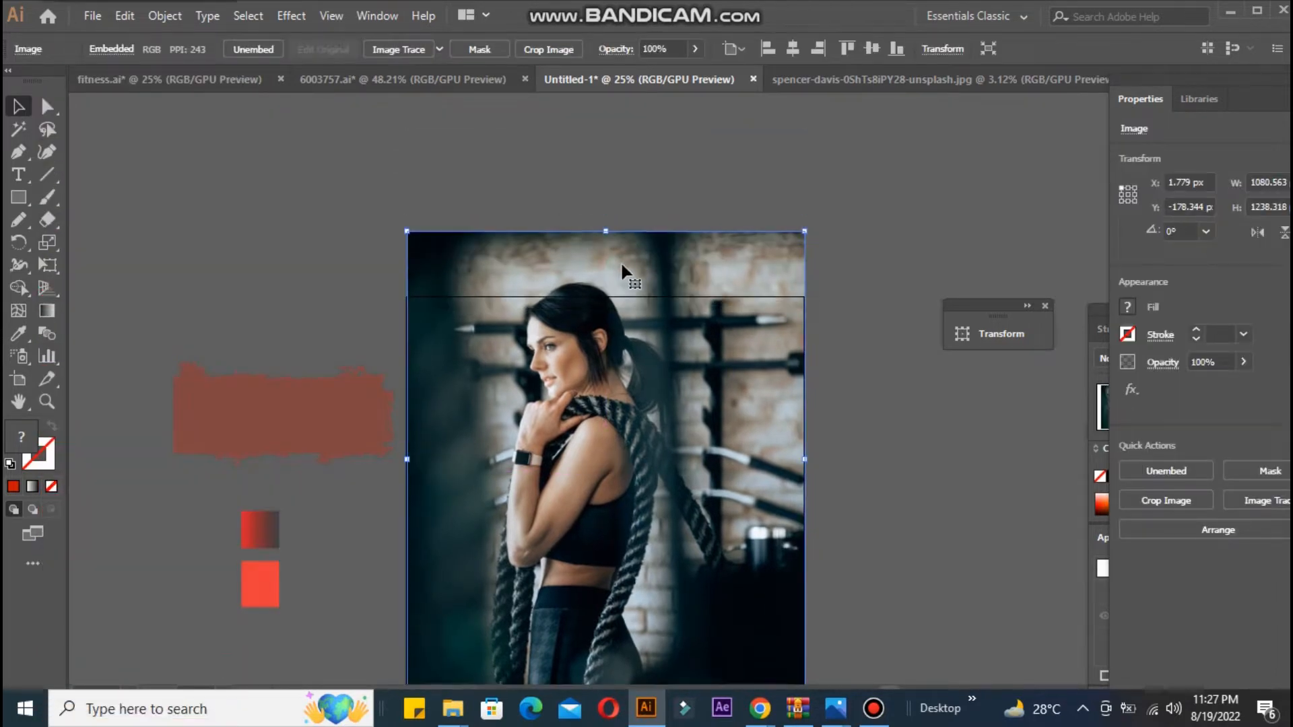
{"action": "scroll", "coordinate": [621, 260], "scroll_direction": "down", "scroll_amount": 3}
{"action": "left_click_drag", "start_coordinate": [666, 303], "coordinate": [661, 297]}
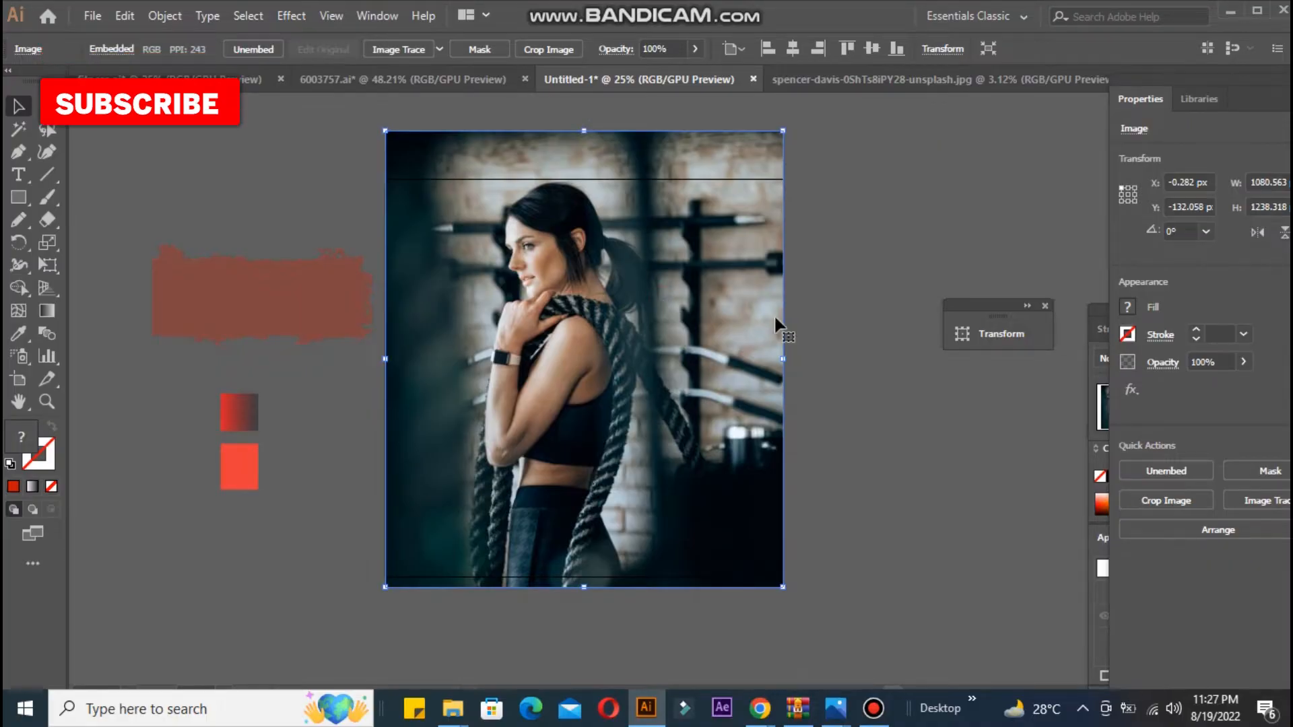
Convert the photo's colors to grayscale.
{"action": "left_click_drag", "start_coordinate": [849, 375], "coordinate": [878, 428]}
{"action": "left_click", "coordinate": [621, 382]}
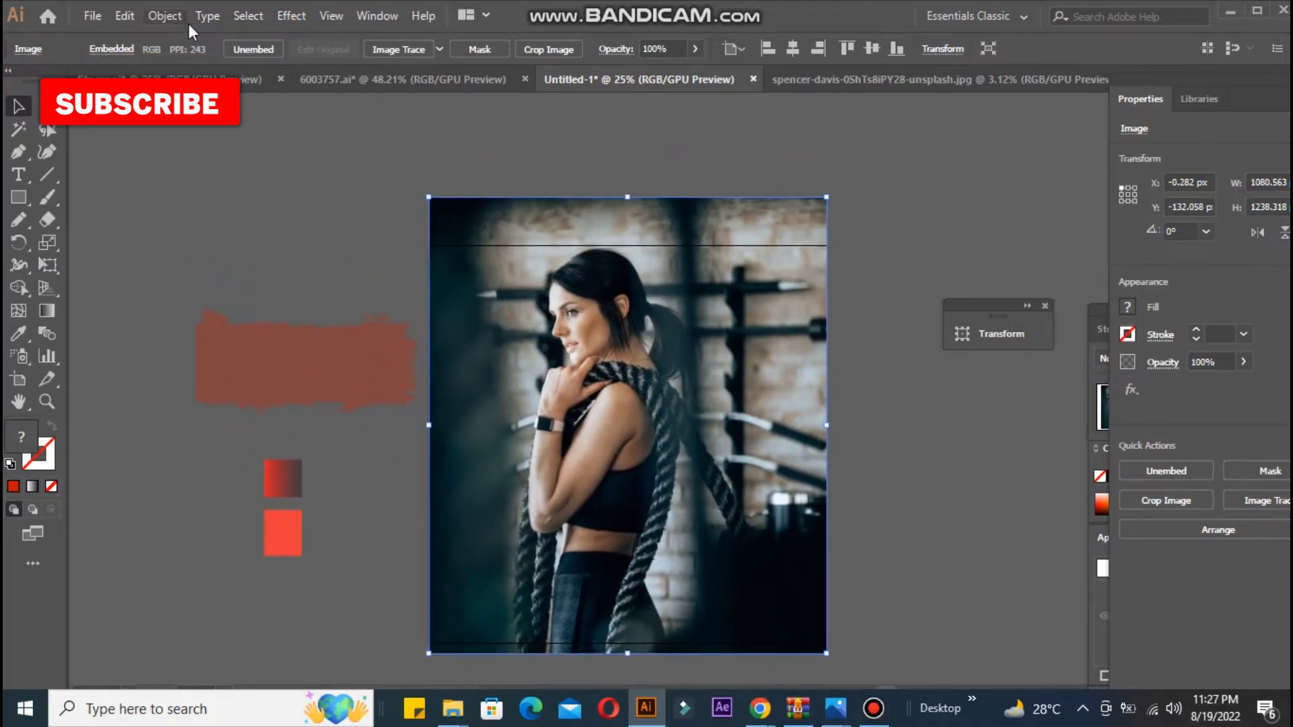
{"action": "left_click", "coordinate": [170, 17]}
{"action": "left_click", "coordinate": [170, 16]}
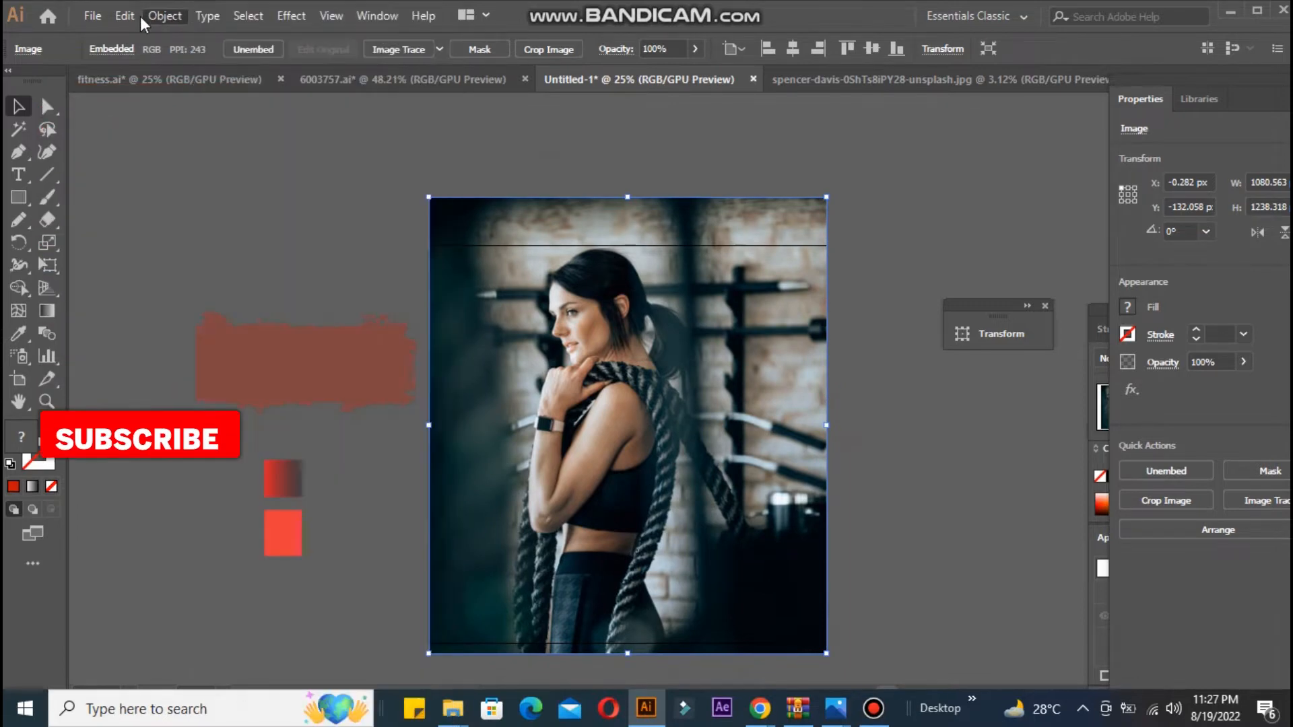
{"action": "left_click", "coordinate": [119, 19]}
{"action": "mouse_move", "coordinate": [263, 349]}
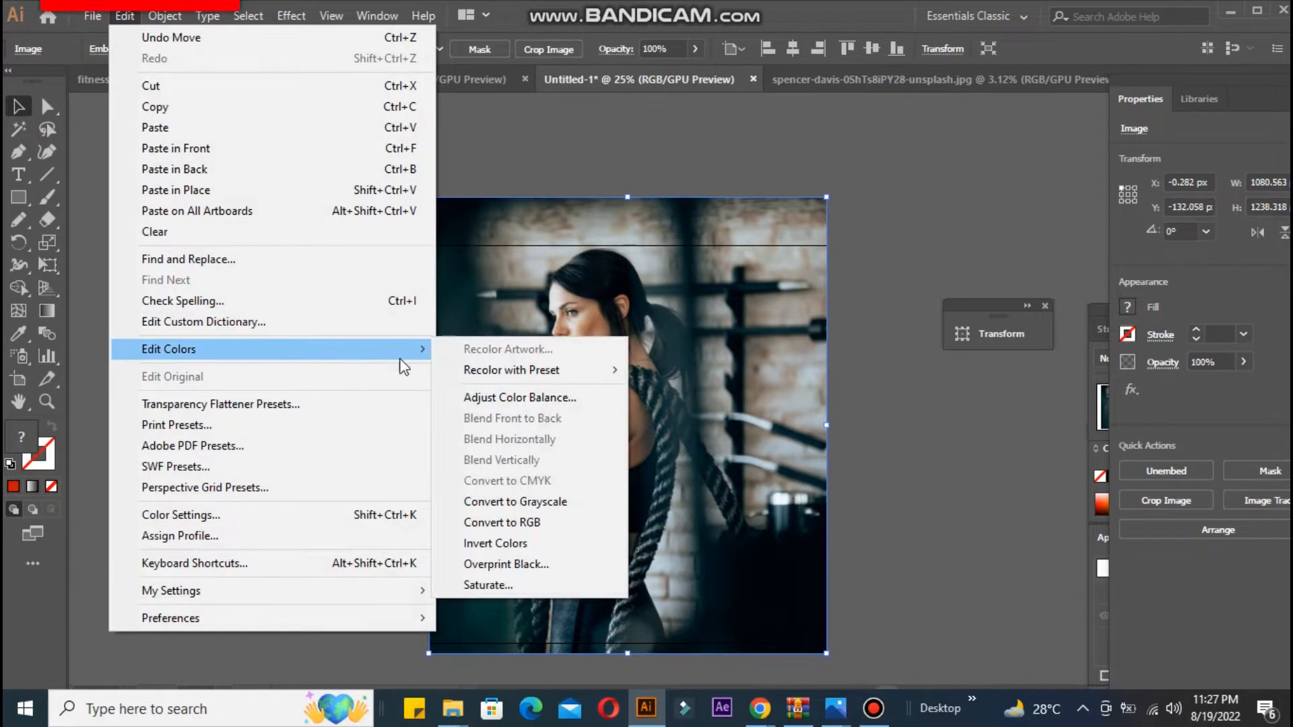
{"action": "left_click", "coordinate": [510, 503]}
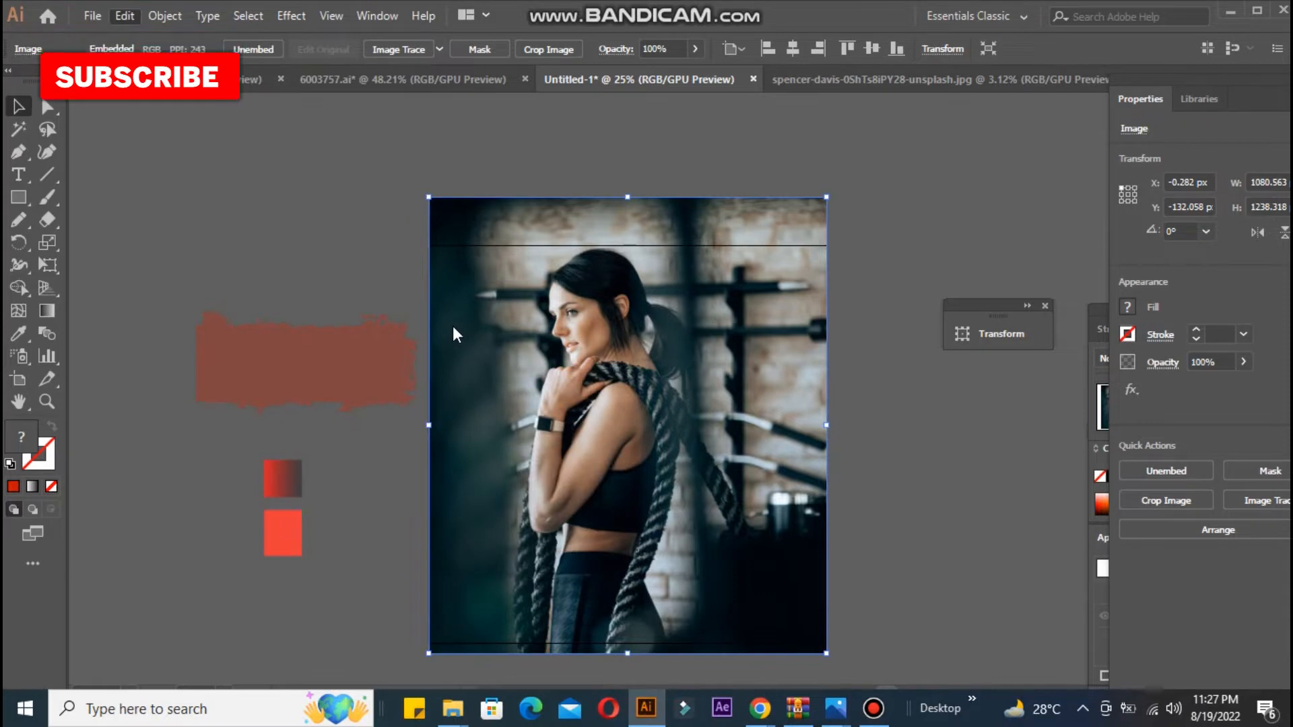
Tint the photo dark blue with Adjust Color Balance in RGB mode, with Convert on: Red -19%, Green -12%, Blue -3%.
{"action": "left_click", "coordinate": [125, 16]}
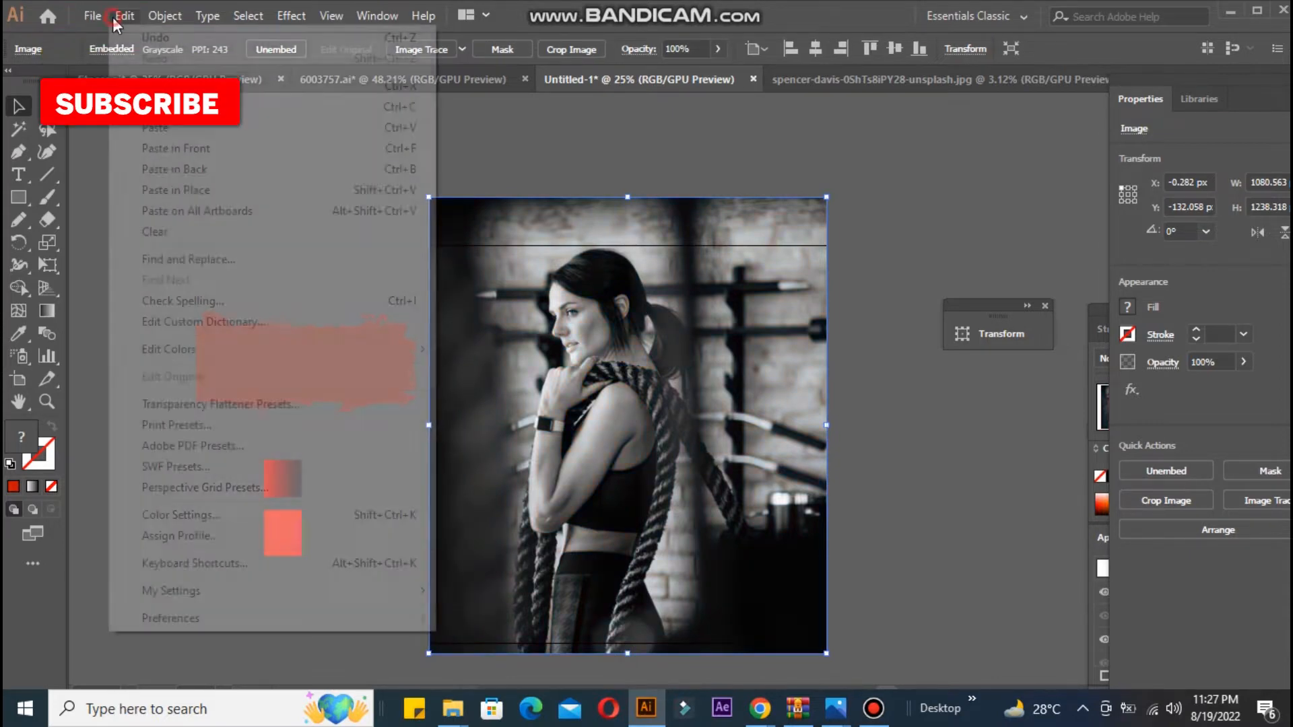
{"action": "mouse_move", "coordinate": [331, 349]}
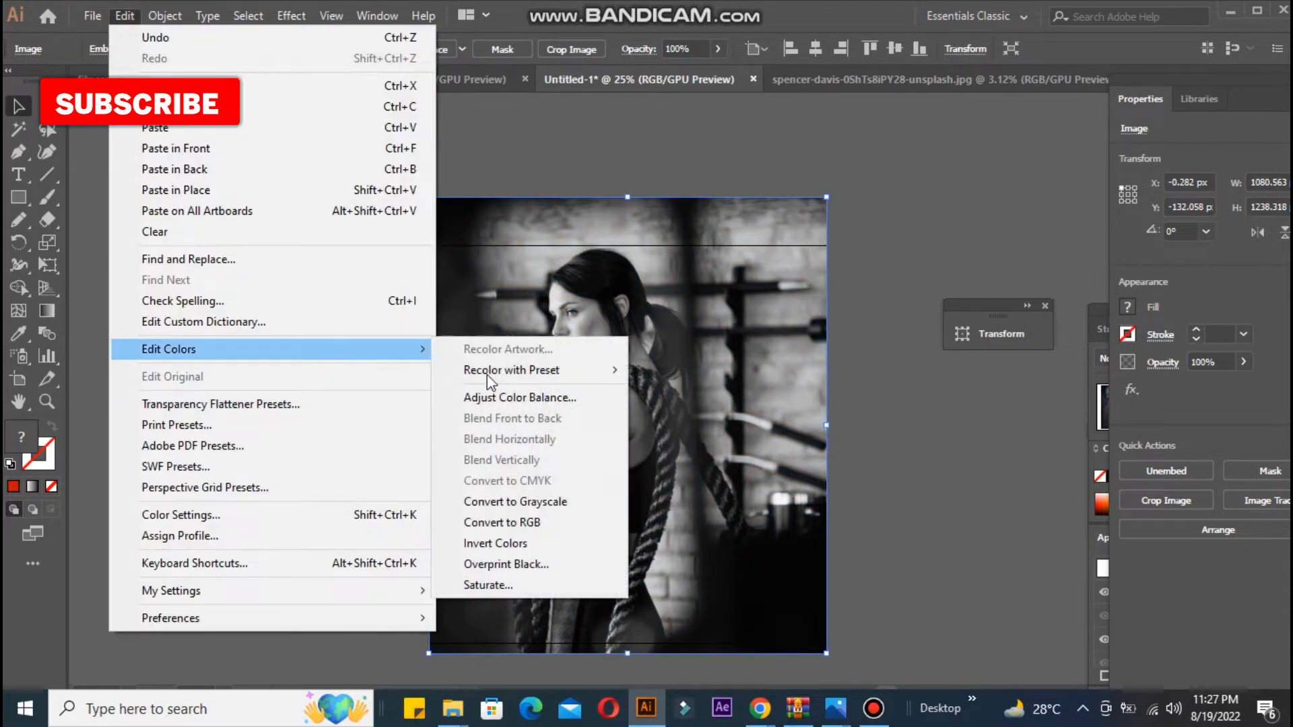
{"action": "left_click", "coordinate": [522, 395]}
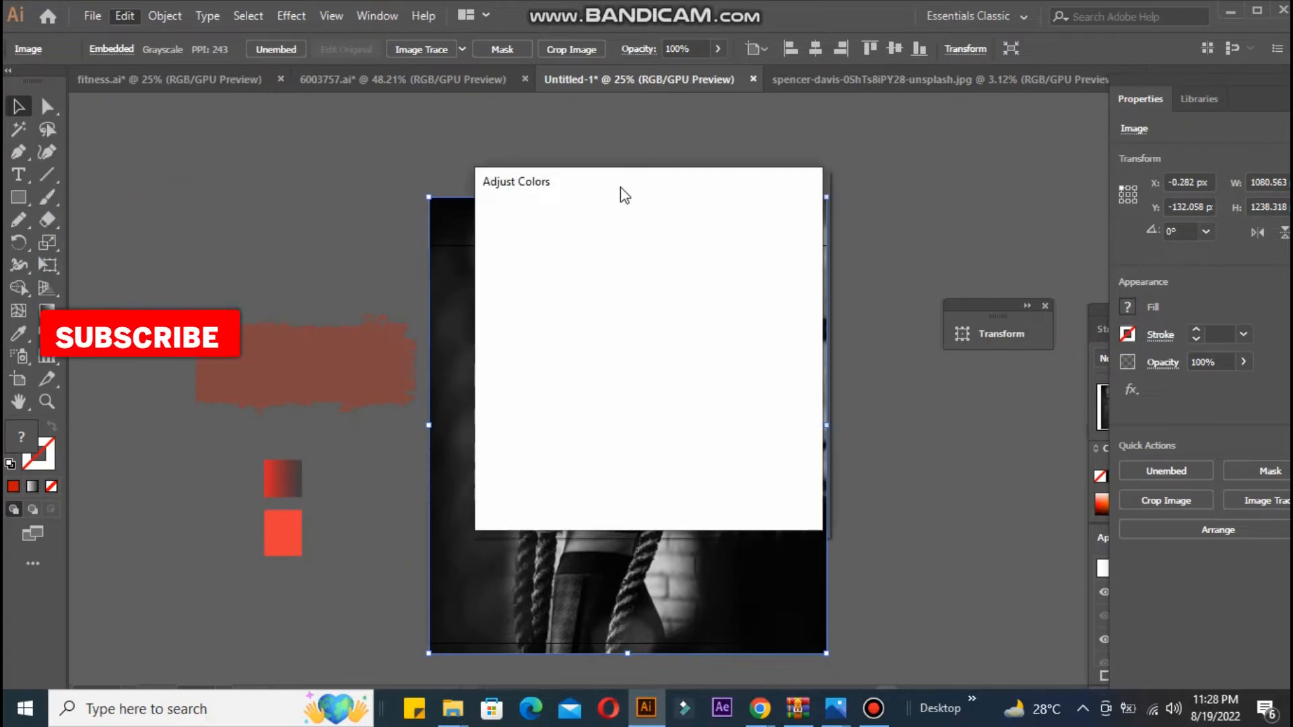
{"action": "mouse_move", "coordinate": [621, 193]}
{"action": "left_mouse_down"}
{"action": "mouse_move", "coordinate": [728, 216]}
{"action": "mouse_move", "coordinate": [987, 229]}
{"action": "left_mouse_up"}
{"action": "mouse_move", "coordinate": [1023, 314]}
{"action": "left_mouse_down"}
{"action": "mouse_move", "coordinate": [1045, 315]}
{"action": "mouse_move", "coordinate": [1011, 315]}
{"action": "mouse_move", "coordinate": [1008, 345]}
{"action": "mouse_move", "coordinate": [1034, 341]}
{"action": "mouse_move", "coordinate": [1012, 338]}
{"action": "mouse_move", "coordinate": [1005, 370]}
{"action": "mouse_move", "coordinate": [1027, 374]}
{"action": "mouse_move", "coordinate": [1001, 314]}
{"action": "mouse_move", "coordinate": [1012, 345]}
{"action": "mouse_move", "coordinate": [998, 370]}
{"action": "mouse_move", "coordinate": [1010, 371]}
{"action": "mouse_move", "coordinate": [1005, 342]}
{"action": "mouse_move", "coordinate": [1021, 370]}
{"action": "mouse_move", "coordinate": [997, 373]}
{"action": "mouse_move", "coordinate": [1010, 376]}
{"action": "mouse_move", "coordinate": [996, 341]}
{"action": "mouse_move", "coordinate": [1016, 338]}
{"action": "mouse_move", "coordinate": [1002, 314]}
{"action": "left_mouse_up"}
{"action": "left_click", "coordinate": [868, 525]}
{"action": "left_click", "coordinate": [977, 263]}
{"action": "left_click", "coordinate": [972, 284]}
{"action": "left_click", "coordinate": [1012, 370]}
{"action": "left_click", "coordinate": [997, 315]}
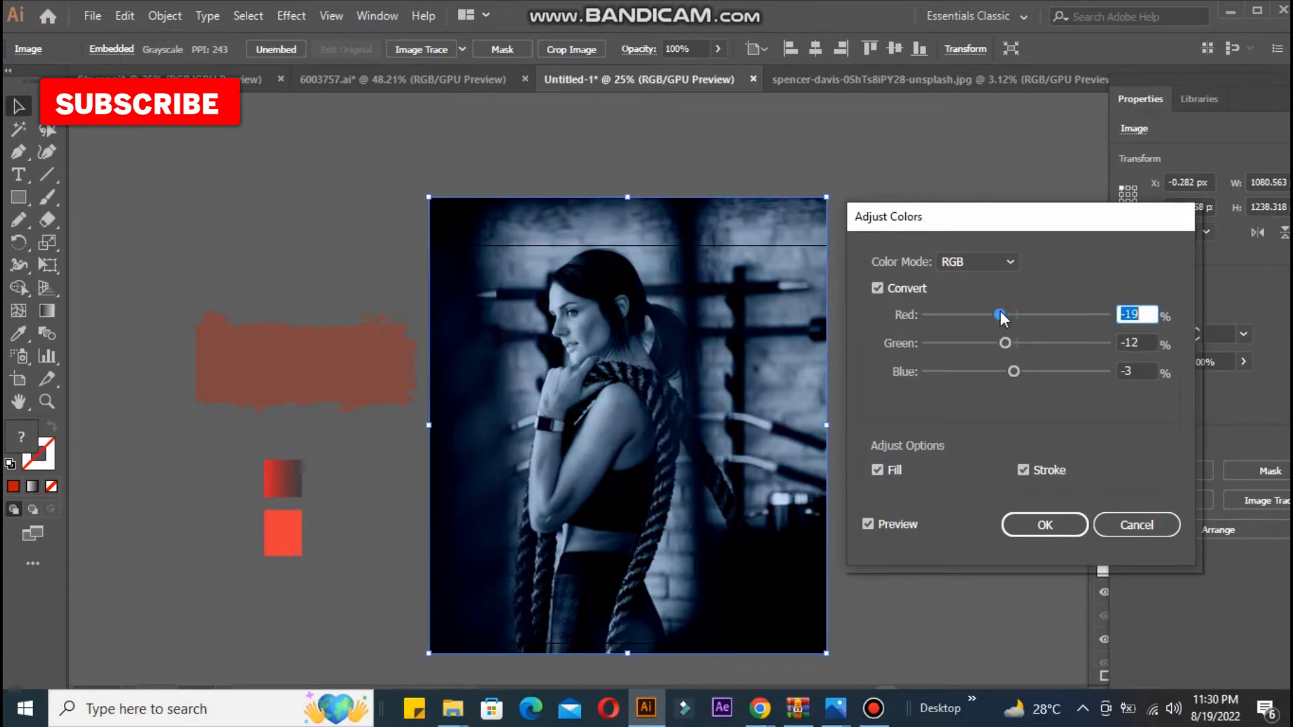
{"action": "left_click", "coordinate": [1061, 532]}
{"action": "left_click", "coordinate": [990, 453]}
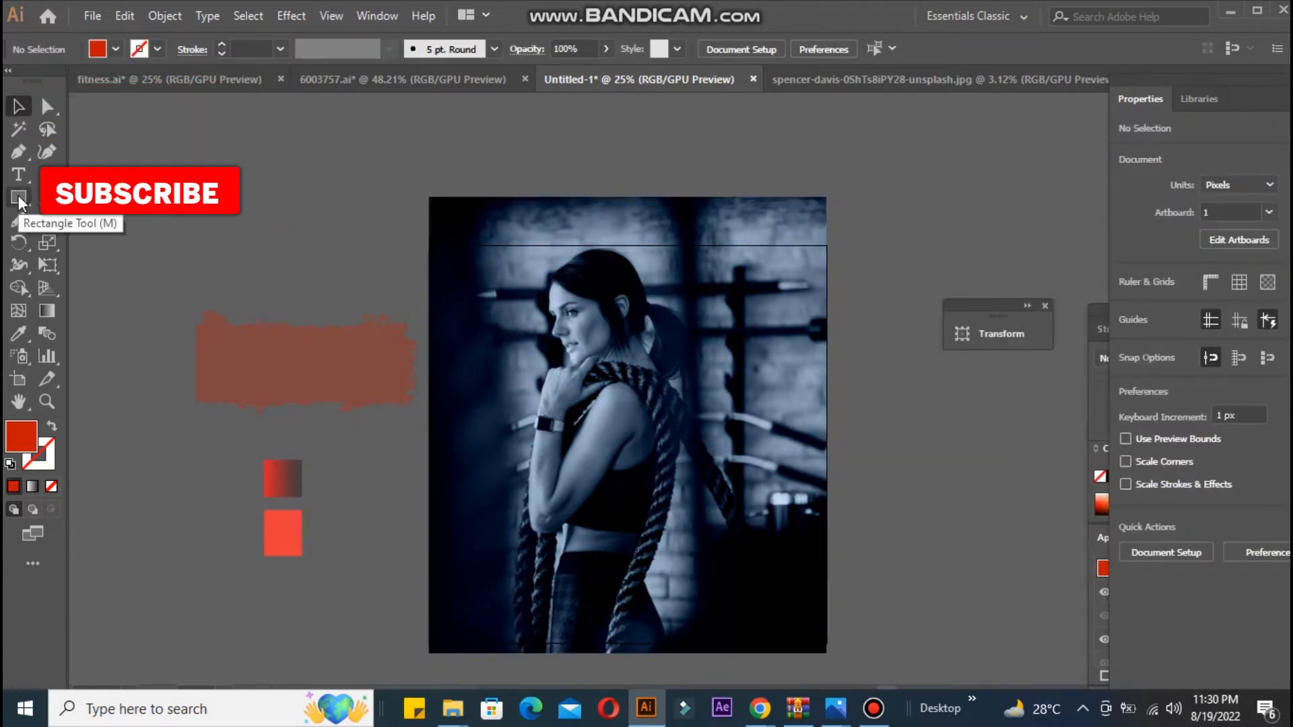
Draw a circle about 278 px in diameter in the empty area above the red brush stroke.
{"action": "left_click_drag", "start_coordinate": [18, 200], "coordinate": [66, 247]}
{"action": "left_click_drag", "start_coordinate": [159, 165], "coordinate": [261, 268]}
{"action": "left_click", "coordinate": [18, 106]}
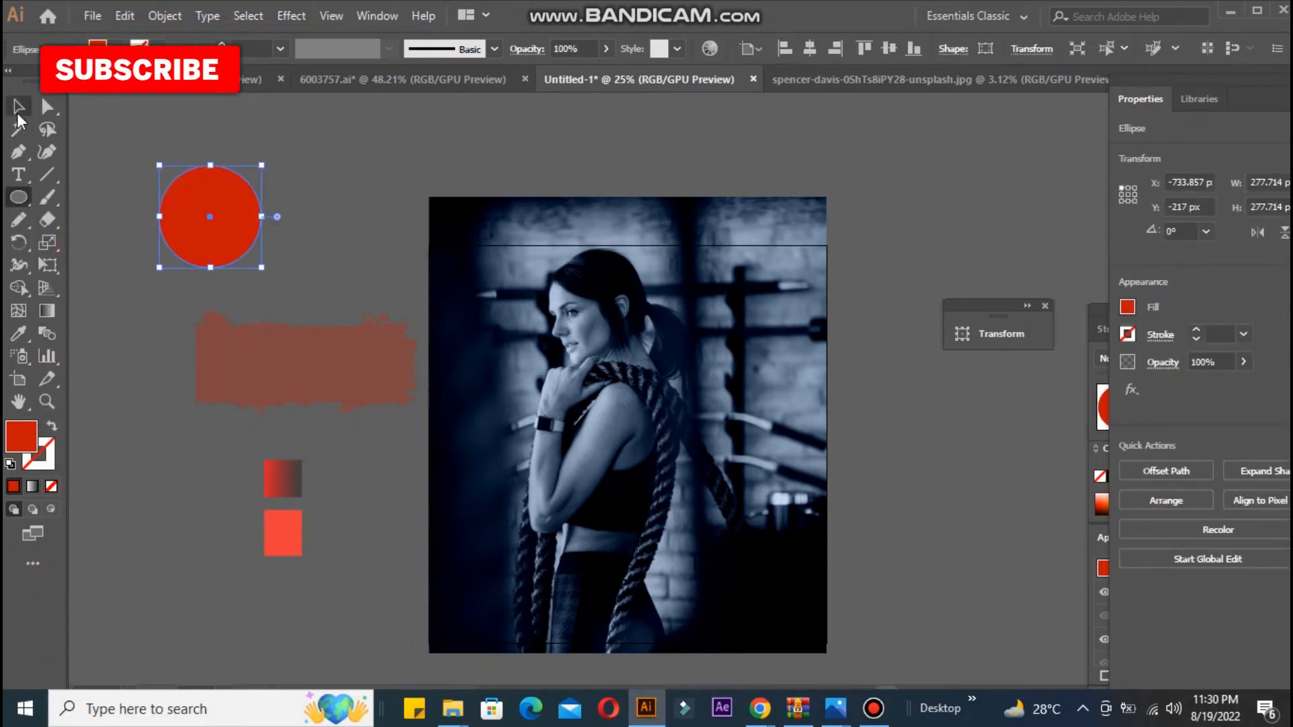
Apply a radial gradient fill to the circle.
{"action": "left_click", "coordinate": [46, 312]}
{"action": "double_click", "coordinate": [45, 313]}
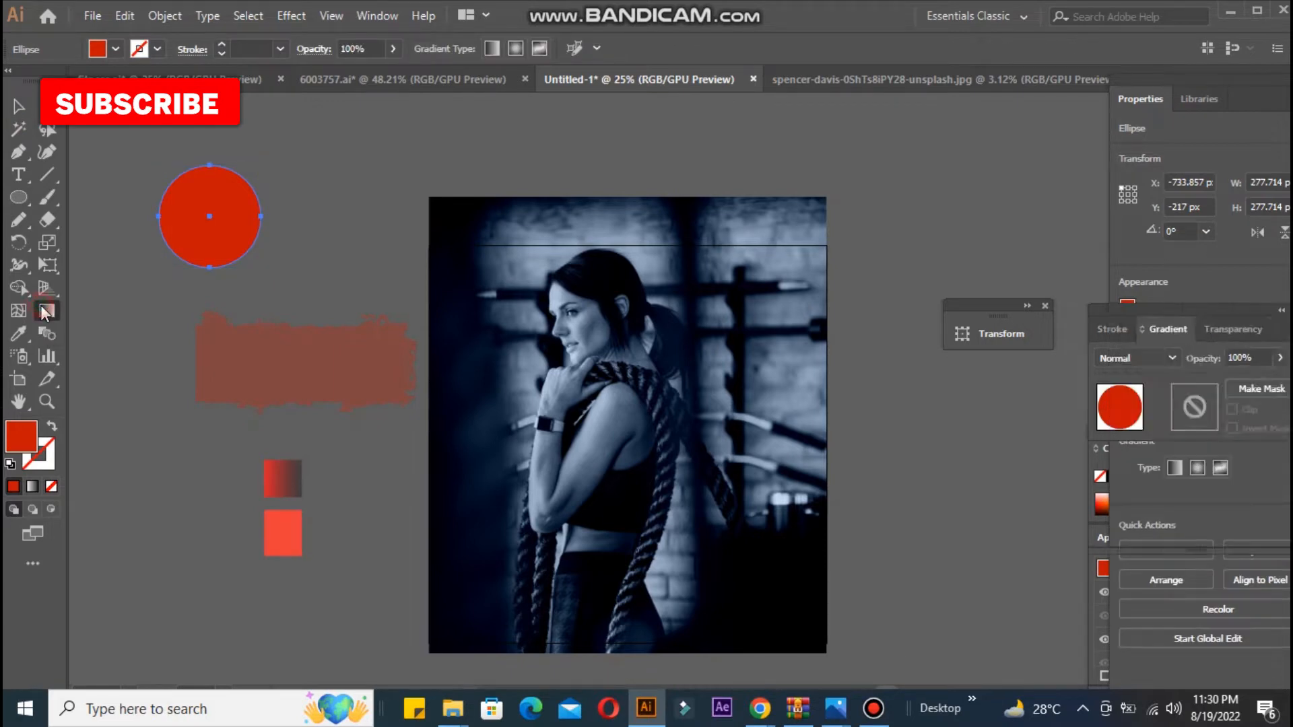
{"action": "left_click_drag", "start_coordinate": [979, 309], "coordinate": [1019, 165]}
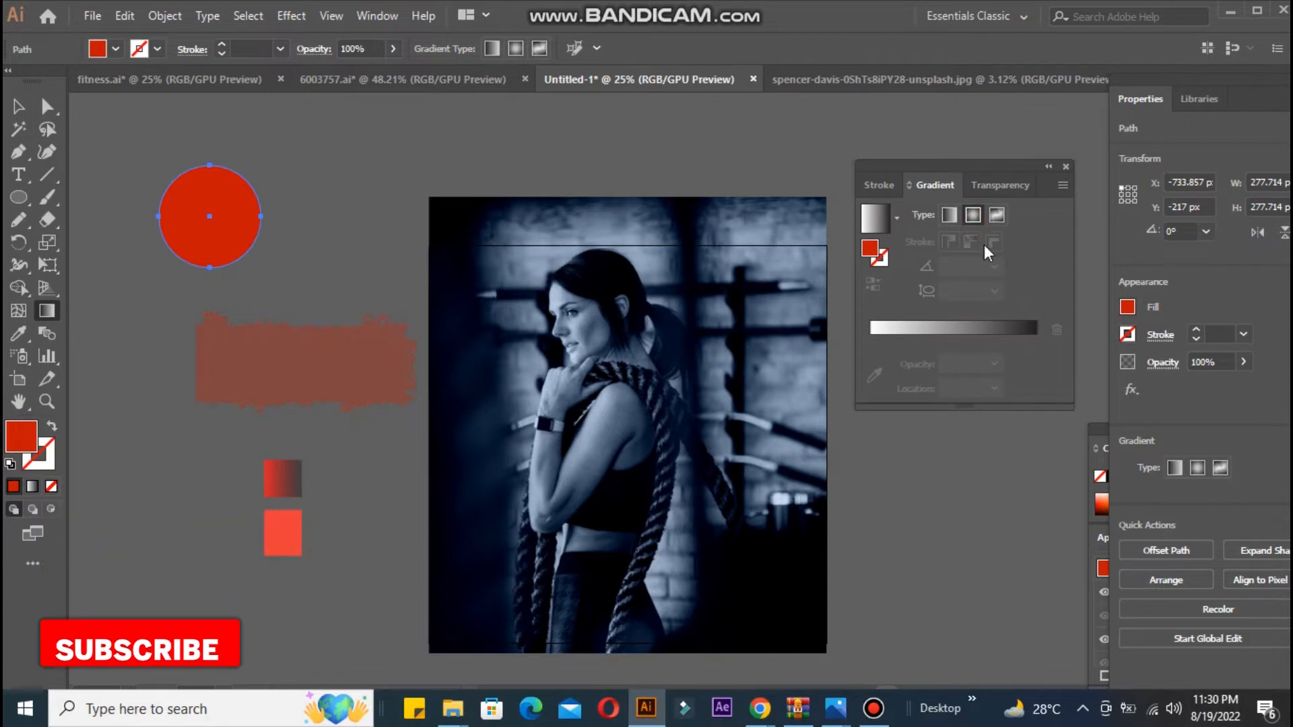
{"action": "left_click", "coordinate": [974, 217]}
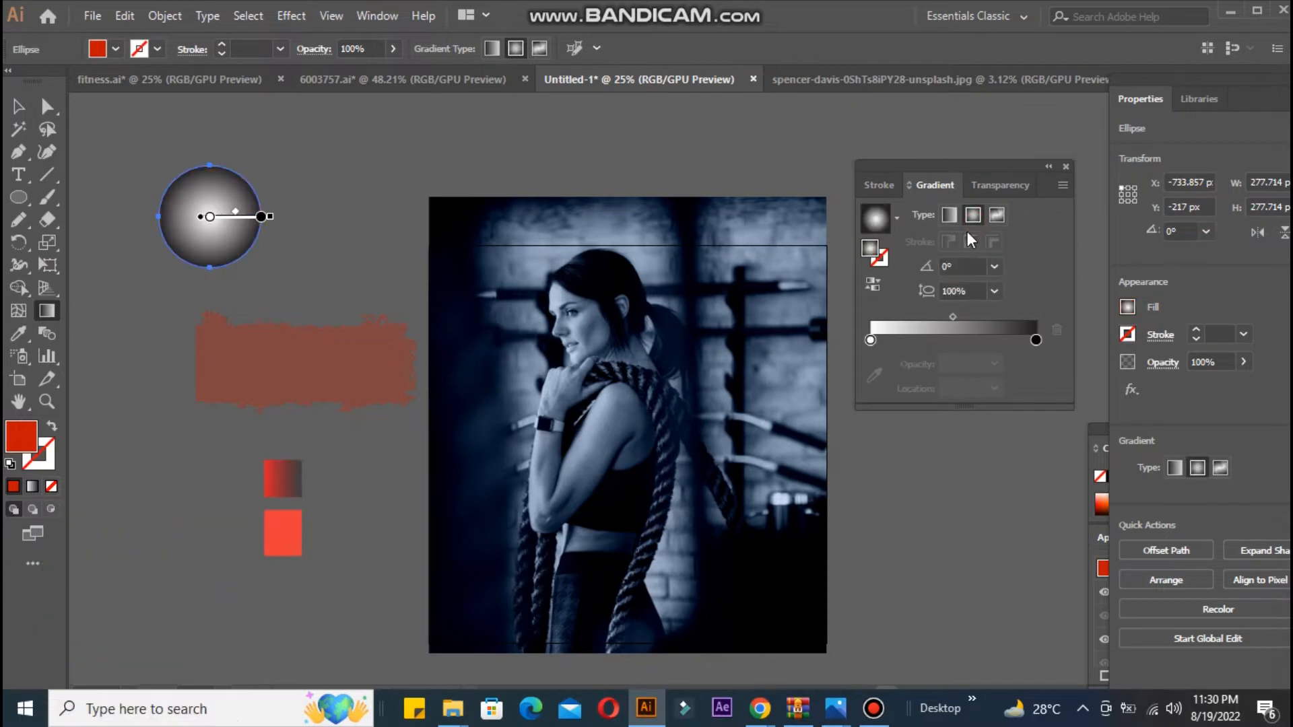
Color the circle's radial gradient from orange at the center to red at the outer edge.
{"action": "double_click", "coordinate": [870, 340]}
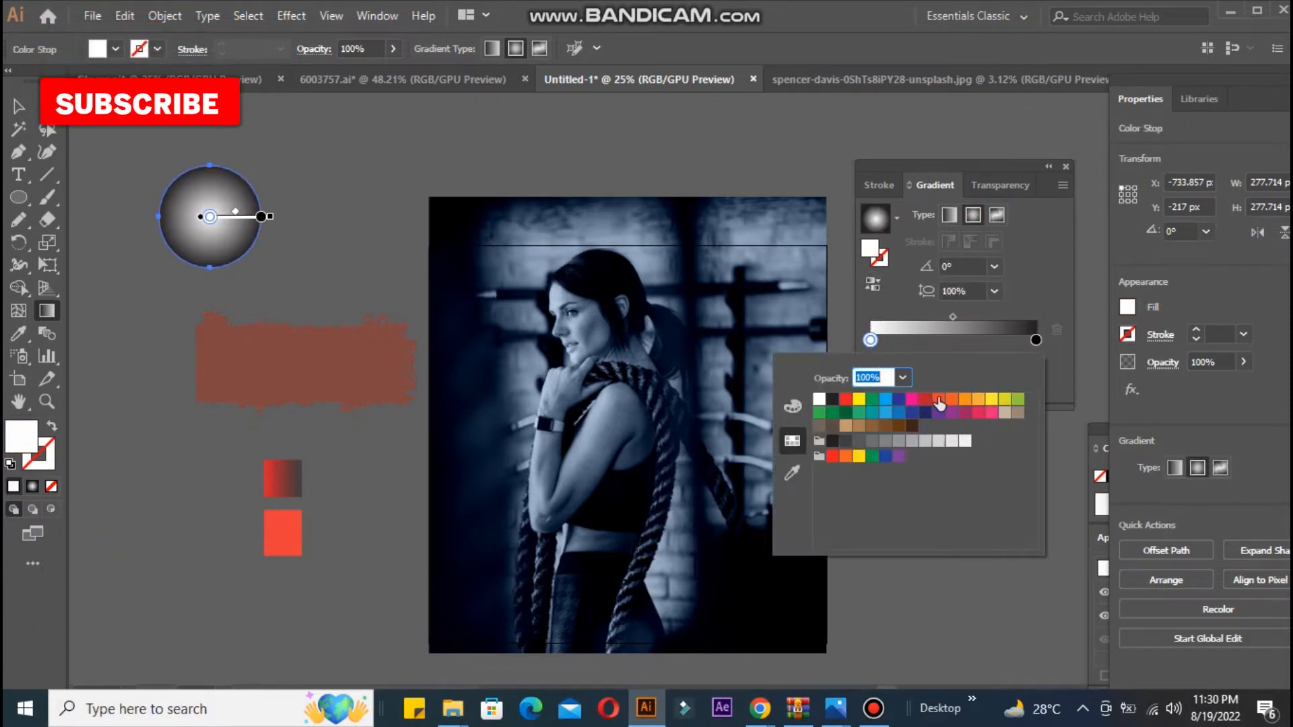
{"action": "left_click", "coordinate": [939, 401]}
{"action": "left_click", "coordinate": [1037, 342]}
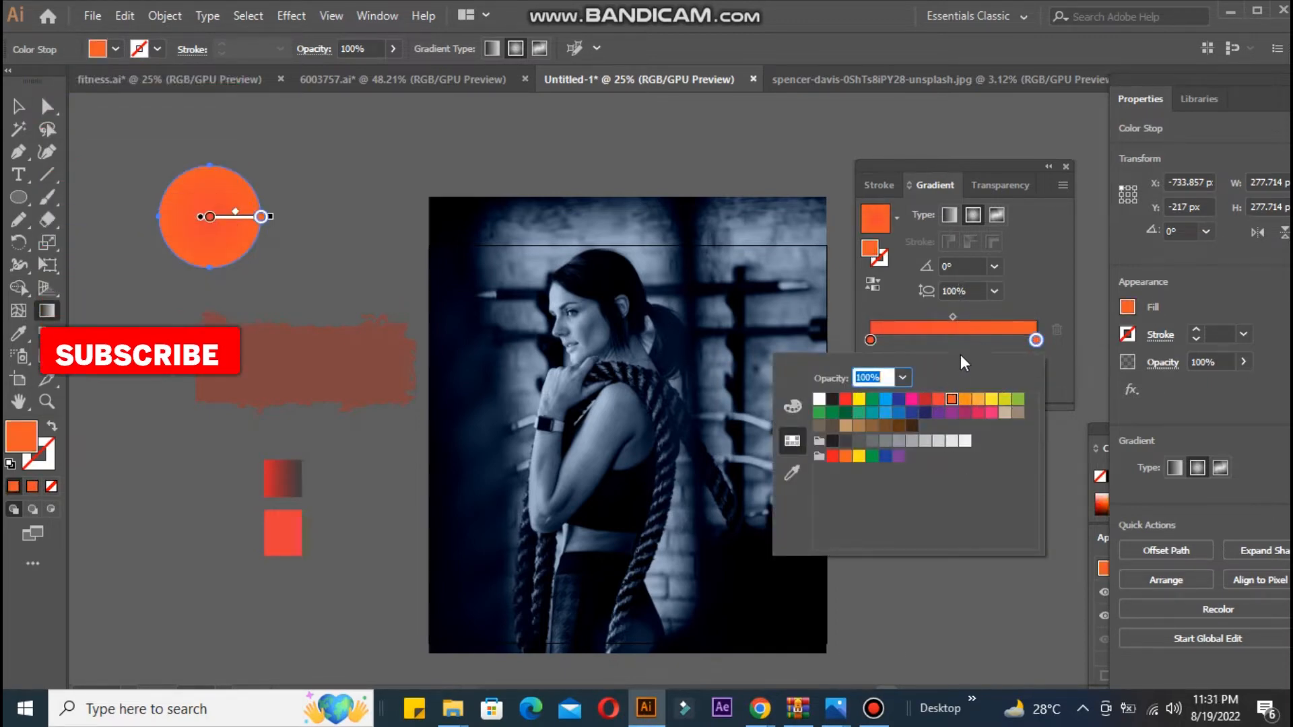
{"action": "left_click", "coordinate": [871, 340]}
{"action": "left_click", "coordinate": [871, 341]}
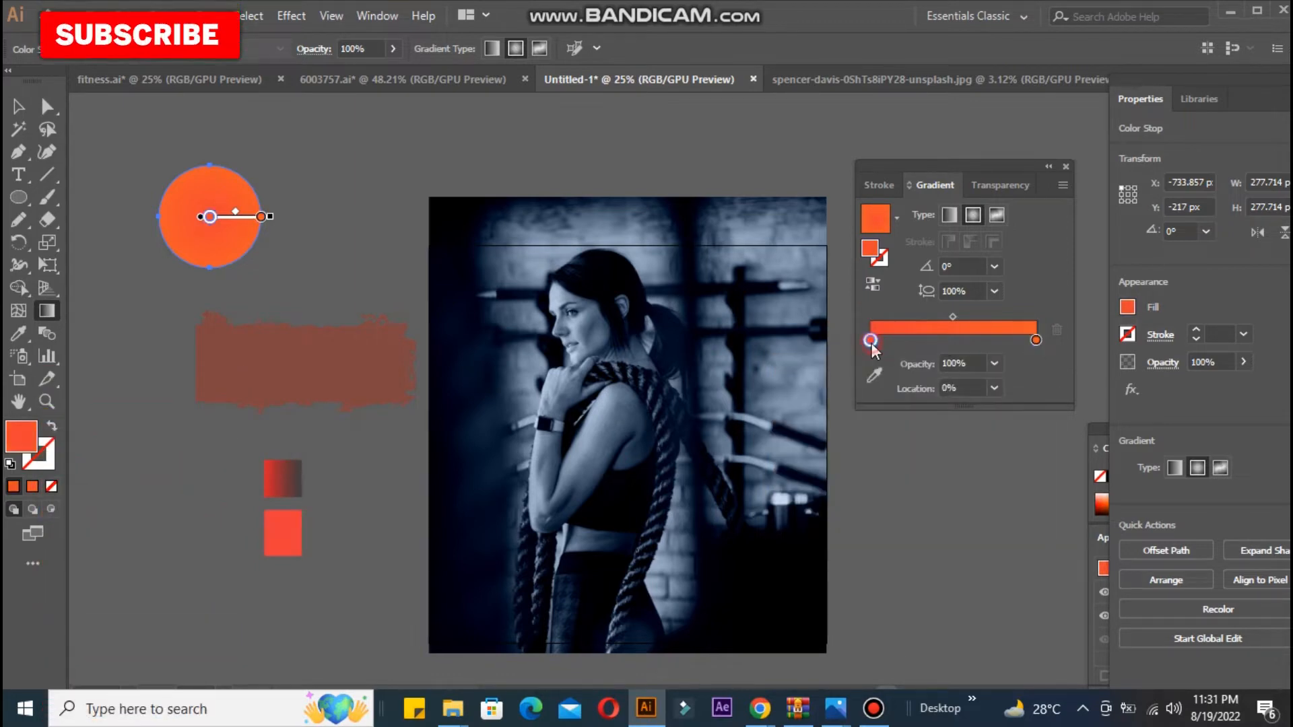
{"action": "double_click", "coordinate": [871, 341]}
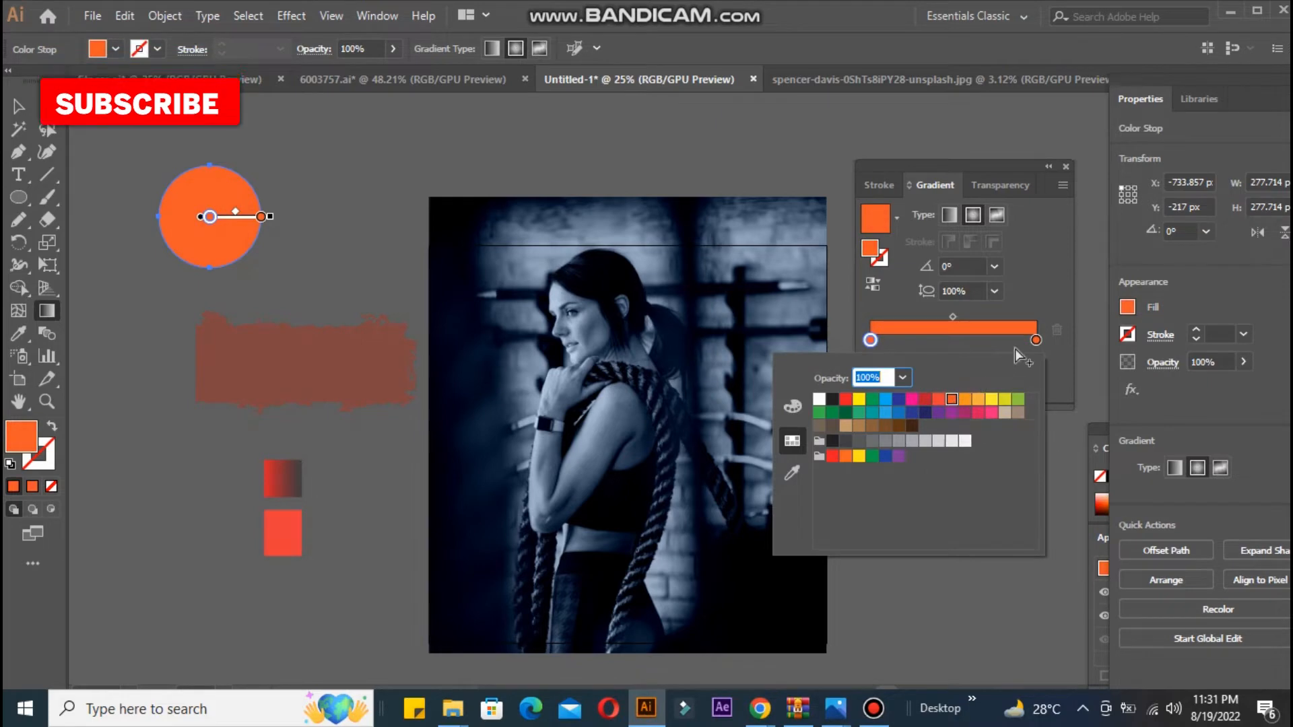
{"action": "left_click", "coordinate": [1036, 341]}
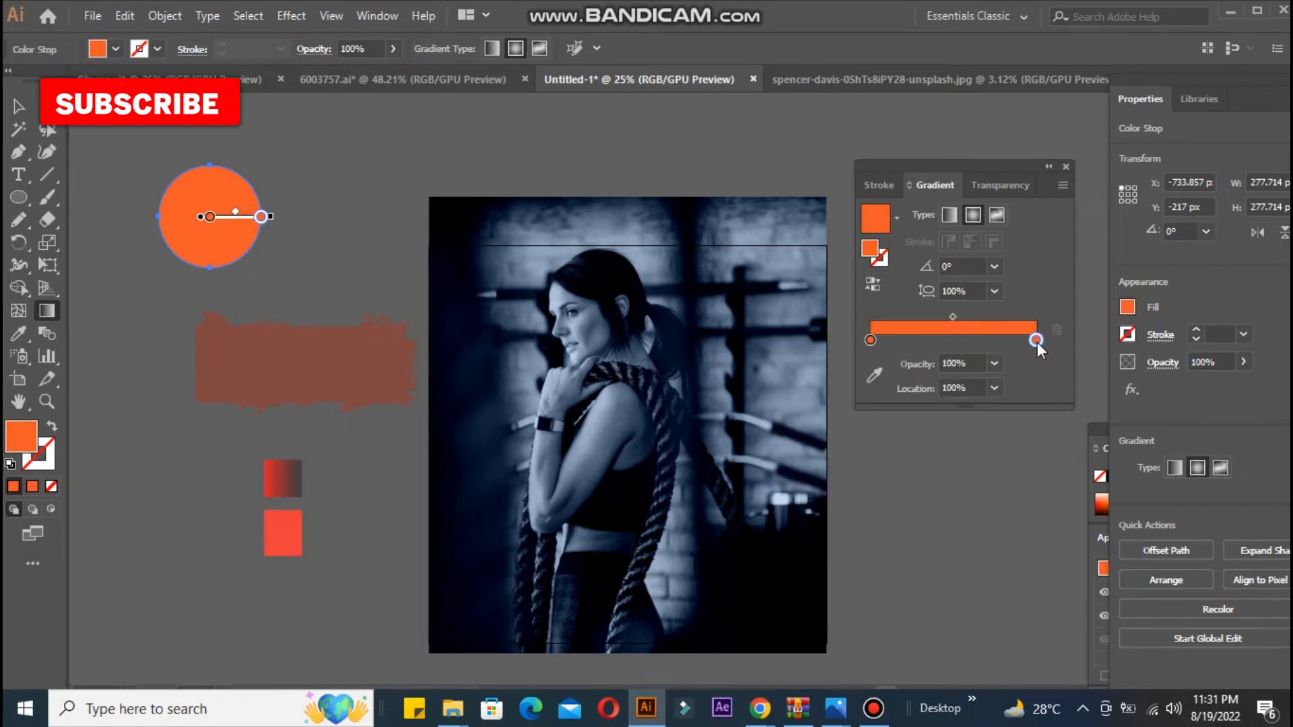
{"action": "double_click", "coordinate": [1038, 341]}
{"action": "left_click", "coordinate": [928, 401]}
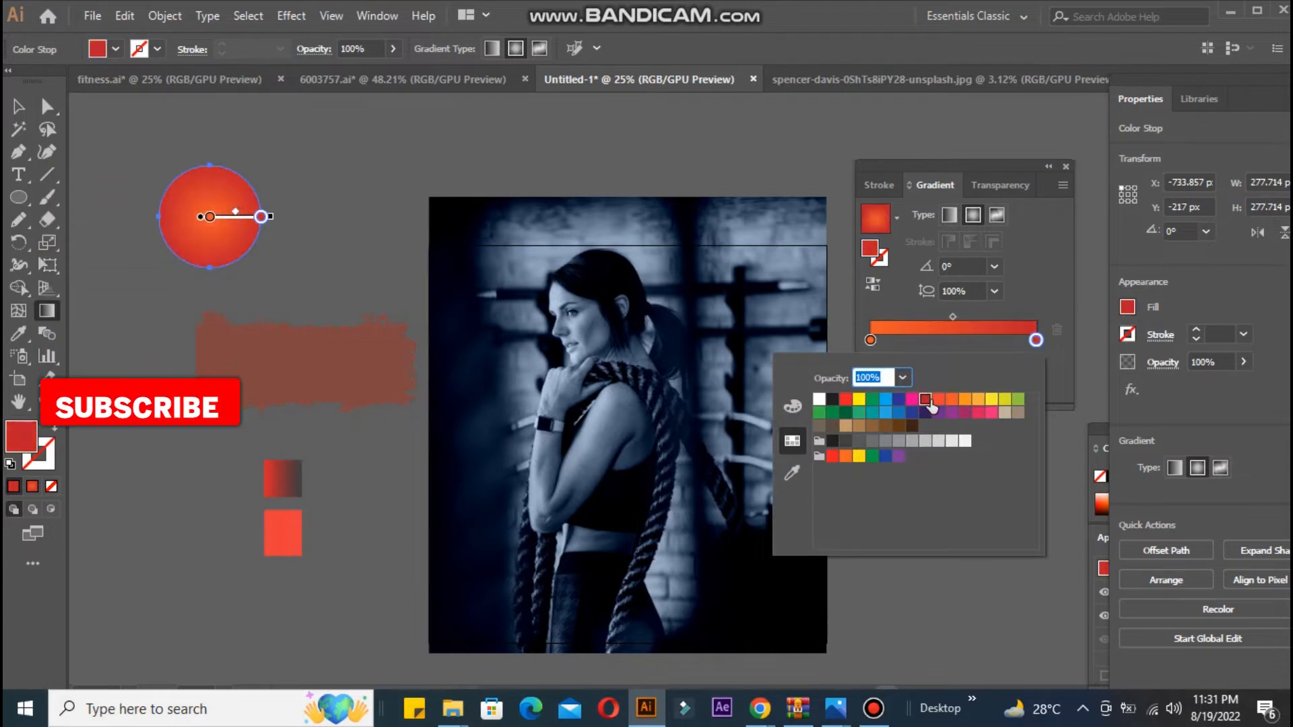
{"action": "left_click", "coordinate": [956, 350]}
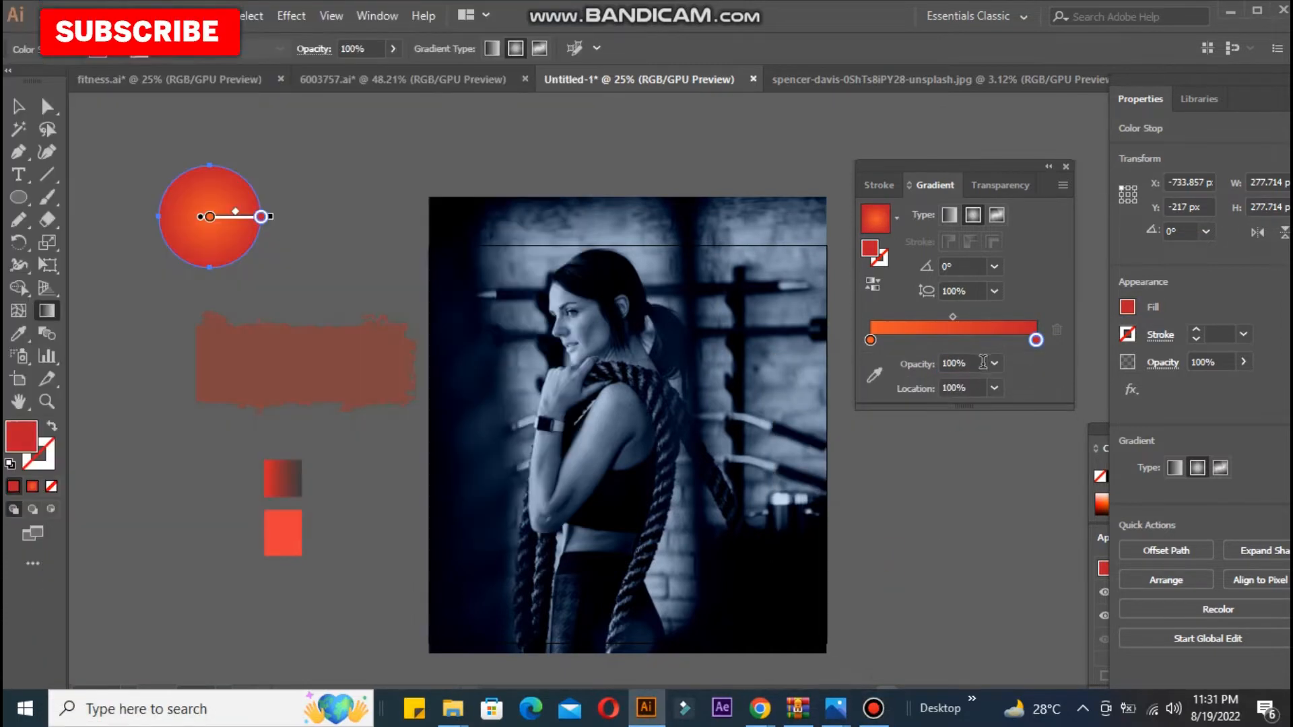
Make the circle's outer red gradient stop fully transparent at 0% opacity and set its location to 90%.
{"action": "left_click", "coordinate": [993, 364]}
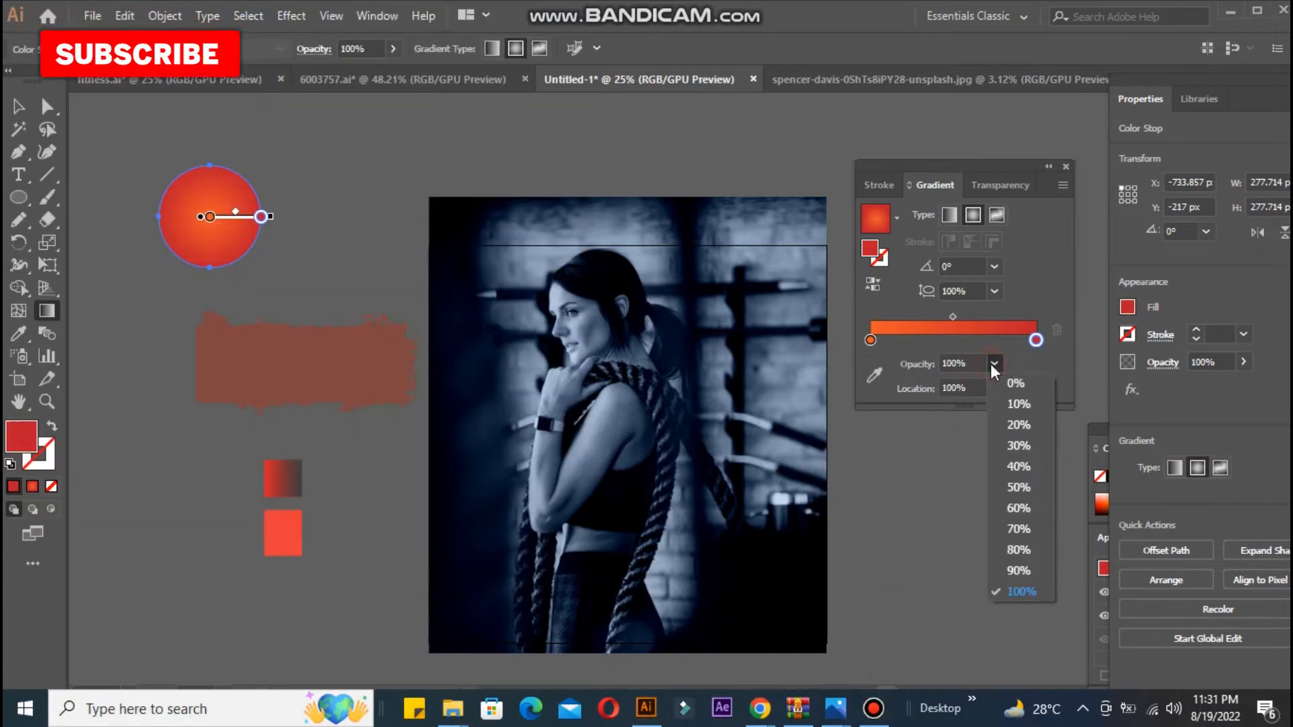
{"action": "left_click", "coordinate": [1002, 407]}
{"action": "left_click", "coordinate": [995, 366]}
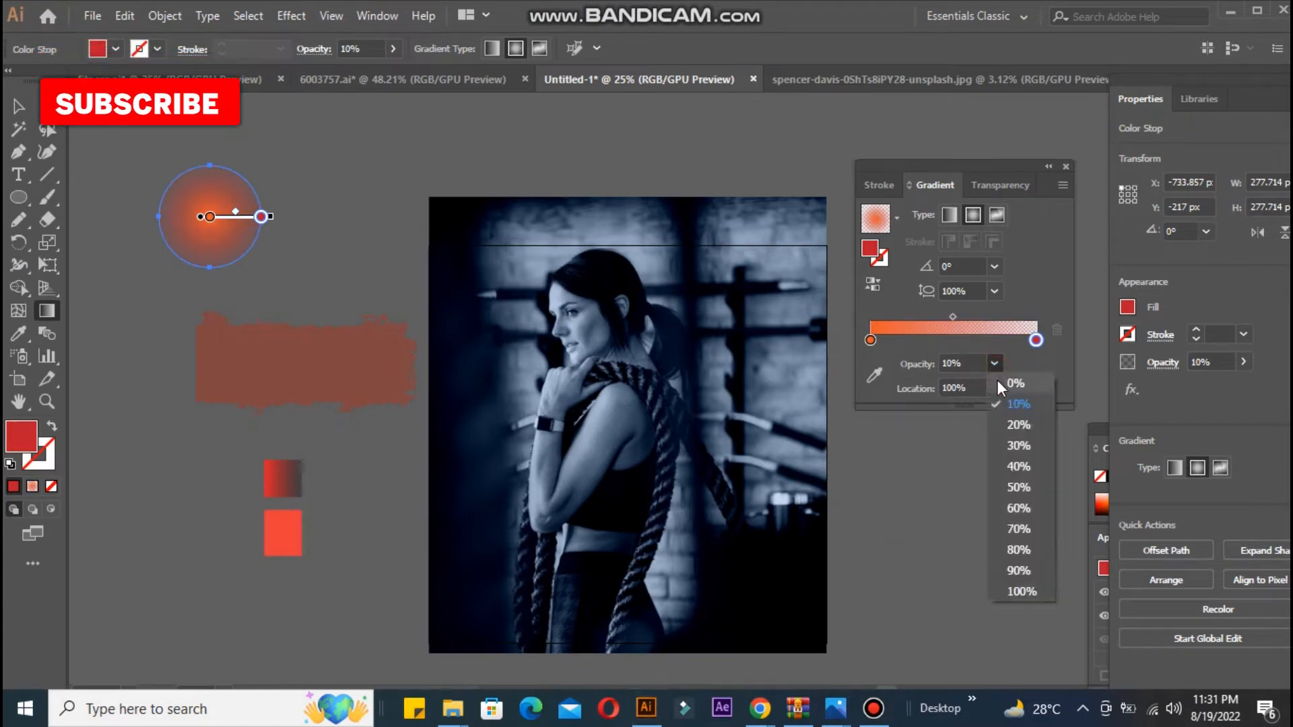
{"action": "left_click", "coordinate": [997, 381]}
{"action": "left_click", "coordinate": [992, 388]}
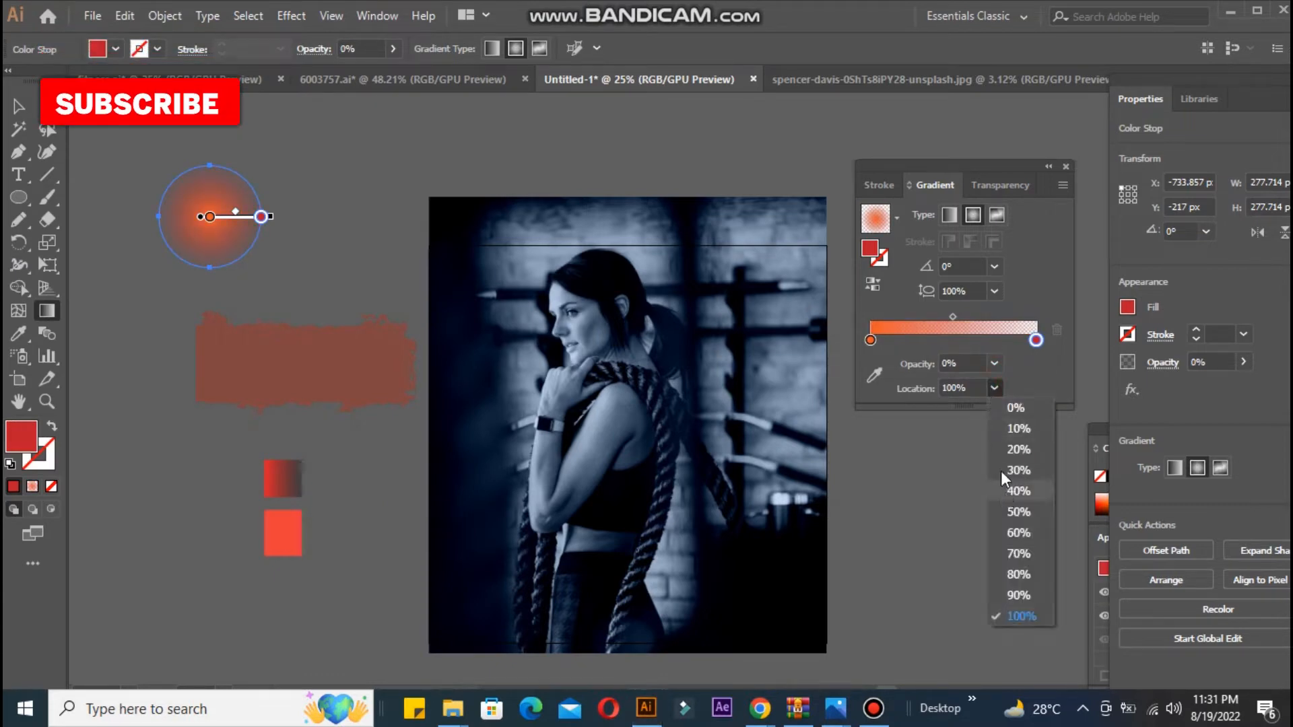
{"action": "left_click", "coordinate": [1000, 449]}
{"action": "left_click", "coordinate": [996, 389]}
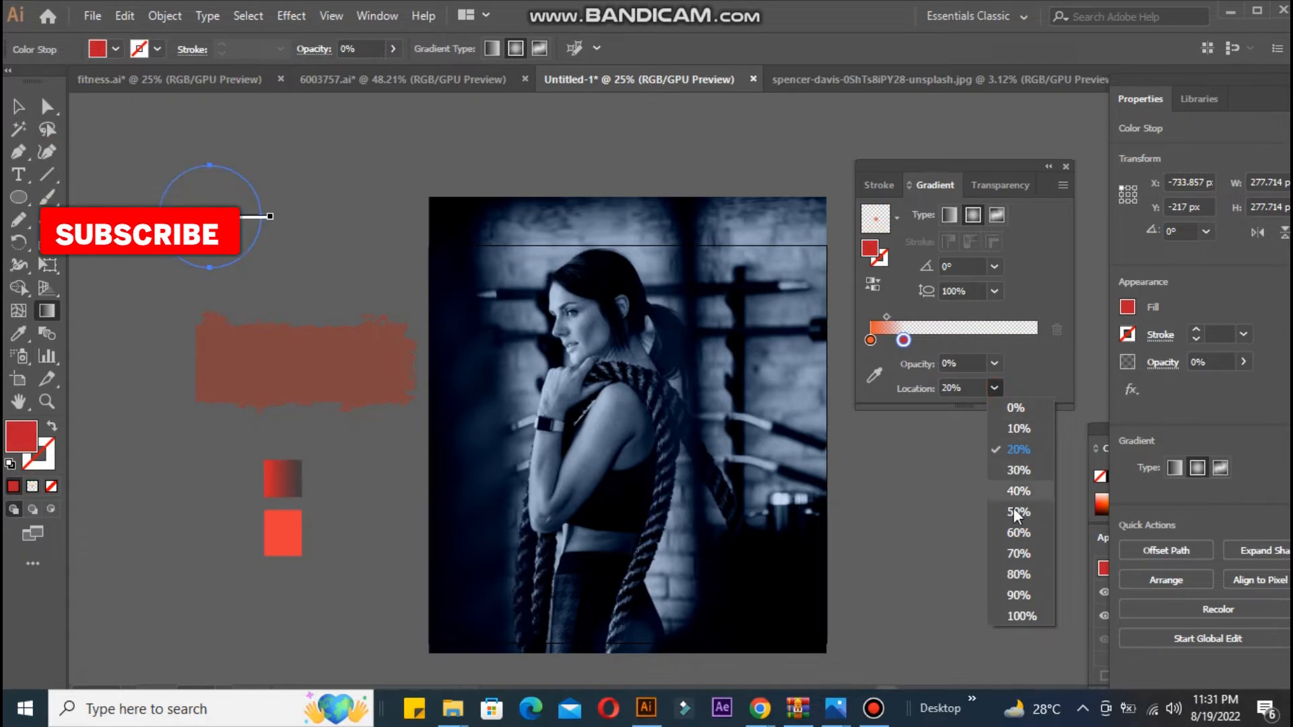
{"action": "left_click", "coordinate": [1019, 574]}
{"action": "left_click", "coordinate": [995, 388]}
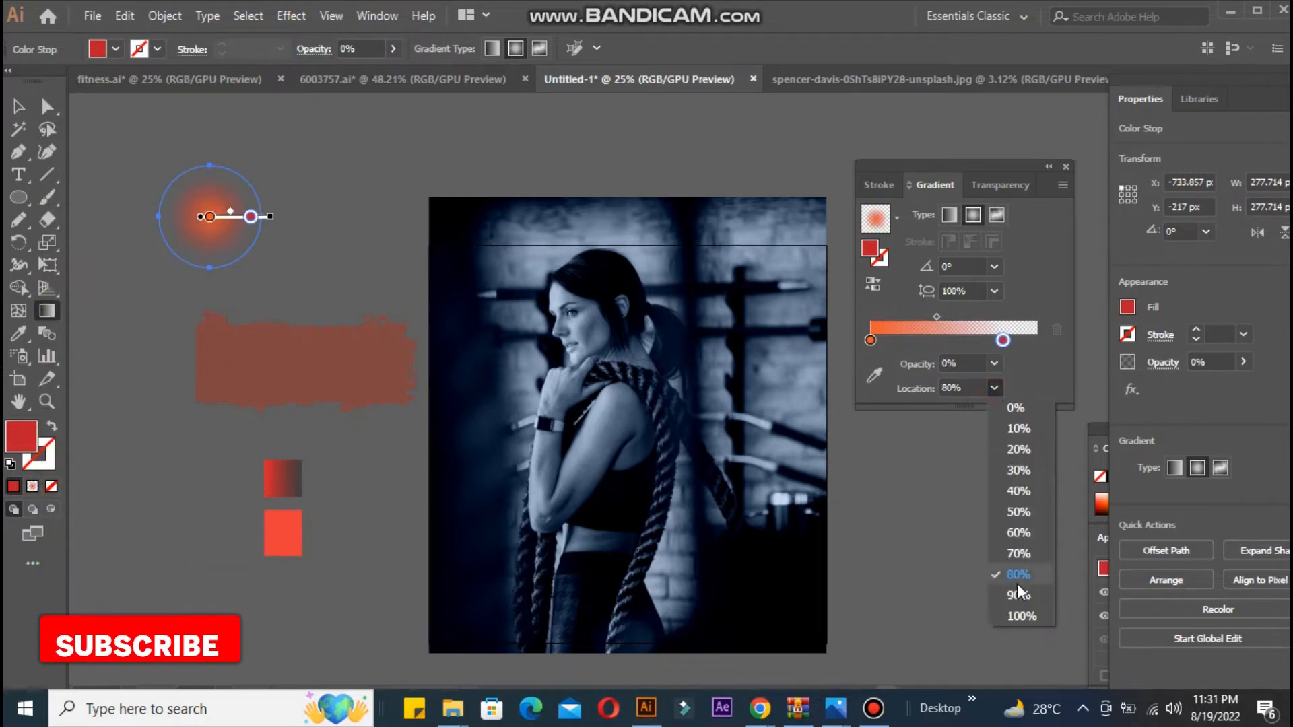
{"action": "left_click", "coordinate": [1020, 587]}
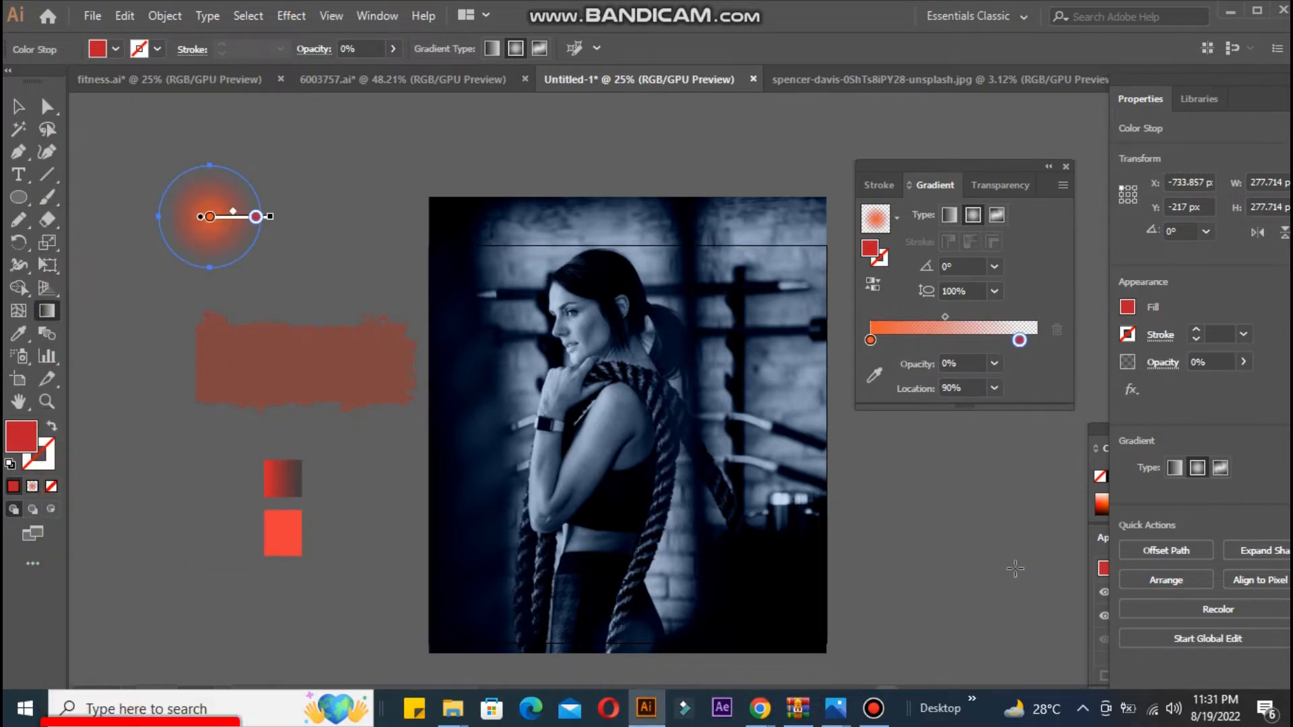
Reshape the circle's radial gradient so the orange highlight starts near the upper rim and fades downward in a cone.
{"action": "left_click", "coordinate": [204, 220]}
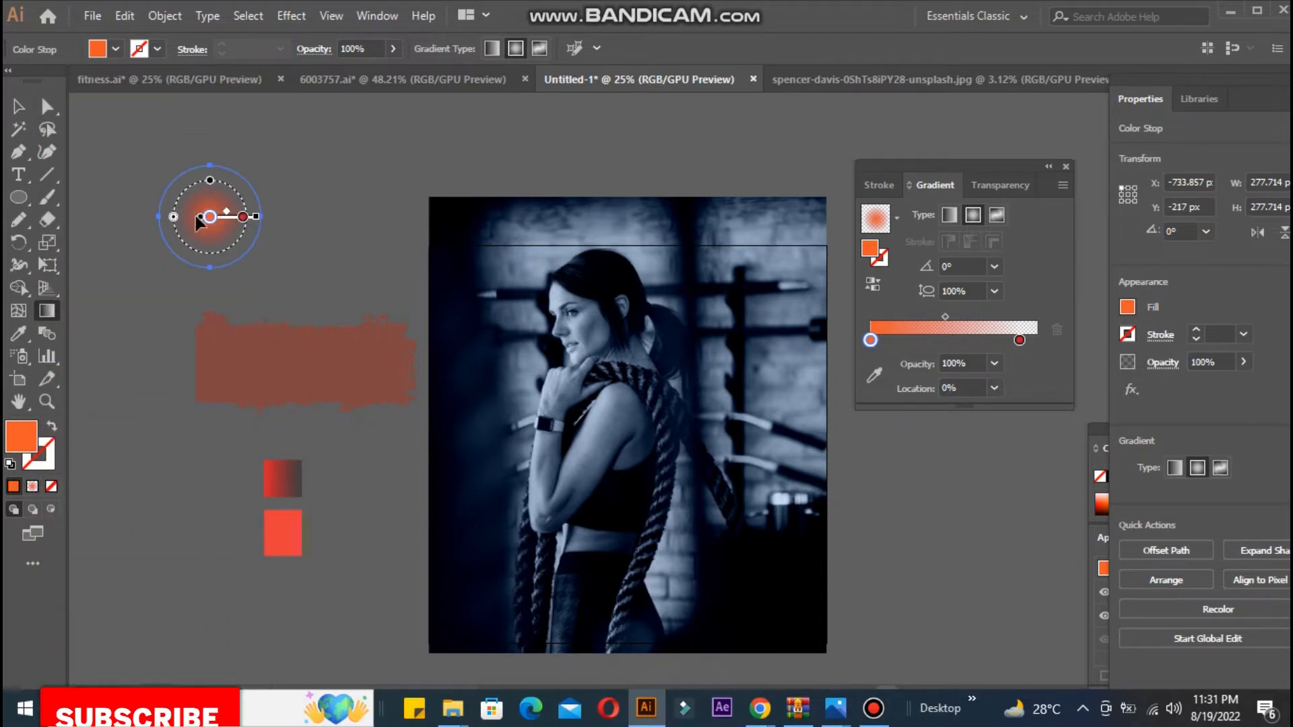
{"action": "left_click_drag", "start_coordinate": [210, 214], "coordinate": [215, 205]}
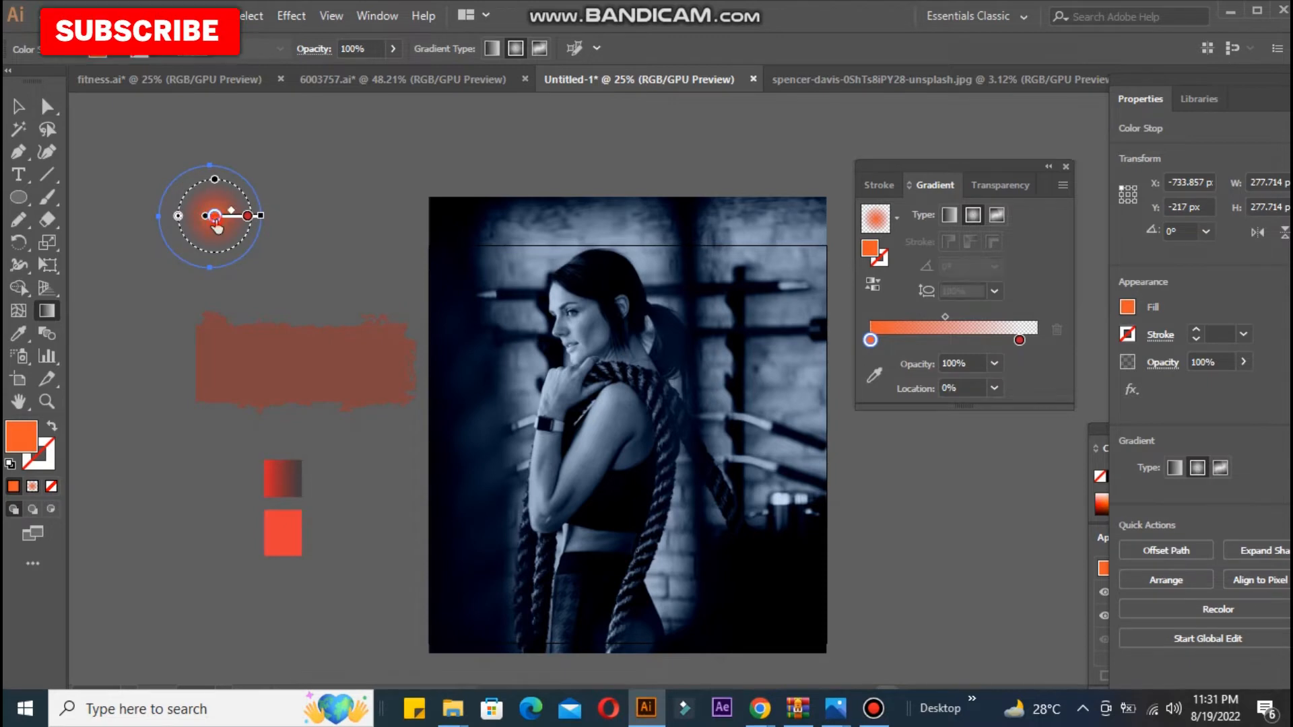
{"action": "double_click", "coordinate": [214, 215]}
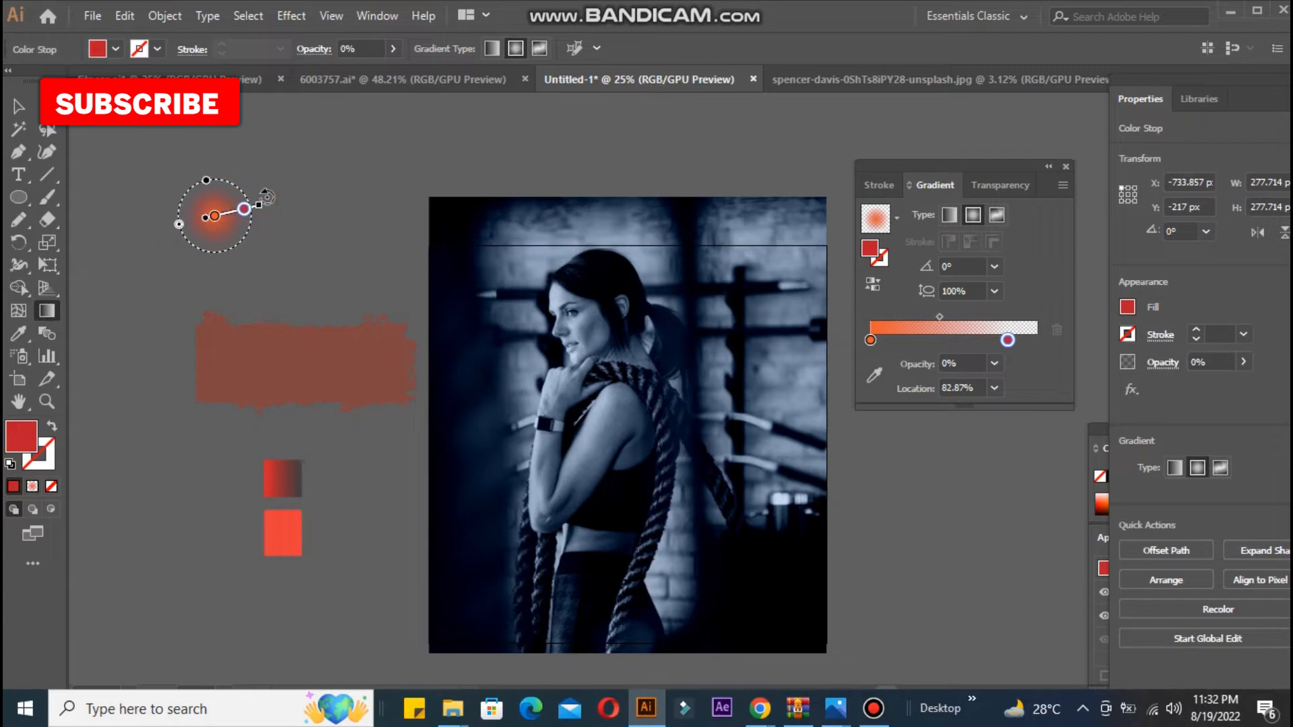
{"action": "left_click_drag", "start_coordinate": [267, 196], "coordinate": [296, 219]}
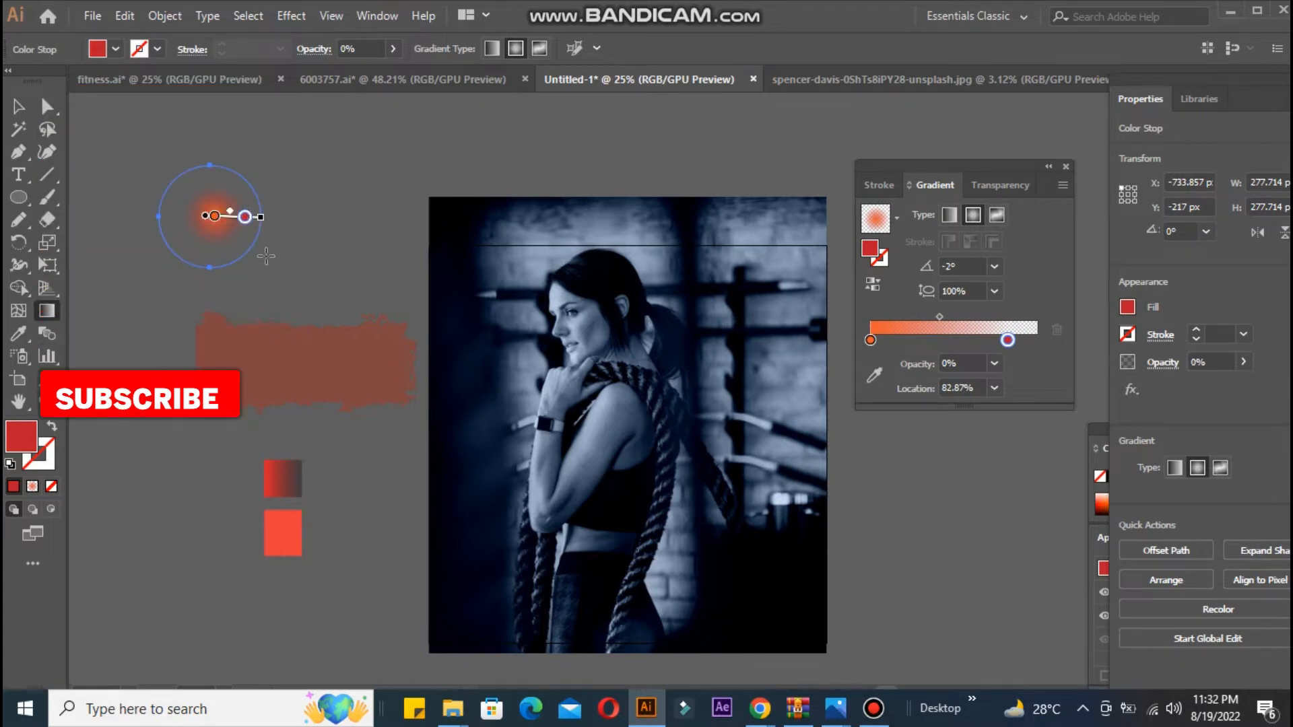
{"action": "key", "text": "ctrl+="}
{"action": "mouse_move", "coordinate": [703, 368]}
{"action": "left_mouse_down"}
{"action": "mouse_move", "coordinate": [696, 349]}
{"action": "mouse_move", "coordinate": [353, 266]}
{"action": "mouse_move", "coordinate": [305, 292]}
{"action": "mouse_move", "coordinate": [318, 297]}
{"action": "left_mouse_up"}
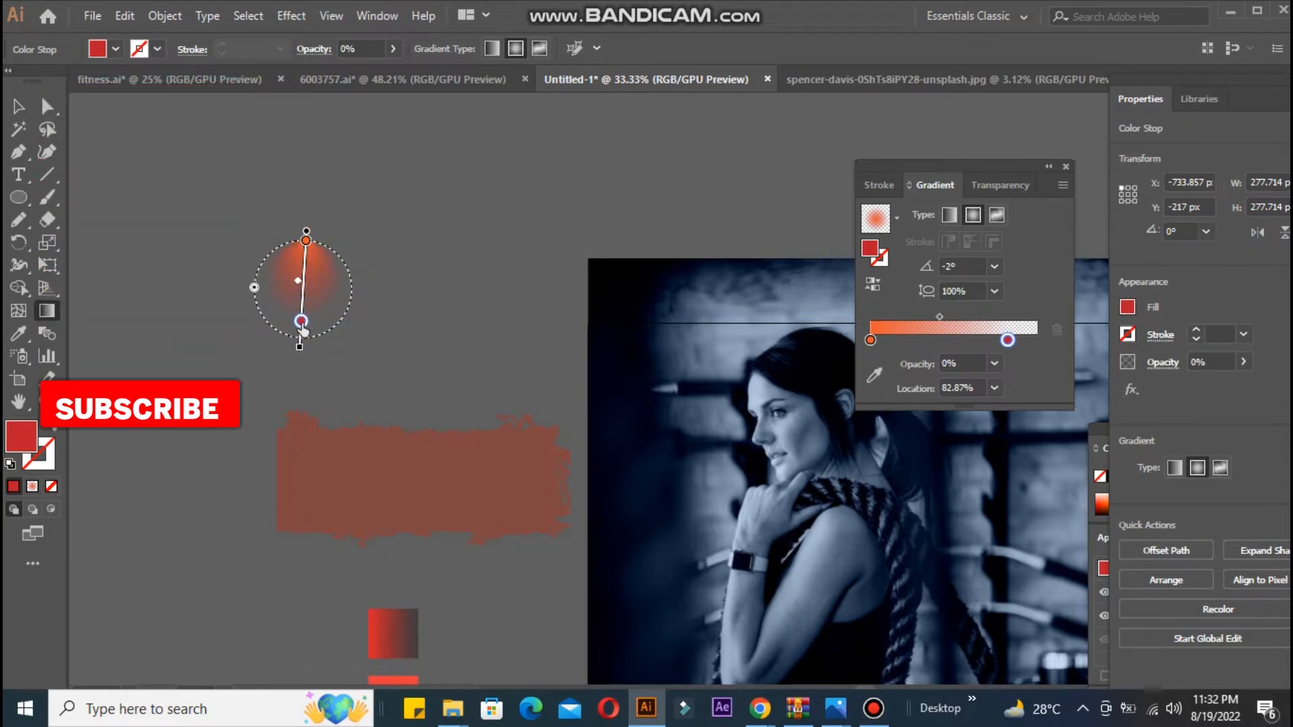
{"action": "left_click_drag", "start_coordinate": [301, 323], "coordinate": [301, 329]}
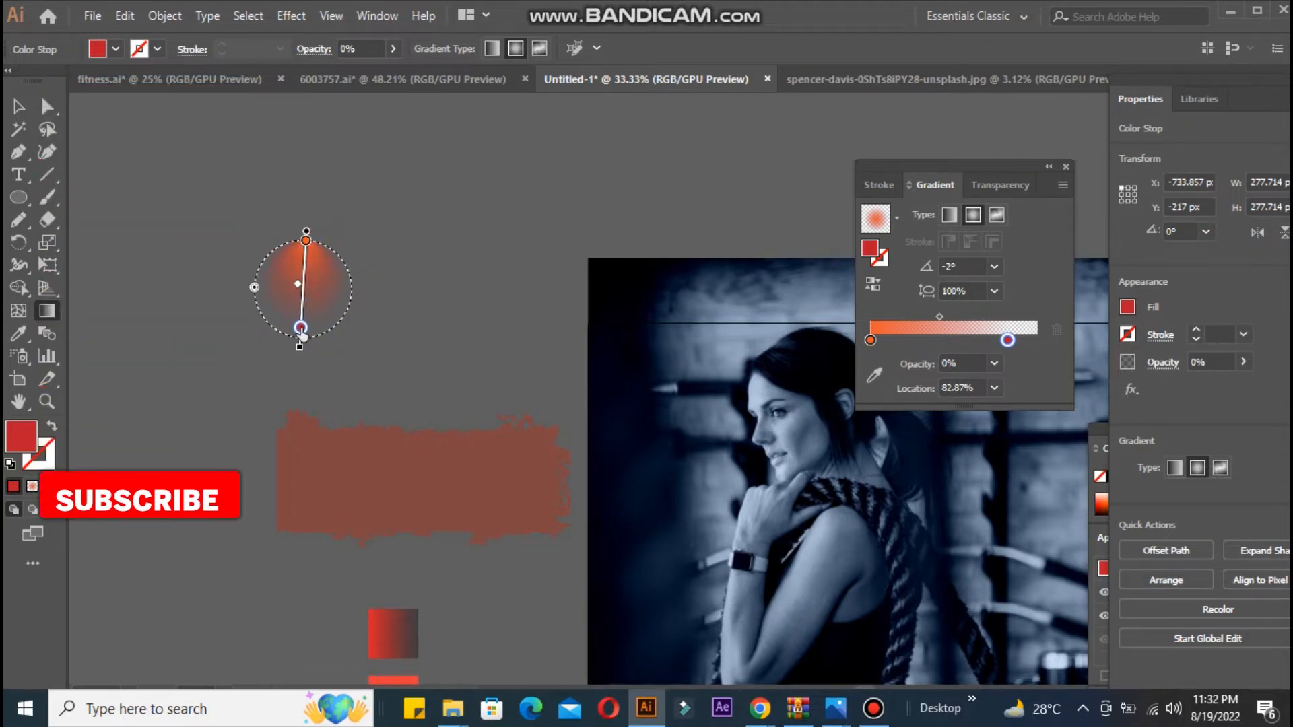
Place the gradient circle over the artboard's upper-left corner and stretch it diagonally across the woman into a light beam rotated about 66°.
{"action": "left_click", "coordinate": [19, 108]}
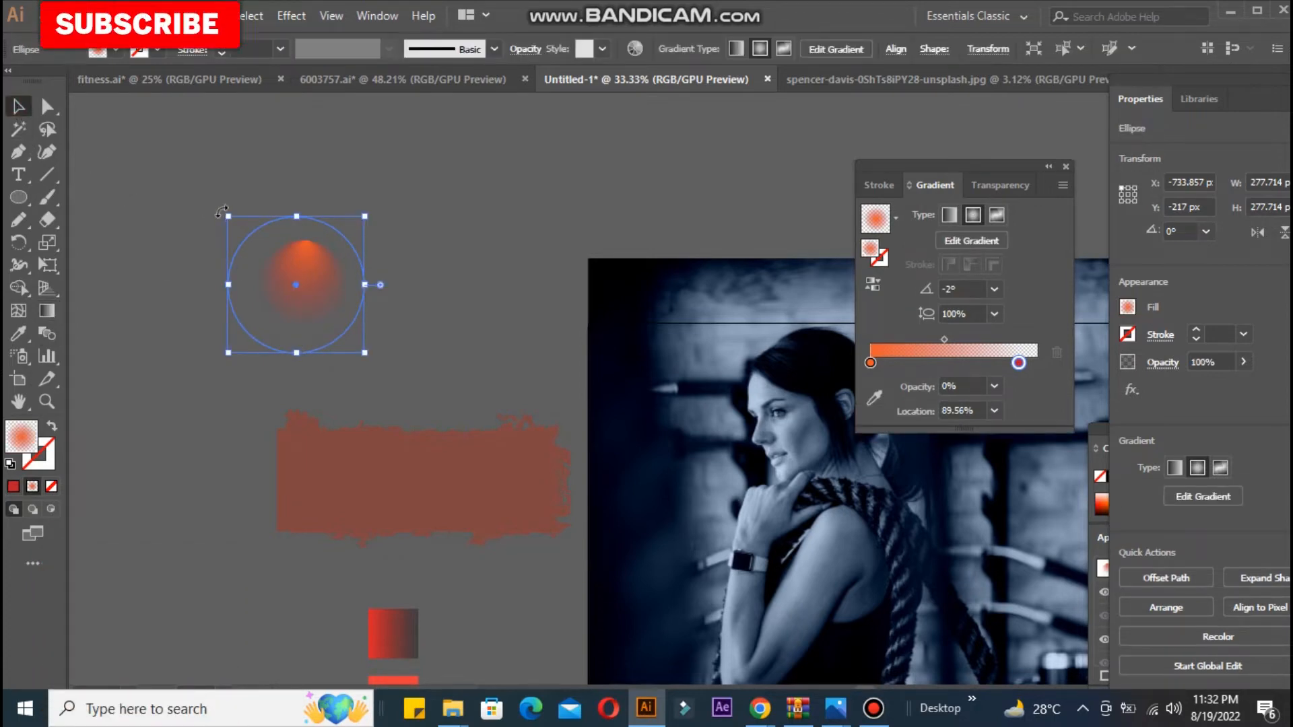
{"action": "left_click_drag", "start_coordinate": [223, 212], "coordinate": [312, 263]}
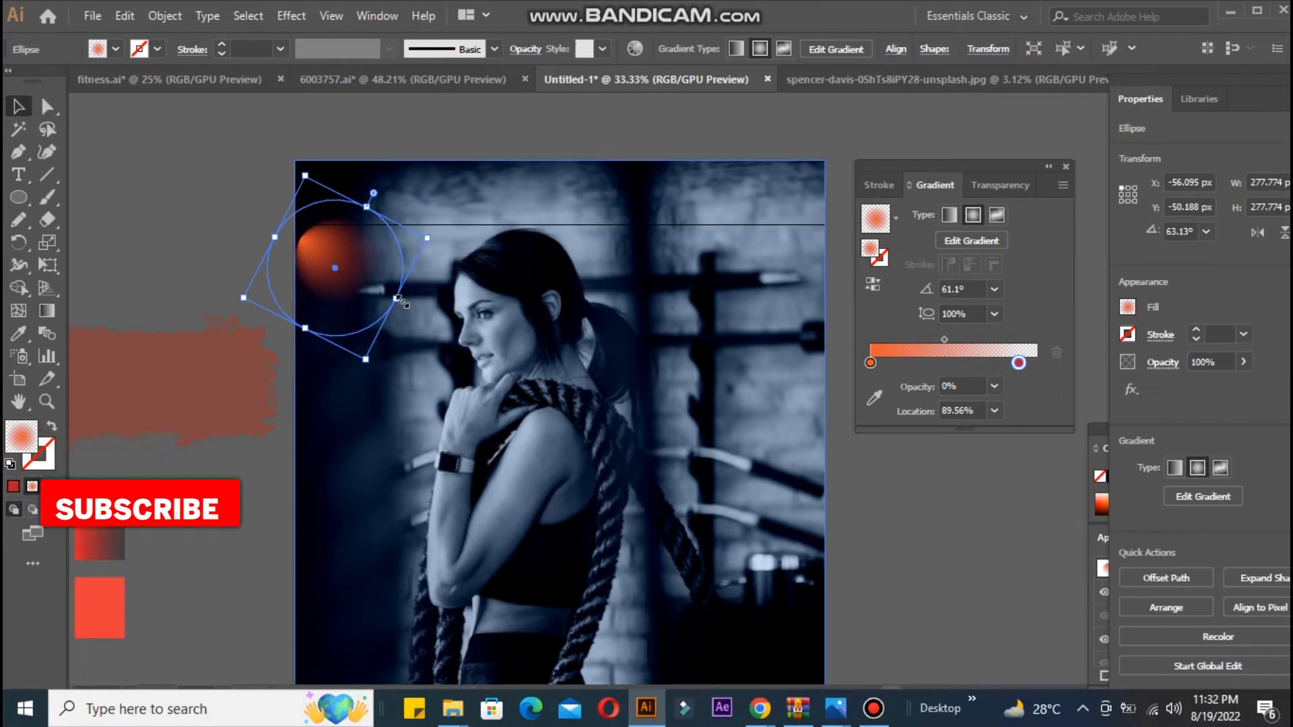
{"action": "left_click_drag", "start_coordinate": [397, 299], "coordinate": [813, 620]}
{"action": "left_click_drag", "start_coordinate": [455, 310], "coordinate": [355, 266]}
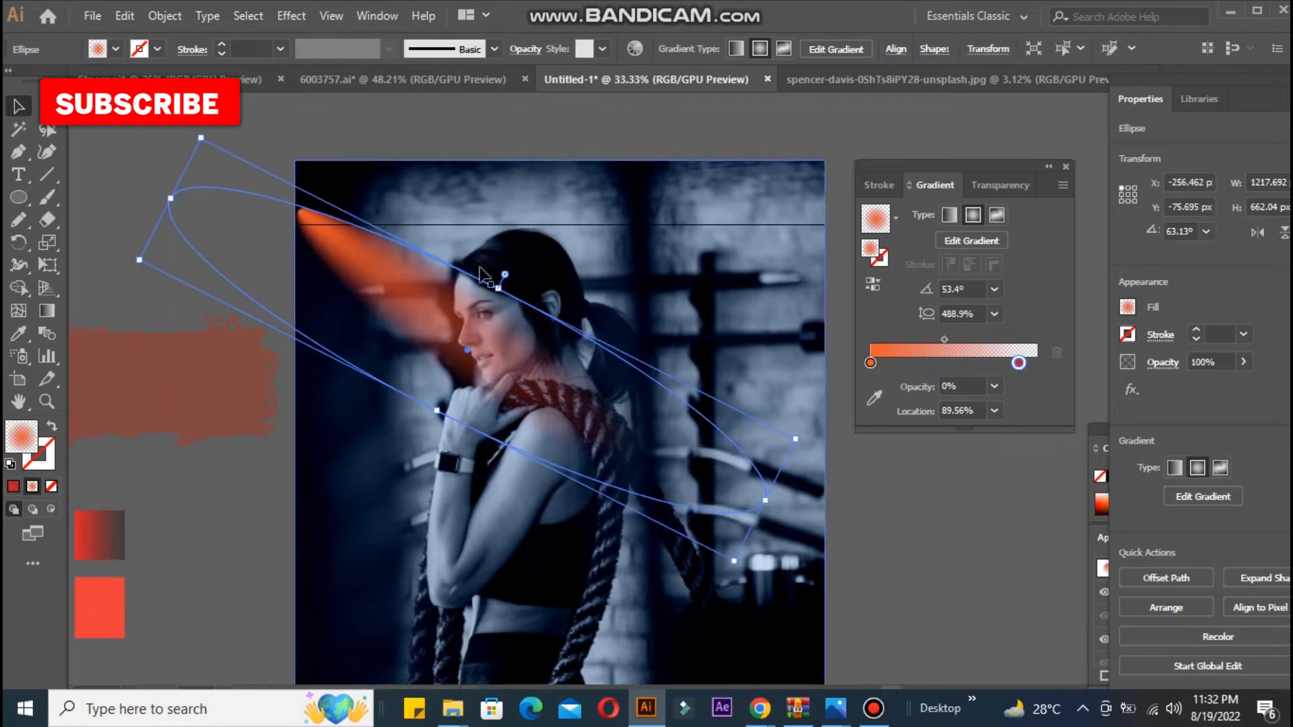
{"action": "left_click_drag", "start_coordinate": [503, 285], "coordinate": [303, 266]}
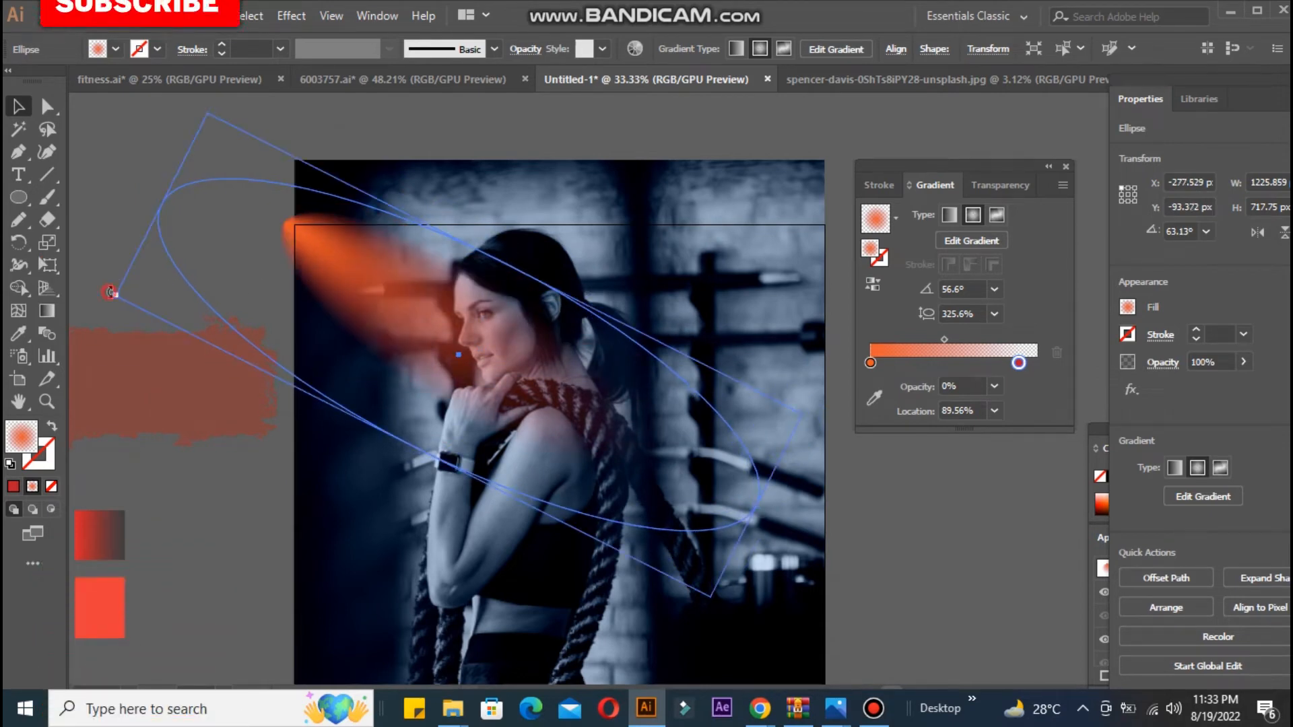
{"action": "left_click_drag", "start_coordinate": [110, 292], "coordinate": [95, 316]}
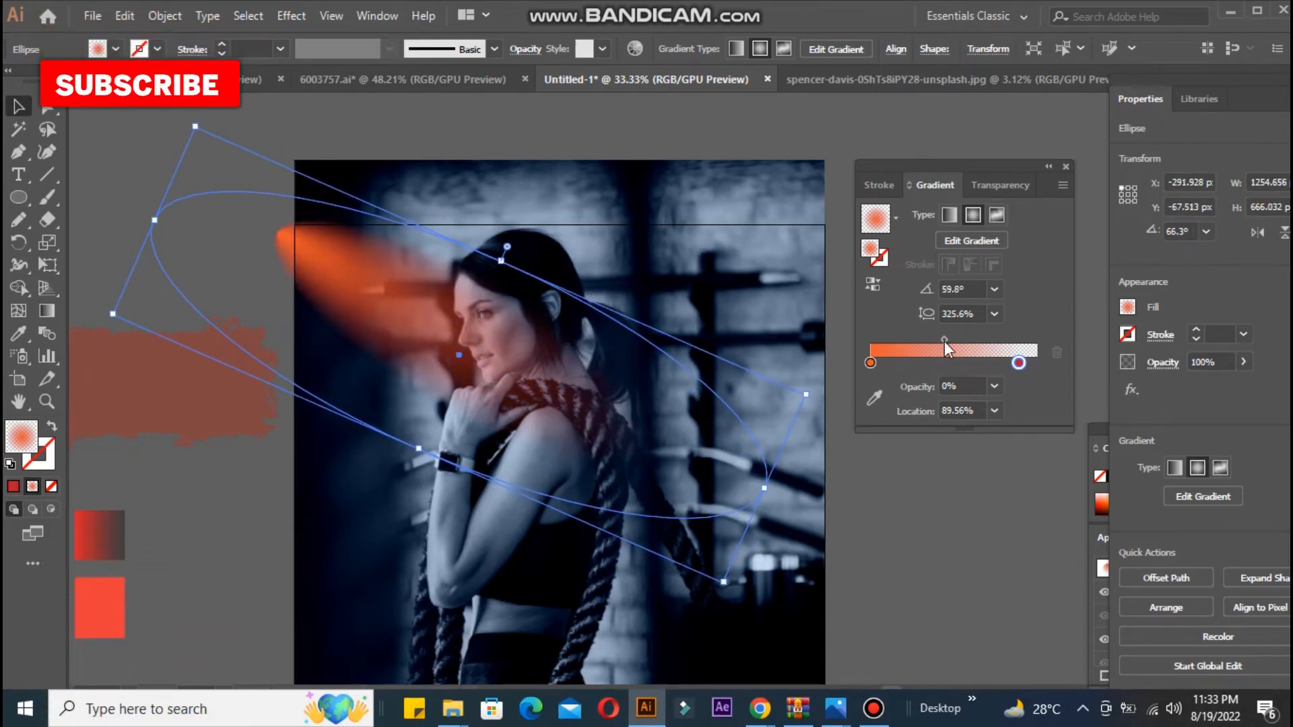
Set the beam's red stop to about 97% and gradient midpoint to about 35%, and realign the beam at about 63°.
{"action": "left_click_drag", "start_coordinate": [1020, 365], "coordinate": [1030, 364]}
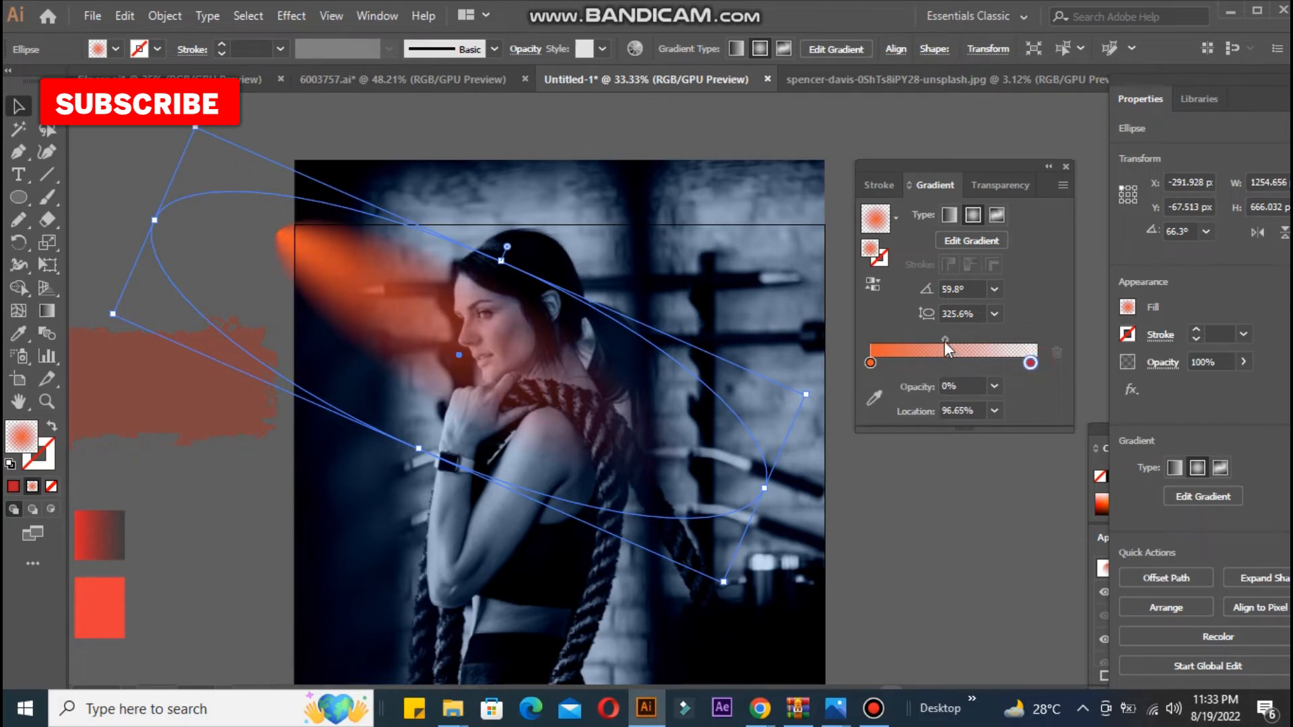
{"action": "left_click_drag", "start_coordinate": [939, 341], "coordinate": [930, 337]}
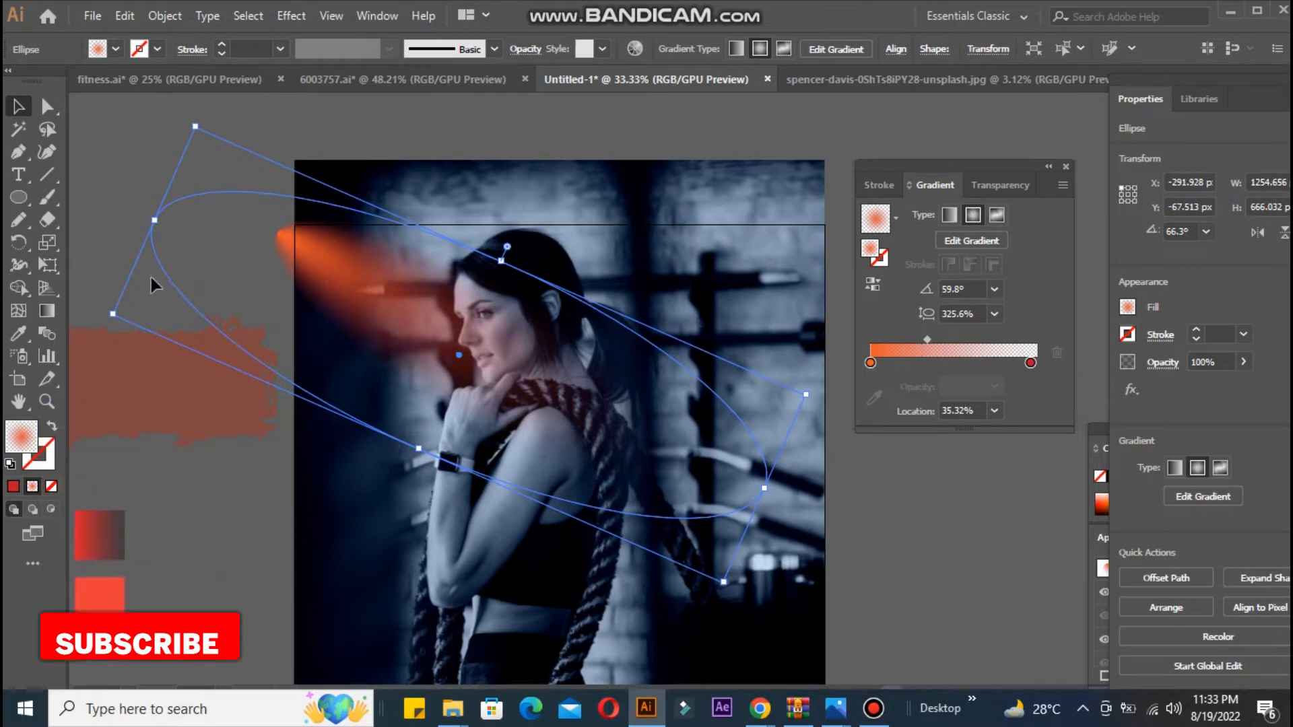
{"action": "left_click_drag", "start_coordinate": [113, 314], "coordinate": [97, 316]}
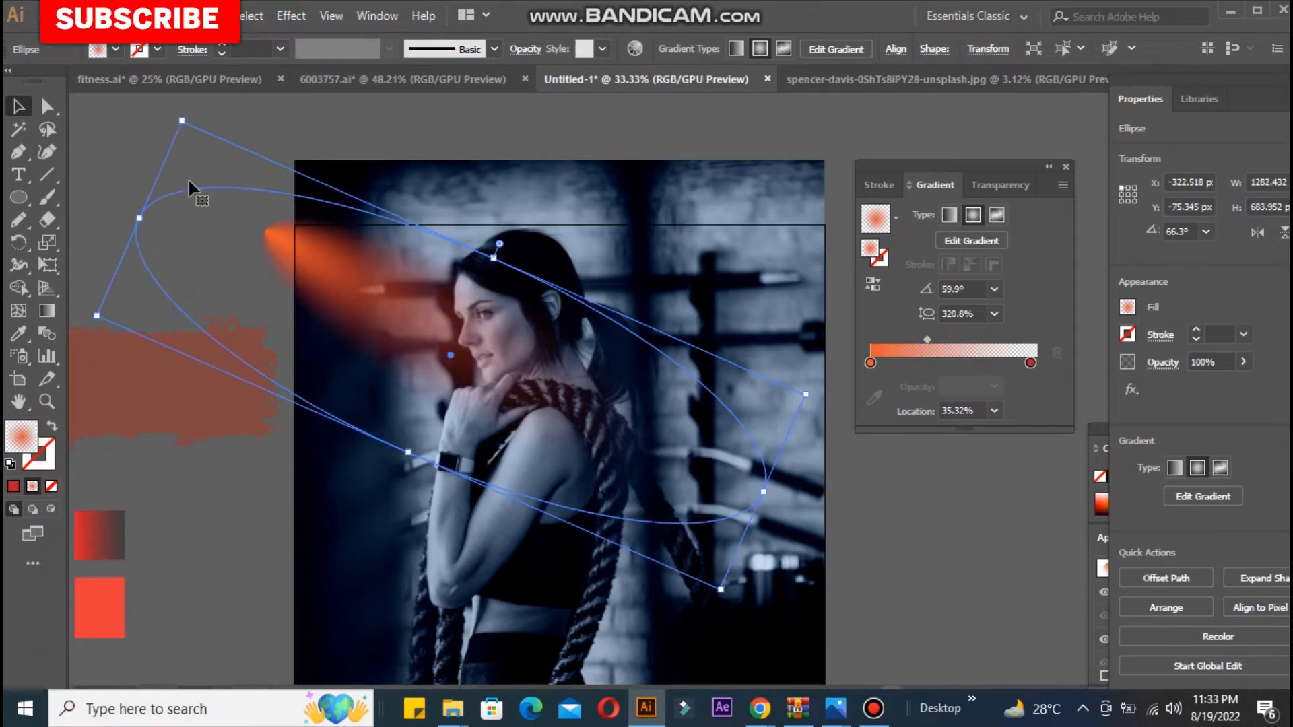
{"action": "left_click_drag", "start_coordinate": [179, 116], "coordinate": [196, 156]}
{"action": "left_click_drag", "start_coordinate": [268, 299], "coordinate": [317, 313]}
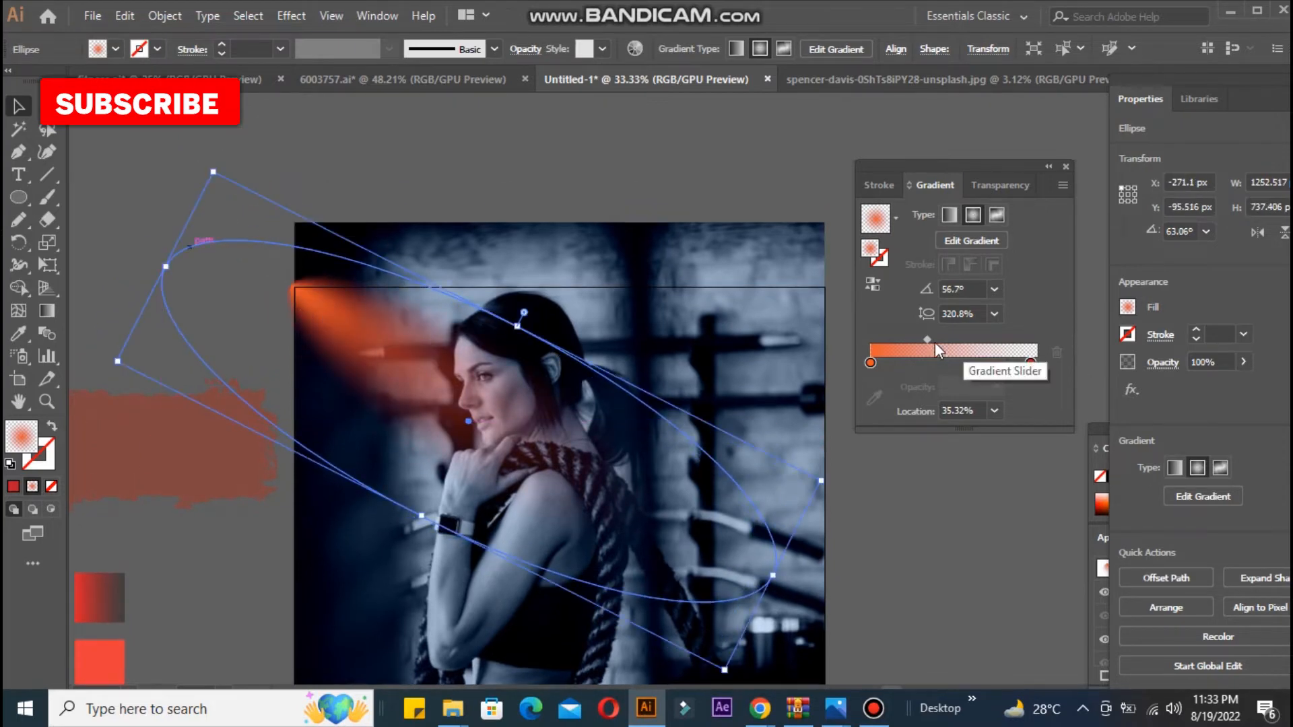
Set the beam's gradient midpoint to about 42% and narrow the beam slightly, keeping its tip at the artboard's upper-left corner.
{"action": "left_click_drag", "start_coordinate": [928, 339], "coordinate": [939, 342]}
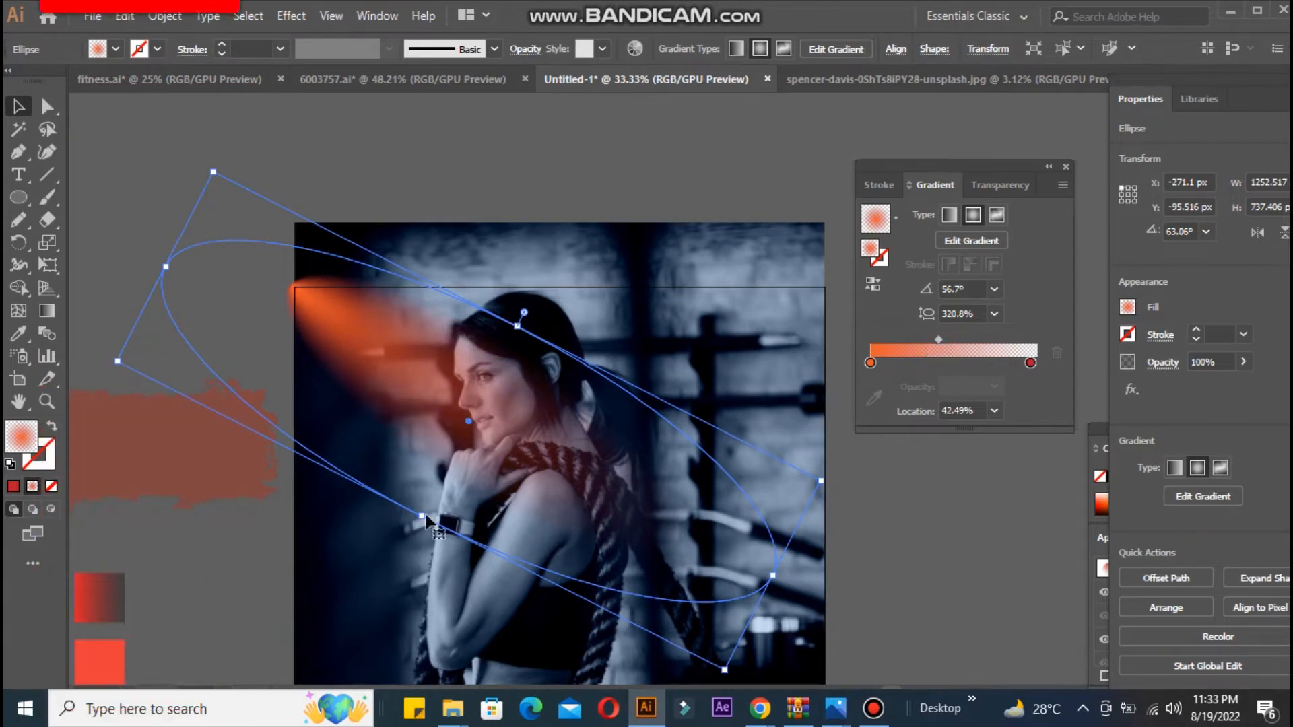
{"action": "left_click_drag", "start_coordinate": [424, 519], "coordinate": [439, 490]}
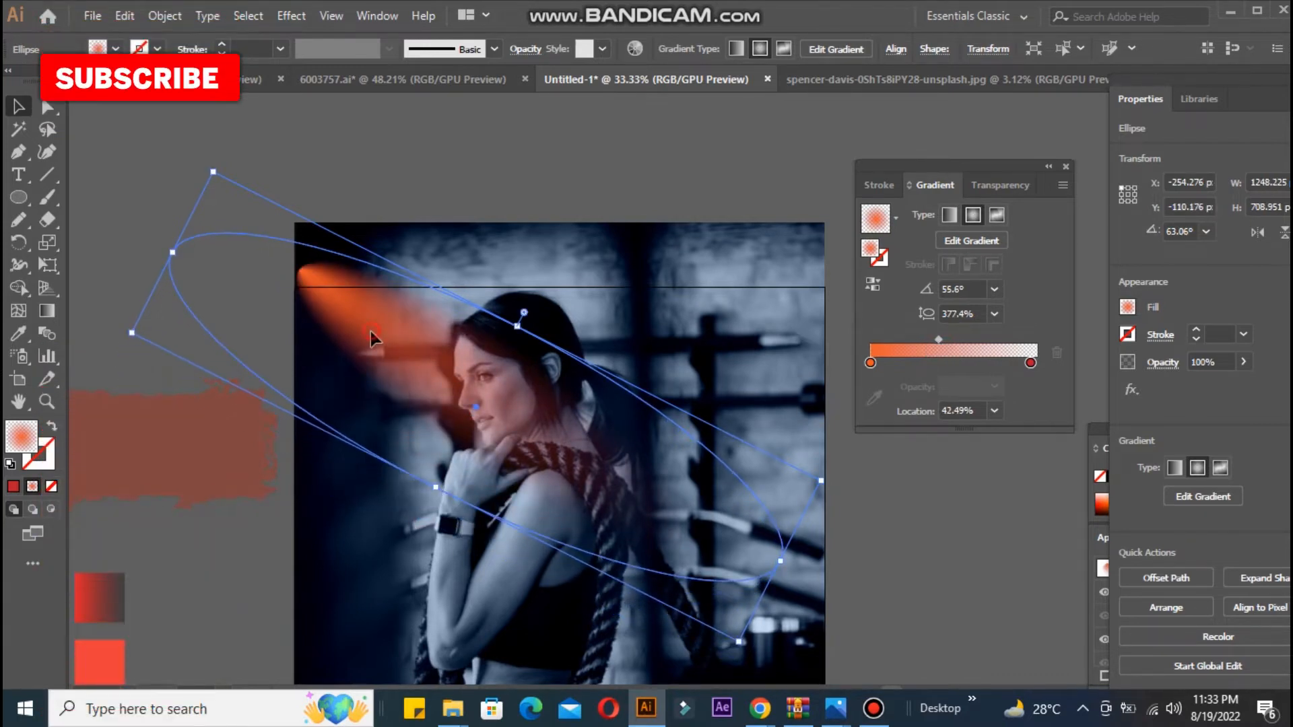
{"action": "mouse_move", "coordinate": [370, 331]}
{"action": "left_mouse_down"}
{"action": "mouse_move", "coordinate": [375, 350]}
{"action": "mouse_move", "coordinate": [353, 328]}
{"action": "left_mouse_up"}
{"action": "left_click_drag", "start_coordinate": [506, 334], "coordinate": [512, 322]}
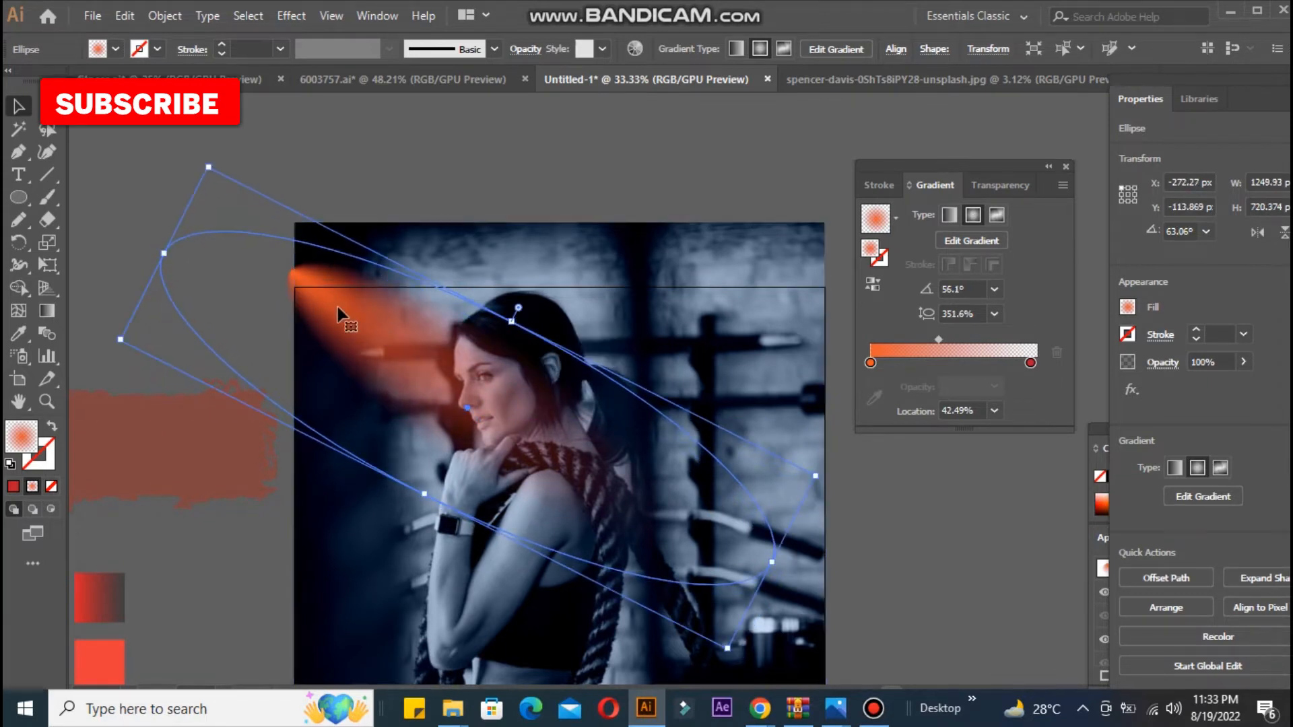
{"action": "left_click_drag", "start_coordinate": [317, 297], "coordinate": [318, 309]}
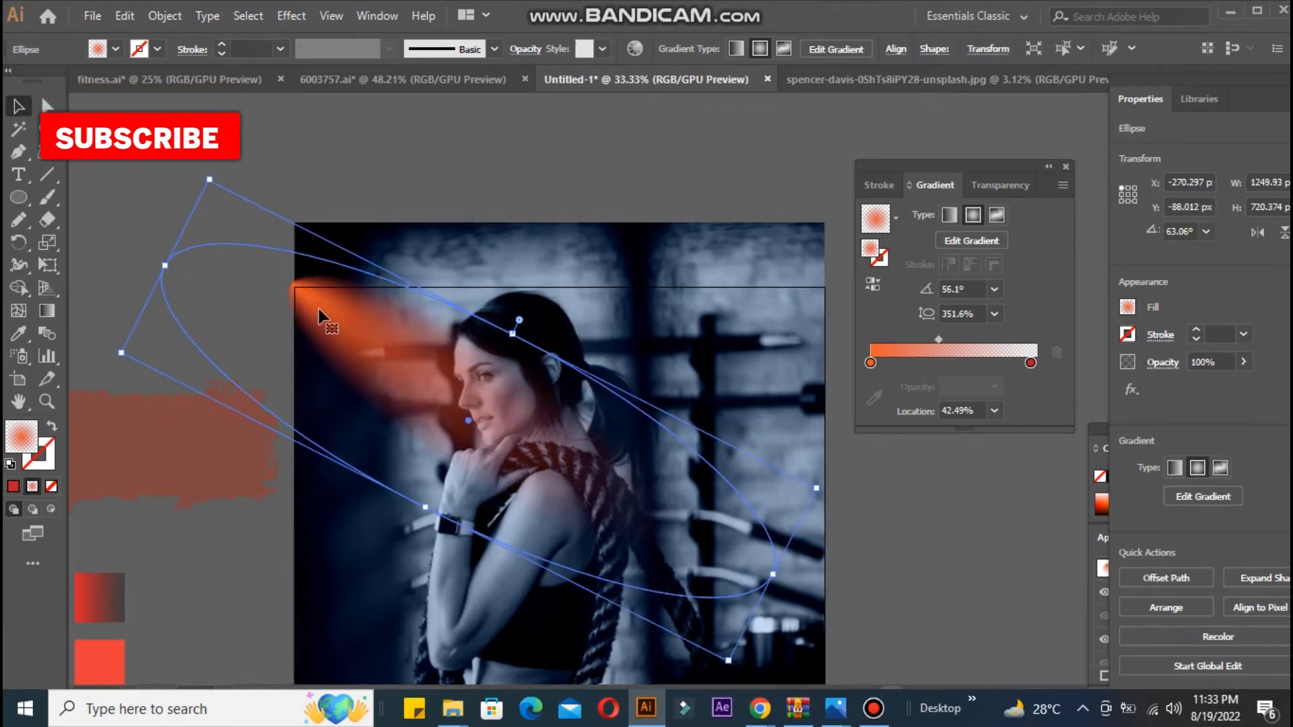
Rotate the light beam to about 65.5° and nudge it so its tip sits just inside the artboard's upper-left corner.
{"action": "left_click", "coordinate": [136, 184]}
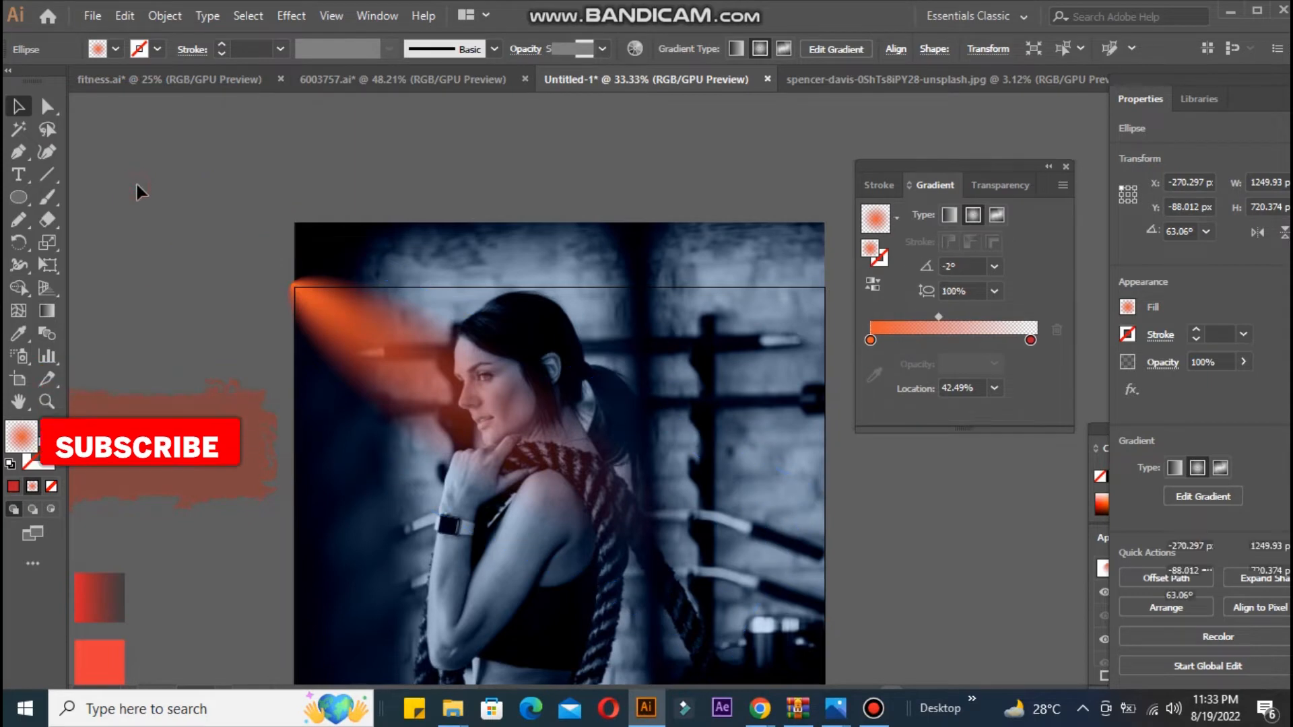
{"action": "left_click", "coordinate": [764, 591]}
{"action": "left_click_drag", "start_coordinate": [102, 341], "coordinate": [119, 352]}
{"action": "left_click", "coordinate": [92, 217]}
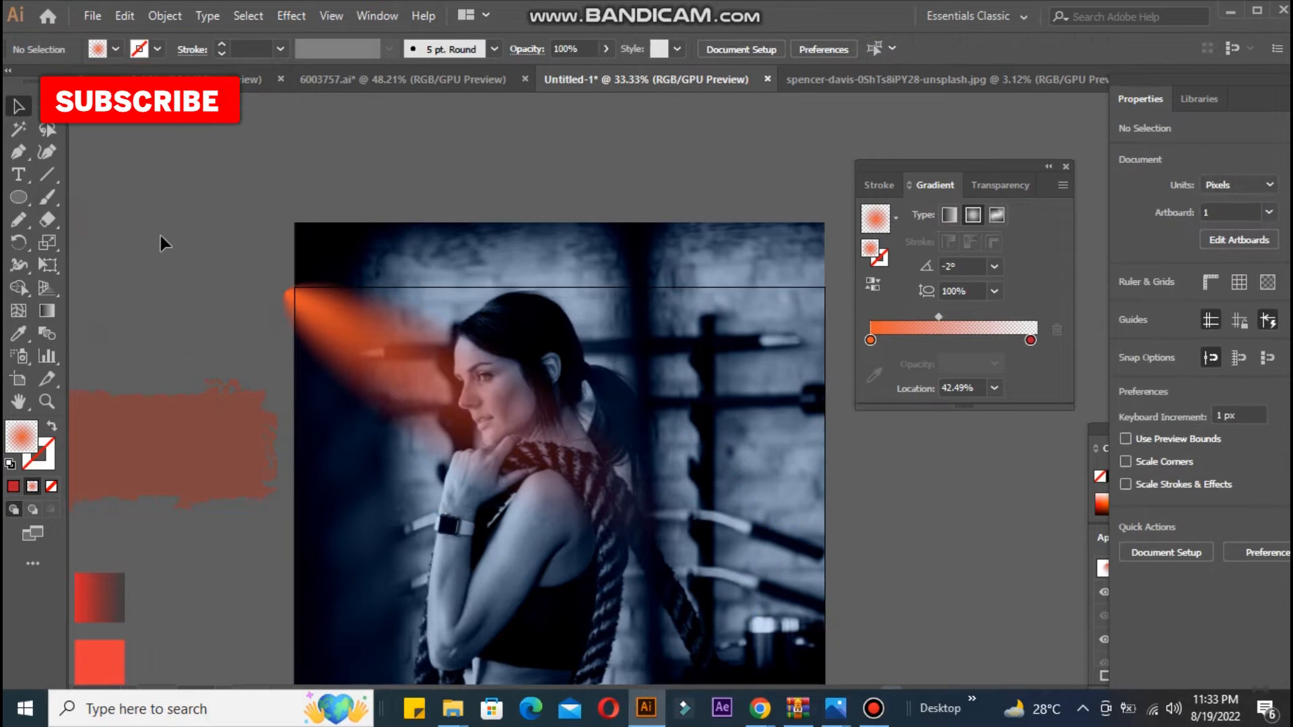
{"action": "left_click", "coordinate": [374, 366]}
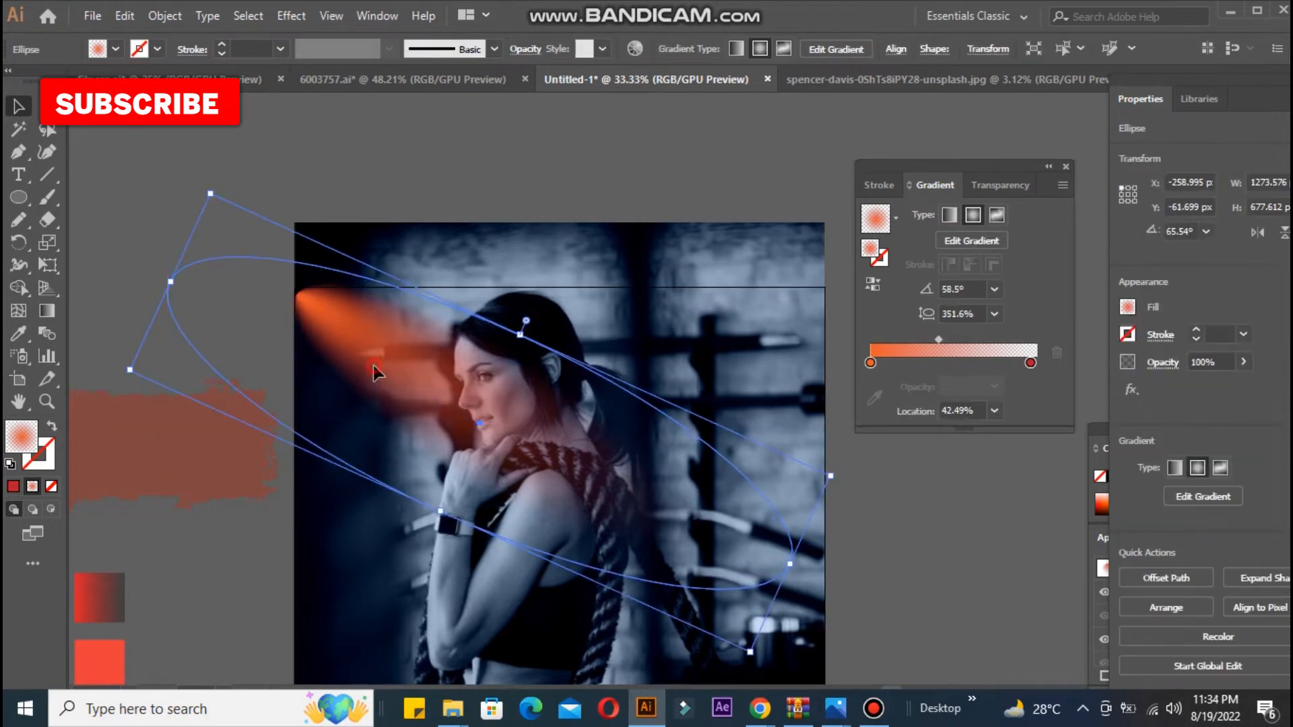
Rotate the light beam to about 64° and nudge its tip back onto the artboard's upper-left corner.
{"action": "left_click", "coordinate": [126, 182]}
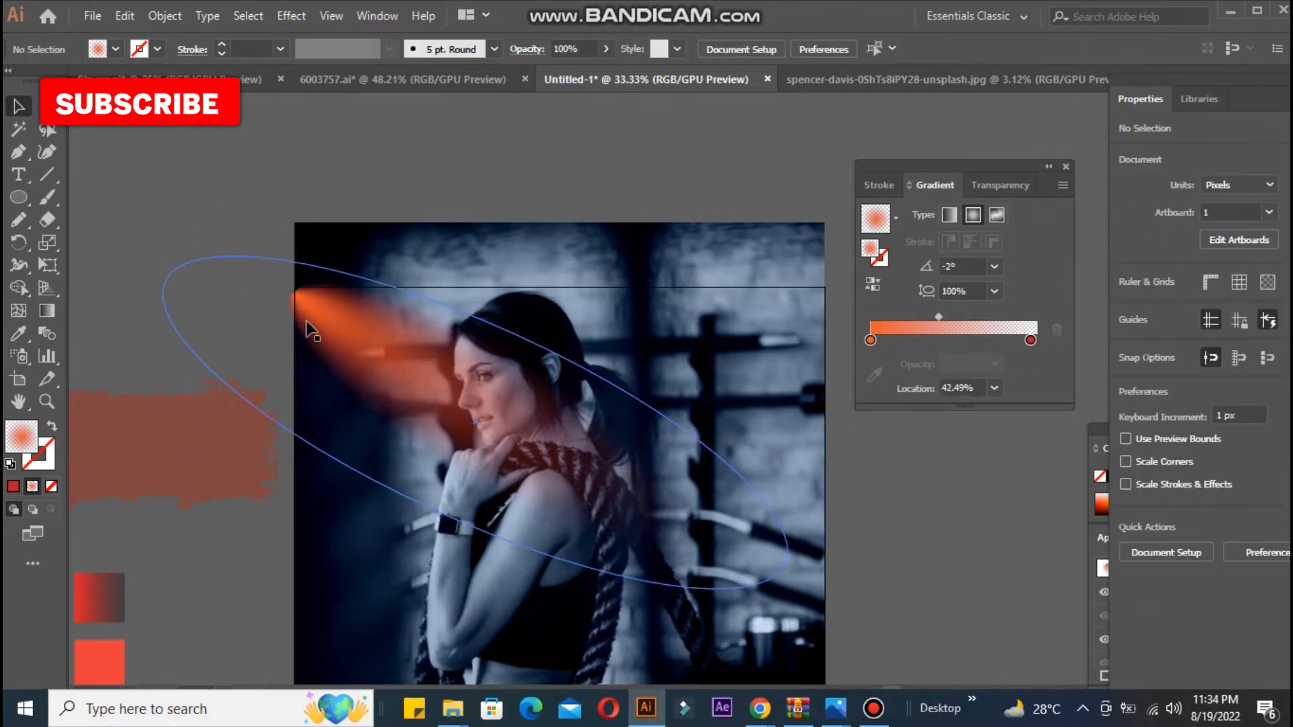
{"action": "left_click", "coordinate": [159, 357]}
{"action": "left_click_drag", "start_coordinate": [159, 357], "coordinate": [124, 356]}
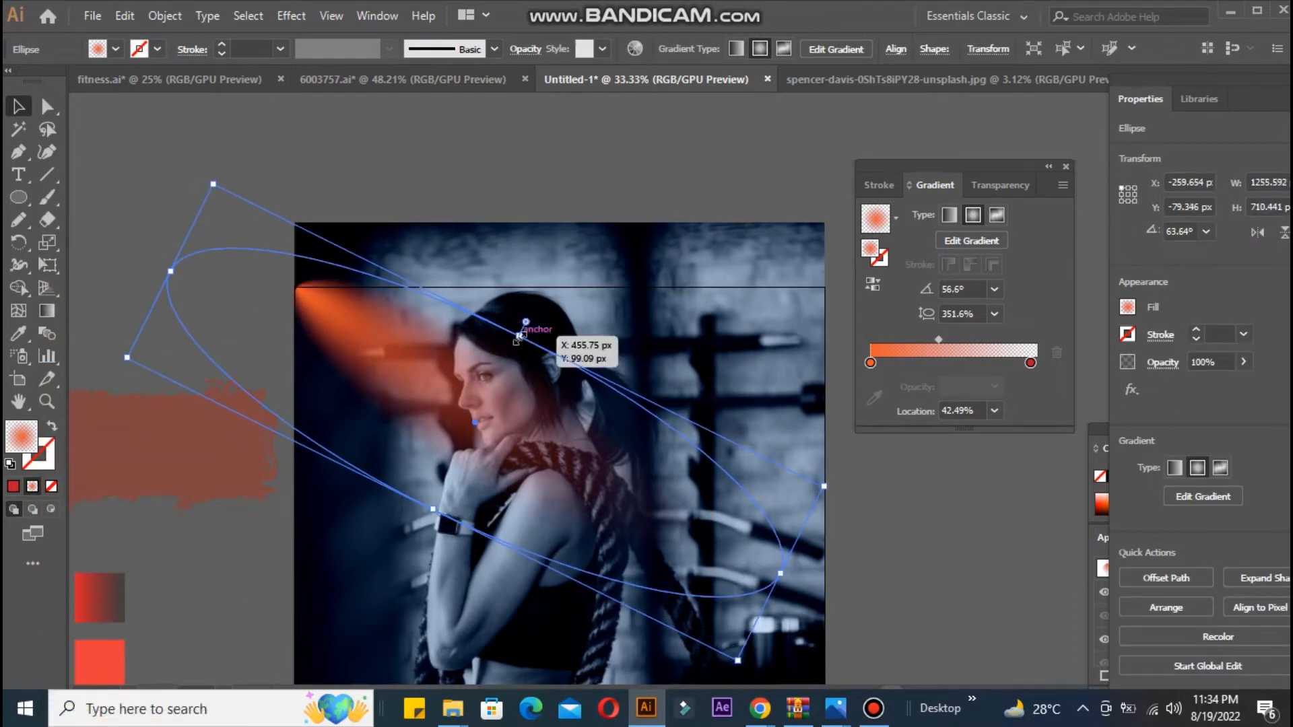
{"action": "left_click_drag", "start_coordinate": [517, 334], "coordinate": [524, 324]}
{"action": "left_click", "coordinate": [162, 184]}
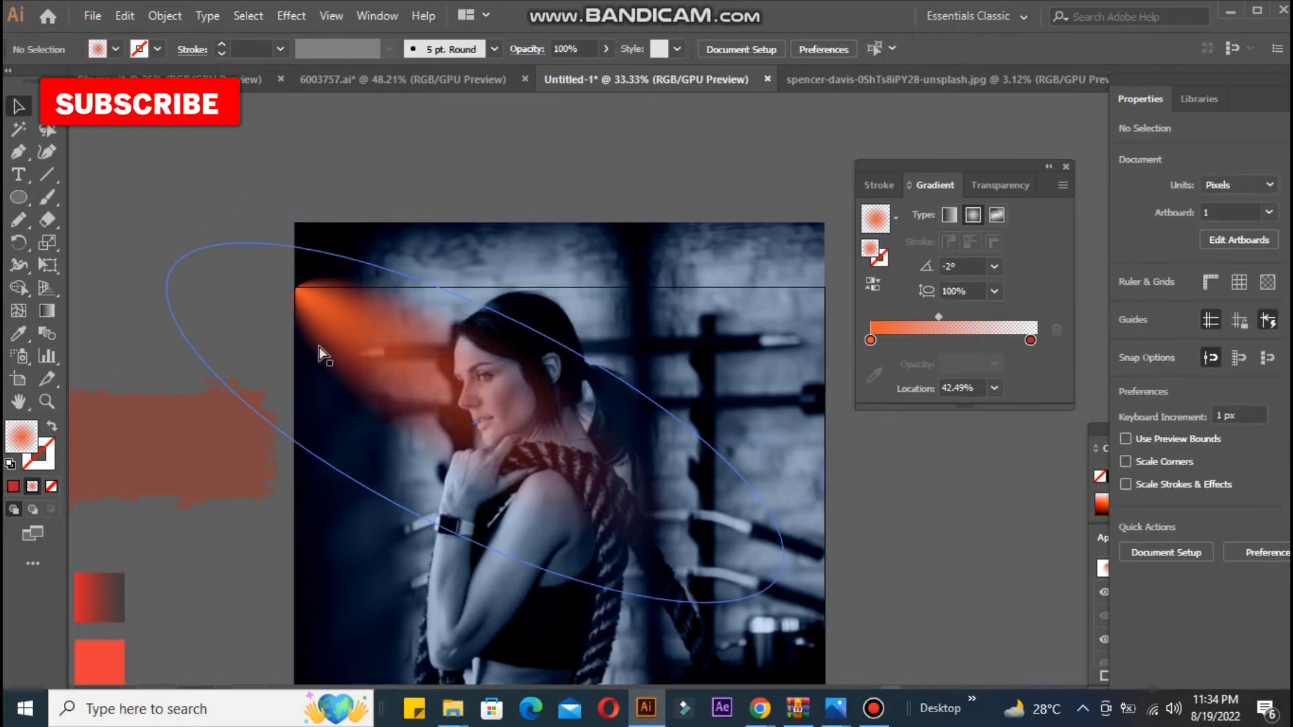
{"action": "key", "text": "ctrl+minus"}
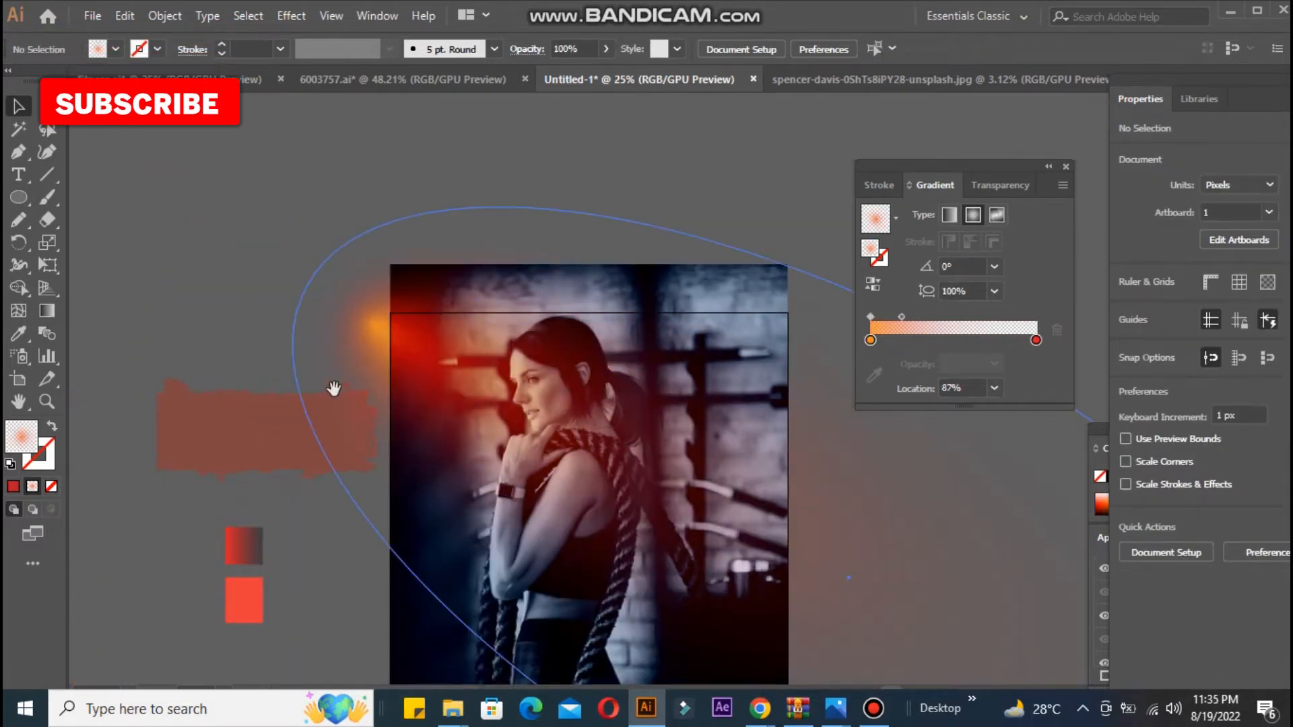
Scale the large orange-red glow up to about 3064 × 2074 px and realign its bright tip with the artboard's upper-left corner.
{"action": "left_click_drag", "start_coordinate": [459, 215], "coordinate": [390, 217]}
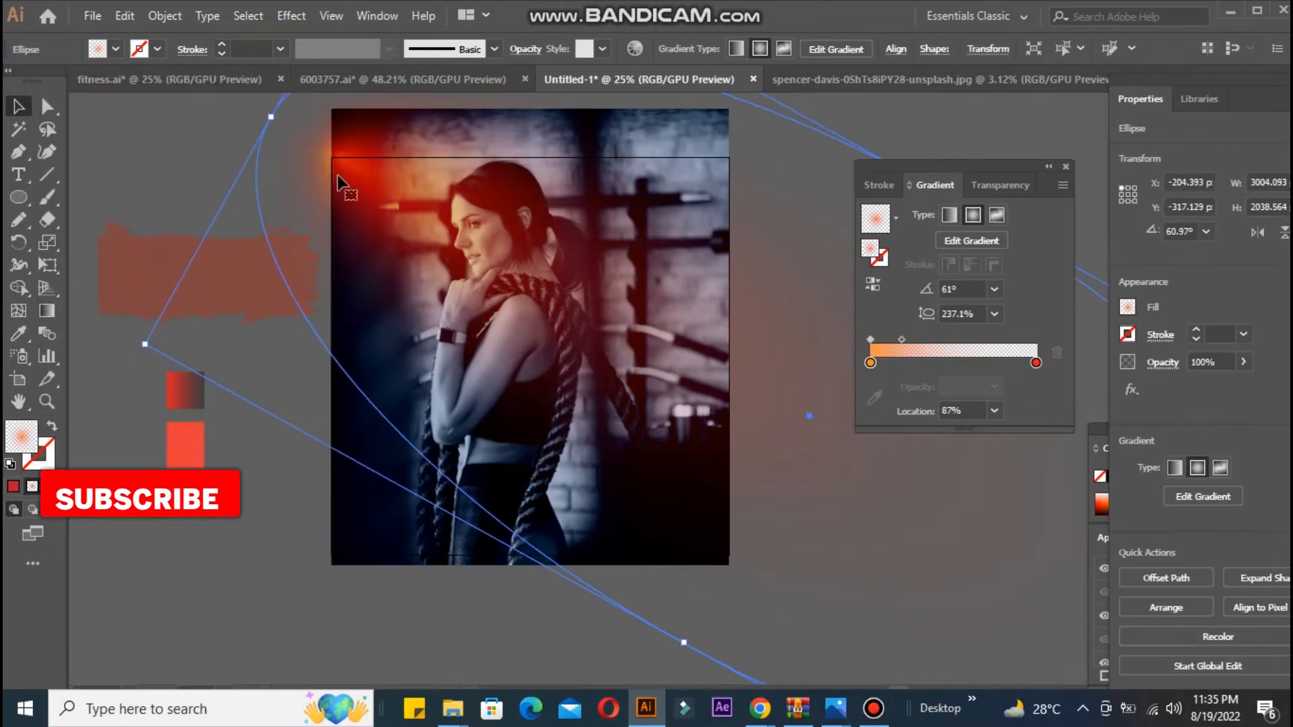
{"action": "mouse_move", "coordinate": [341, 194]}
{"action": "left_mouse_down"}
{"action": "mouse_move", "coordinate": [338, 184]}
{"action": "mouse_move", "coordinate": [364, 192]}
{"action": "left_mouse_up"}
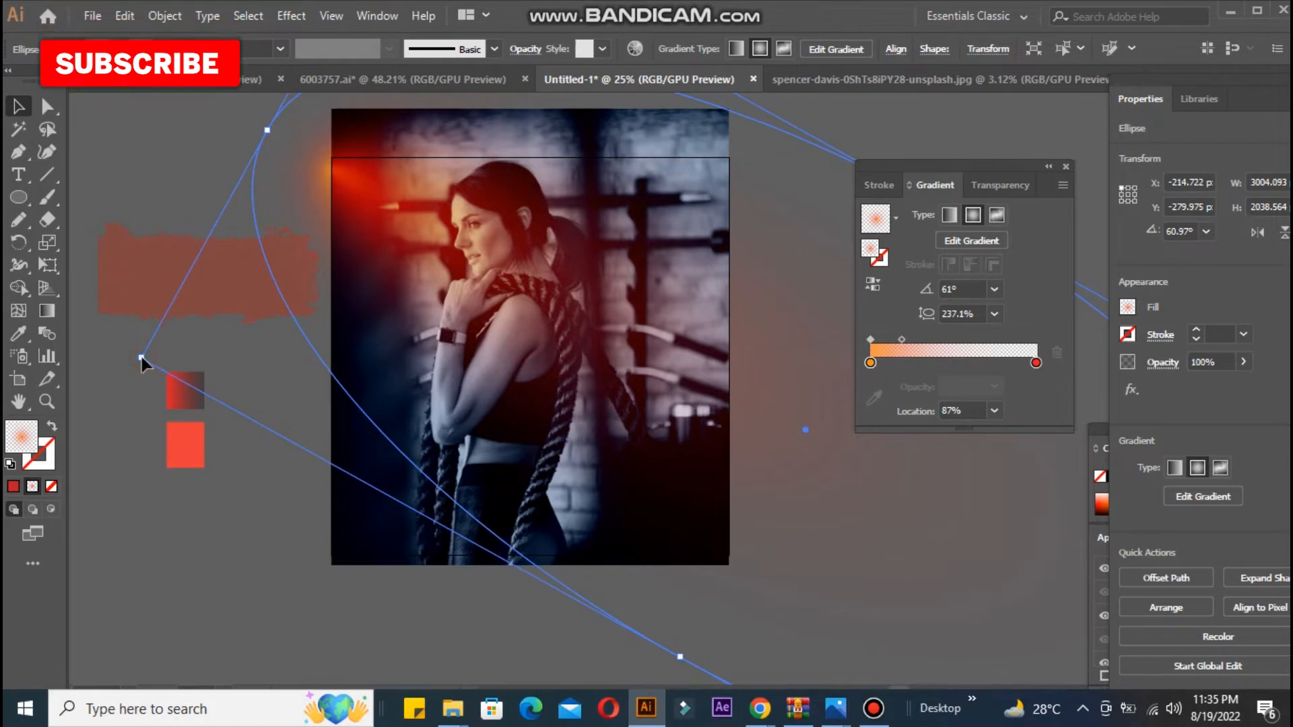
{"action": "left_click_drag", "start_coordinate": [142, 357], "coordinate": [117, 350]}
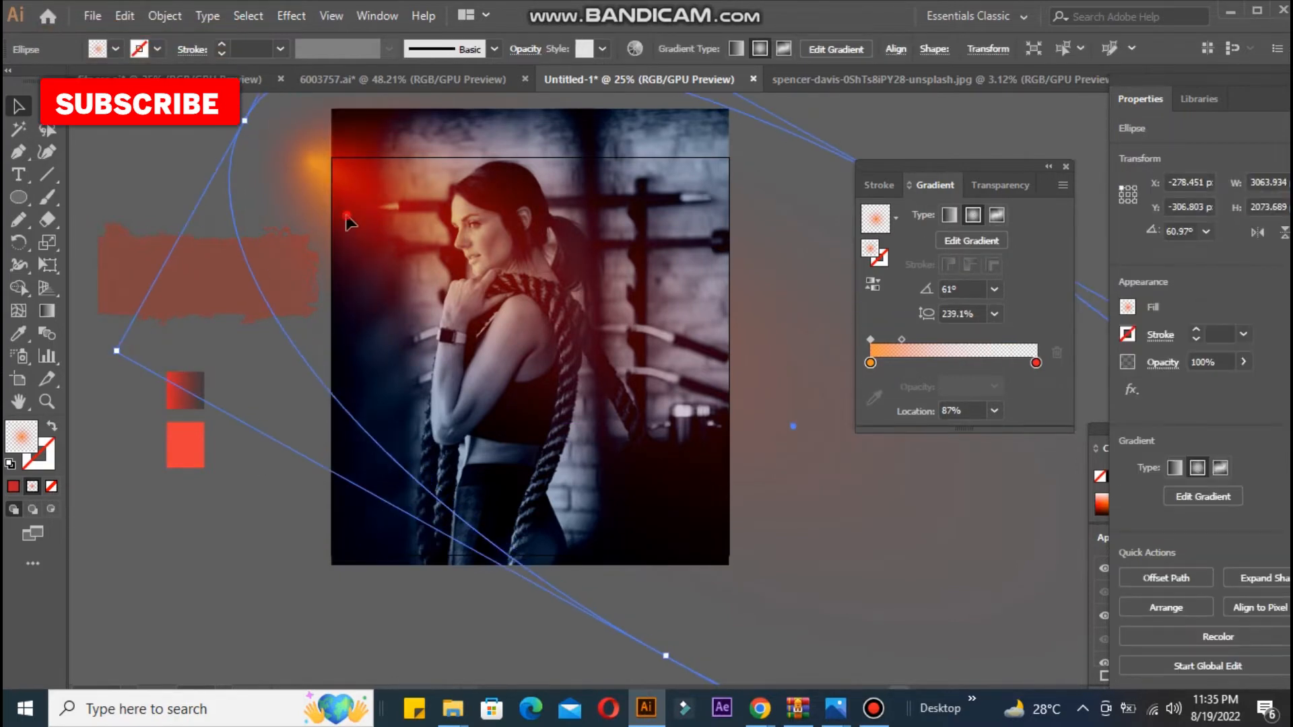
{"action": "left_click_drag", "start_coordinate": [347, 216], "coordinate": [381, 213]}
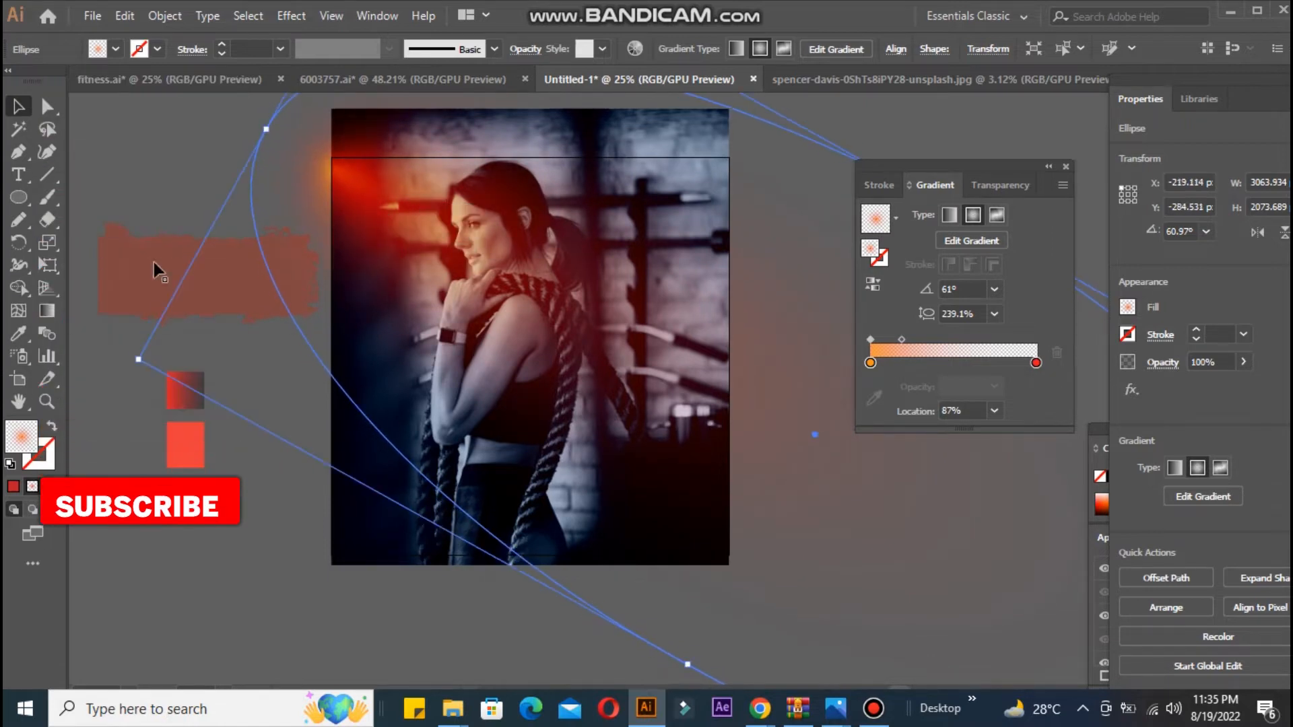
{"action": "left_click", "coordinate": [181, 337]}
Set the large glow's gradient midpoint to about 21%.
{"action": "key", "text": "ctrl+minus"}
{"action": "key", "text": "ctrl+equal"}
{"action": "left_click_drag", "start_coordinate": [184, 335], "coordinate": [238, 400]}
{"action": "left_click", "coordinate": [407, 262]}
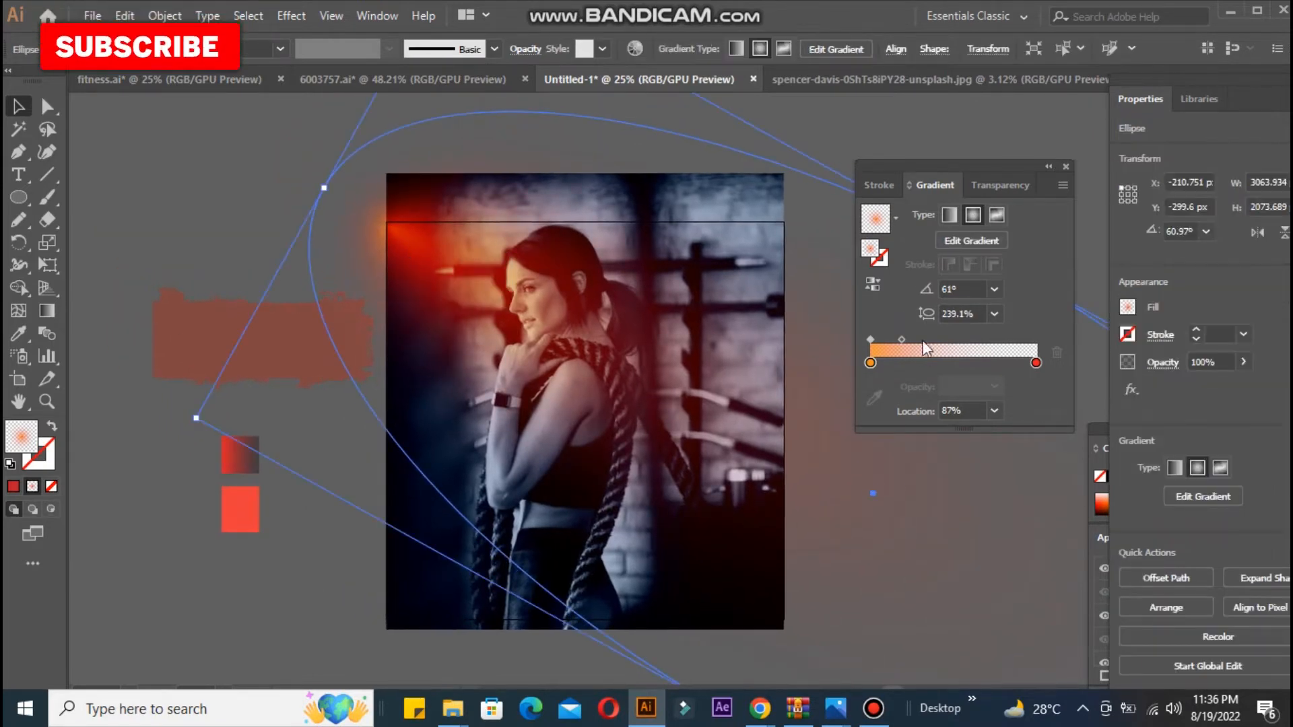
{"action": "left_click_drag", "start_coordinate": [903, 339], "coordinate": [906, 339]}
{"action": "left_click", "coordinate": [388, 261]}
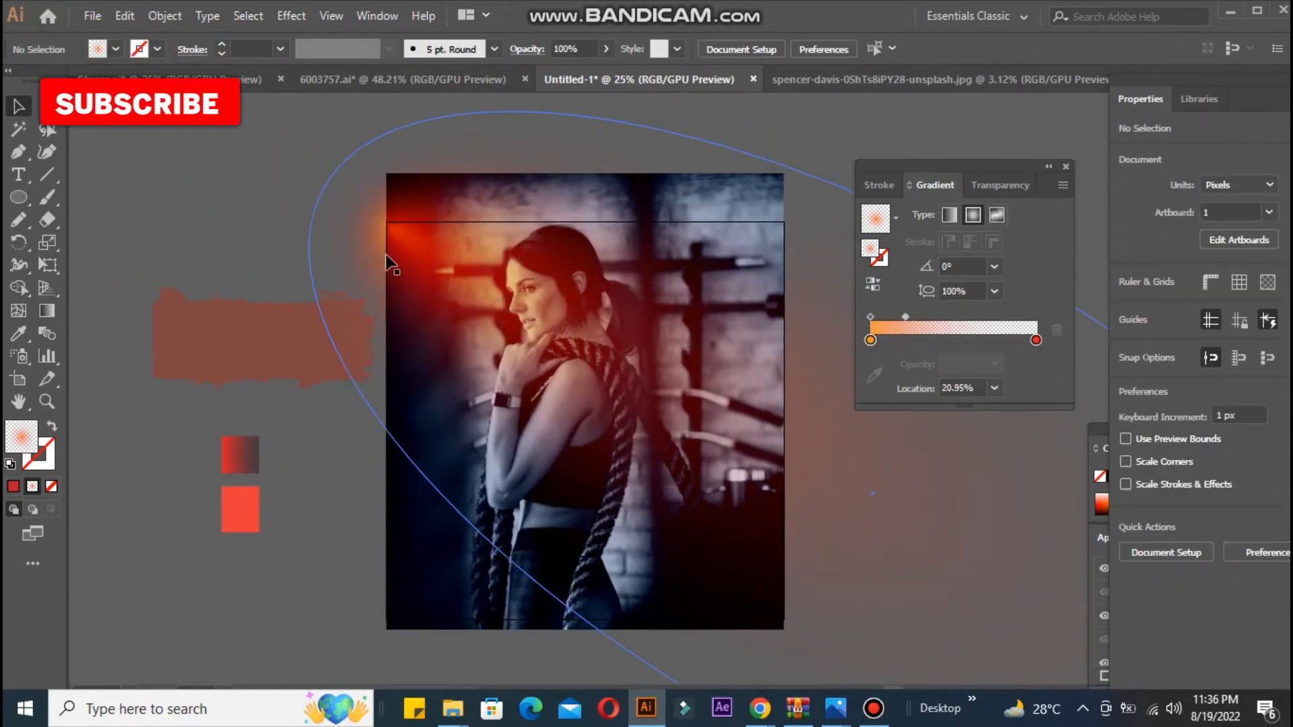
Convert the gym photo to grayscale with the Adjust Color Balance command.
{"action": "left_click", "coordinate": [125, 16]}
{"action": "left_click", "coordinate": [660, 179]}
{"action": "left_click", "coordinate": [397, 605]}
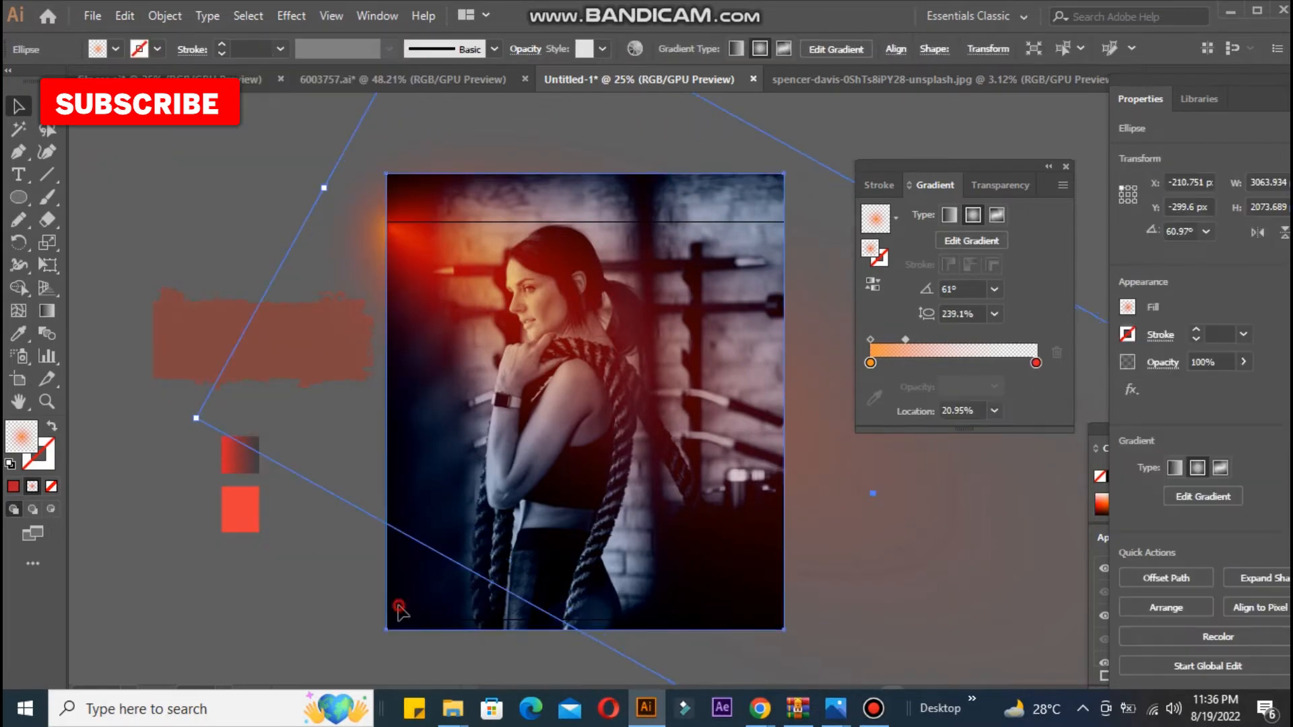
{"action": "left_click", "coordinate": [125, 16]}
{"action": "mouse_move", "coordinate": [270, 349]}
{"action": "left_click", "coordinate": [498, 396]}
{"action": "left_click", "coordinate": [977, 262]}
{"action": "left_click", "coordinate": [957, 280]}
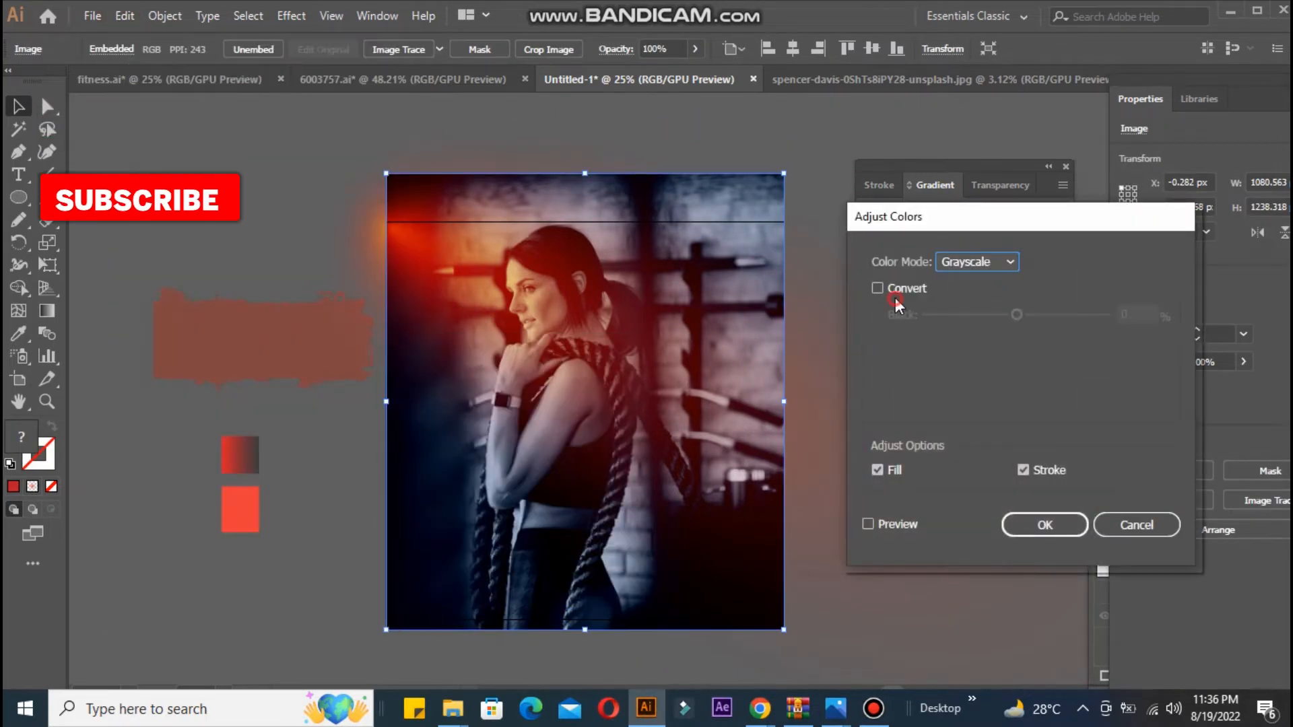
{"action": "left_click", "coordinate": [877, 288]}
{"action": "left_click_drag", "start_coordinate": [1018, 319], "coordinate": [1019, 314]}
{"action": "left_click", "coordinate": [869, 524]}
{"action": "left_click", "coordinate": [1045, 526]}
{"action": "left_click", "coordinate": [254, 240]}
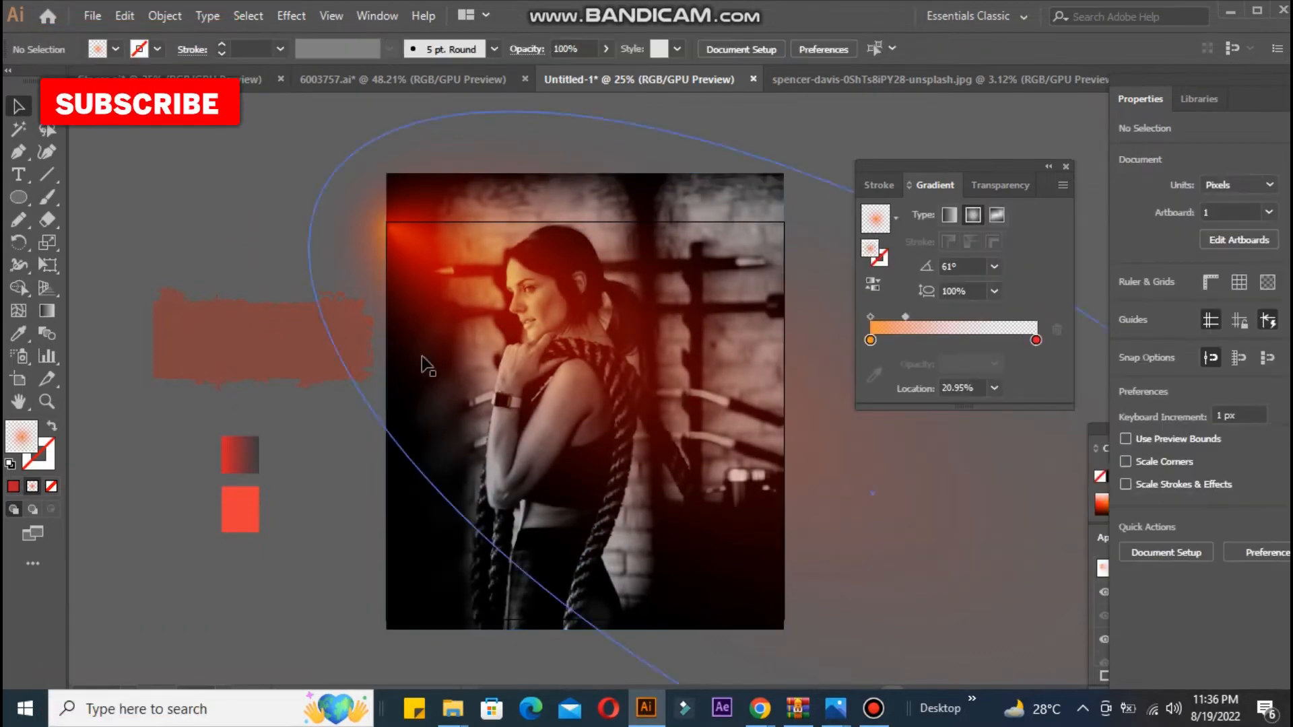
{"action": "left_click", "coordinate": [200, 165]}
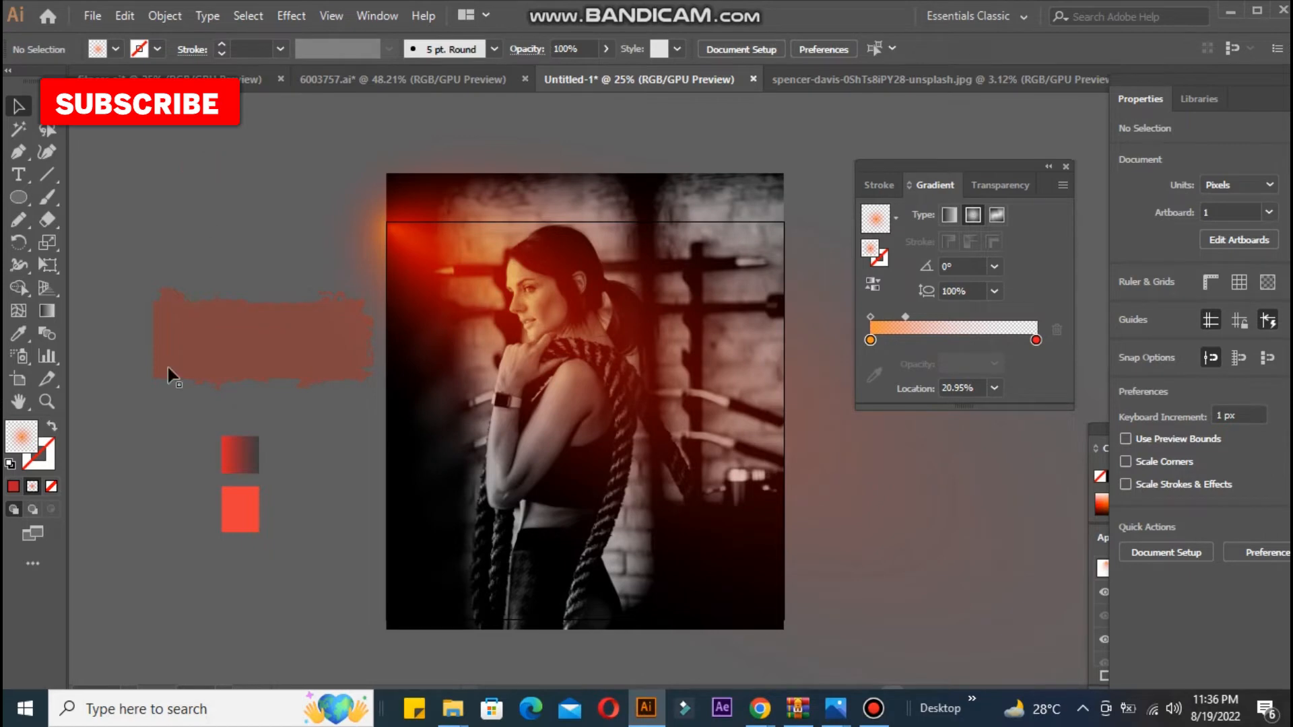
Draw a thin bar about 201 × 13 px beside the artboard with the sample red-to-dark gradient, tilted about 14° clockwise.
{"action": "left_click_drag", "start_coordinate": [19, 198], "coordinate": [190, 176]}
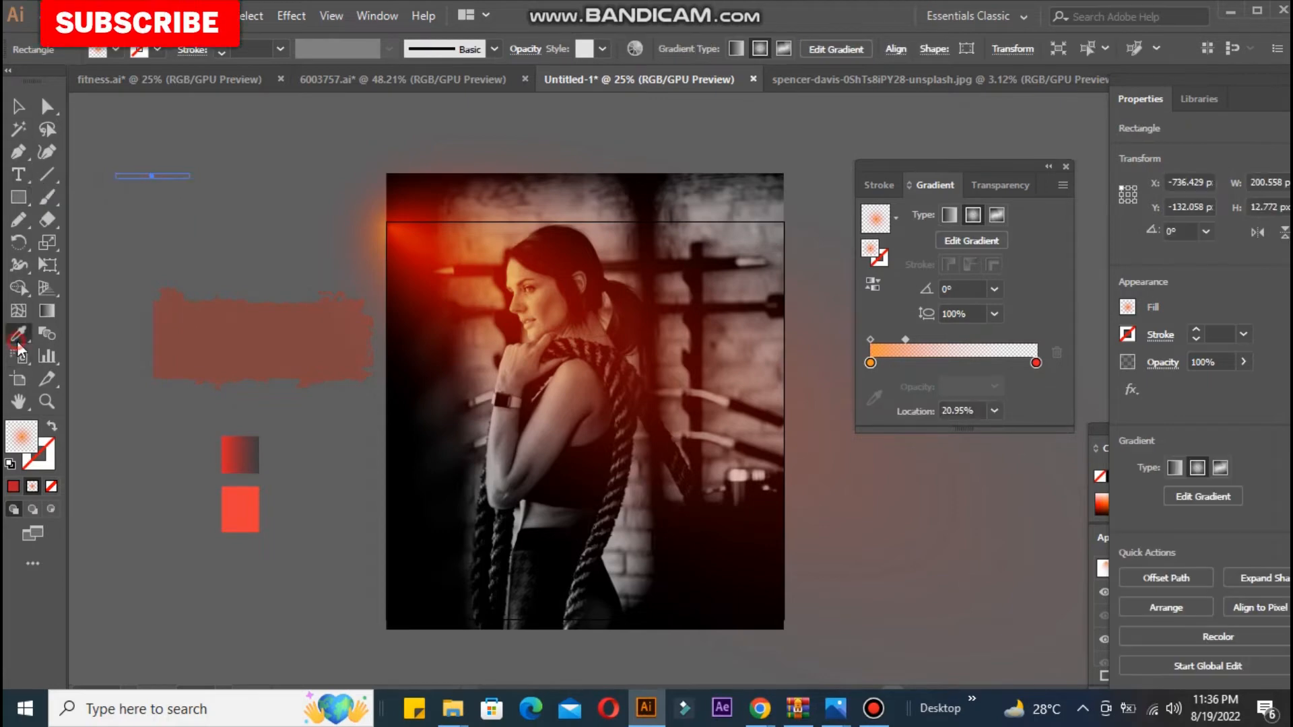
{"action": "left_click", "coordinate": [240, 454]}
{"action": "left_click", "coordinate": [16, 105]}
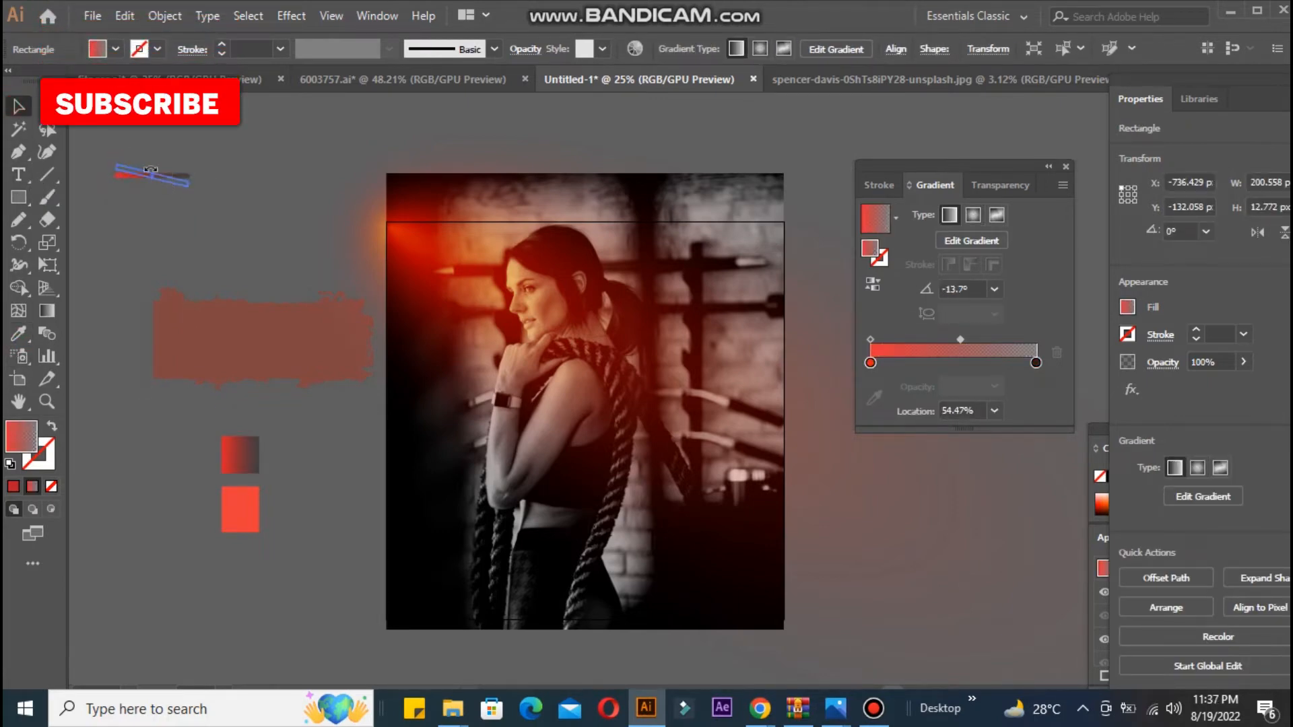
{"action": "left_click", "coordinate": [206, 164]}
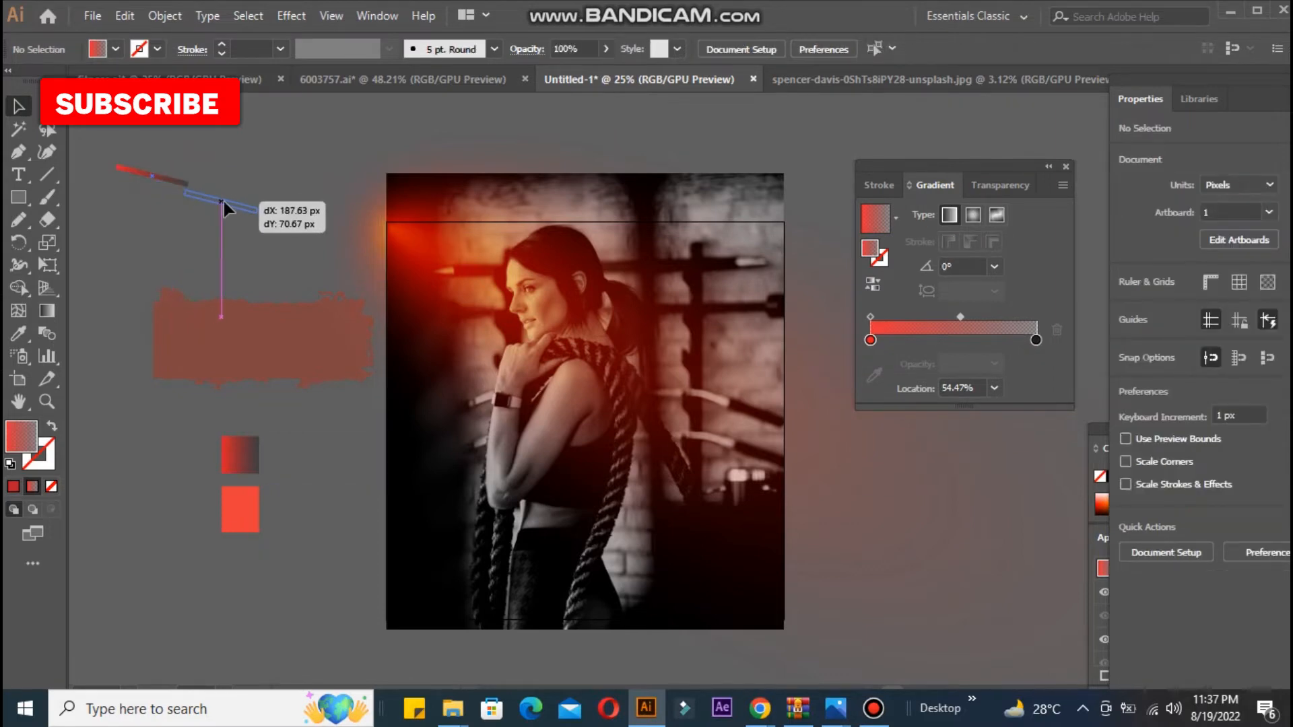
Duplicate the tilted bar just below itself and repeat the copy into a stack of evenly spaced stripes.
{"action": "left_click_drag", "start_coordinate": [241, 209], "coordinate": [249, 212]}
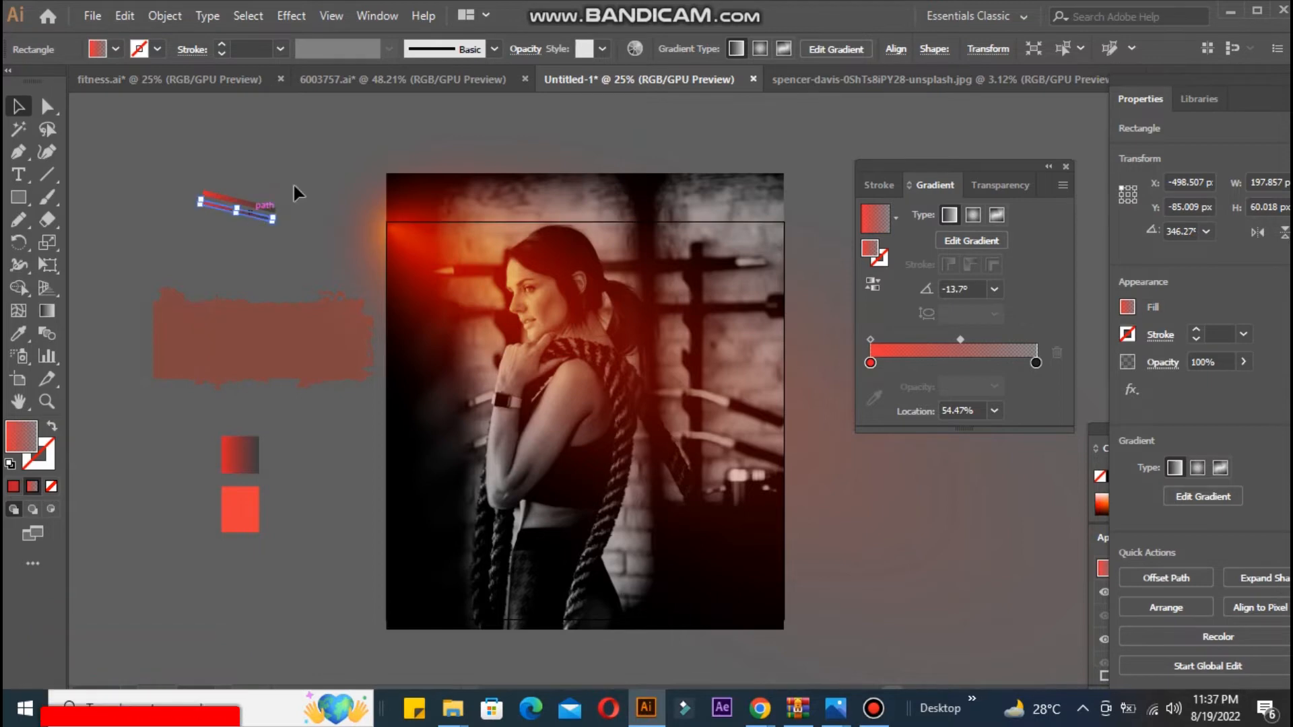
{"action": "key", "text": "ctrl+d"}
{"action": "key", "text": "ctrl+d"}
{"action": "key", "text": "ctrl+d"}
{"action": "key", "text": "ctrl+d"}
{"action": "key", "text": "ctrl+d"}
{"action": "key", "text": "ctrl+d"}
{"action": "key", "text": "ctrl+d"}
{"action": "key", "text": "ctrl+d"}
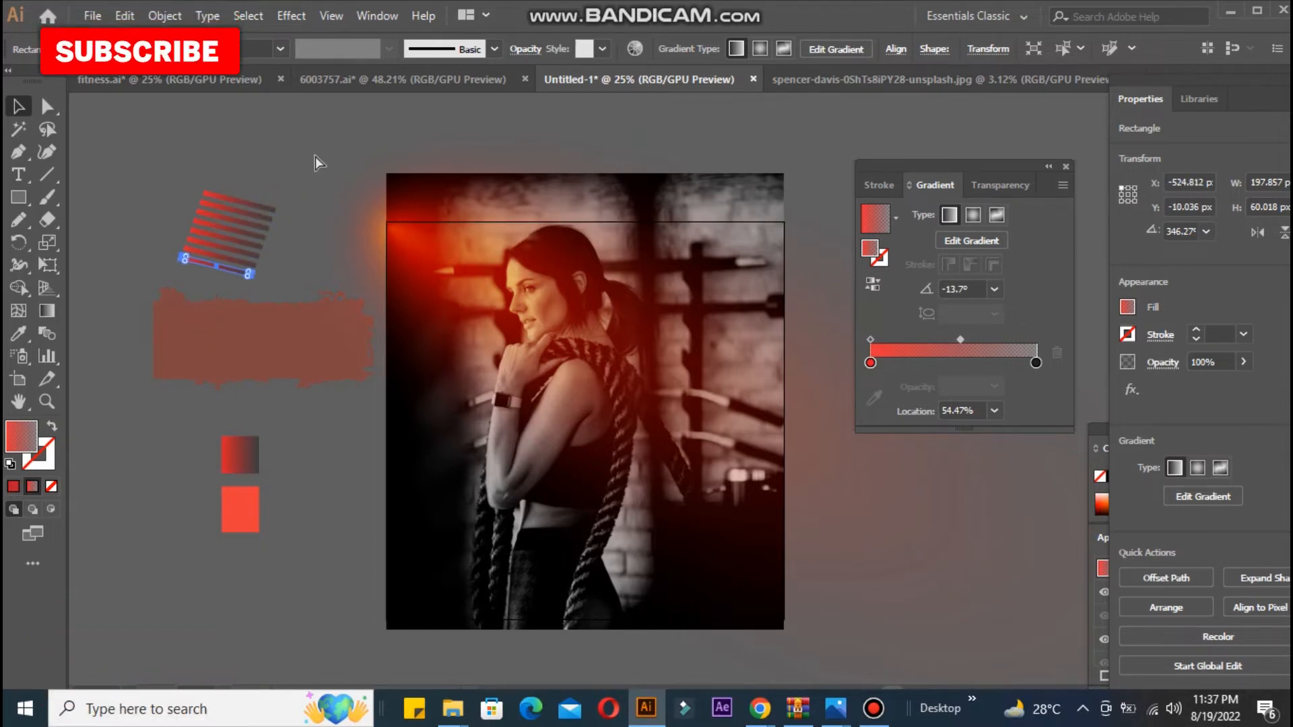
Move the whole stack of stripes over the lower part of the photo's left edge.
{"action": "left_click_drag", "start_coordinate": [151, 158], "coordinate": [250, 278]}
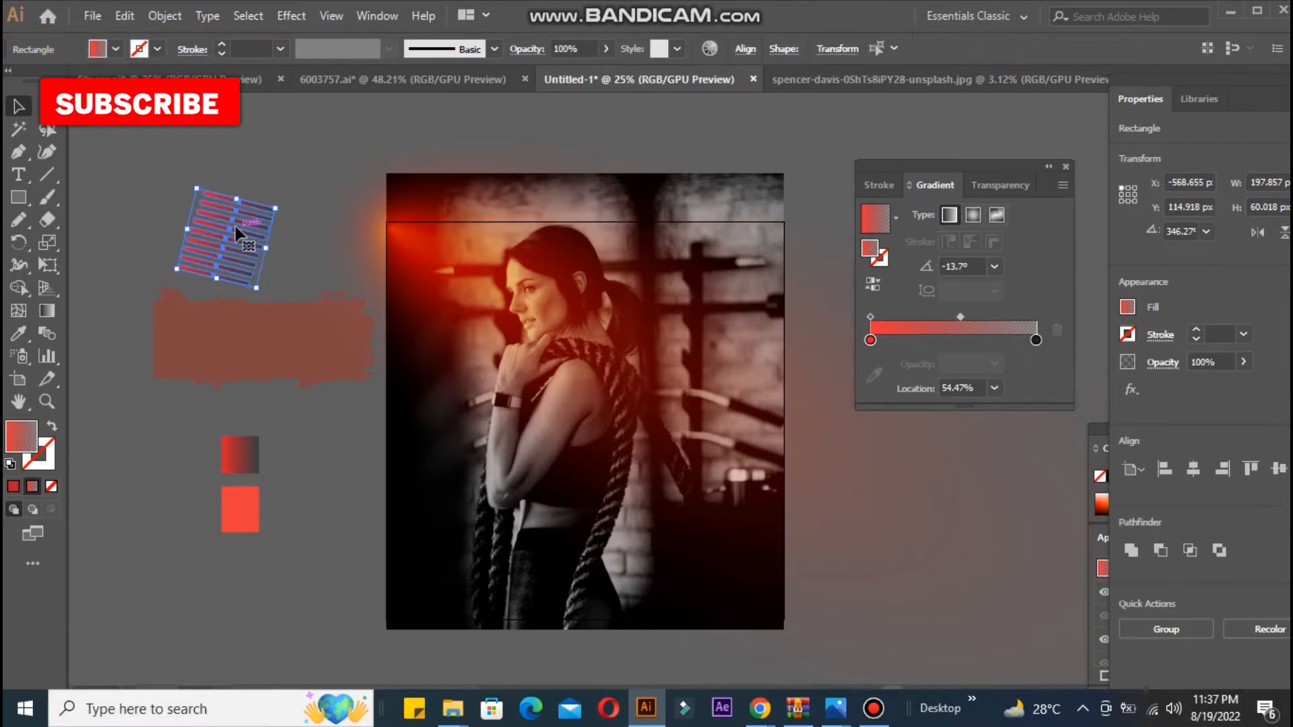
{"action": "left_click_drag", "start_coordinate": [236, 228], "coordinate": [393, 503]}
{"action": "left_click", "coordinate": [308, 574]}
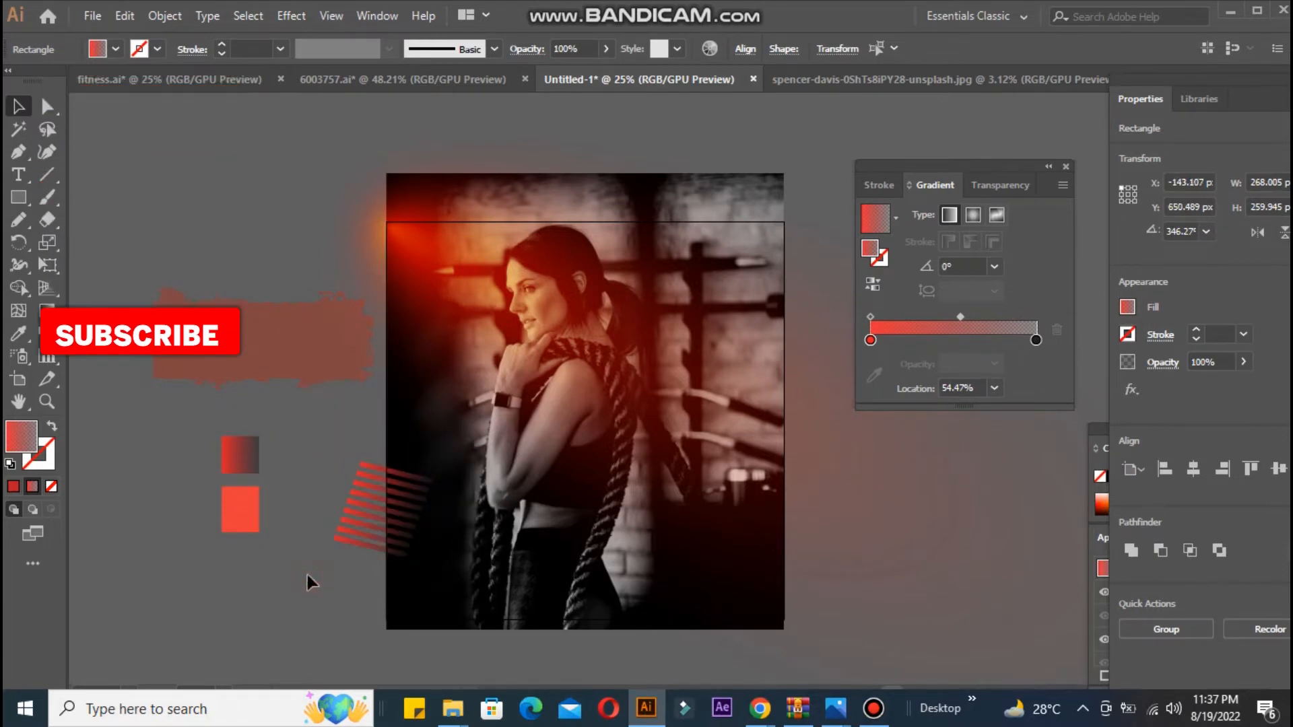
Rotate the stripes to about 351° and group them at about 279 × 274 px across the artboard's left edge.
{"action": "left_click", "coordinate": [353, 513]}
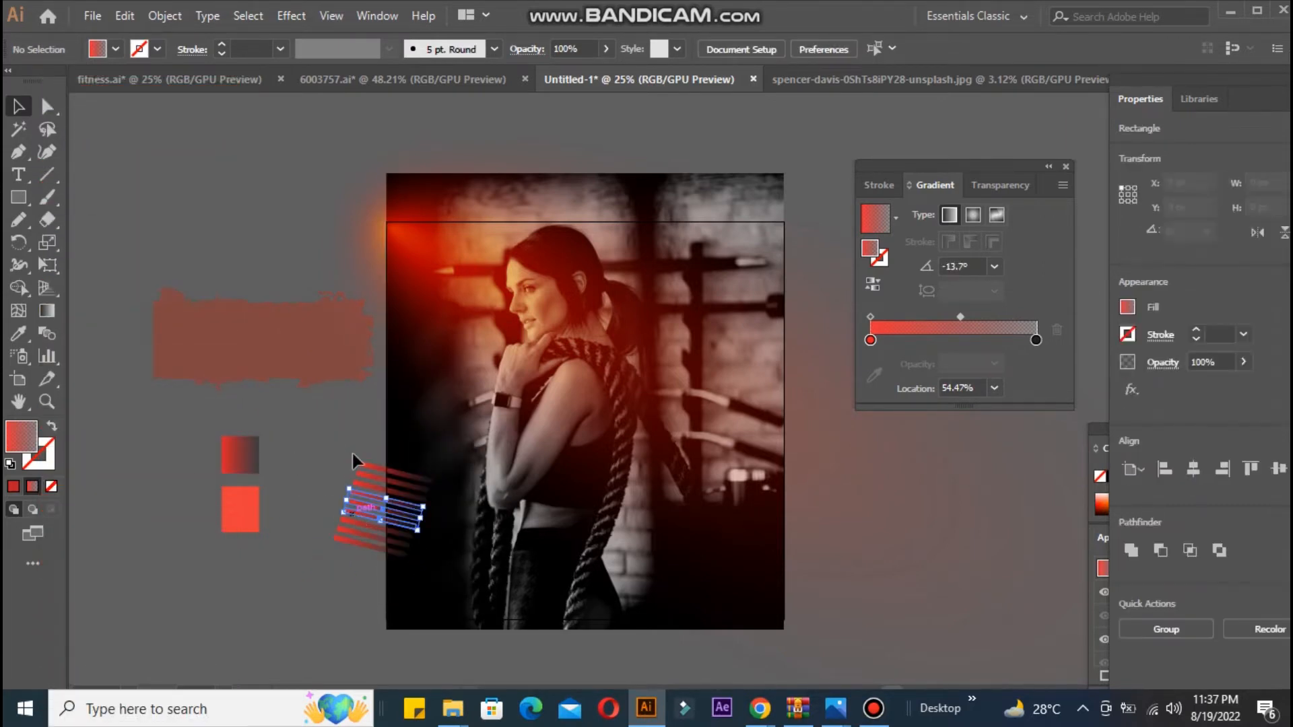
{"action": "left_click_drag", "start_coordinate": [357, 434], "coordinate": [358, 543]}
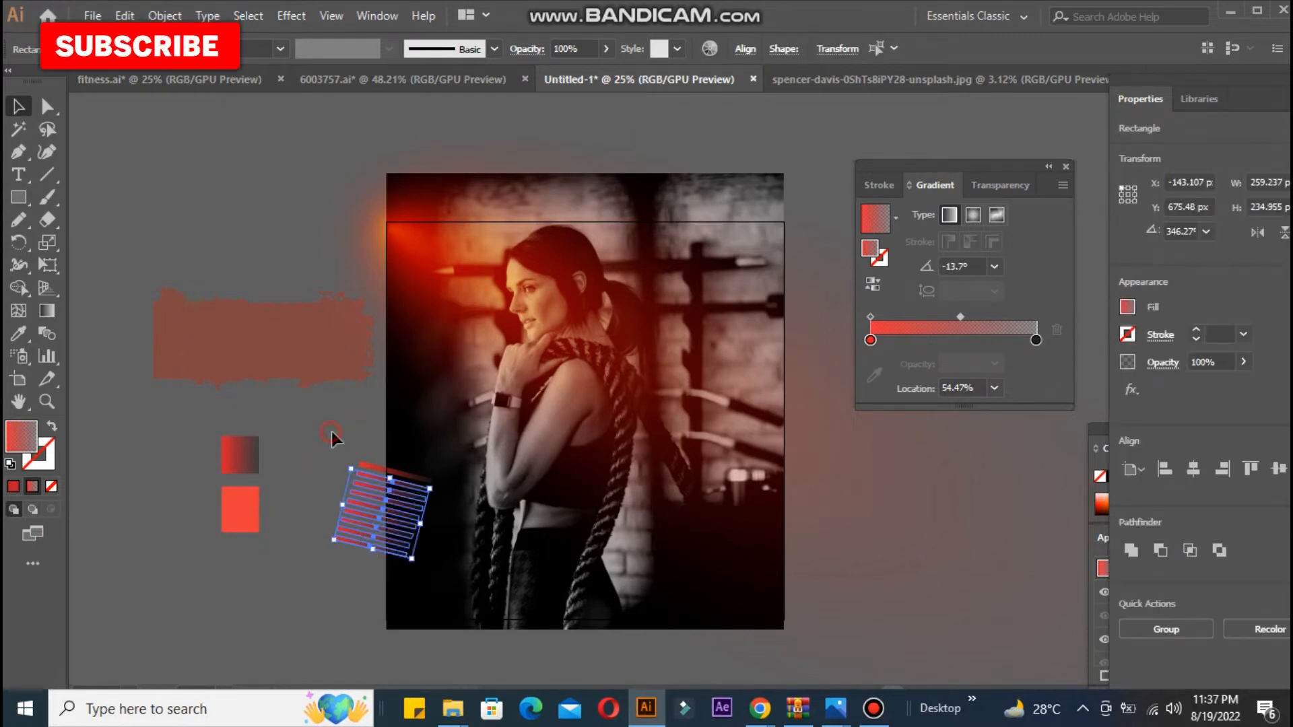
{"action": "left_click_drag", "start_coordinate": [331, 431], "coordinate": [371, 559]}
{"action": "left_click_drag", "start_coordinate": [371, 527], "coordinate": [381, 534]}
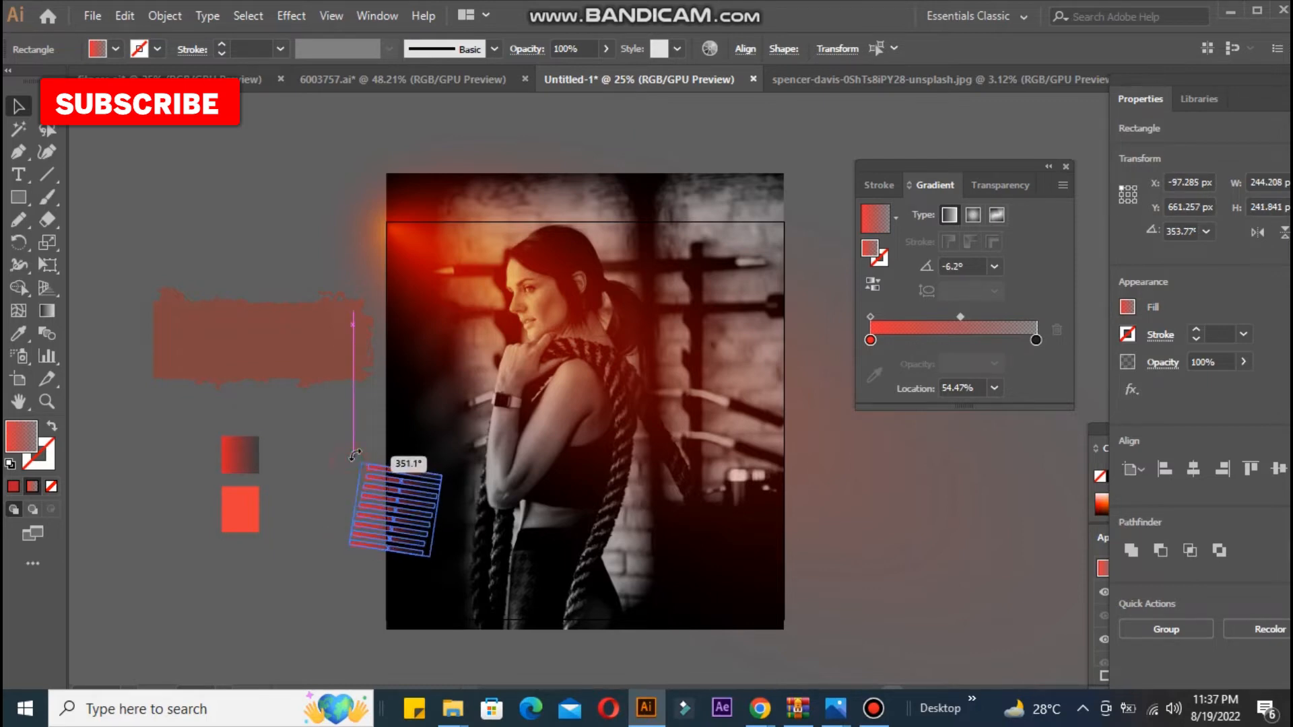
{"action": "left_click_drag", "start_coordinate": [356, 456], "coordinate": [356, 456]}
{"action": "left_click_drag", "start_coordinate": [431, 558], "coordinate": [423, 503]}
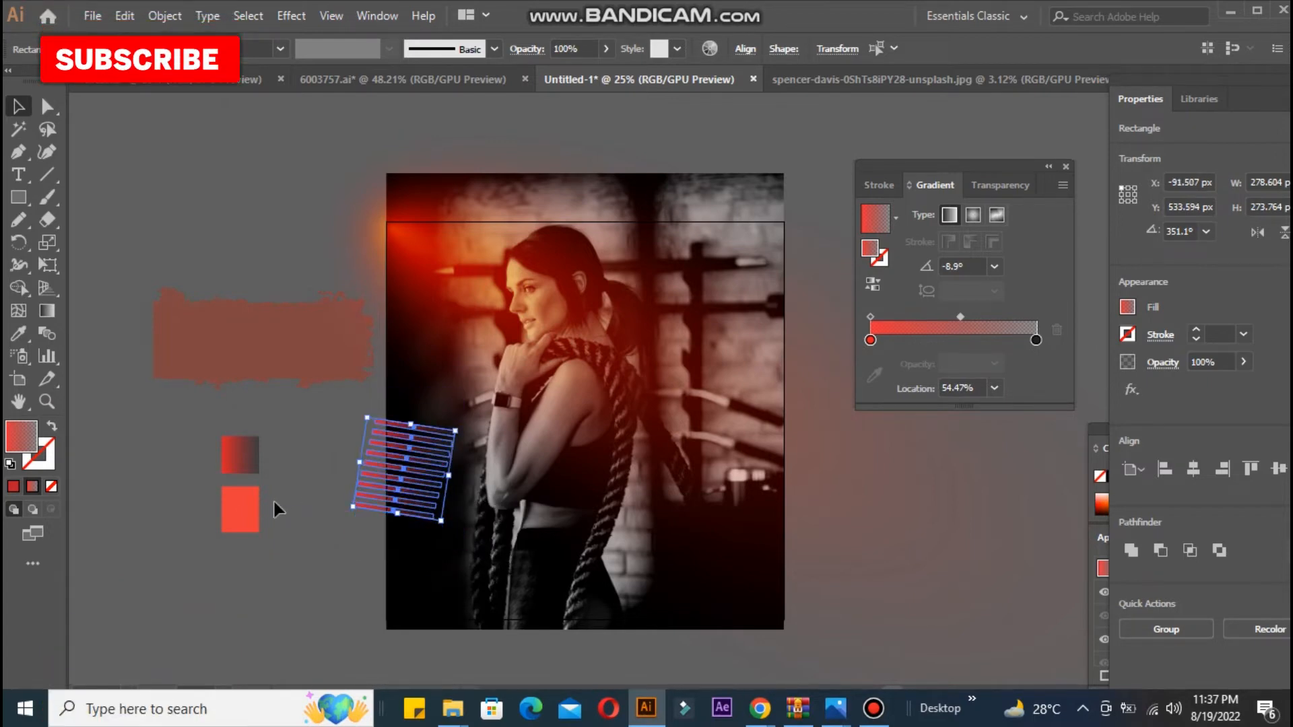
{"action": "key", "text": "ctrl+g"}
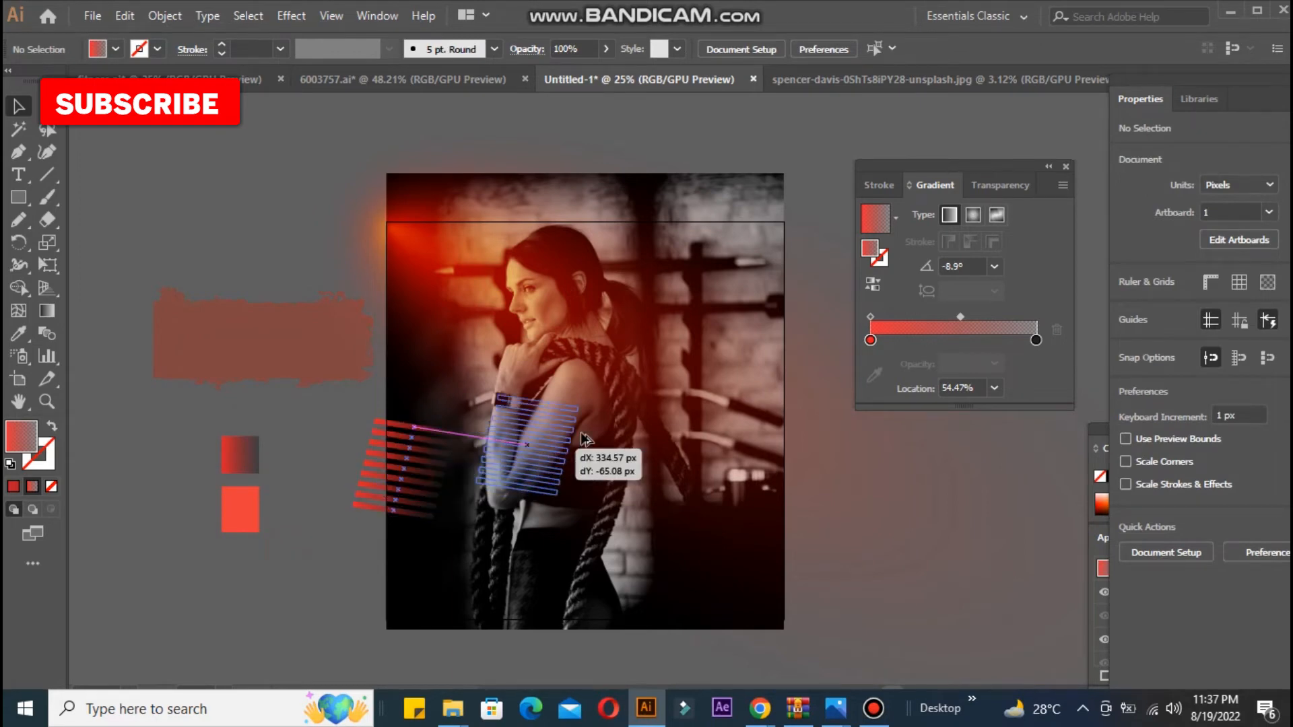
Duplicate the stripe group onto the photo's right edge at the woman's shoulder height and fine-tune its position.
{"action": "left_click_drag", "start_coordinate": [583, 438], "coordinate": [786, 358]}
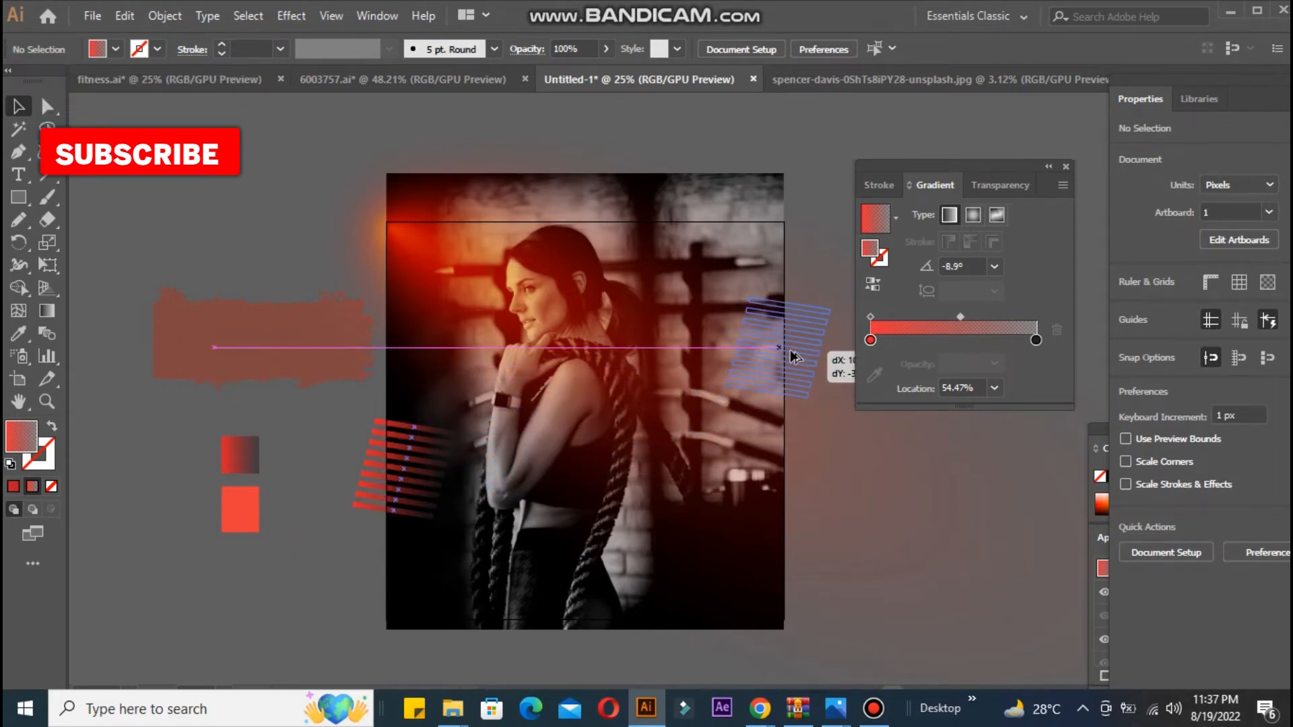
{"action": "left_click", "coordinate": [857, 535]}
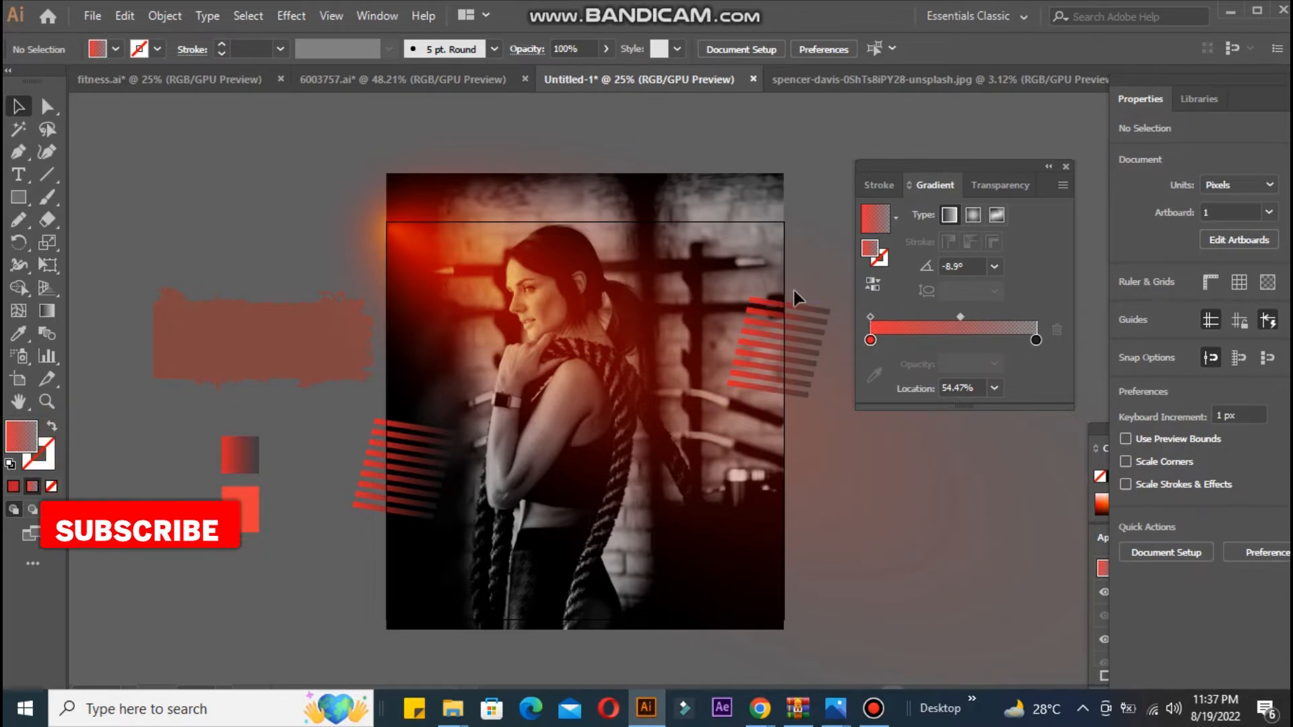
{"action": "left_click", "coordinate": [805, 393]}
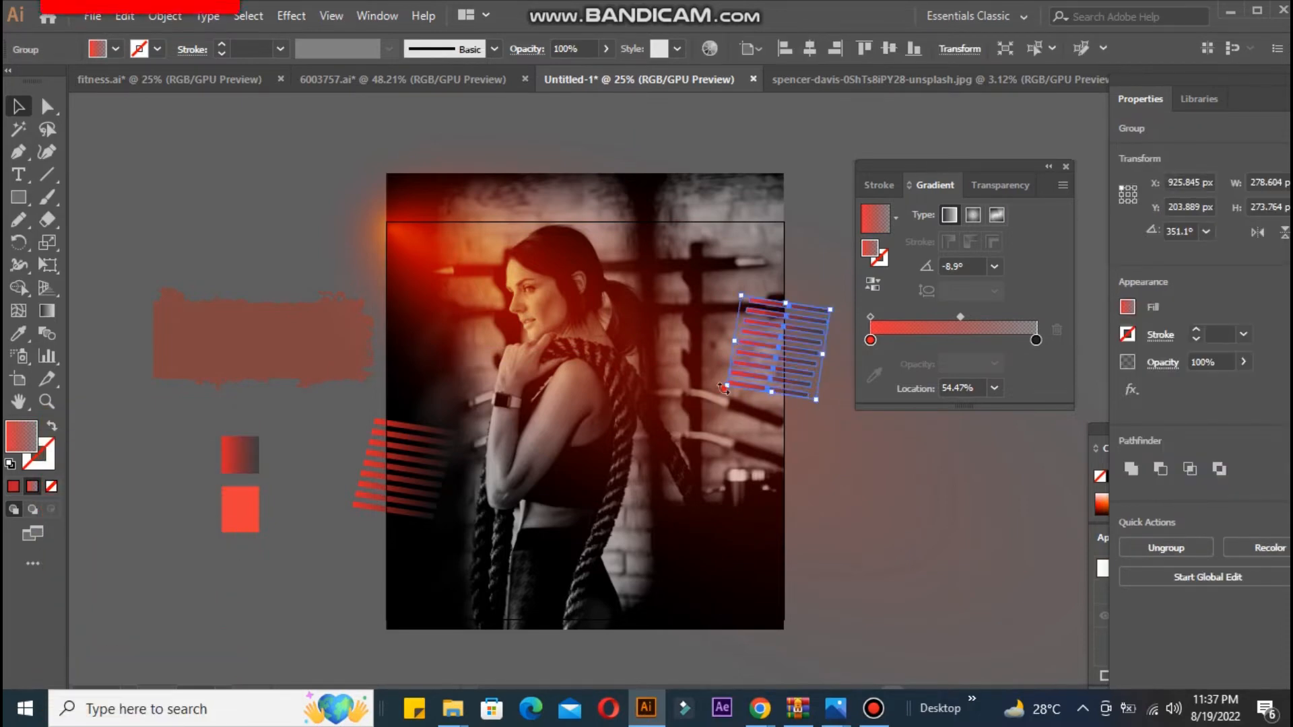
{"action": "left_click_drag", "start_coordinate": [761, 345], "coordinate": [765, 358]}
{"action": "left_click", "coordinate": [886, 438]}
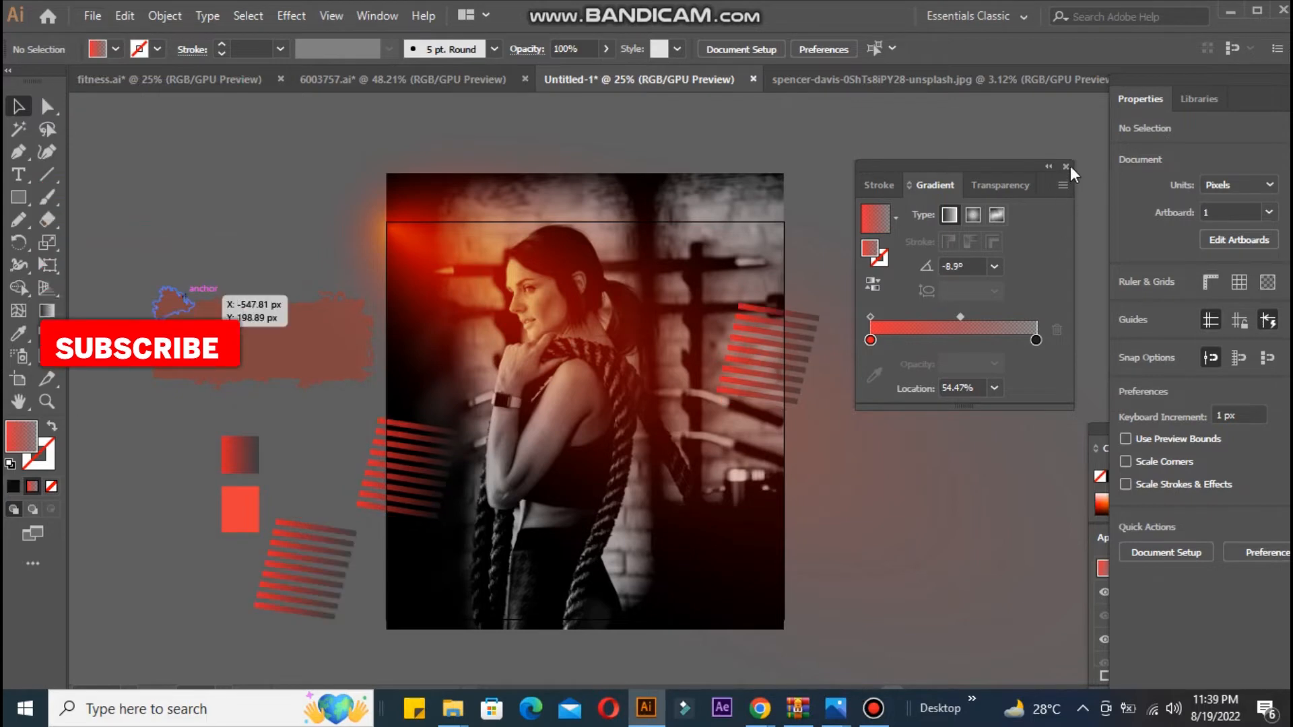
Close the floating Gradient and Transform panels and enlarge the red brush texture across the artboard's lower half.
{"action": "left_click", "coordinate": [1066, 166]}
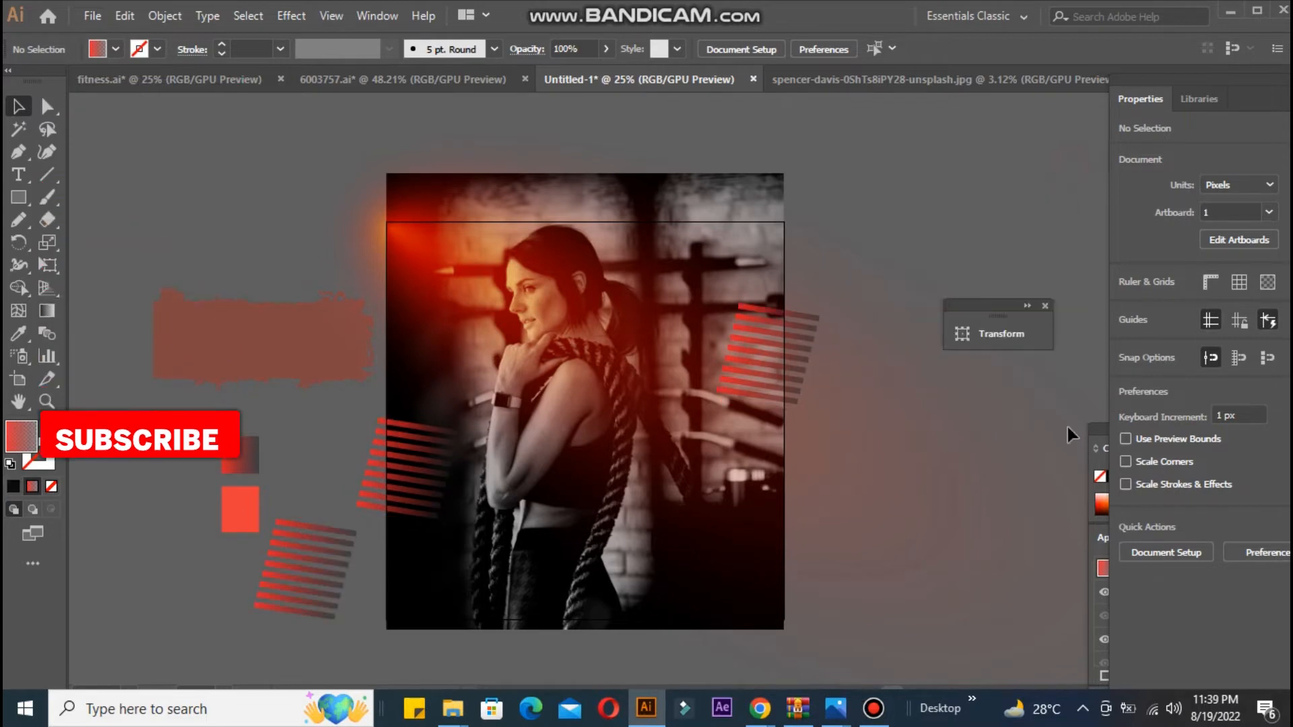
{"action": "left_click", "coordinate": [1045, 306]}
{"action": "mouse_move", "coordinate": [314, 337]}
{"action": "left_mouse_down"}
{"action": "mouse_move", "coordinate": [517, 485]}
{"action": "mouse_move", "coordinate": [538, 464]}
{"action": "left_mouse_up"}
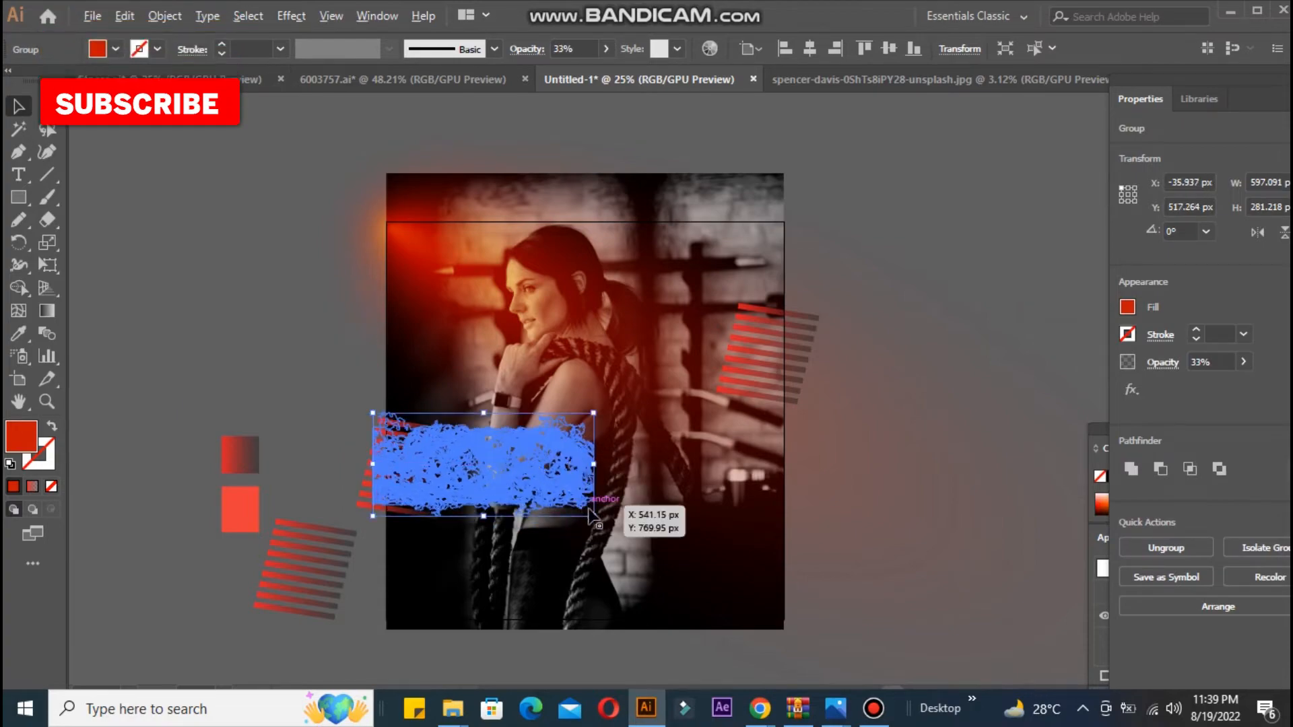
{"action": "mouse_move", "coordinate": [593, 516]}
{"action": "left_mouse_down"}
{"action": "mouse_move", "coordinate": [761, 618]}
{"action": "mouse_move", "coordinate": [804, 615]}
{"action": "left_mouse_up"}
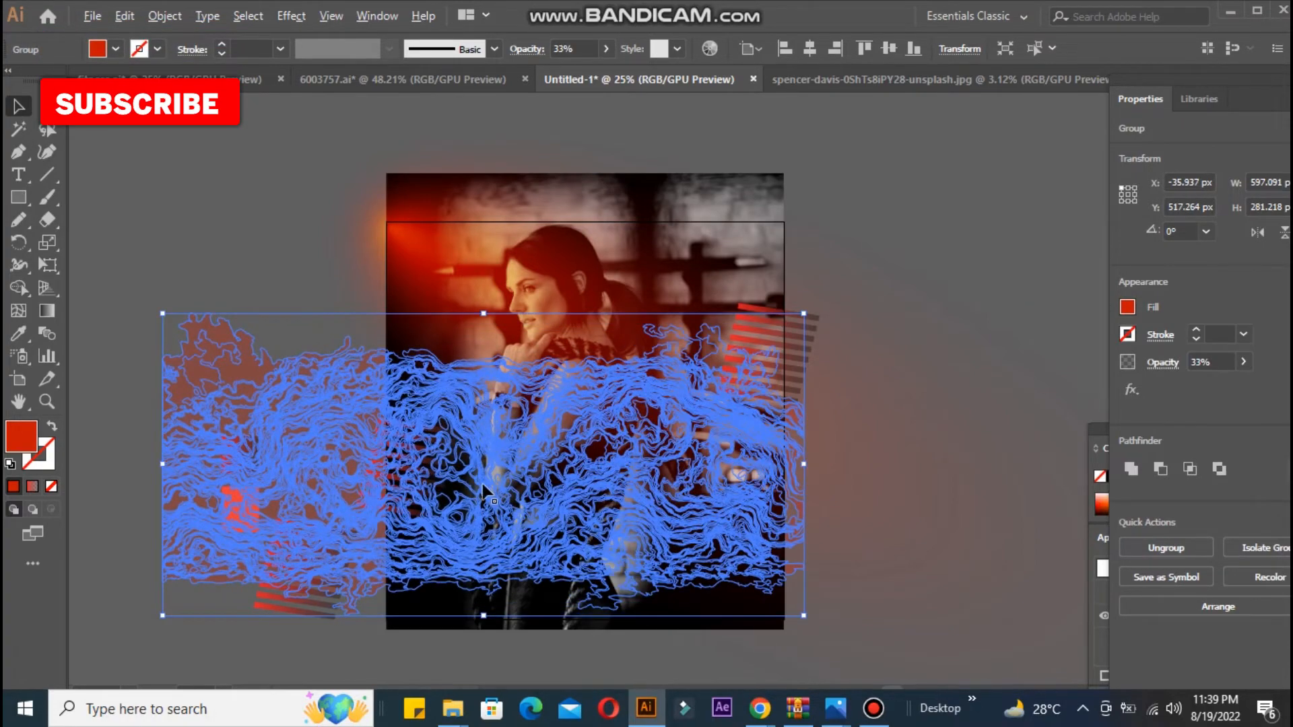
{"action": "mouse_move", "coordinate": [501, 500]}
{"action": "left_mouse_down"}
{"action": "mouse_move", "coordinate": [630, 608]}
{"action": "mouse_move", "coordinate": [539, 547]}
{"action": "mouse_move", "coordinate": [623, 542]}
{"action": "mouse_move", "coordinate": [607, 539]}
{"action": "left_mouse_up"}
{"action": "left_click_drag", "start_coordinate": [978, 377], "coordinate": [978, 378]}
Shift the brush texture right to span the photo's lower part and bring the left-edge stripe group to the front.
{"action": "left_click", "coordinate": [404, 465]}
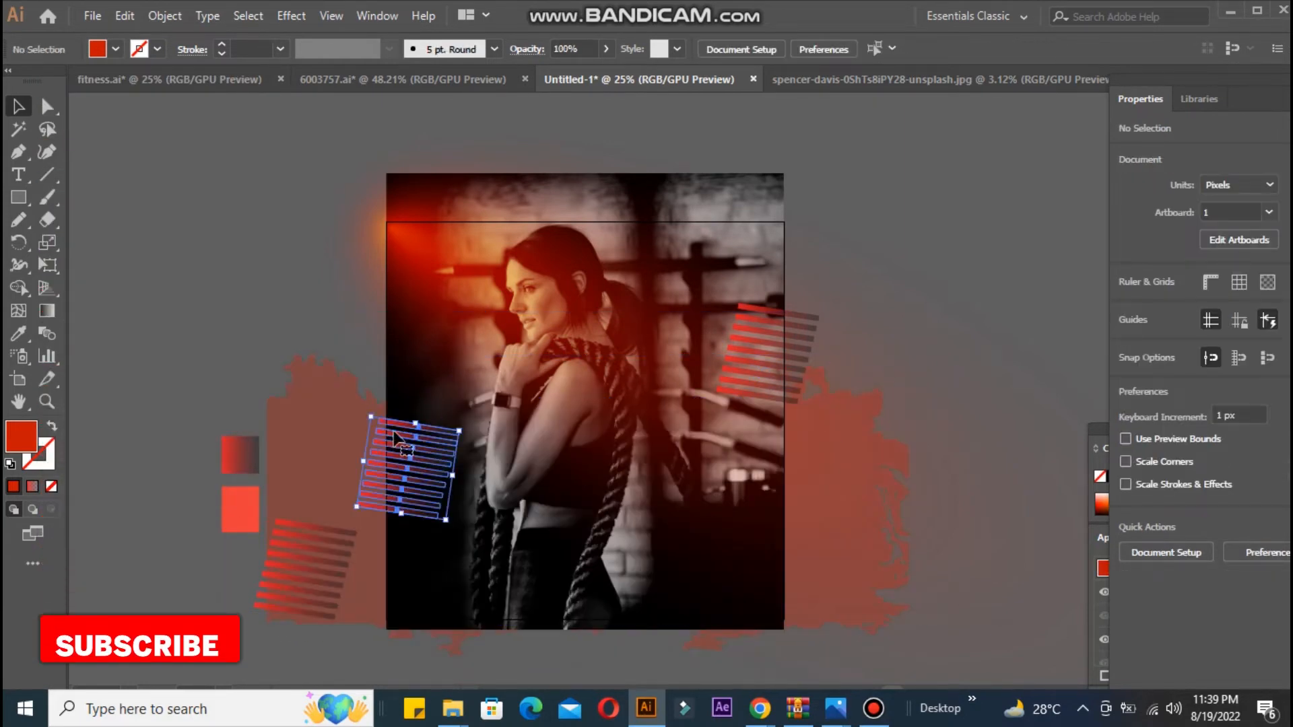
{"action": "right_click", "coordinate": [434, 431]}
{"action": "mouse_move", "coordinate": [447, 335]}
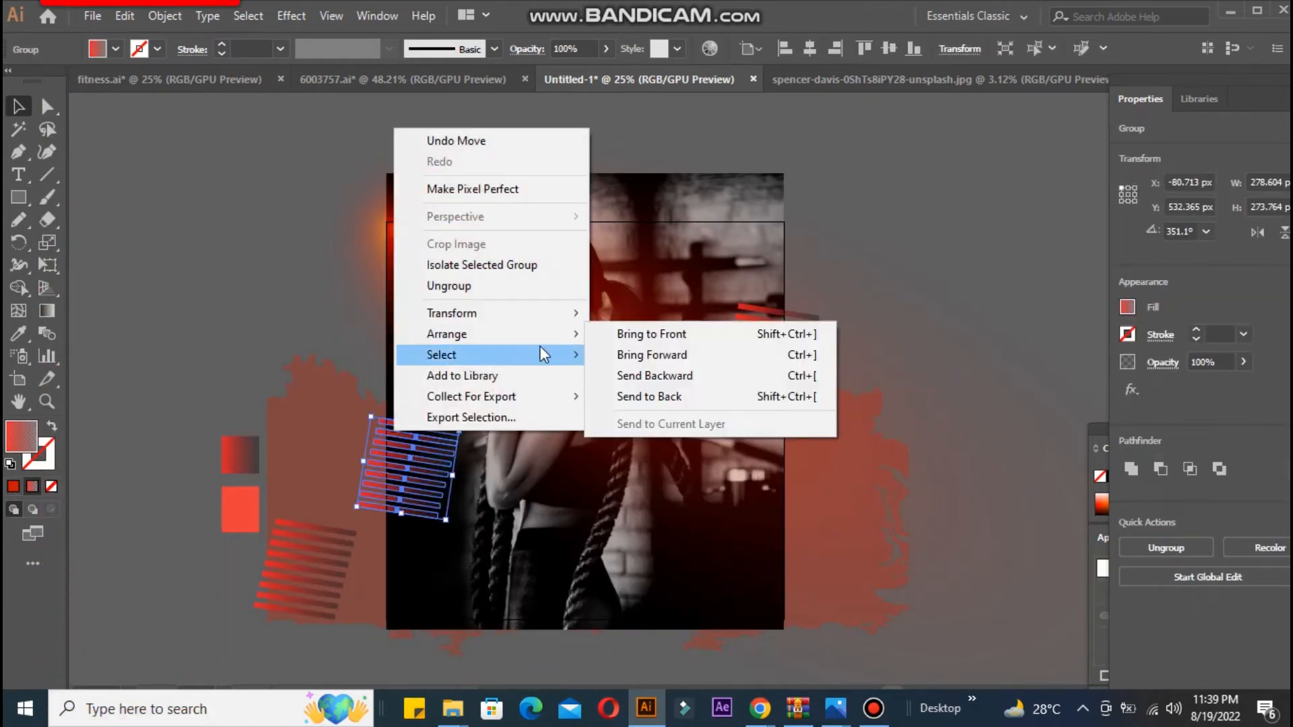
{"action": "left_click", "coordinate": [650, 335]}
{"action": "left_click", "coordinate": [931, 349]}
Move the brush texture about 71 px right and 78 px down over the photo's lower part.
{"action": "left_click_drag", "start_coordinate": [815, 520], "coordinate": [838, 548]}
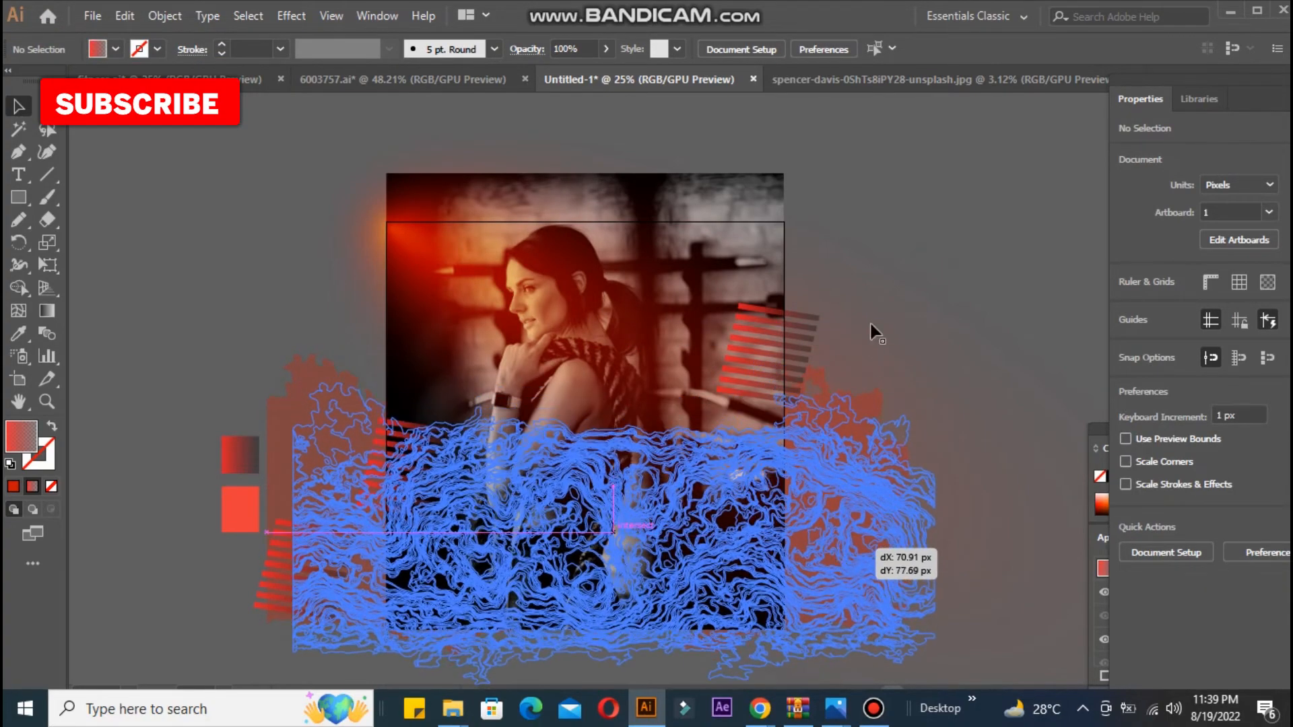
{"action": "left_click", "coordinate": [872, 322]}
{"action": "left_click", "coordinate": [862, 553]}
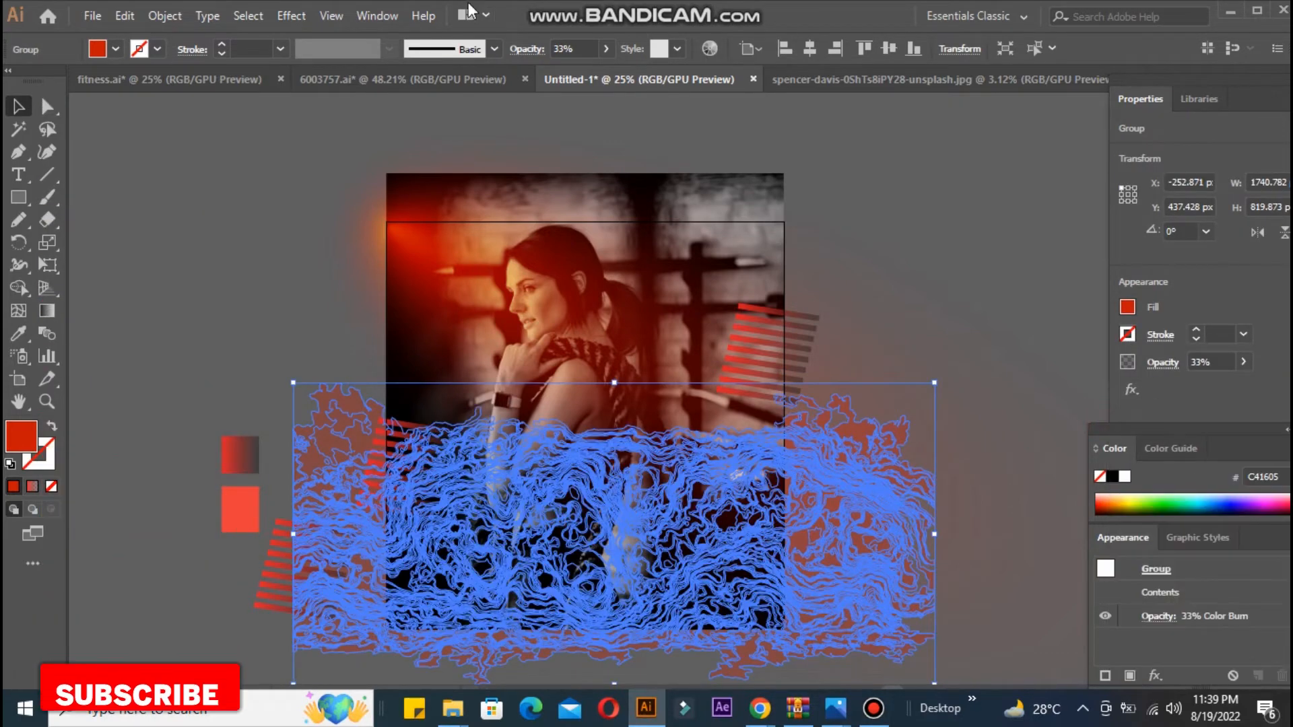
Open the transparency settings and give the brush texture the Darken blend mode with 45% opacity.
{"action": "left_click", "coordinate": [374, 16]}
{"action": "left_click", "coordinate": [471, 633]}
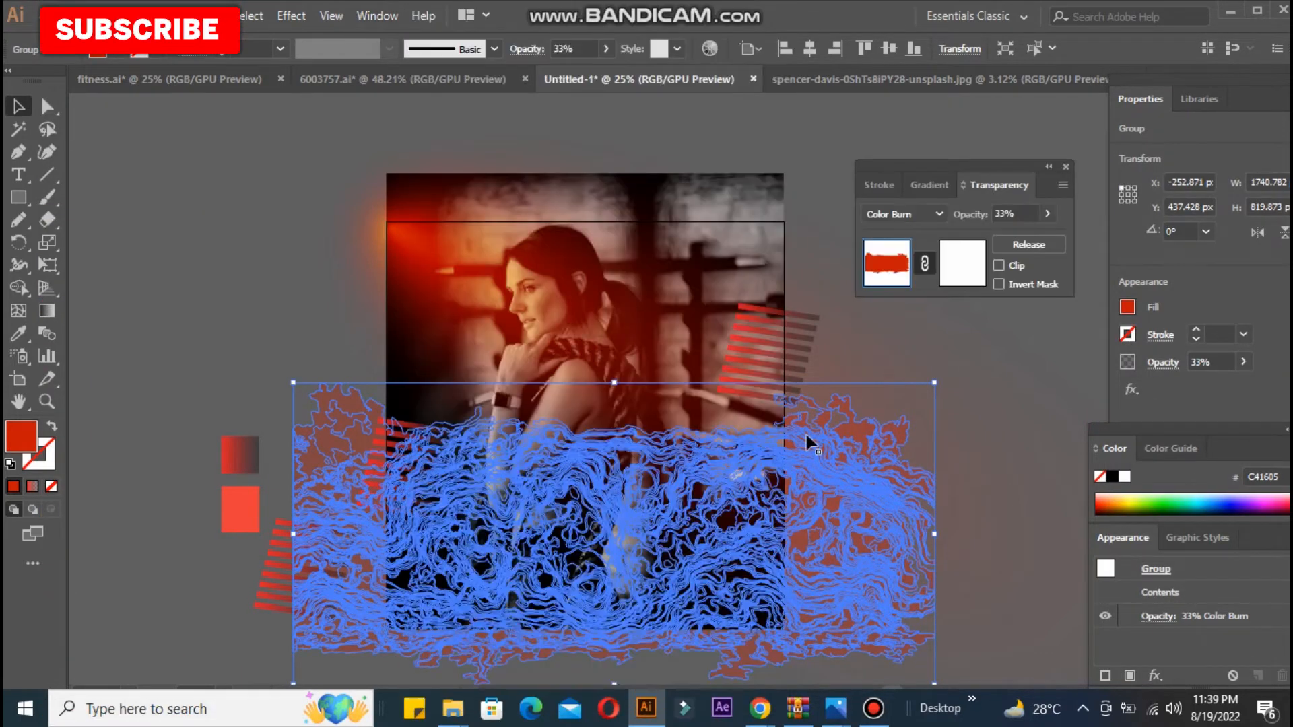
{"action": "left_click", "coordinate": [941, 216]}
{"action": "left_click", "coordinate": [924, 269]}
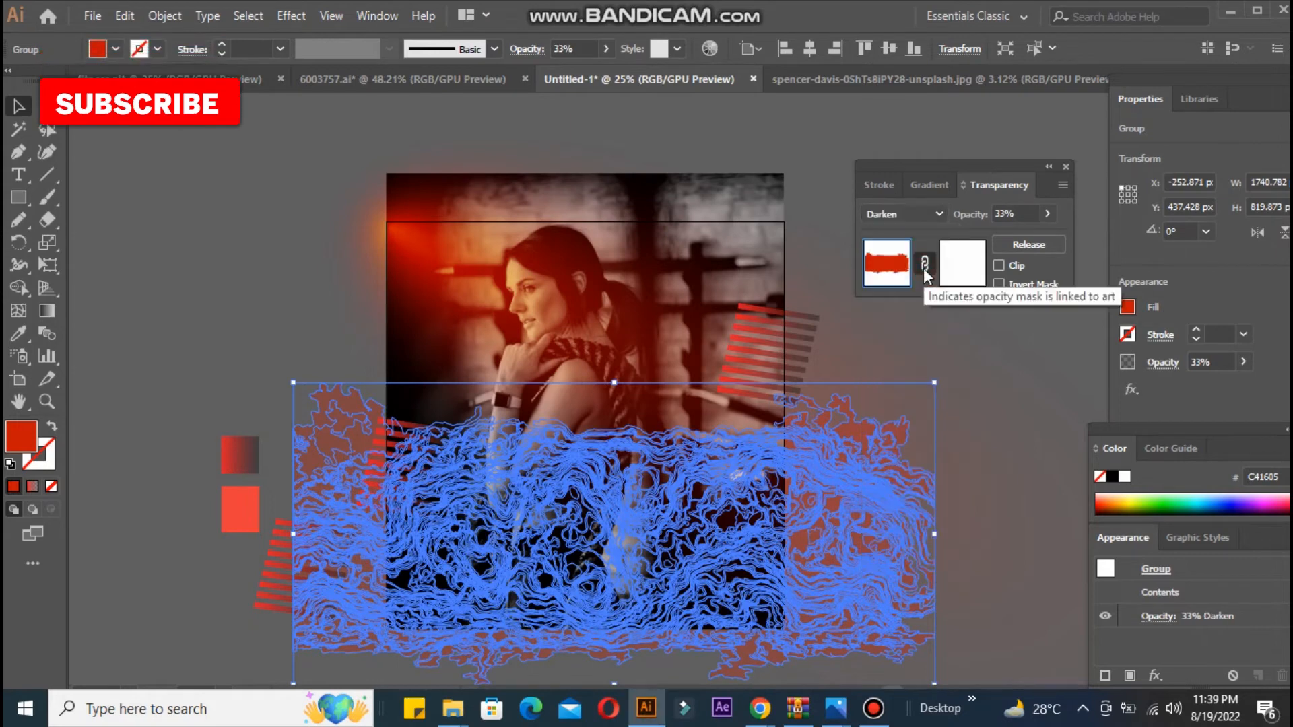
{"action": "left_click", "coordinate": [1047, 214]}
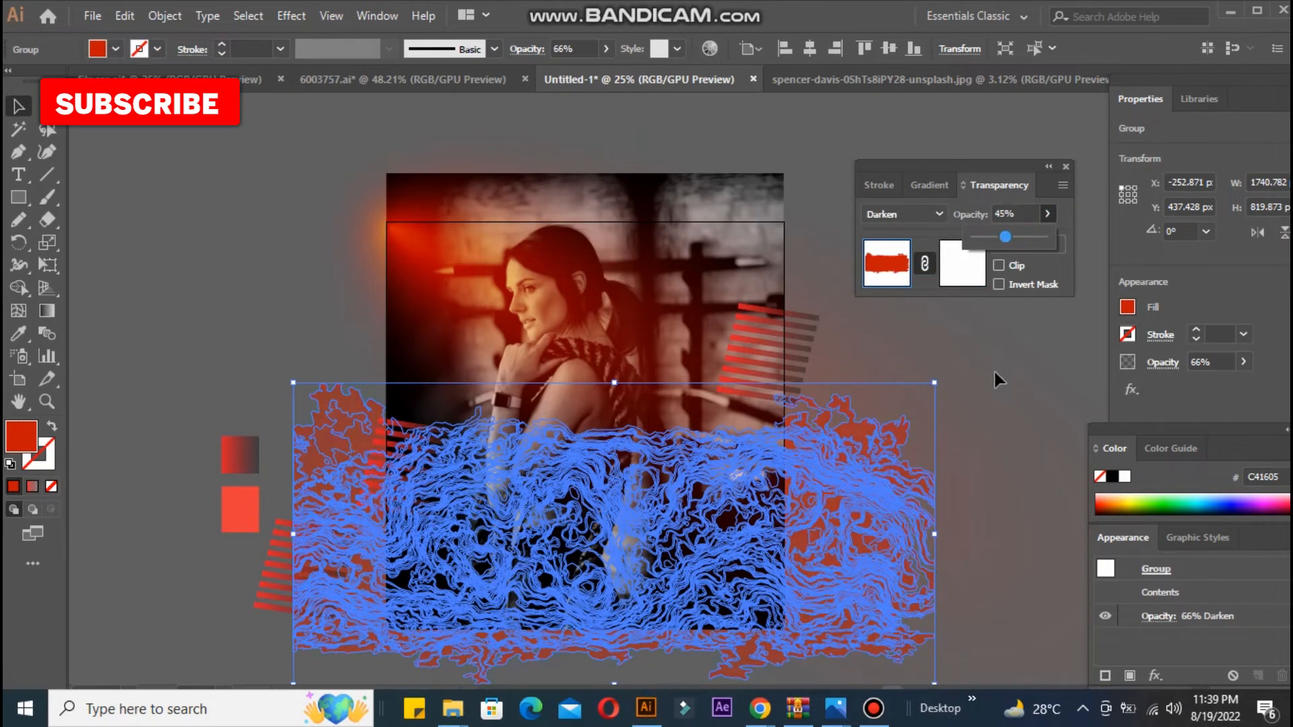
{"action": "left_click", "coordinate": [1002, 397]}
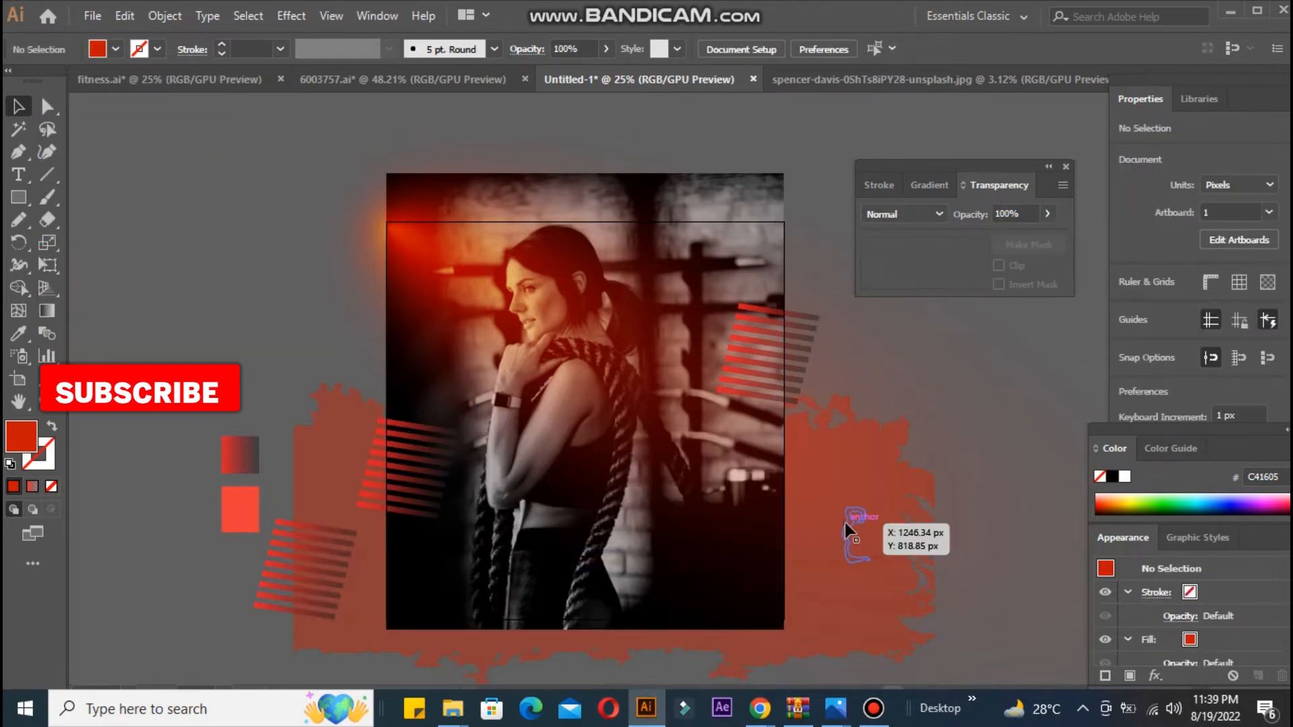
Restack the brush texture over the photo and fine-tune its position across the lower half.
{"action": "left_click", "coordinate": [846, 533]}
{"action": "right_click", "coordinate": [849, 514]}
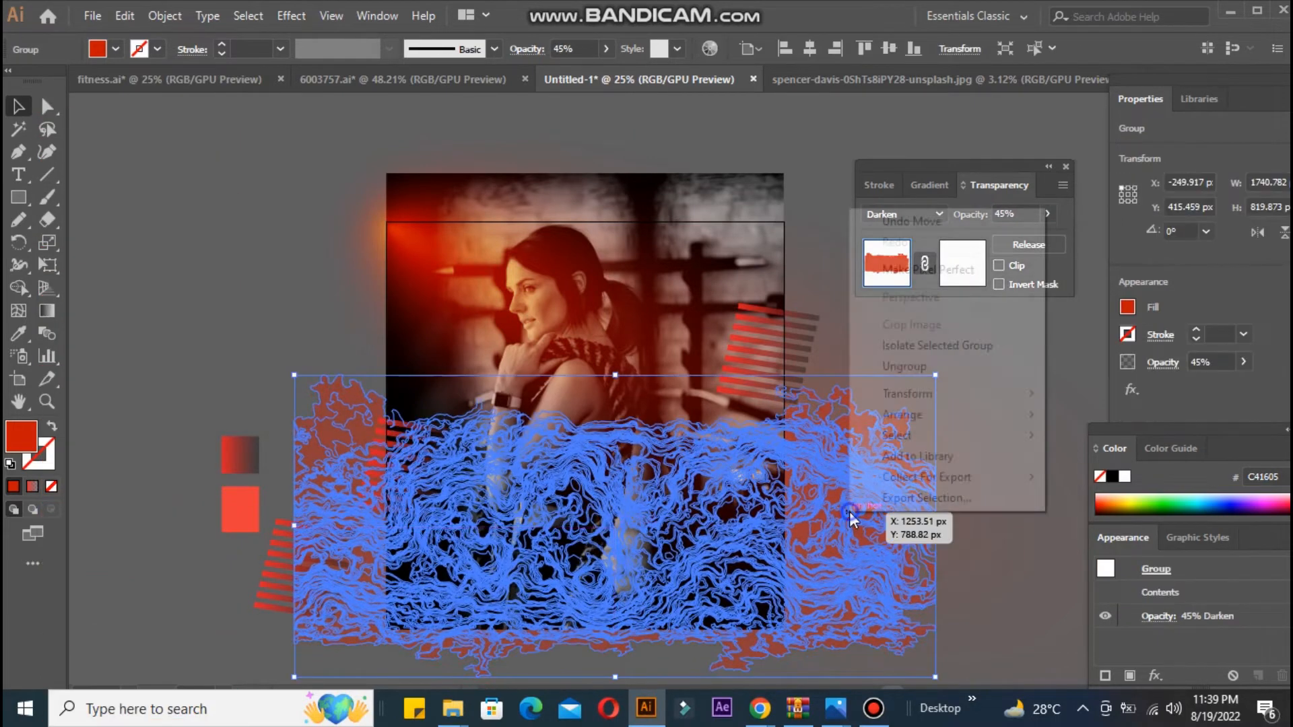
{"action": "left_click", "coordinate": [1043, 500]}
{"action": "left_click", "coordinate": [1033, 463]}
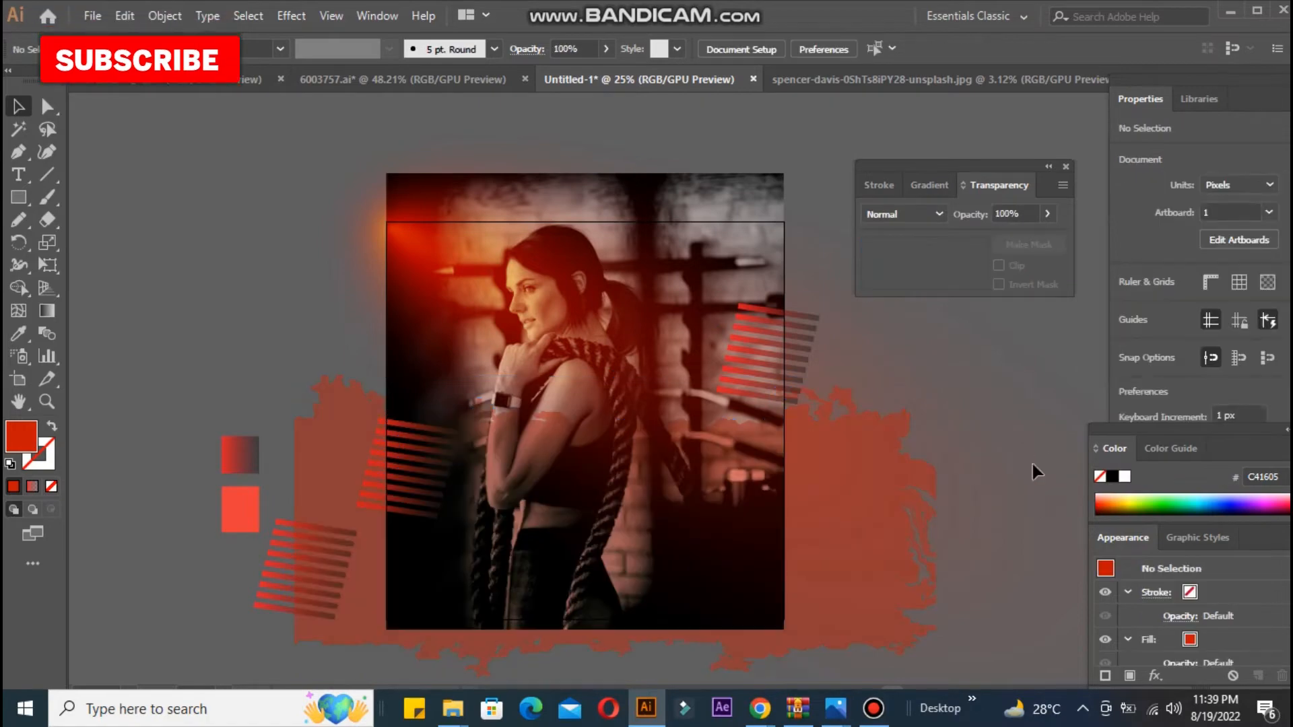
{"action": "left_click_drag", "start_coordinate": [834, 537], "coordinate": [826, 549]}
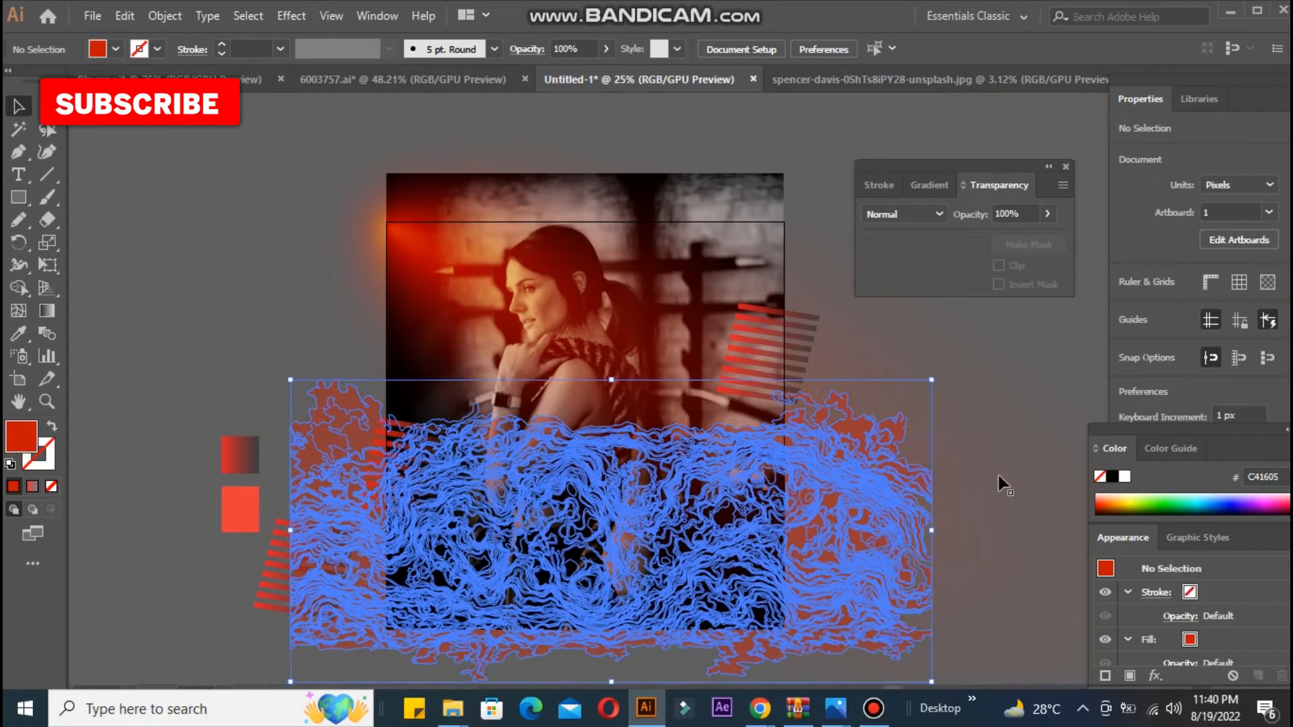
Change the brush texture's blend mode to one that tints the photo's lower part a more vivid red.
{"action": "left_click", "coordinate": [794, 546]}
{"action": "left_click", "coordinate": [934, 215]}
{"action": "left_click", "coordinate": [968, 398]}
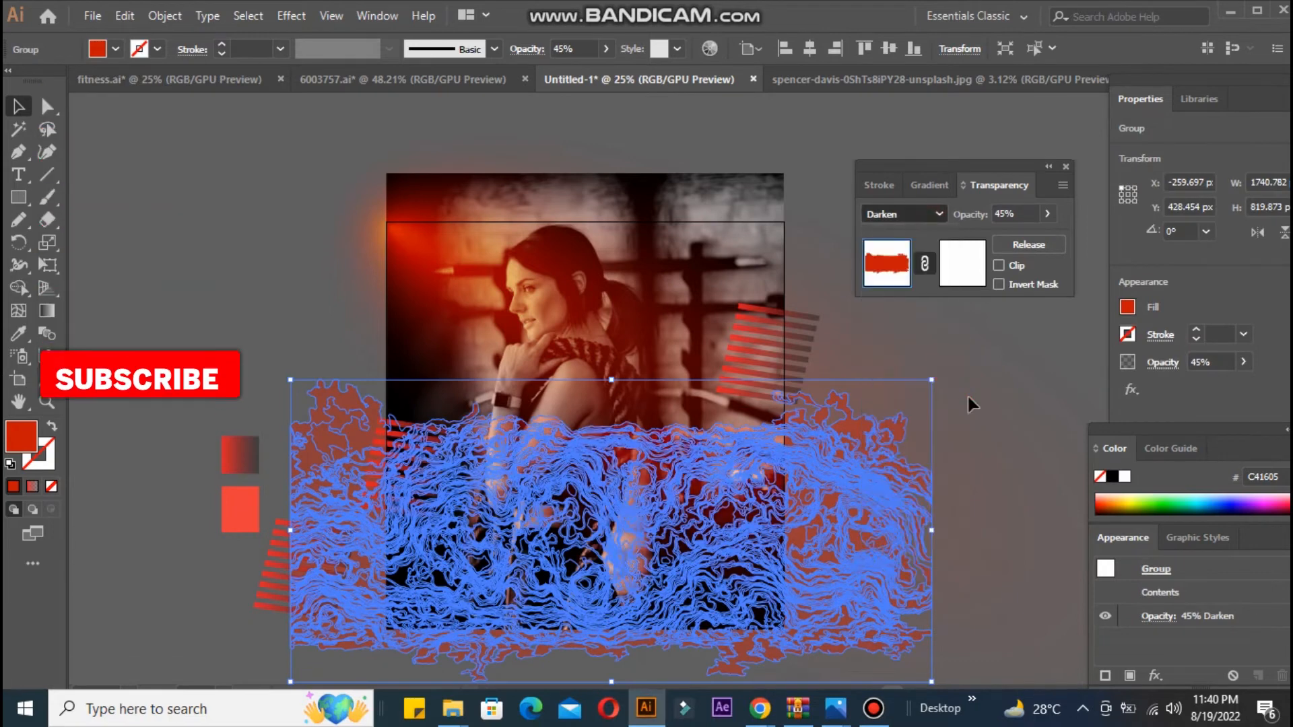
{"action": "left_click", "coordinate": [968, 398]}
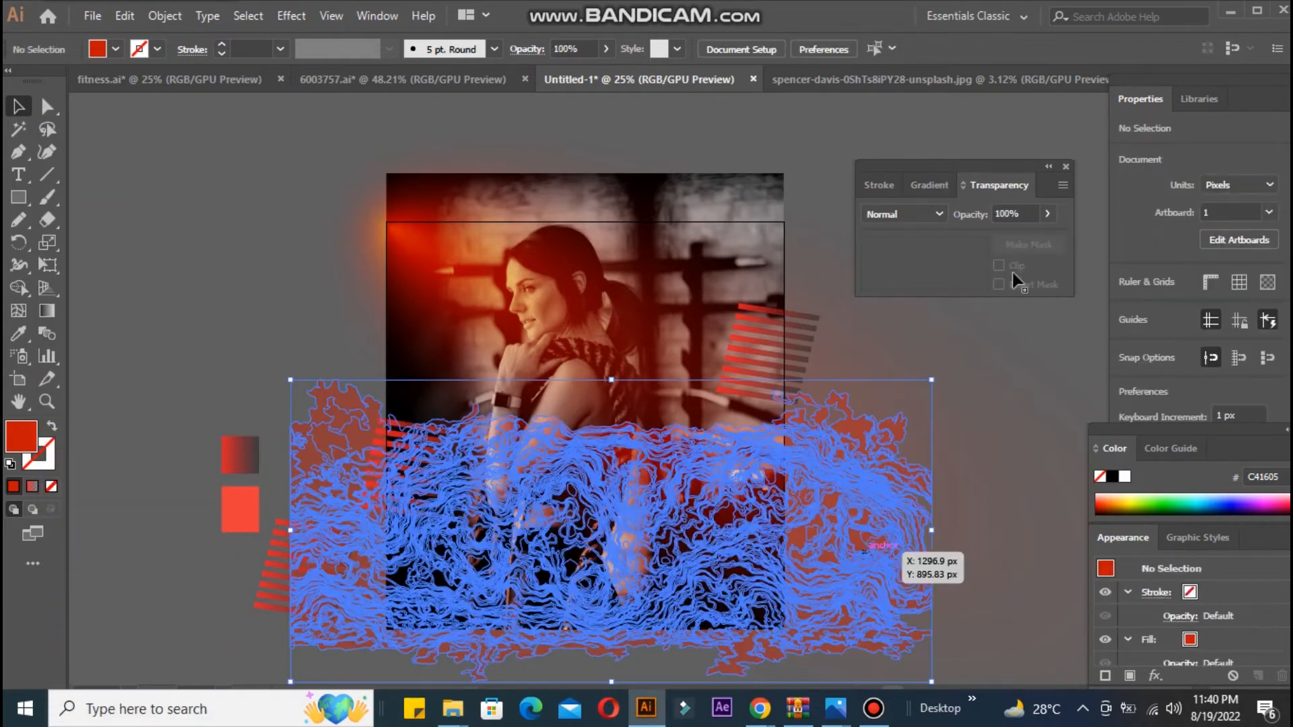
{"action": "left_click", "coordinate": [1009, 423]}
Nudge the brush texture slightly lower so its upper edge crosses the woman's chest.
{"action": "mouse_move", "coordinate": [864, 718]}
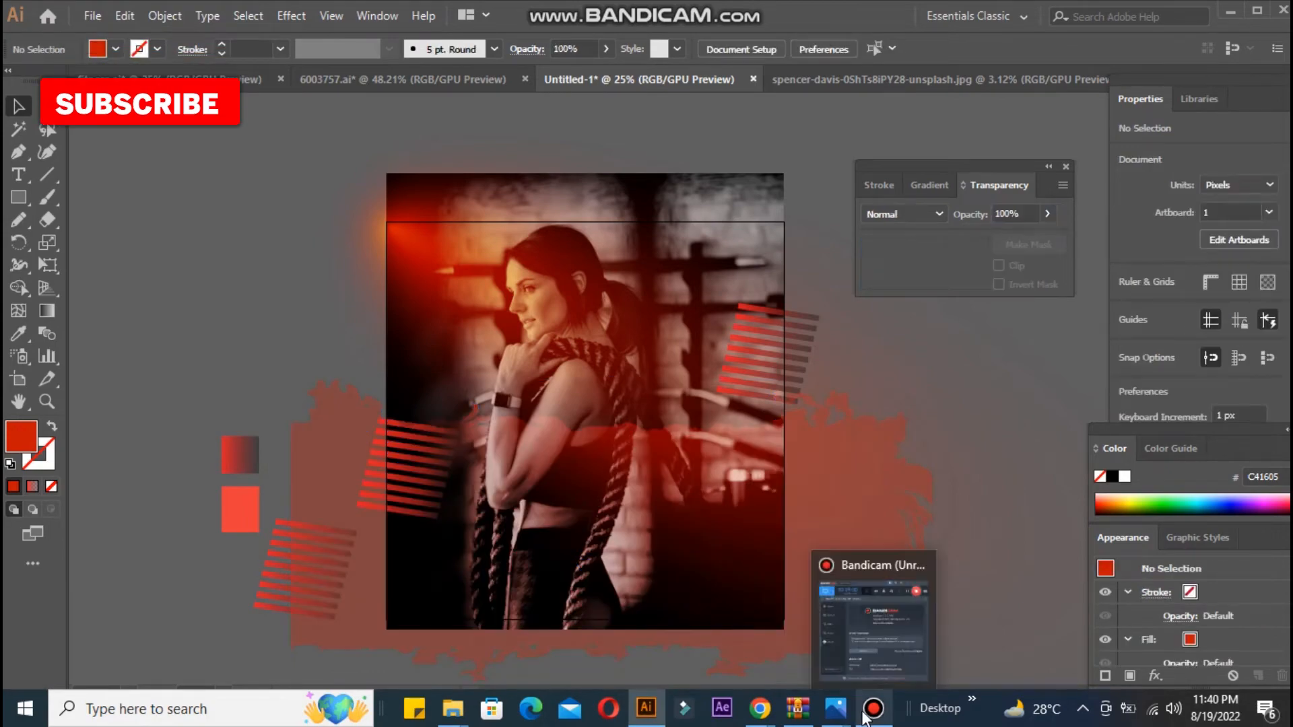
{"action": "left_click", "coordinate": [604, 468]}
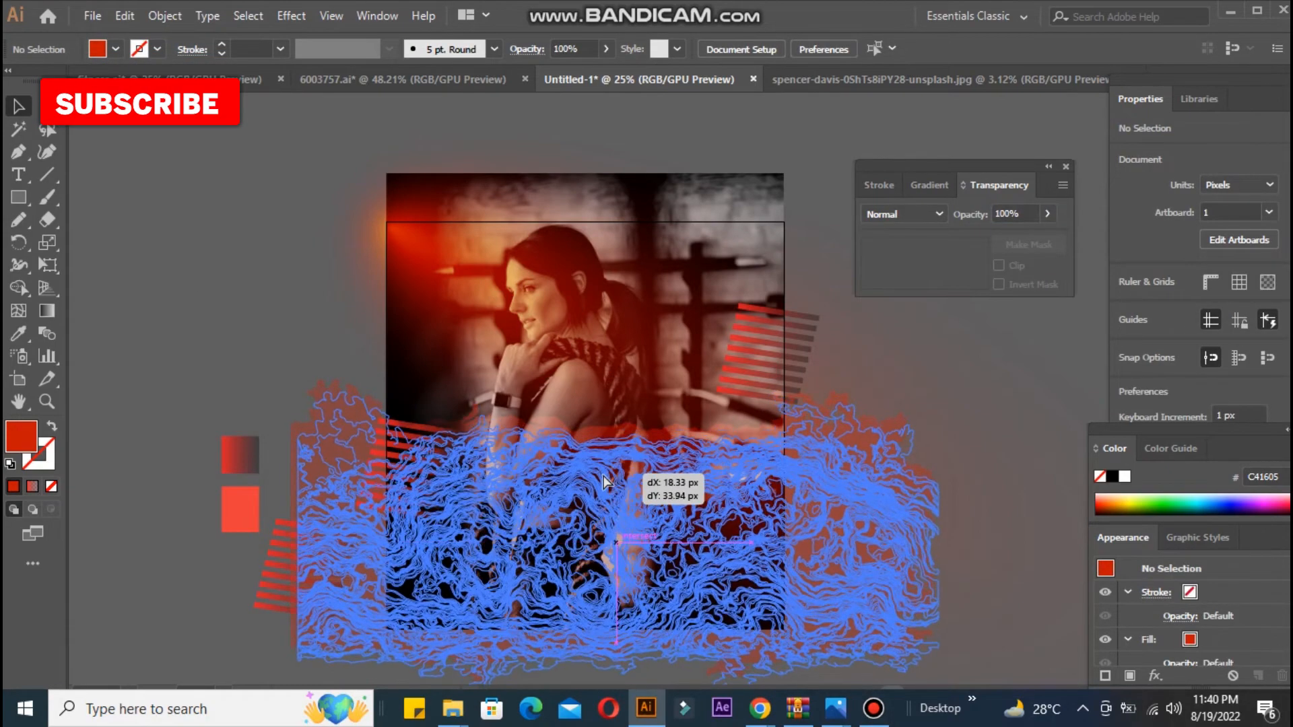
{"action": "left_click", "coordinate": [975, 402]}
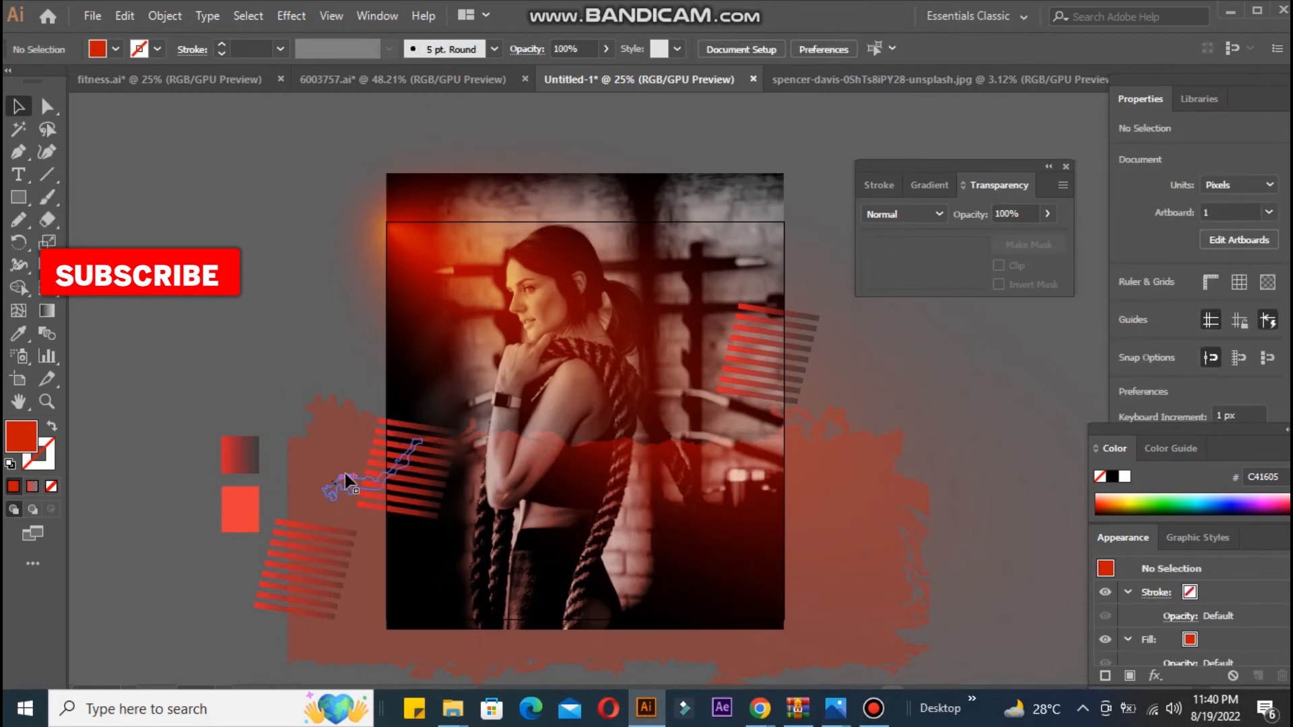
Restack the left-edge stripe group over the brush texture and move it slightly lower along the photo's edge.
{"action": "left_click", "coordinate": [396, 431]}
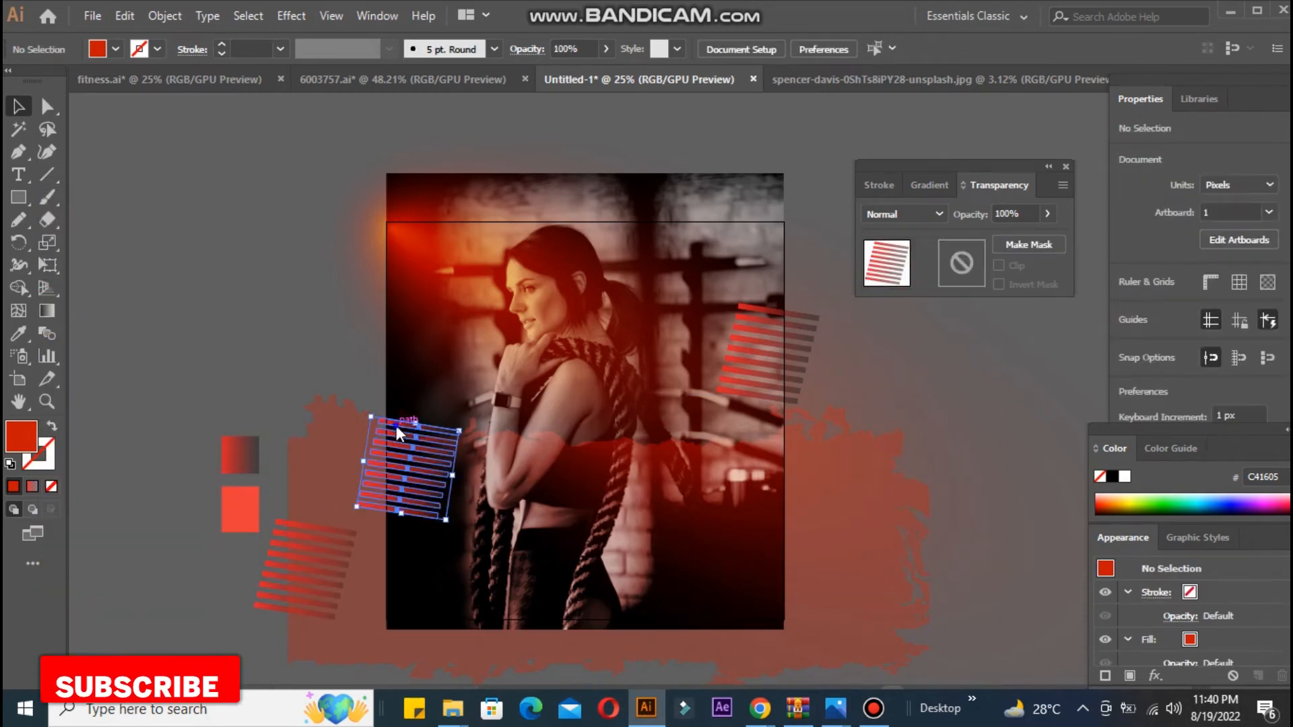
{"action": "right_click", "coordinate": [396, 425]}
{"action": "mouse_move", "coordinate": [431, 326]}
{"action": "left_click", "coordinate": [807, 366]}
{"action": "left_click", "coordinate": [920, 400]}
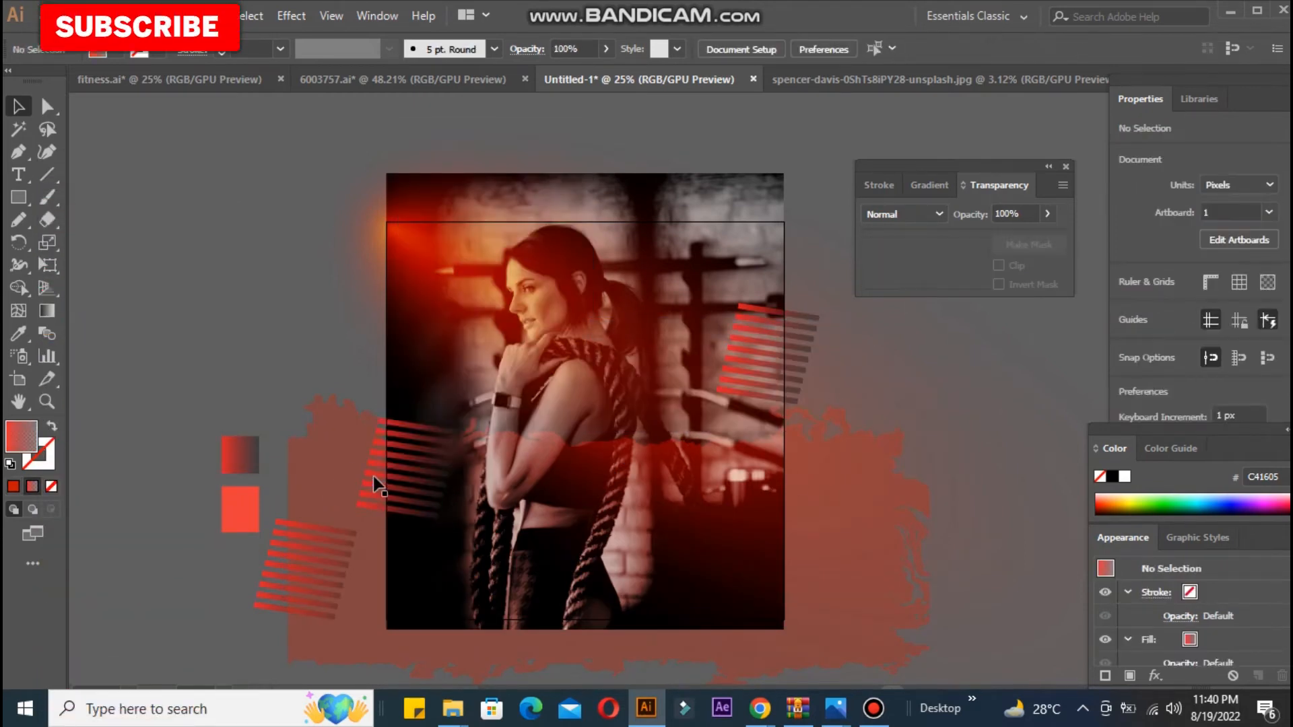
{"action": "left_click_drag", "start_coordinate": [375, 477], "coordinate": [414, 492]}
Rotate the right-edge stripe group to about 13.8° and reposition it across the photo's edge at the woman's shoulder height.
{"action": "left_click", "coordinate": [814, 320]}
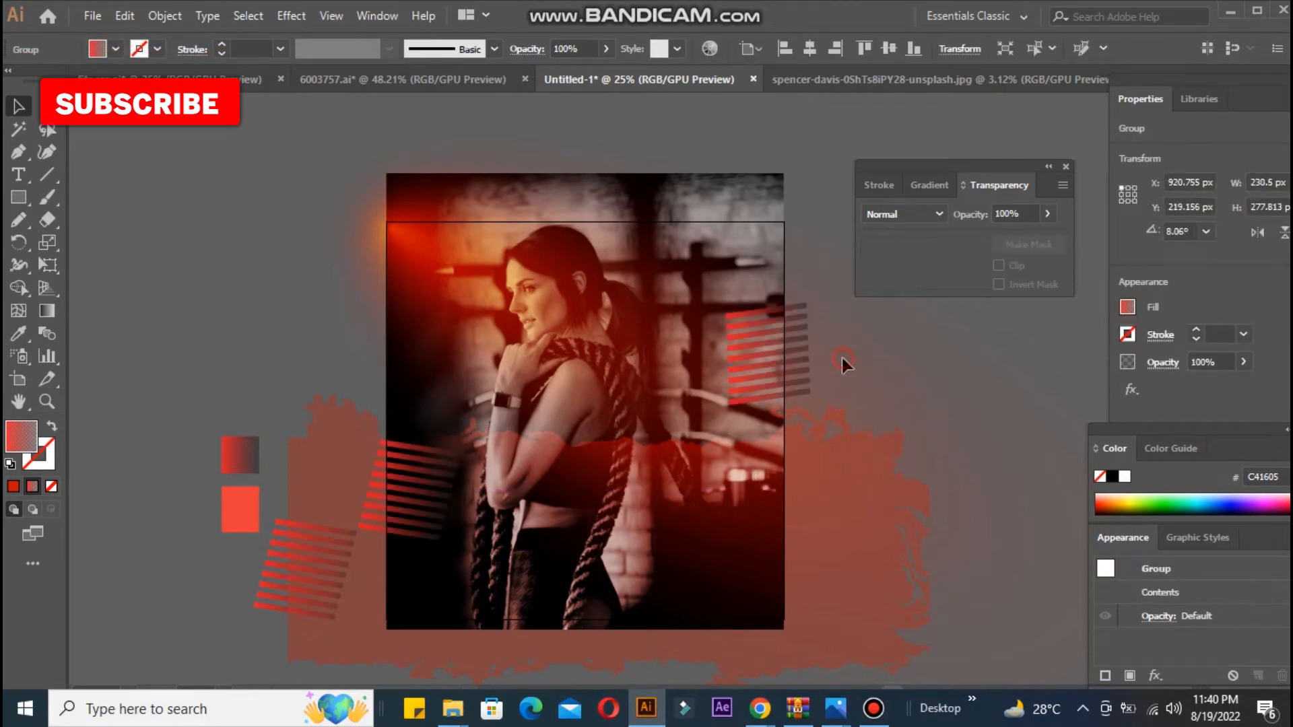
{"action": "left_click", "coordinate": [842, 362]}
{"action": "left_click_drag", "start_coordinate": [794, 359], "coordinate": [797, 352]}
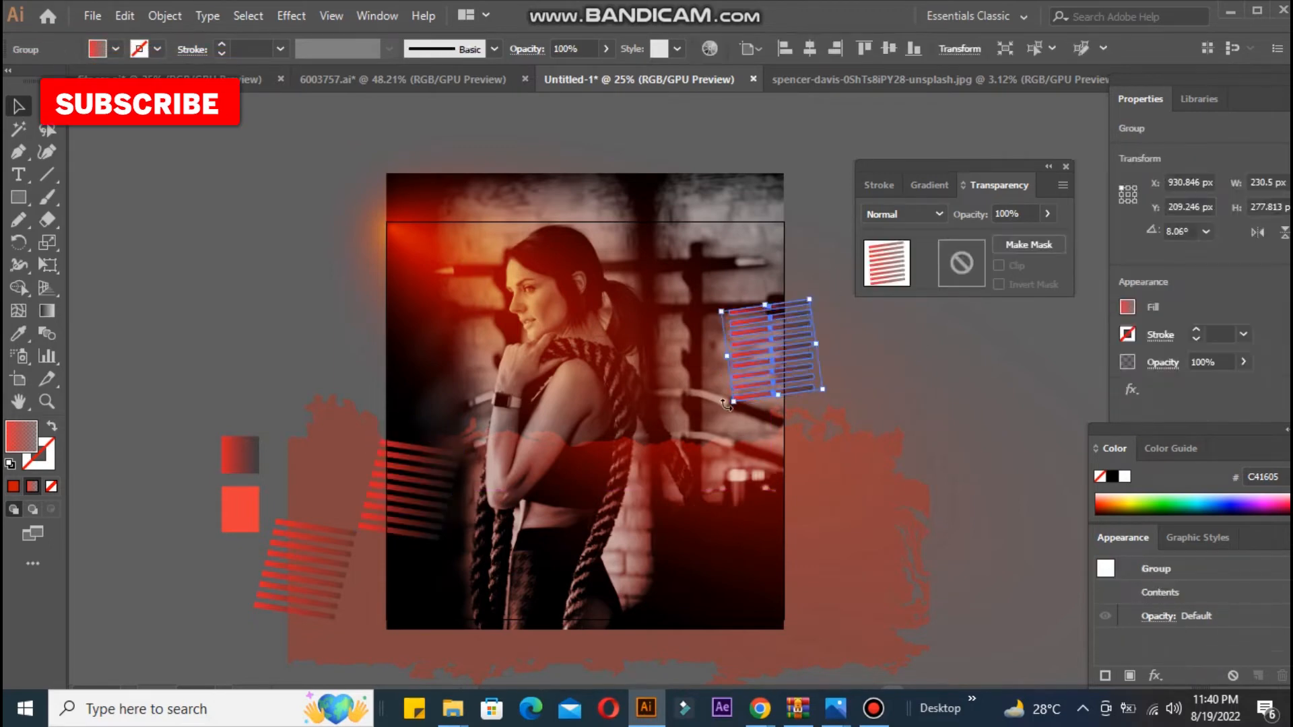
{"action": "left_click", "coordinate": [796, 364]}
{"action": "left_click", "coordinate": [768, 377]}
{"action": "left_click_drag", "start_coordinate": [722, 415], "coordinate": [744, 364]}
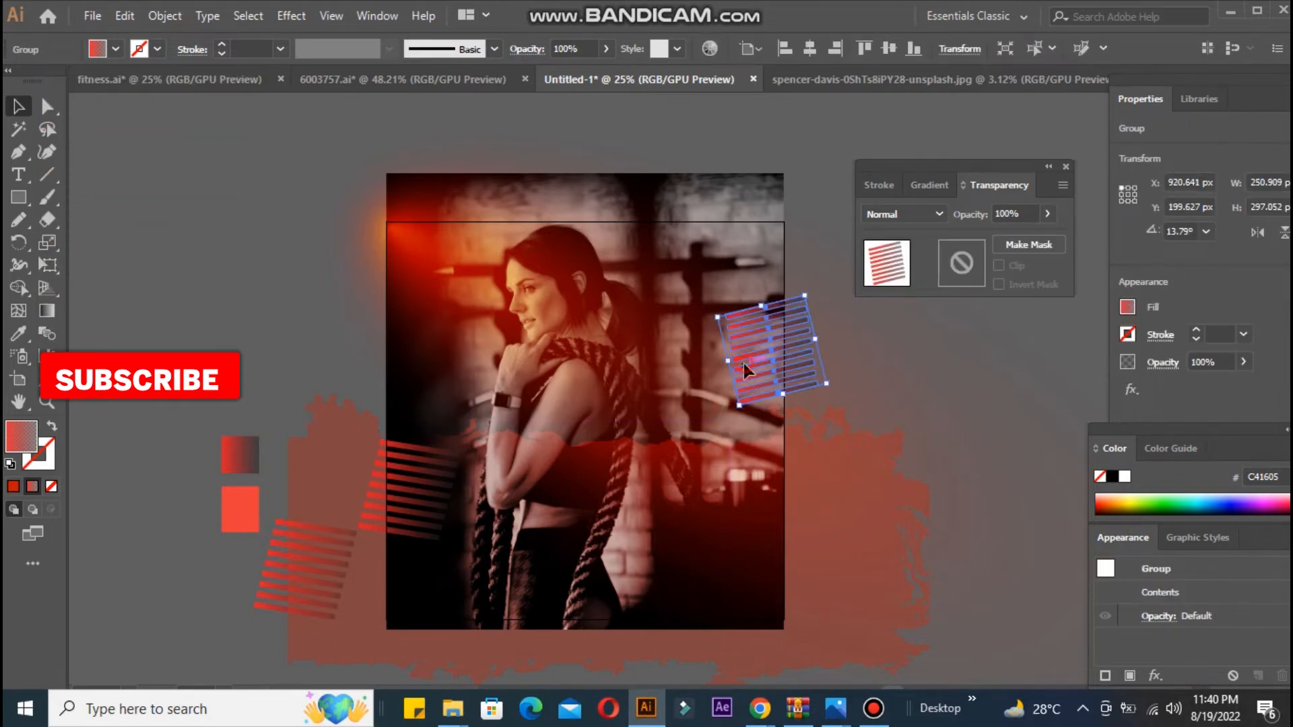
{"action": "left_click", "coordinate": [895, 366]}
Rotate the left-edge stripe group to about 15.6° and shift it slightly up and outward.
{"action": "left_click", "coordinate": [411, 525]}
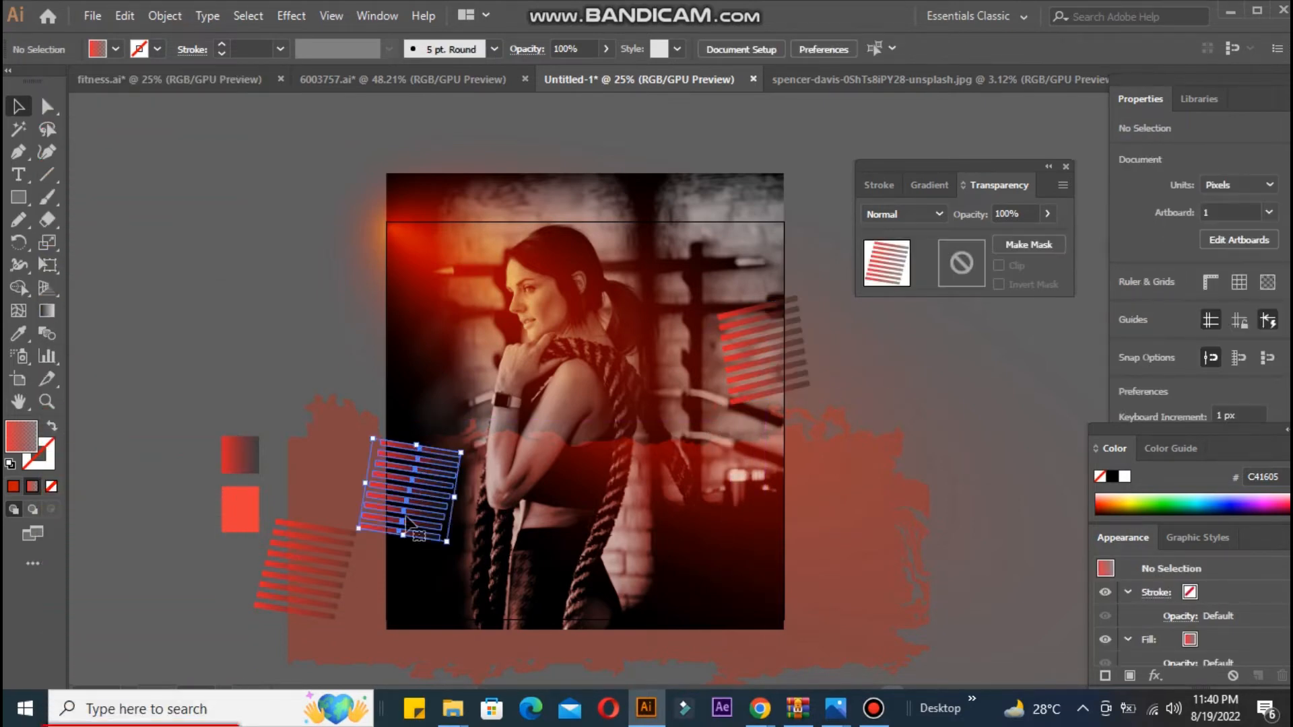
{"action": "left_click_drag", "start_coordinate": [376, 534], "coordinate": [375, 562]}
{"action": "mouse_move", "coordinate": [416, 514]}
{"action": "left_mouse_down"}
{"action": "mouse_move", "coordinate": [394, 518]}
{"action": "mouse_move", "coordinate": [398, 543]}
{"action": "mouse_move", "coordinate": [397, 506]}
{"action": "left_mouse_up"}
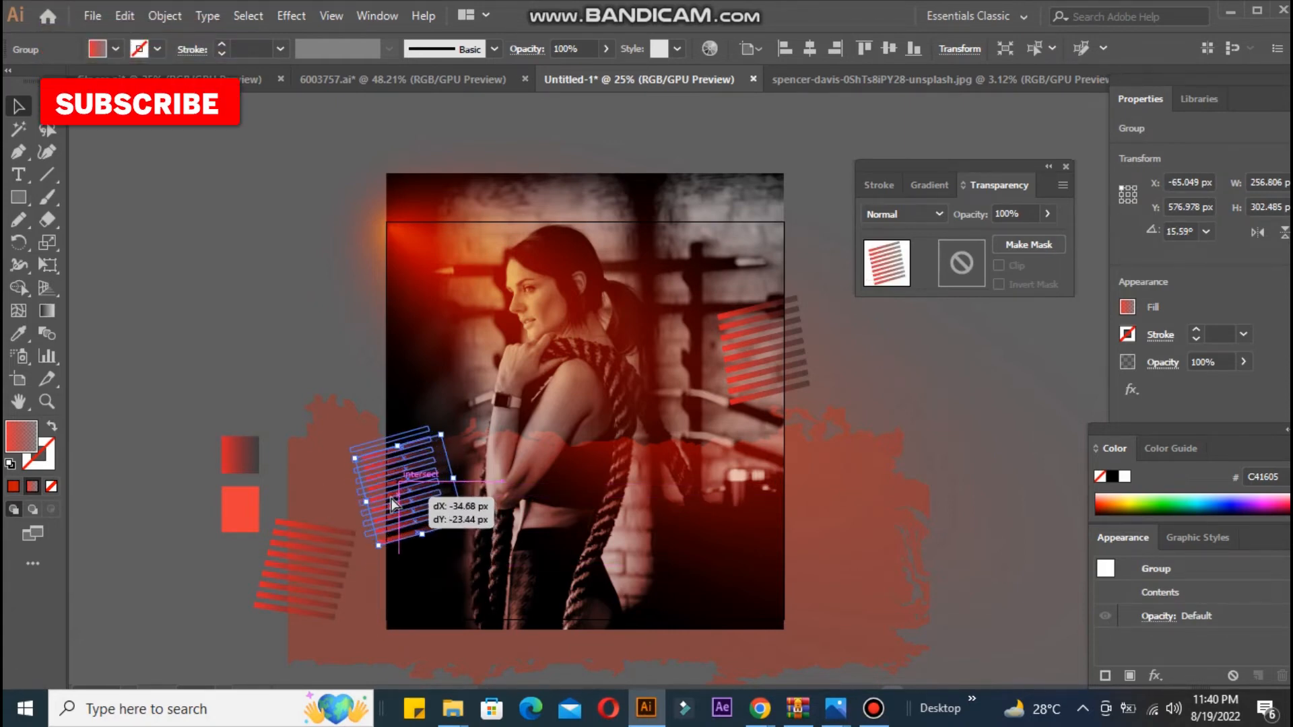
{"action": "left_click", "coordinate": [302, 324]}
{"action": "left_click", "coordinate": [346, 448]}
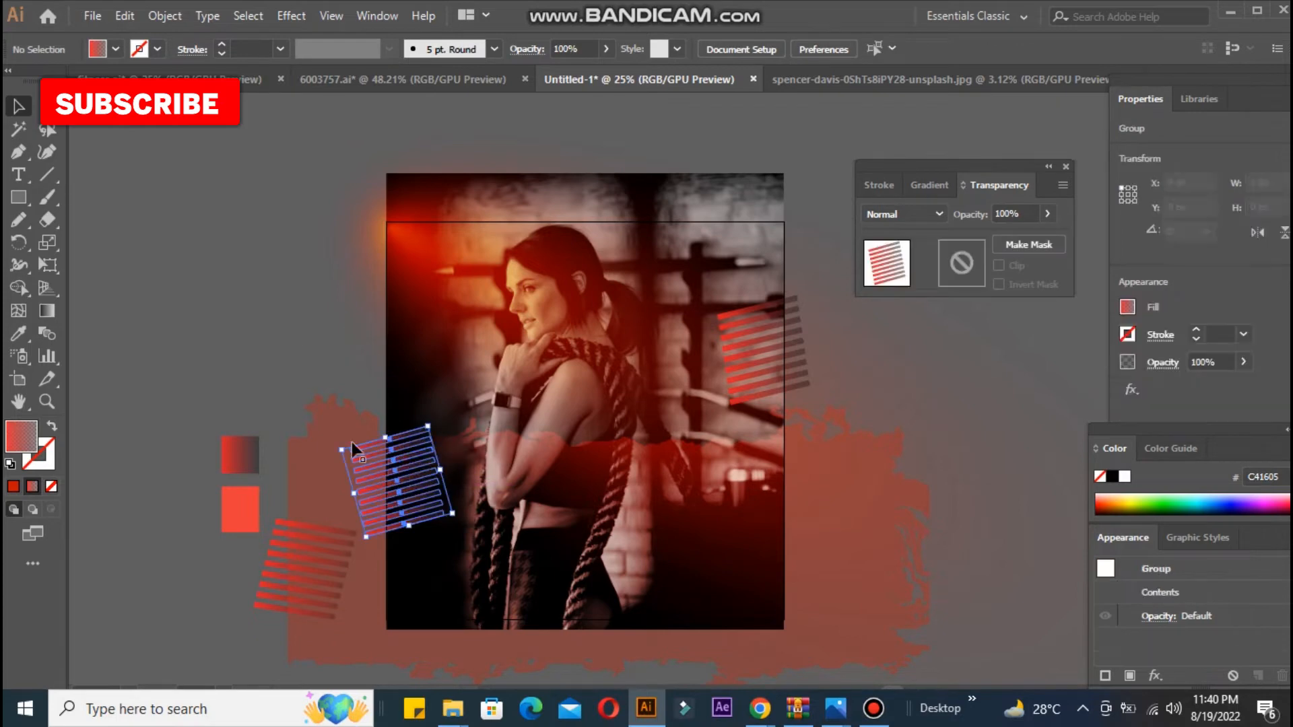
{"action": "left_click_drag", "start_coordinate": [334, 444], "coordinate": [368, 510]}
{"action": "left_click", "coordinate": [288, 331]}
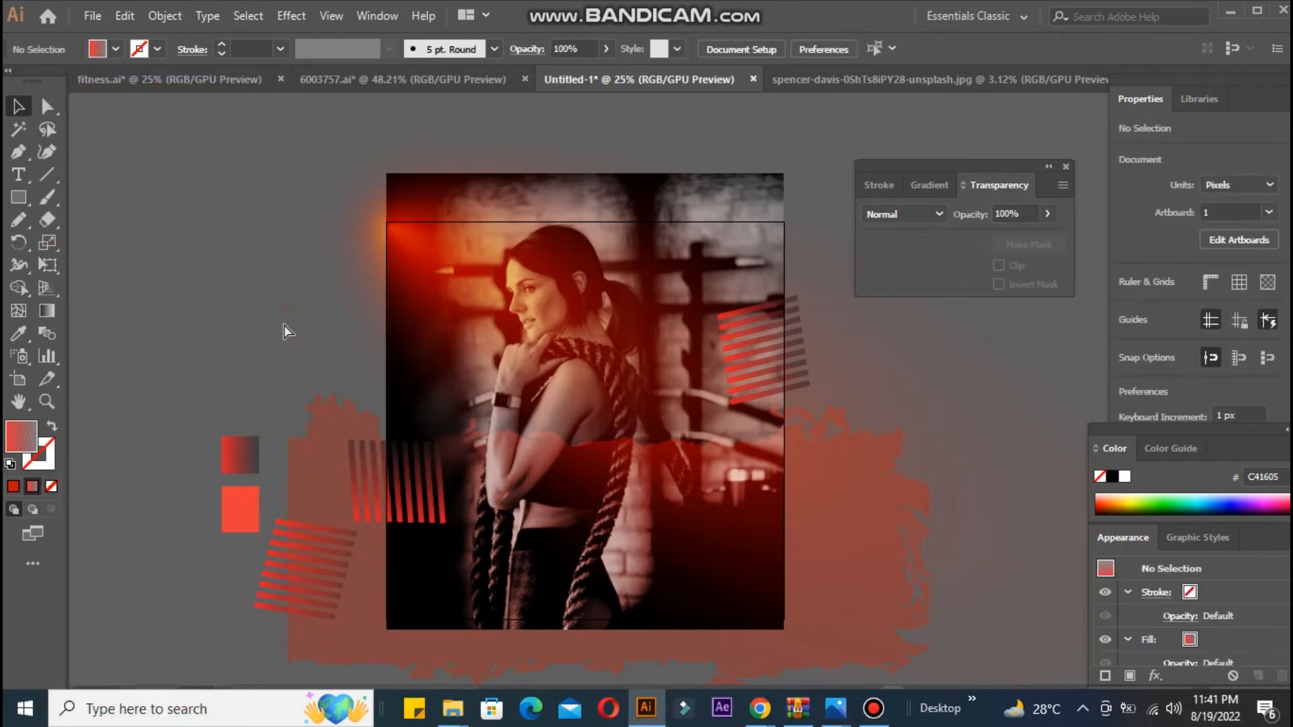
{"action": "left_click", "coordinate": [357, 456]}
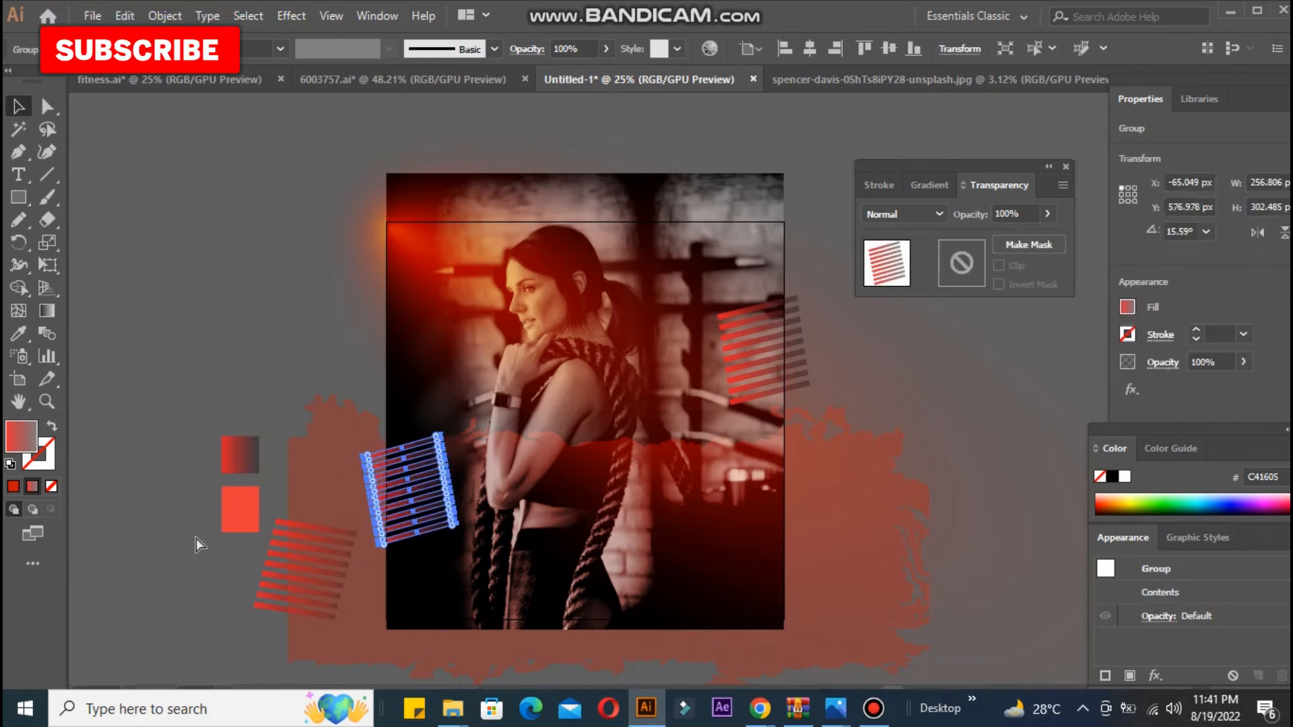
{"action": "left_click_drag", "start_coordinate": [357, 462], "coordinate": [368, 467]}
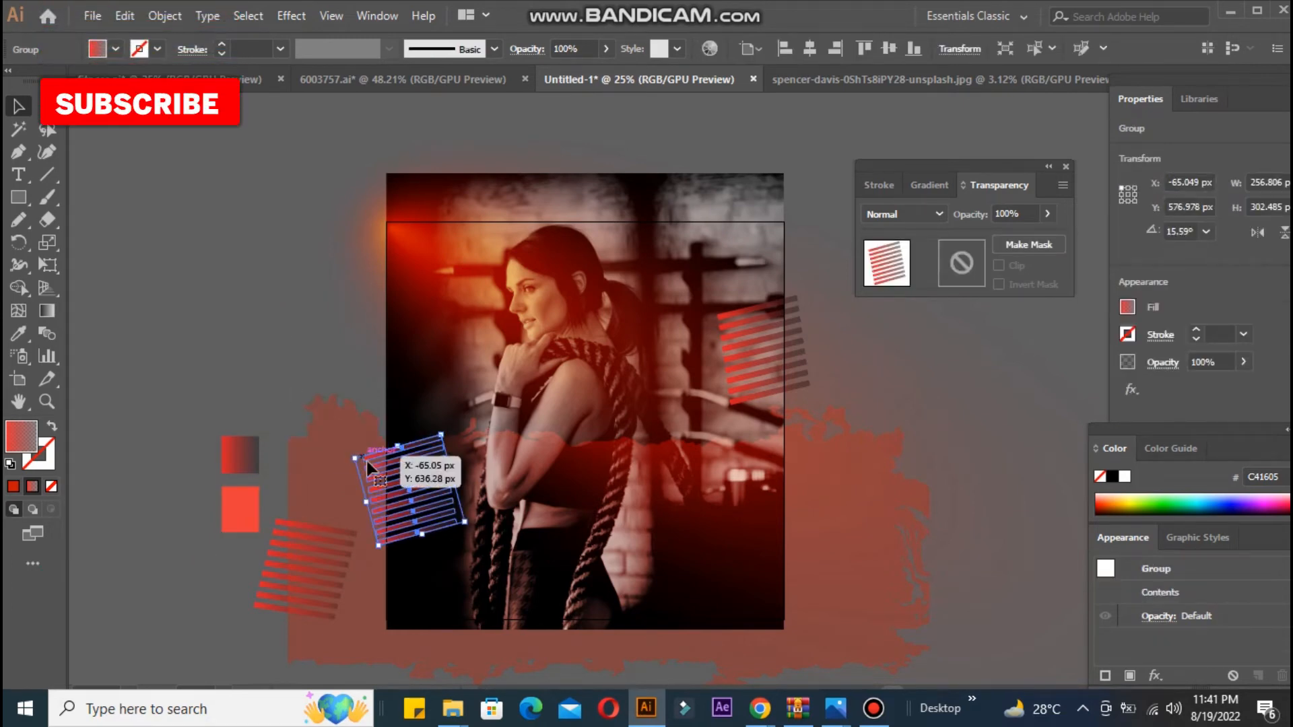
Lock the artwork behind the stripes and rotate the left-edge stripe group to about 191.6° so its red ends face the woman.
{"action": "left_click", "coordinate": [425, 499]}
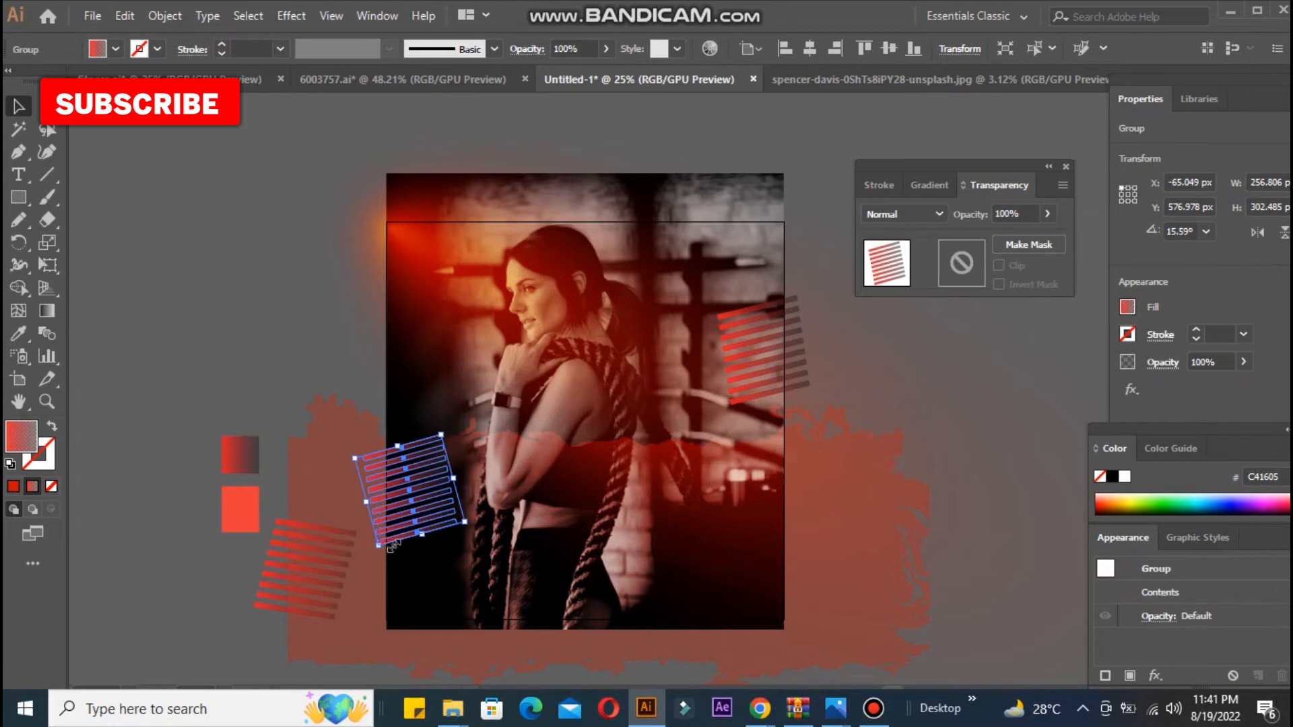
{"action": "left_click", "coordinate": [517, 606]}
{"action": "key", "text": "ctrl+2"}
{"action": "left_click", "coordinate": [422, 529]}
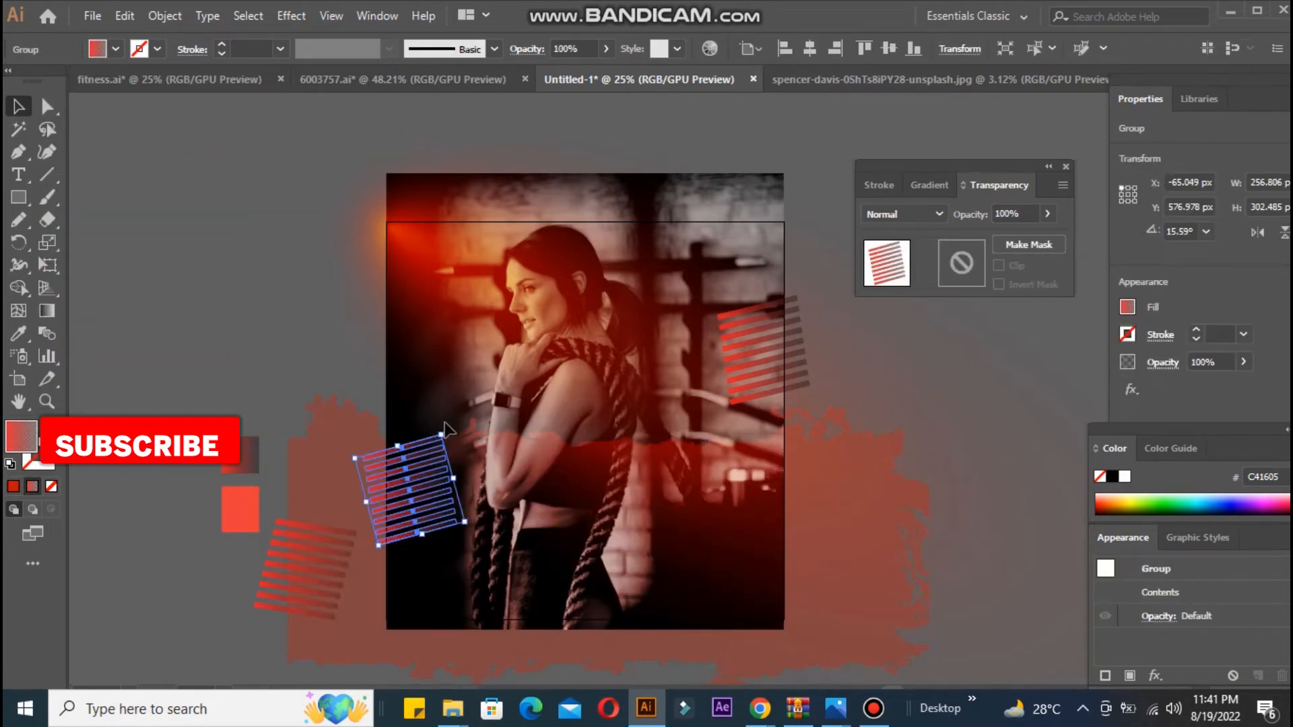
{"action": "left_click_drag", "start_coordinate": [445, 429], "coordinate": [389, 518]}
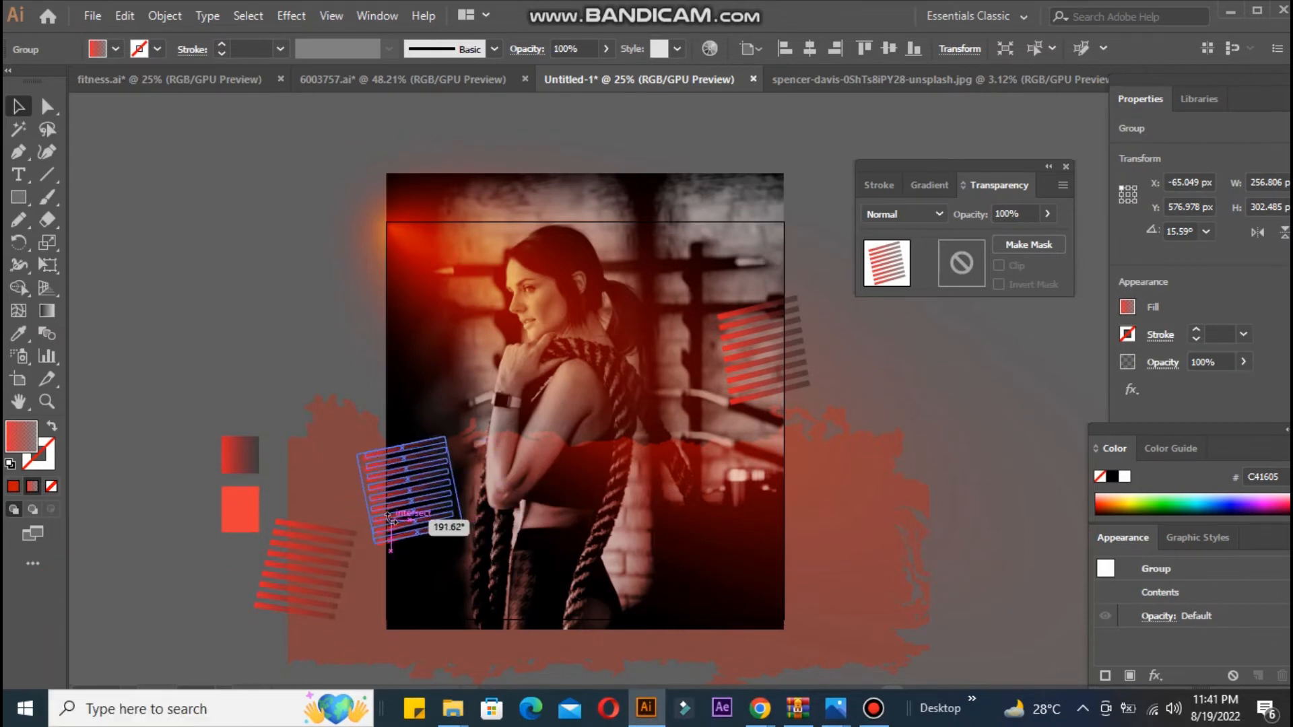
{"action": "left_click", "coordinate": [243, 322]}
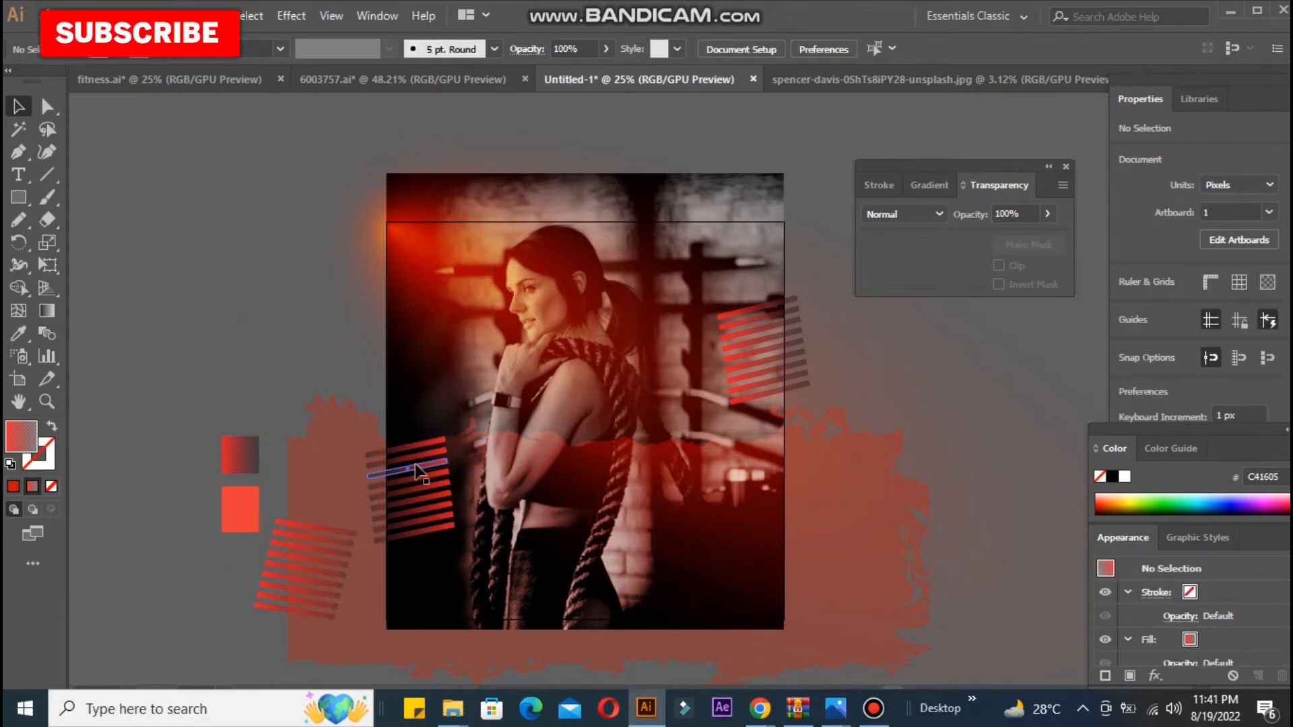
Delete the spare stripe group outside the photo and nudge the left-edge stripe group into place across the photo's edge.
{"action": "mouse_move", "coordinate": [416, 471]}
{"action": "left_mouse_down"}
{"action": "mouse_move", "coordinate": [434, 465]}
{"action": "mouse_move", "coordinate": [410, 471]}
{"action": "left_mouse_up"}
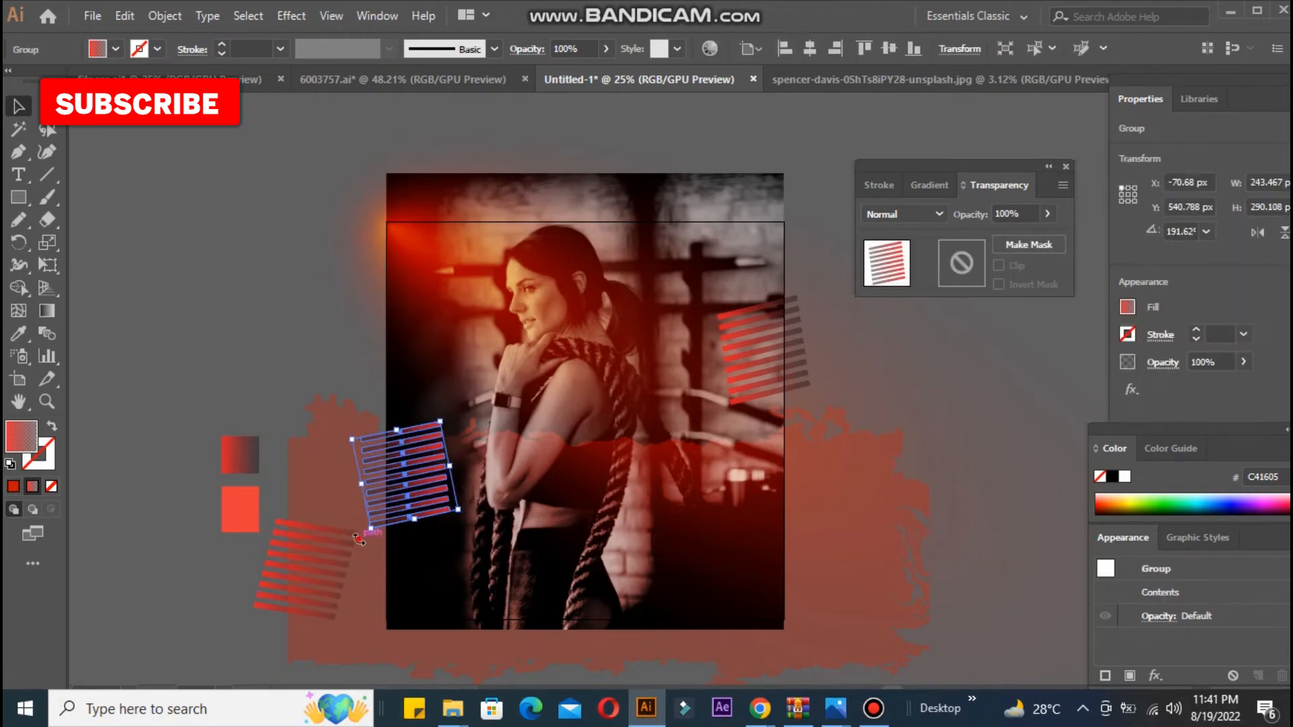
{"action": "left_click", "coordinate": [254, 340]}
{"action": "left_click", "coordinate": [280, 567]}
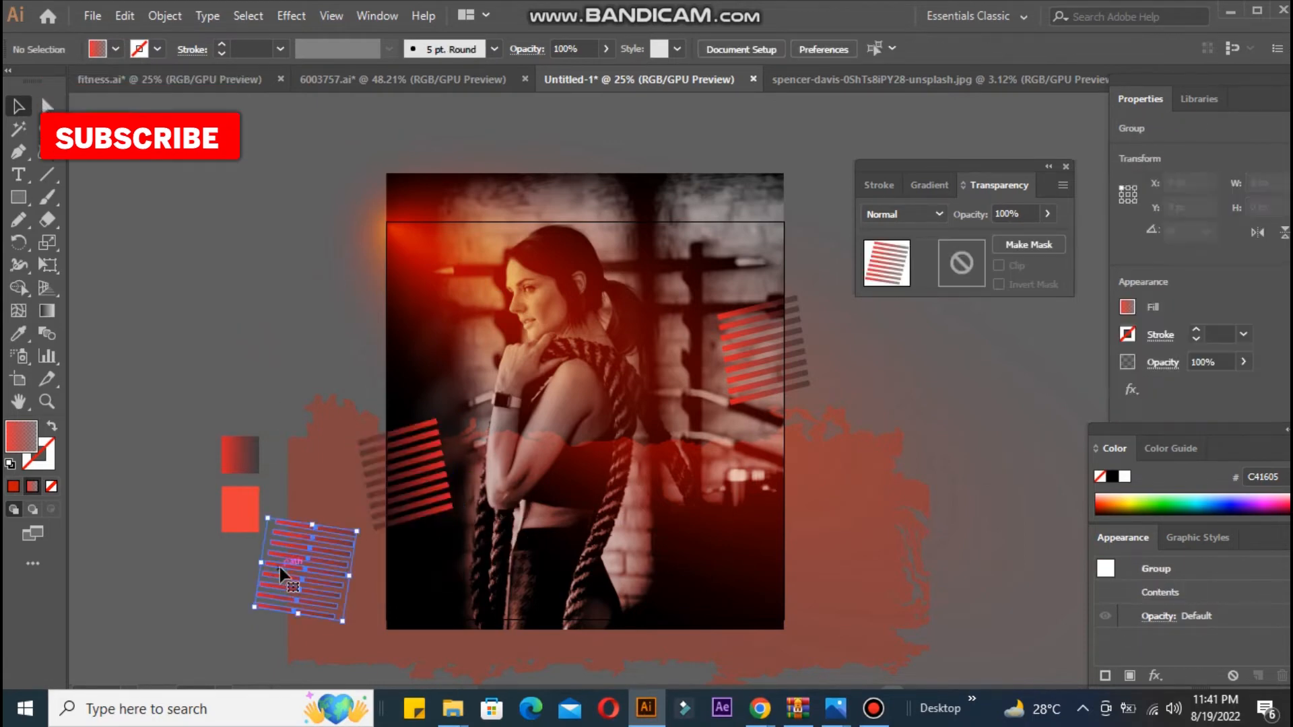
{"action": "left_click_drag", "start_coordinate": [281, 565], "coordinate": [423, 480]}
{"action": "left_click", "coordinate": [287, 349]}
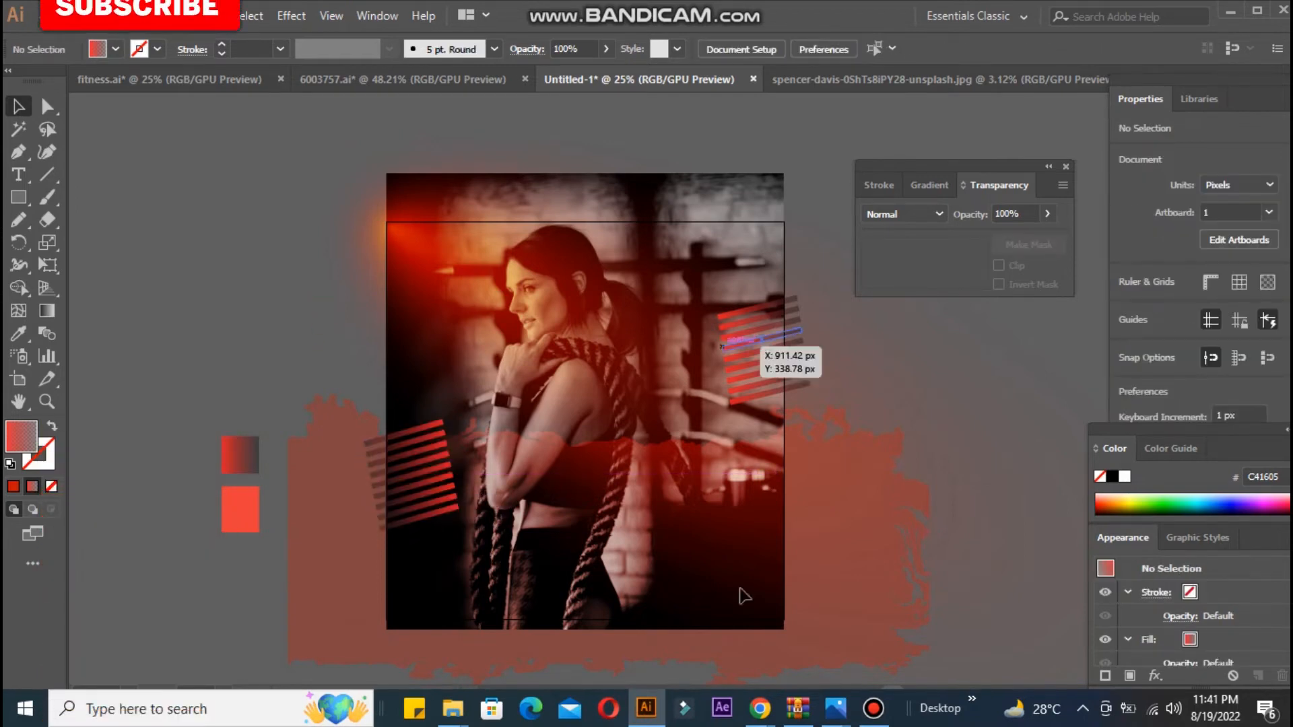
Add the text "START YOUR" on the empty canvas beside the photo and scale it up to about 77 pt.
{"action": "left_click", "coordinate": [19, 177]}
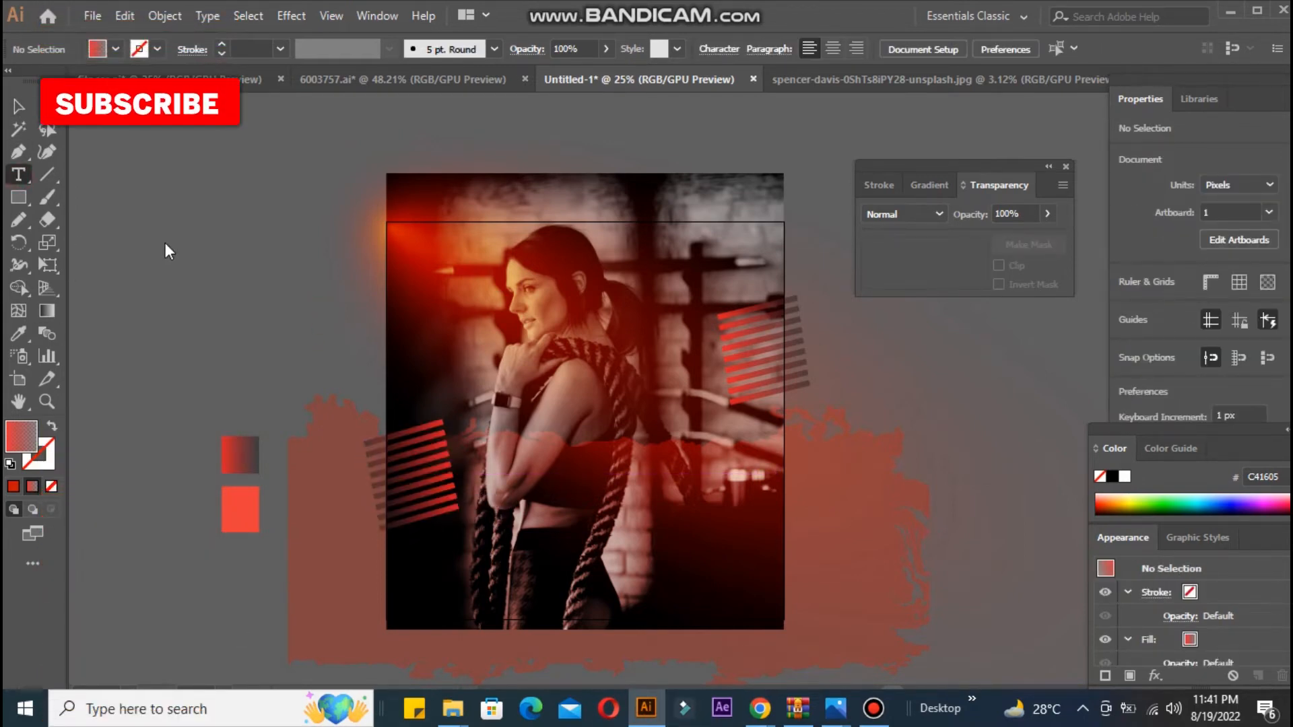
{"action": "left_click", "coordinate": [237, 210]}
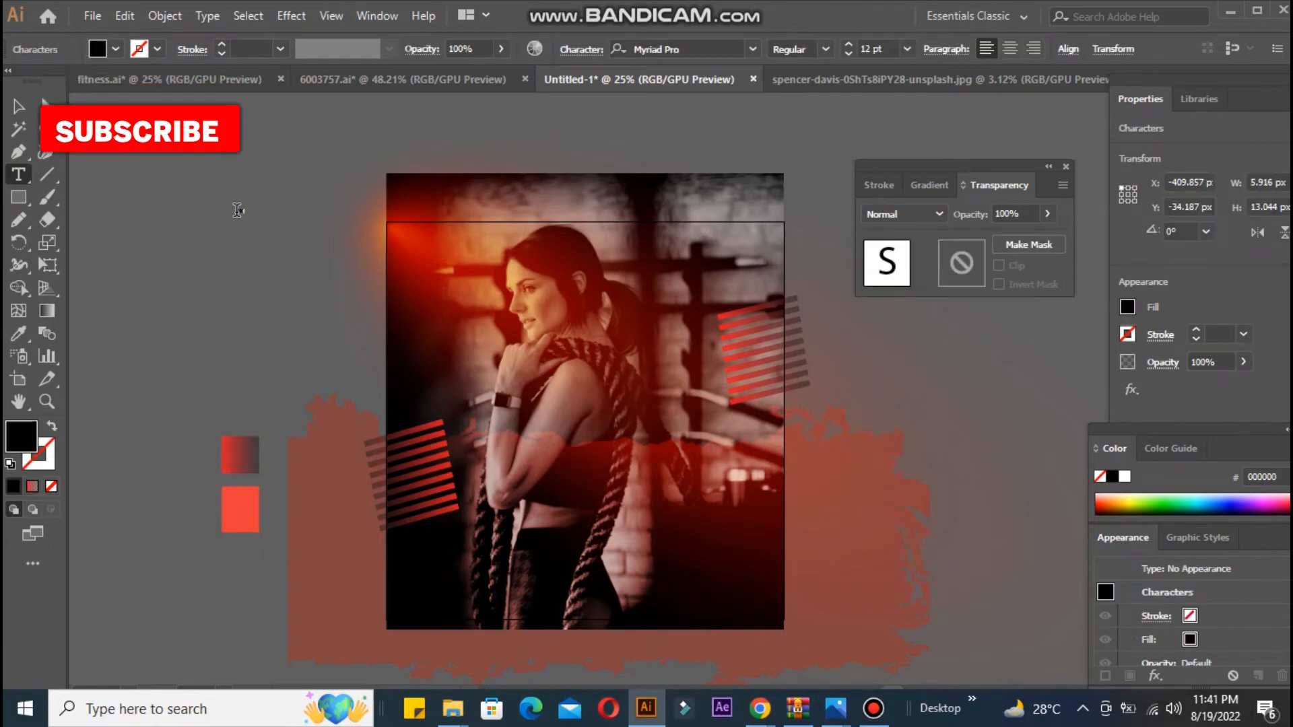
{"action": "type", "text": "your"}
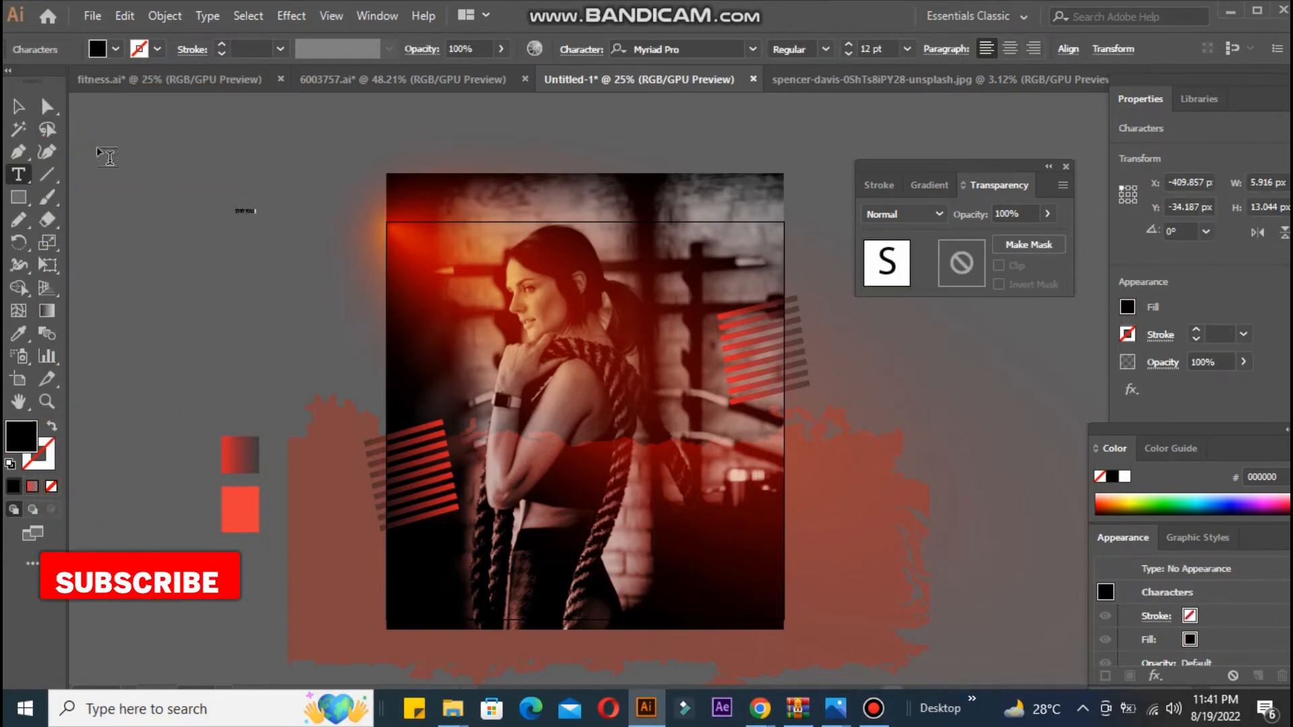
{"action": "left_click", "coordinate": [19, 107]}
{"action": "left_click_drag", "start_coordinate": [258, 220], "coordinate": [366, 267]}
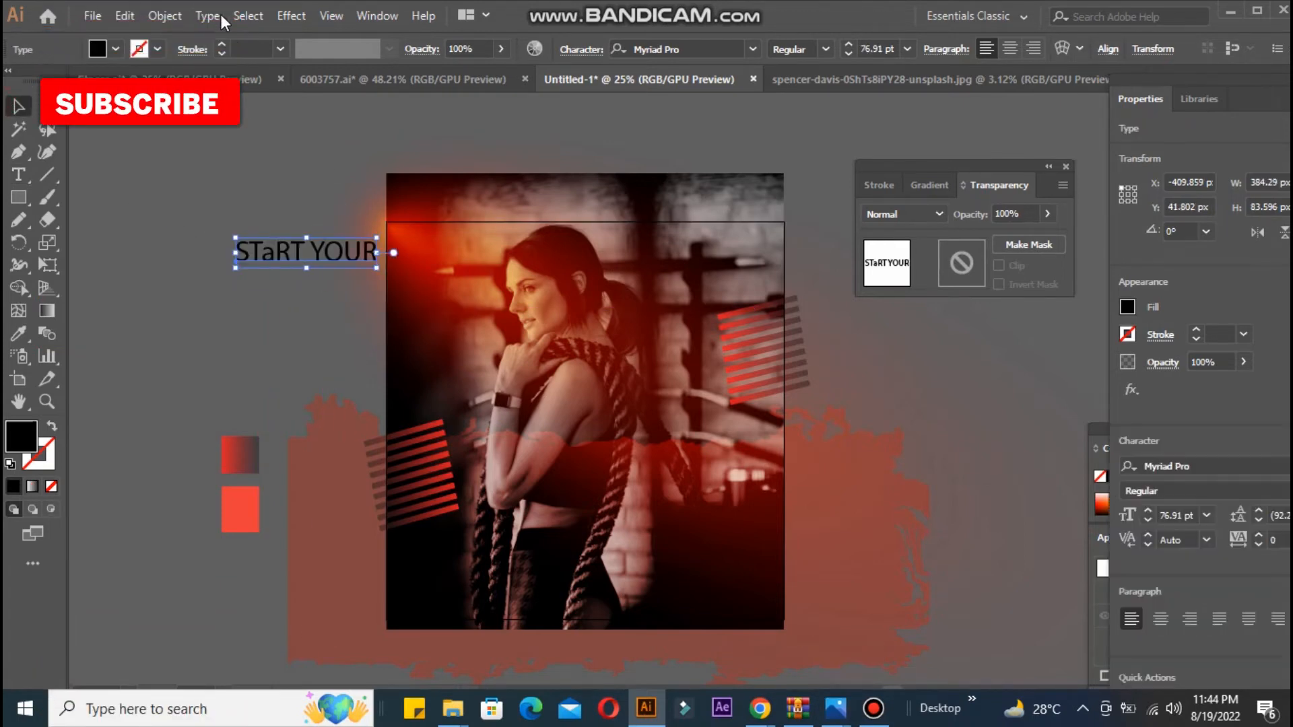
Change the case of the "START YOUR" text to all uppercase.
{"action": "left_click", "coordinate": [210, 16]}
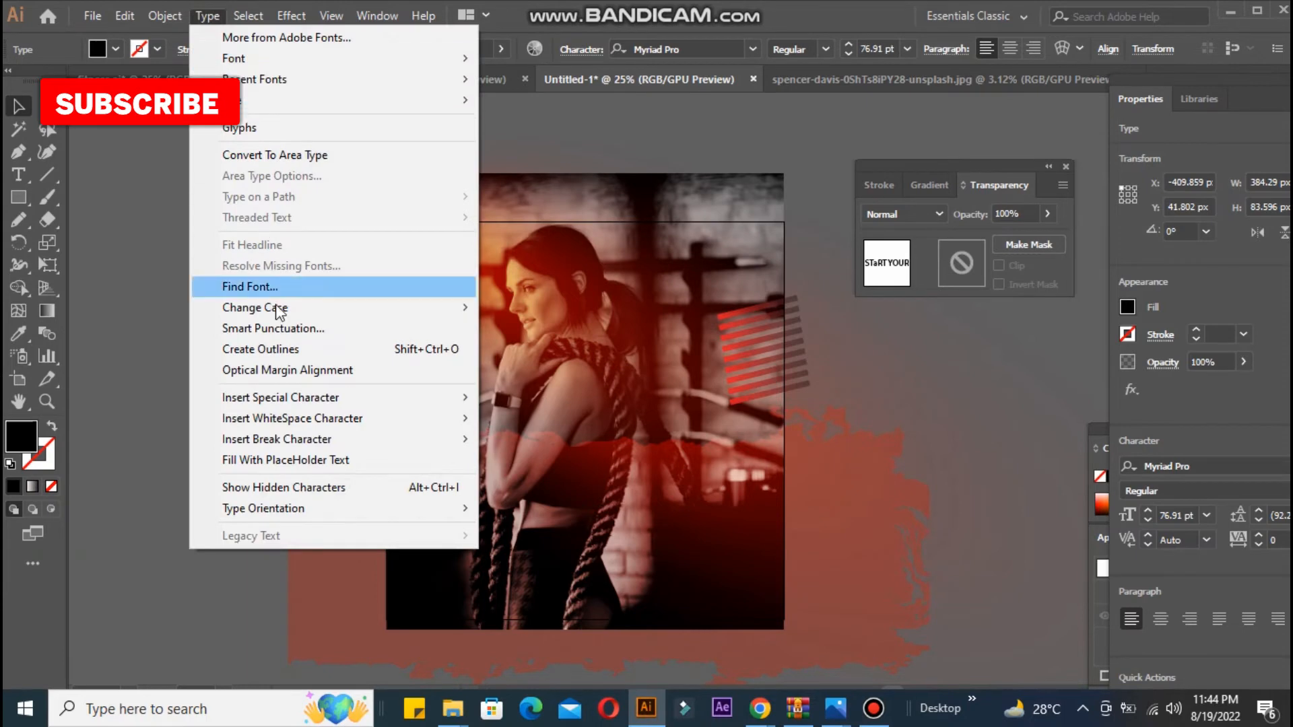
{"action": "mouse_move", "coordinate": [277, 309]}
{"action": "left_click", "coordinate": [500, 307]}
{"action": "left_click", "coordinate": [143, 288]}
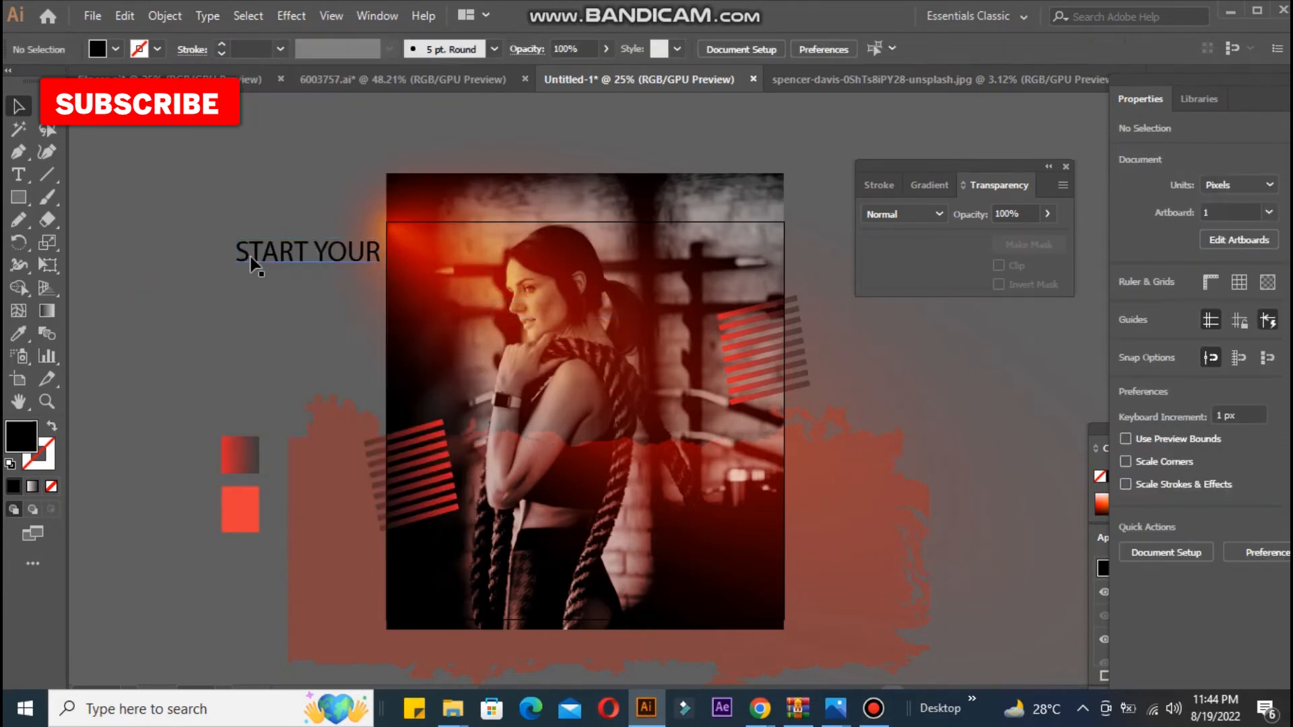
Move "START YOUR" onto the photo at the woman's waist, set its paragraph alignment to centre and reduce it to 40 pt.
{"action": "left_click_drag", "start_coordinate": [465, 436], "coordinate": [523, 505]}
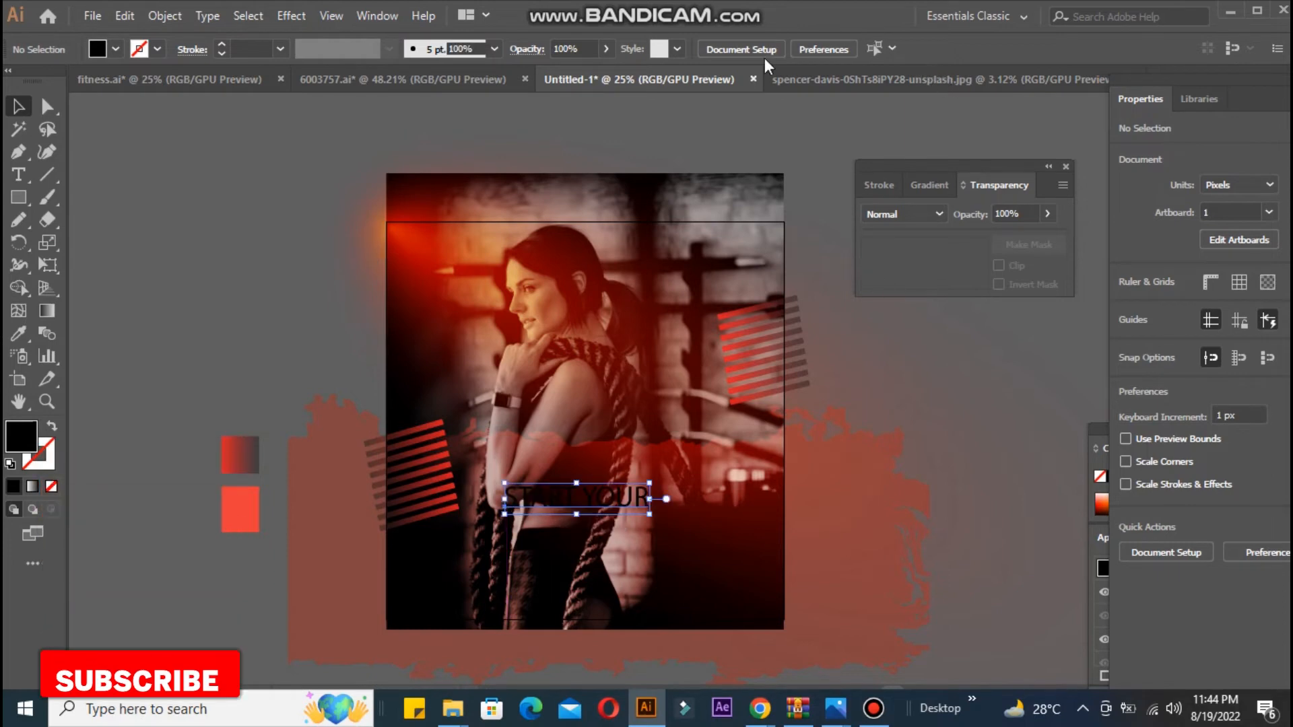
{"action": "left_click", "coordinate": [1013, 49]}
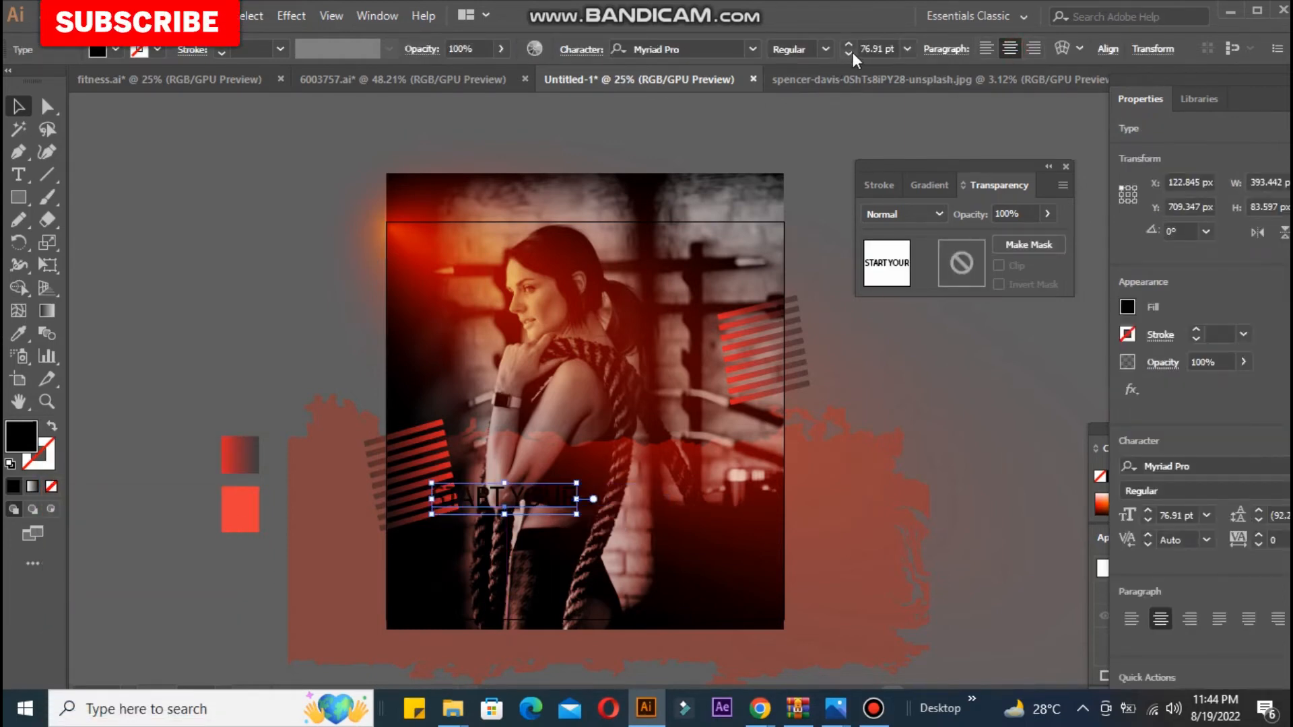
{"action": "left_click", "coordinate": [850, 53]}
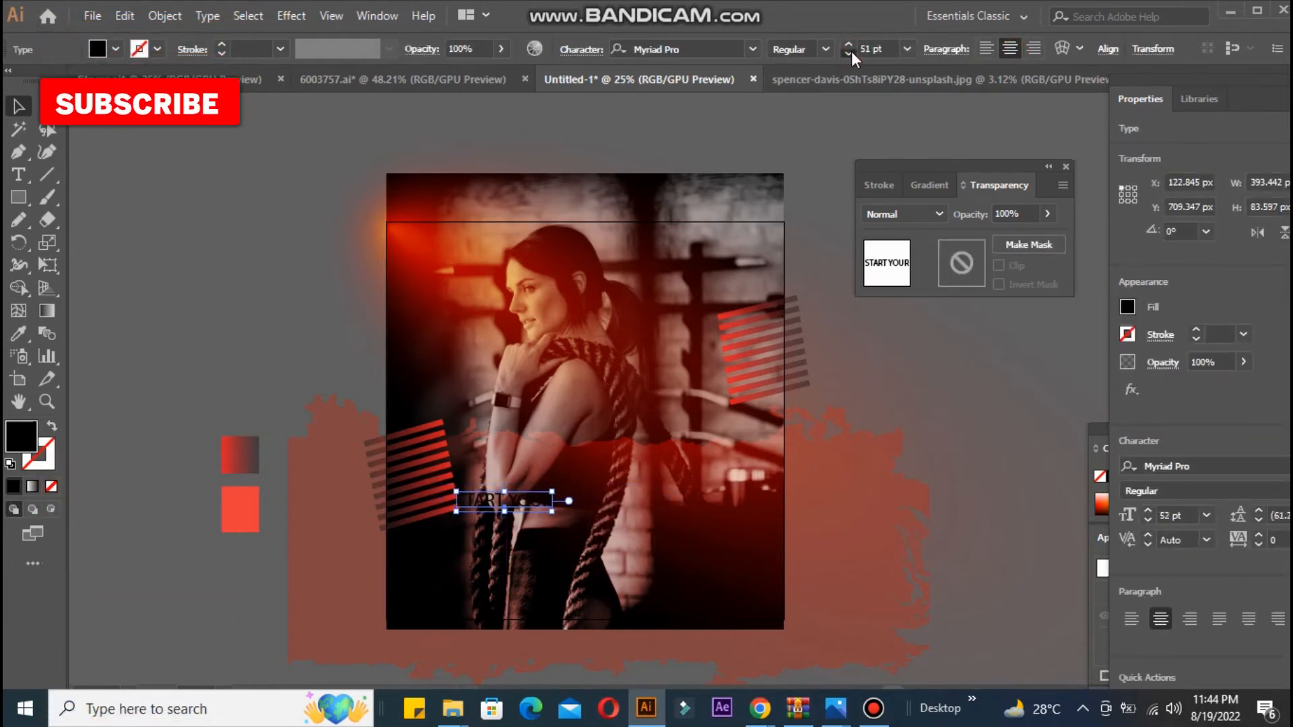
{"action": "left_click", "coordinate": [850, 53]}
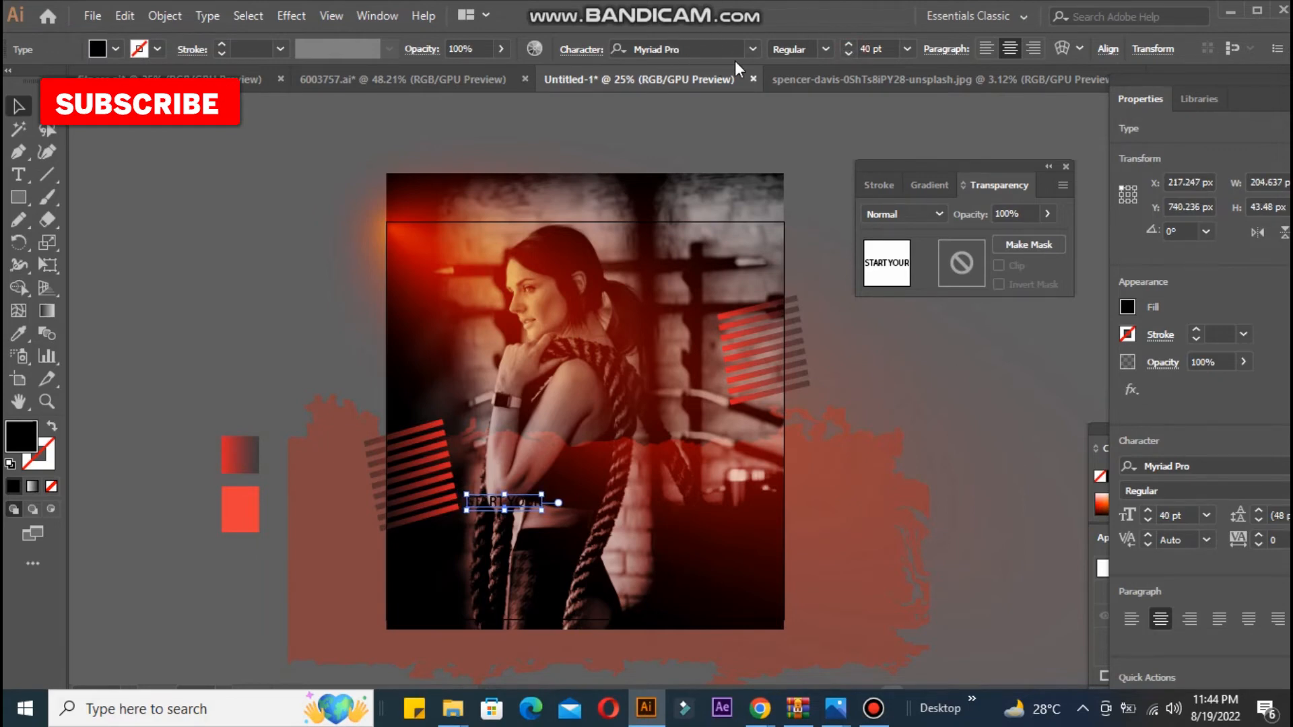
Set the "START YOUR" text in Helvetica* Condensed Extra Light and fill it with white (FFFFFF).
{"action": "left_click", "coordinate": [753, 48]}
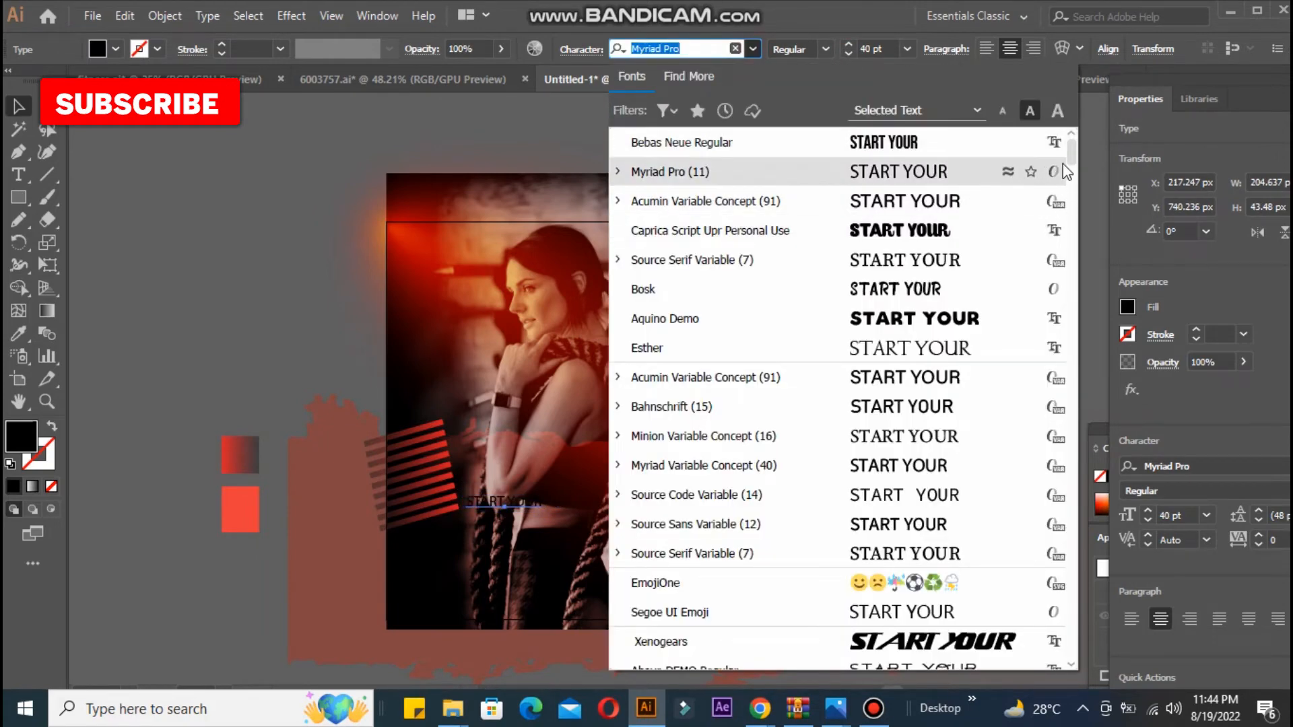
{"action": "scroll", "coordinate": [1070, 155], "scroll_direction": "down", "scroll_amount": 5}
{"action": "scroll", "coordinate": [1055, 437], "scroll_direction": "down", "scroll_amount": 15}
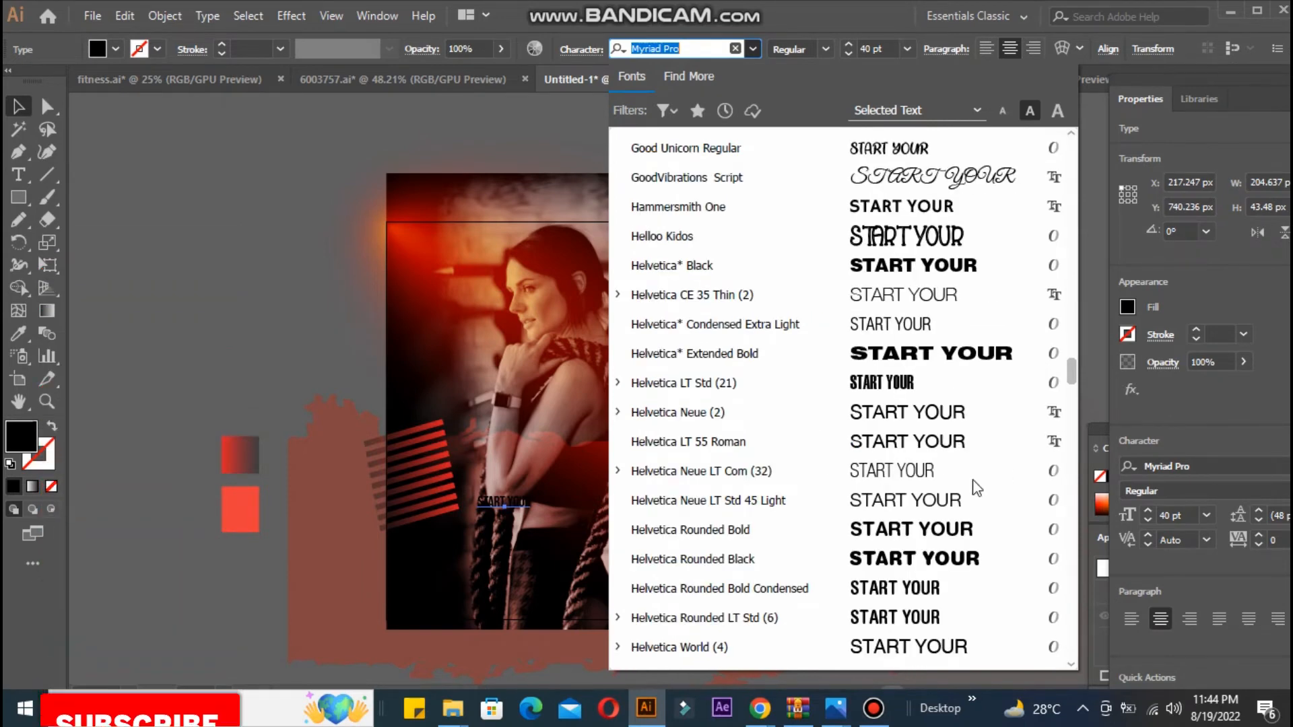
{"action": "scroll", "coordinate": [976, 485], "scroll_direction": "down", "scroll_amount": 10}
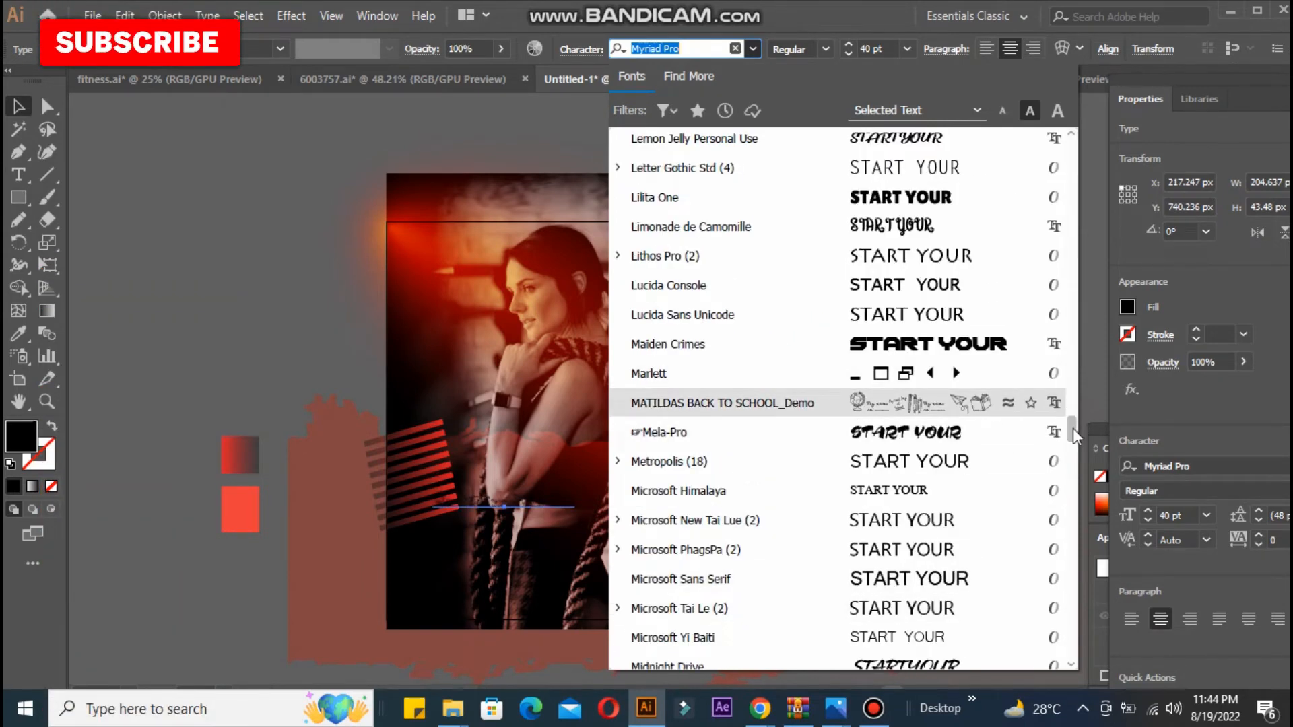
{"action": "left_click_drag", "start_coordinate": [1069, 429], "coordinate": [1062, 391]}
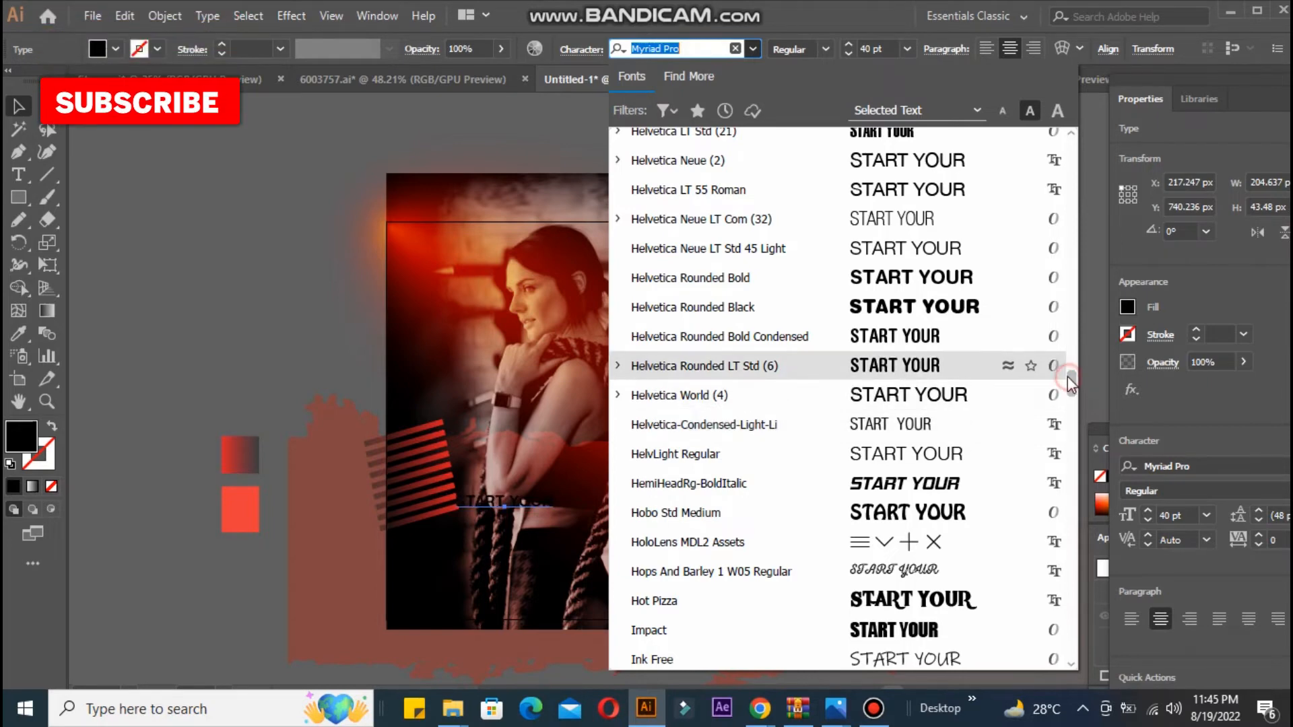
{"action": "left_click_drag", "start_coordinate": [1069, 377], "coordinate": [1063, 370]}
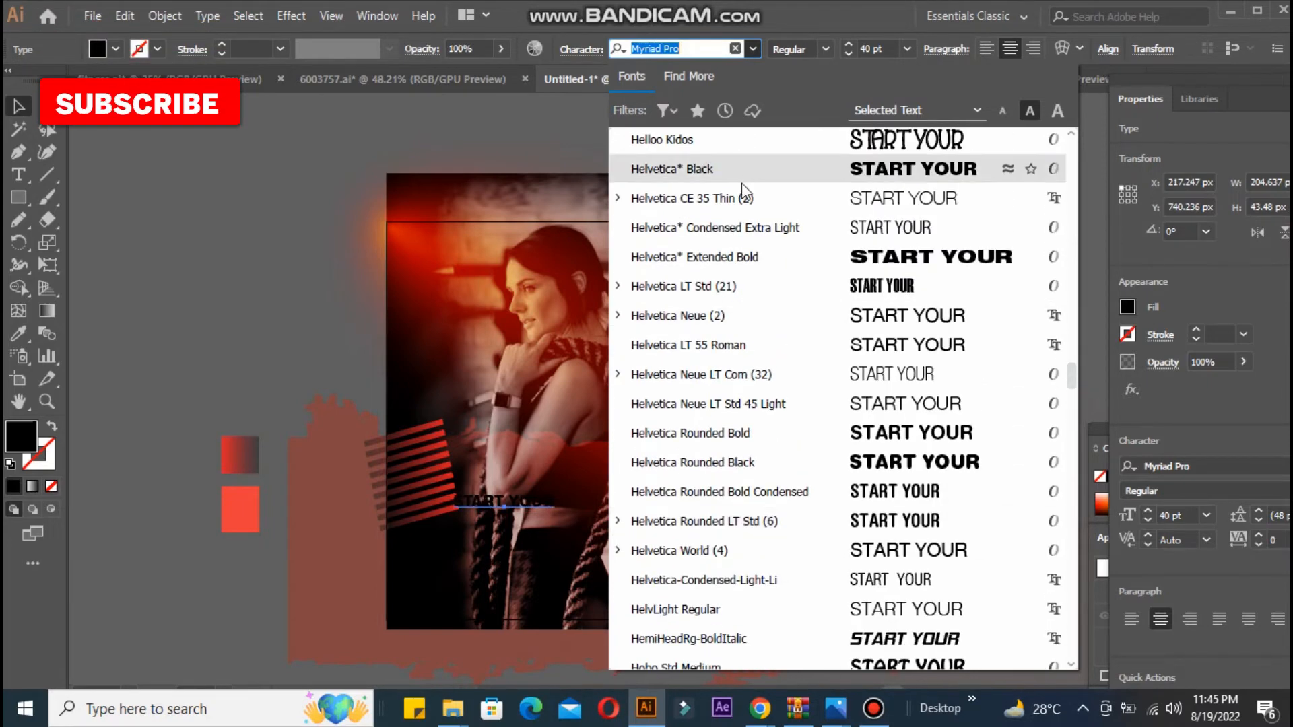
{"action": "left_click", "coordinate": [749, 228]}
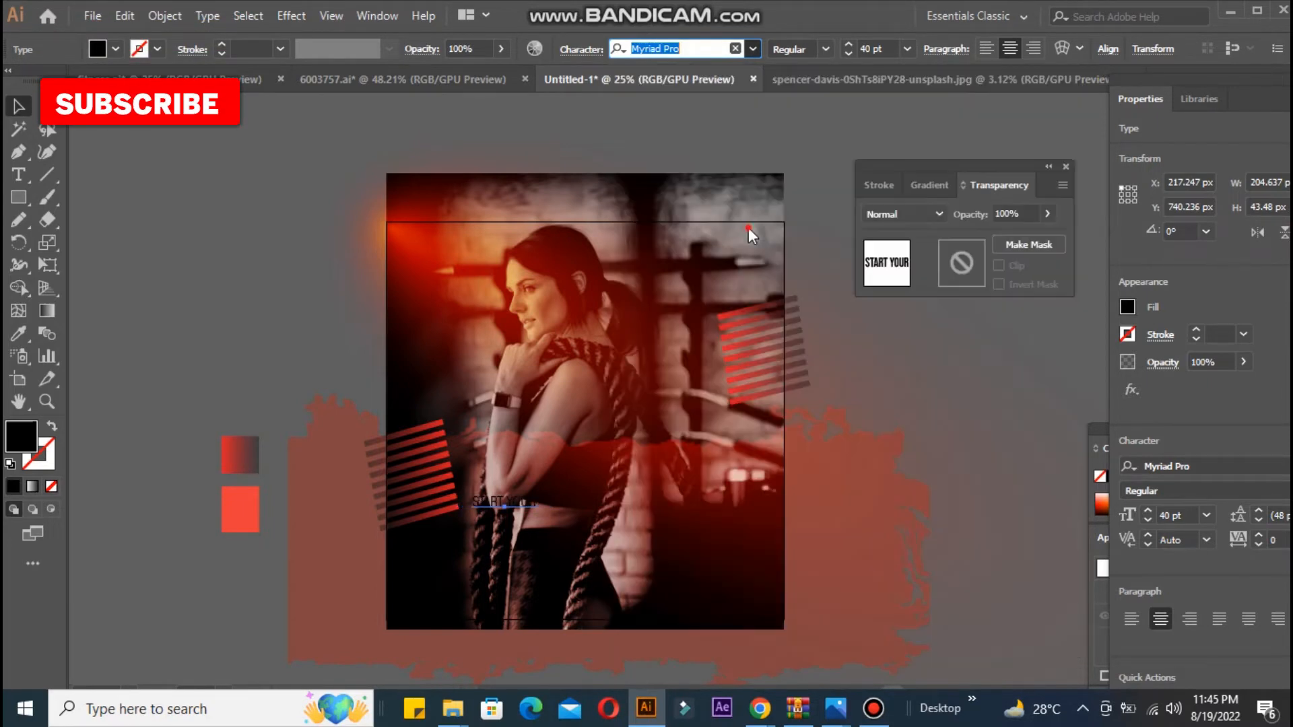
{"action": "left_click", "coordinate": [1097, 443]}
{"action": "left_click", "coordinate": [1125, 473]}
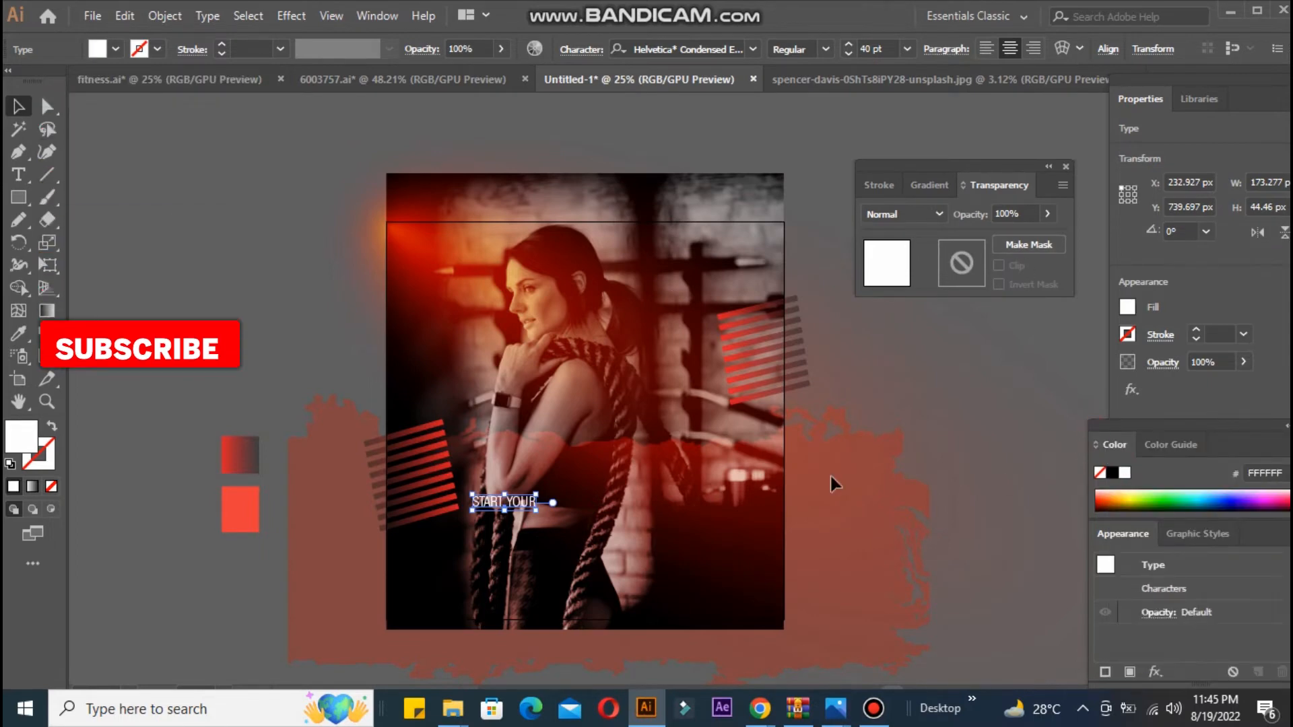
Set the tracking of the "START YOUR" text to 350.
{"action": "left_click", "coordinate": [580, 50]}
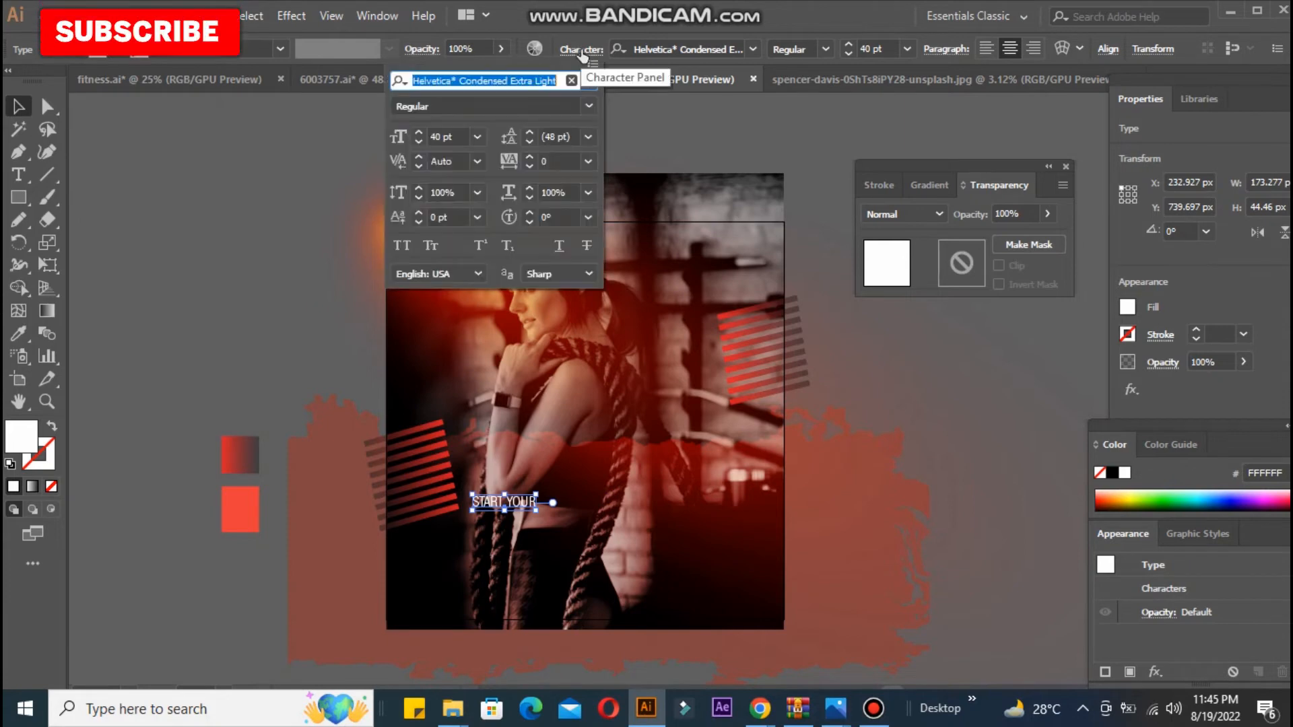
{"action": "left_click", "coordinate": [567, 159]}
{"action": "type", "text": "35"}
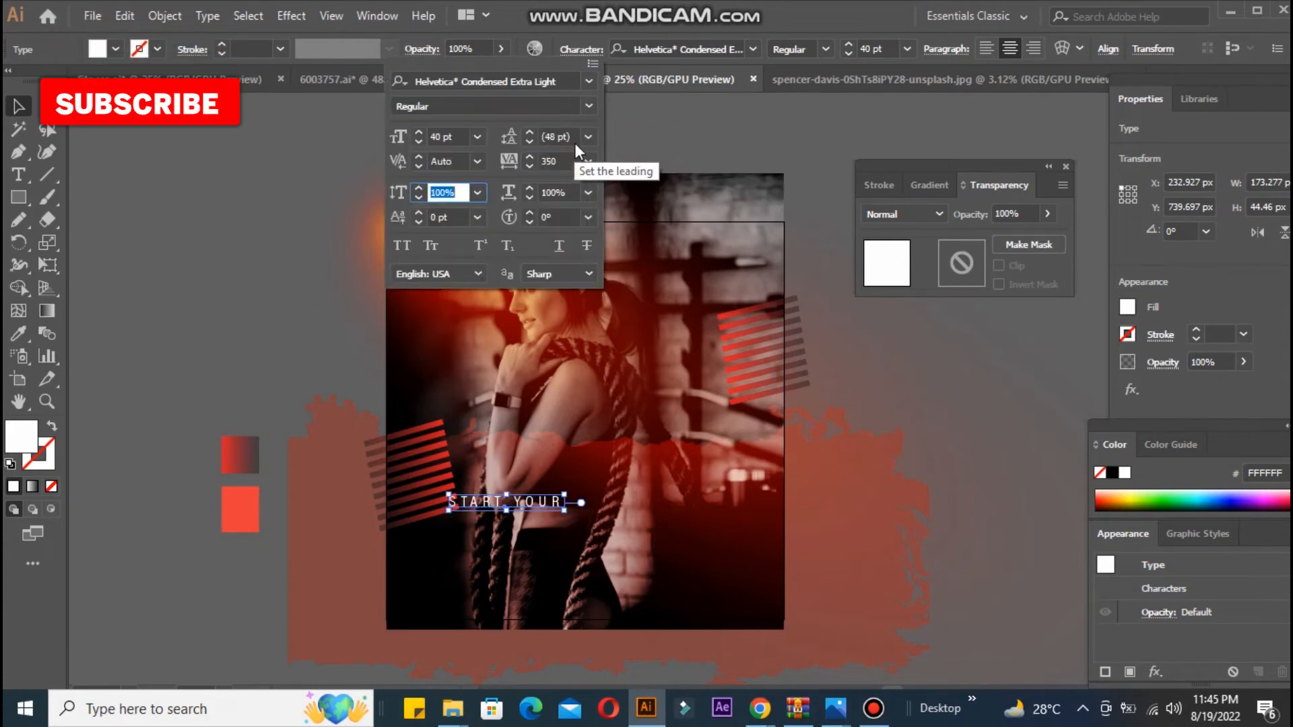
{"action": "left_click", "coordinate": [409, 492]}
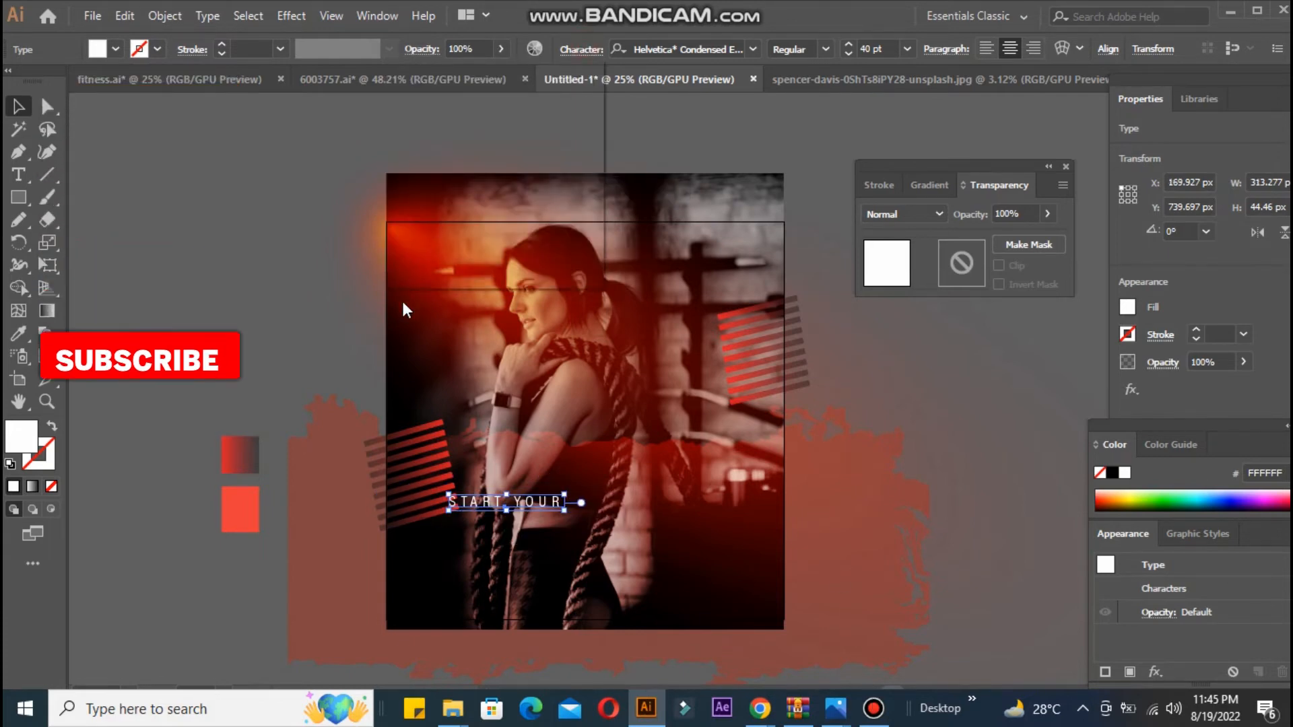
Set the "START YOUR" text's vertical scale to 95% and horizontal scale to 120%.
{"action": "left_click", "coordinate": [581, 50]}
{"action": "left_click", "coordinate": [418, 197]}
{"action": "left_click", "coordinate": [419, 197]}
{"action": "left_click", "coordinate": [418, 198]}
{"action": "left_click", "coordinate": [419, 198]}
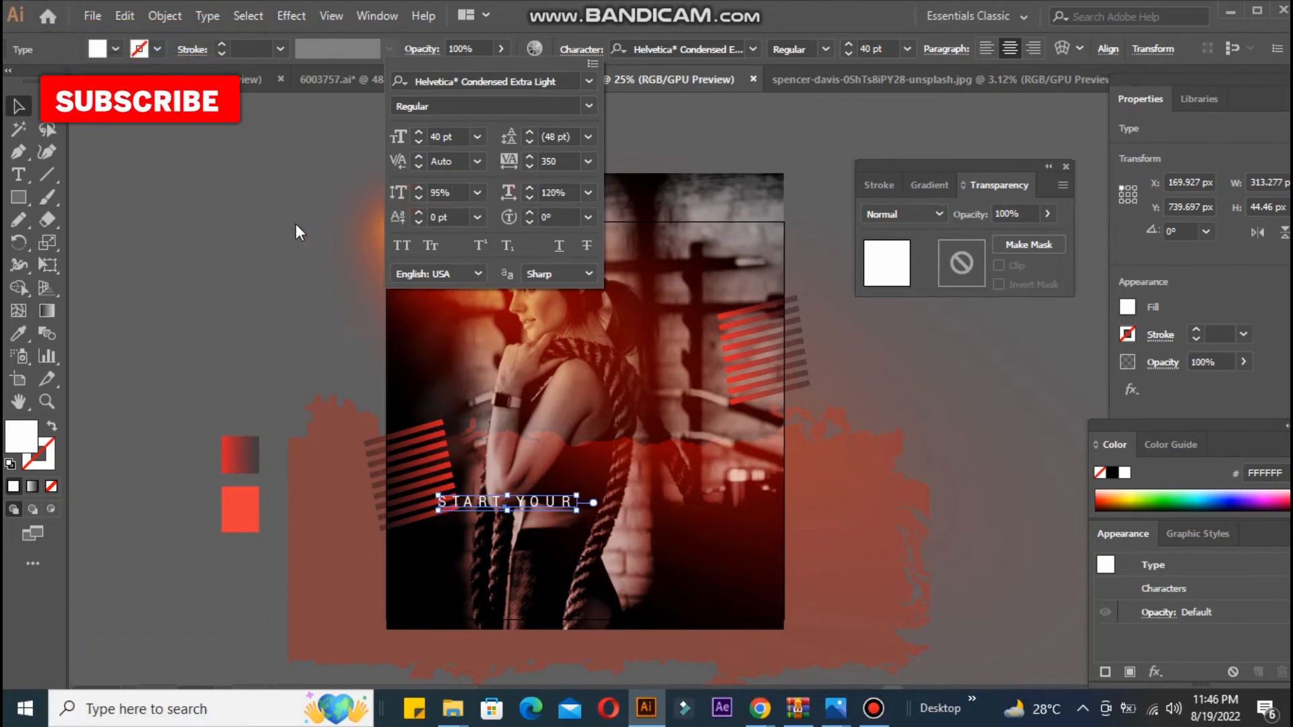
Centre the "START YOUR" text horizontally on the artboard and deselect it.
{"action": "left_click", "coordinate": [529, 506]}
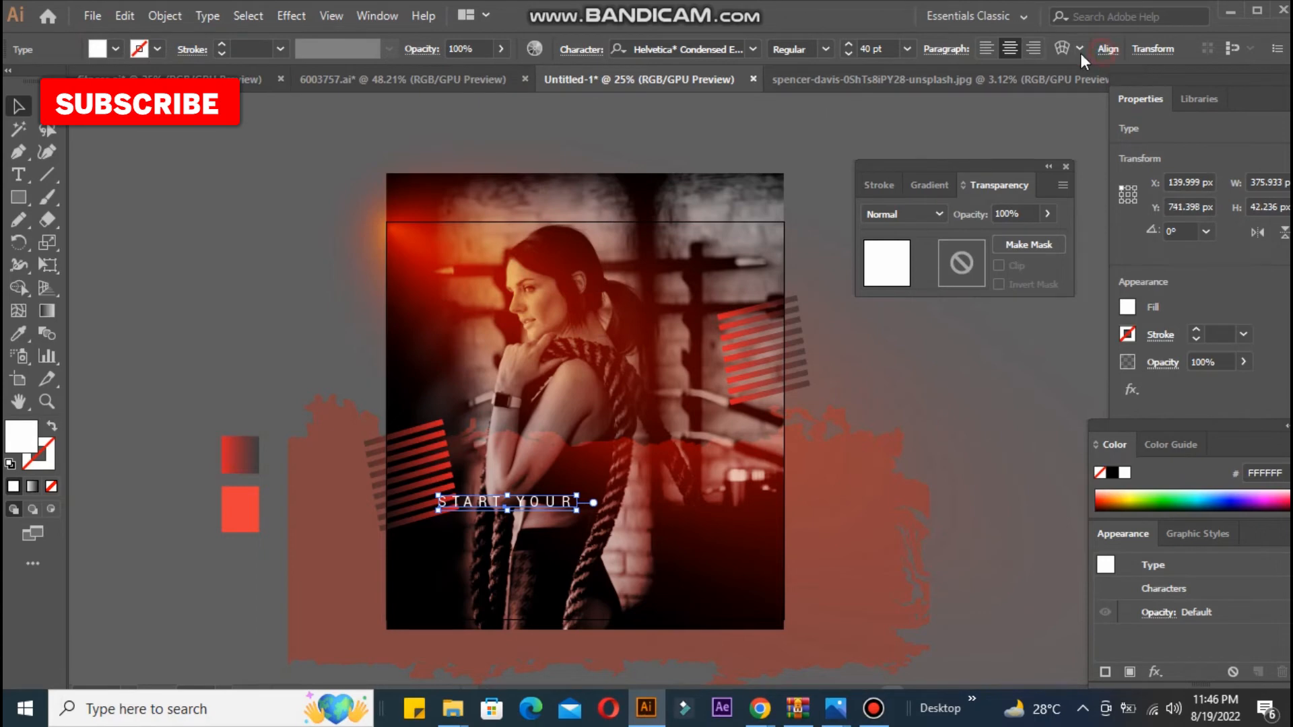
{"action": "left_click", "coordinate": [268, 256]}
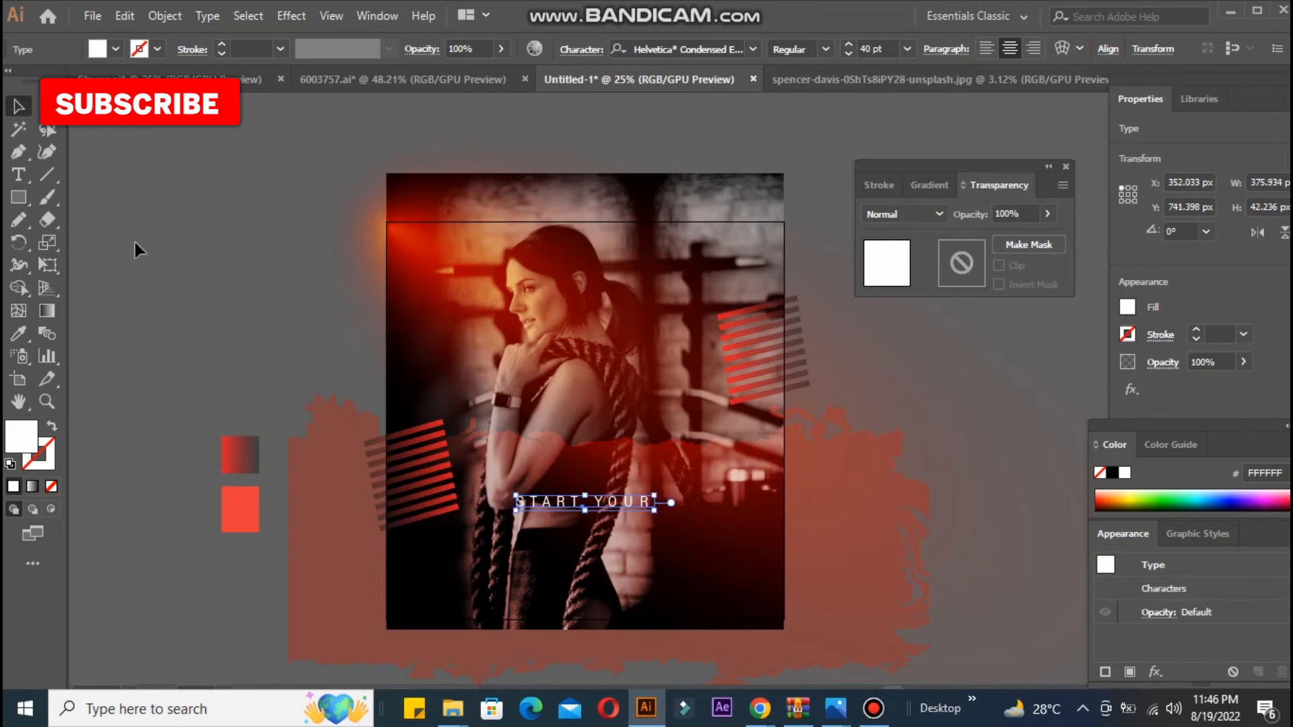
{"action": "left_click", "coordinate": [155, 244]}
Add the text "JOURNEY" on the empty canvas beside the photo and set it in Bebas Neue Regular.
{"action": "left_click", "coordinate": [19, 175]}
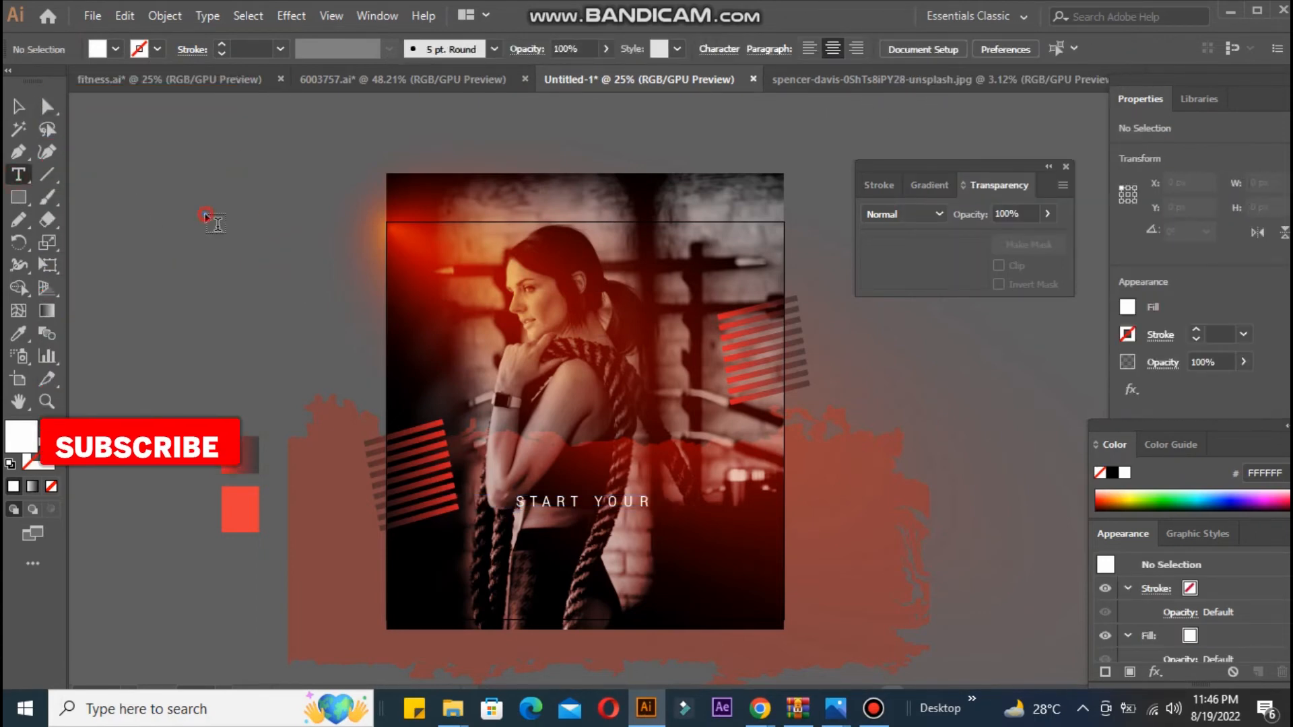
{"action": "left_click", "coordinate": [205, 216]}
{"action": "type", "text": "J O U R N E Y"}
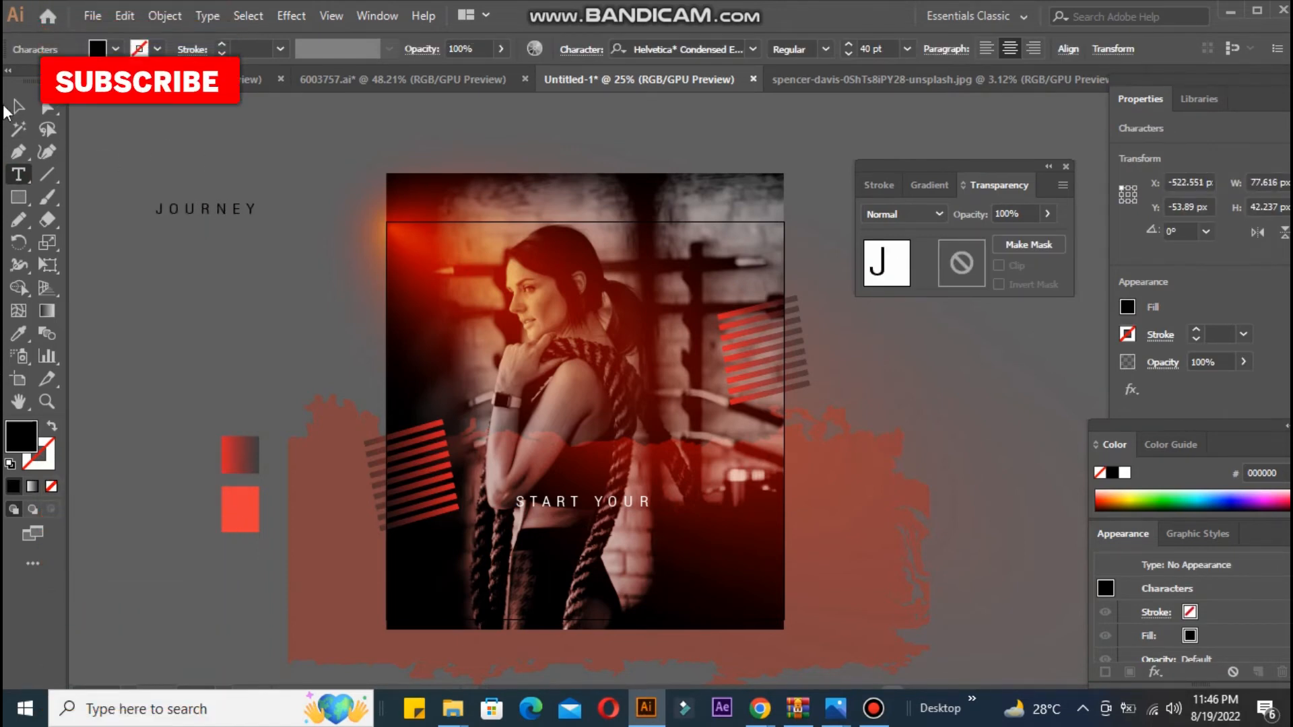
{"action": "left_click", "coordinate": [753, 48]}
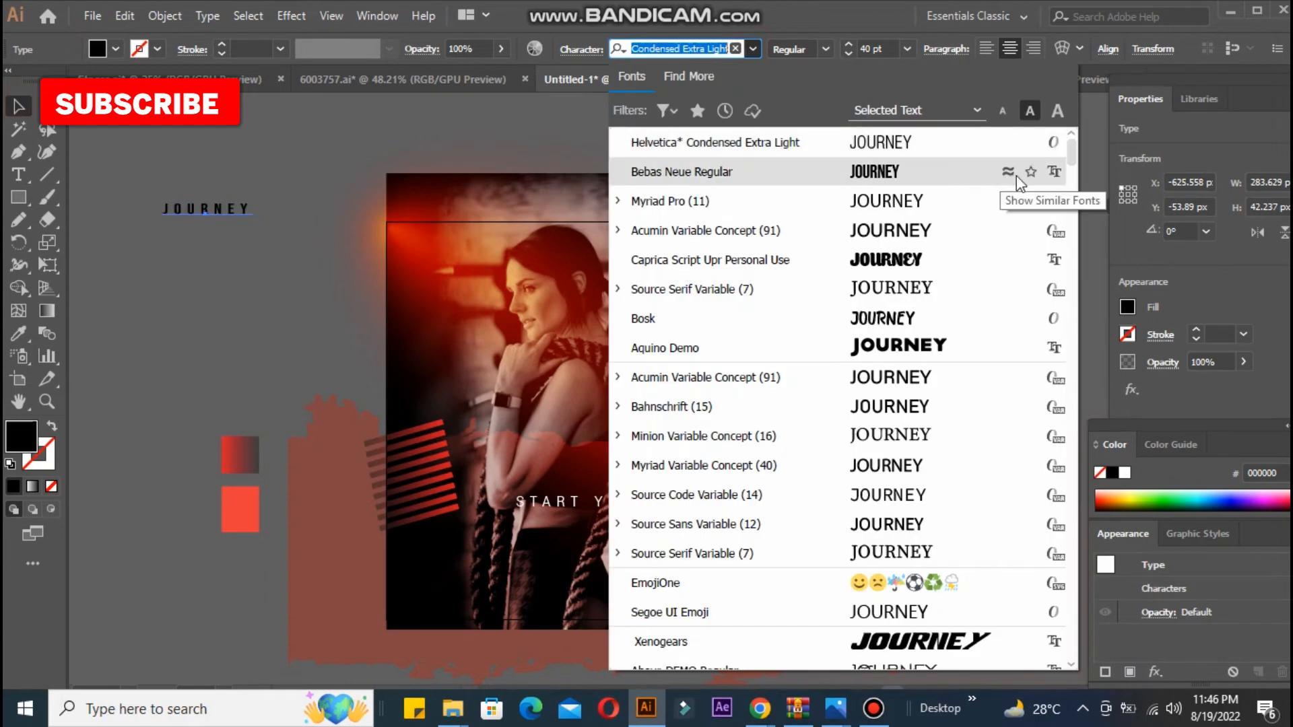
{"action": "left_click", "coordinate": [777, 173]}
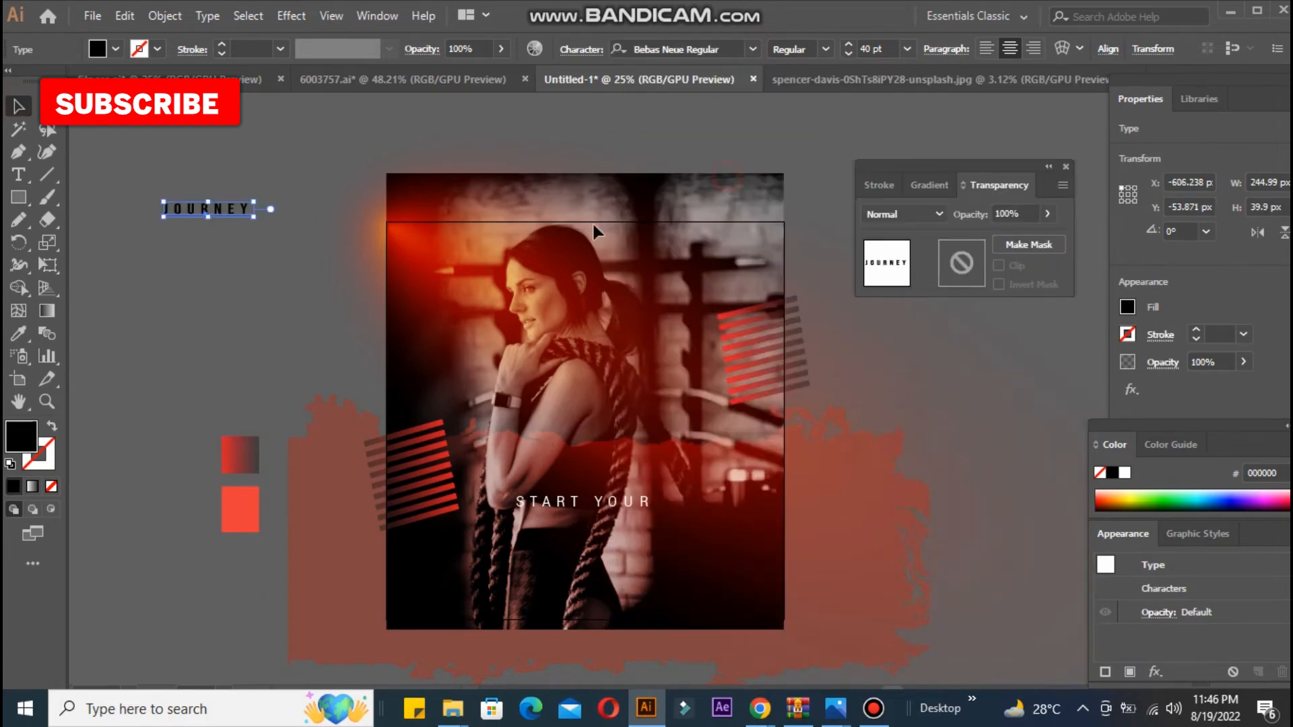
Set the "JOURNEY" text's tracking to -15 and its vertical scale to 147%.
{"action": "left_click", "coordinate": [581, 49]}
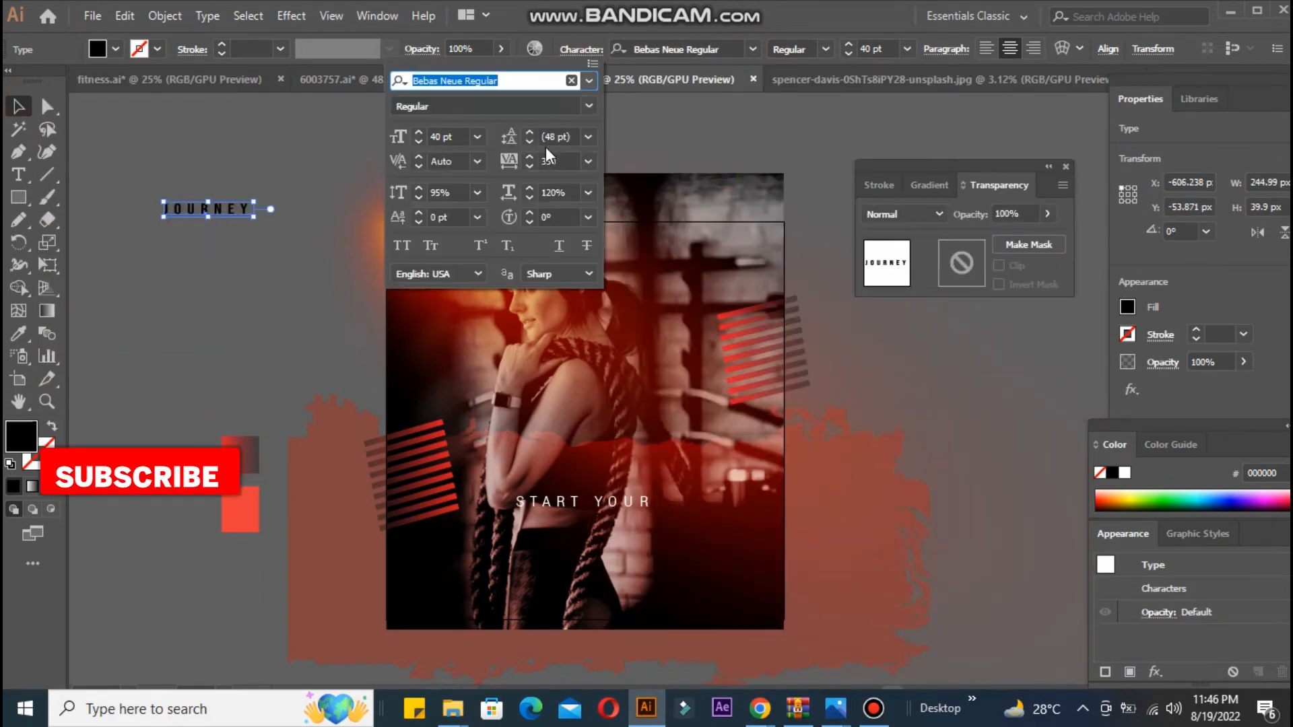
{"action": "left_click", "coordinate": [556, 161]}
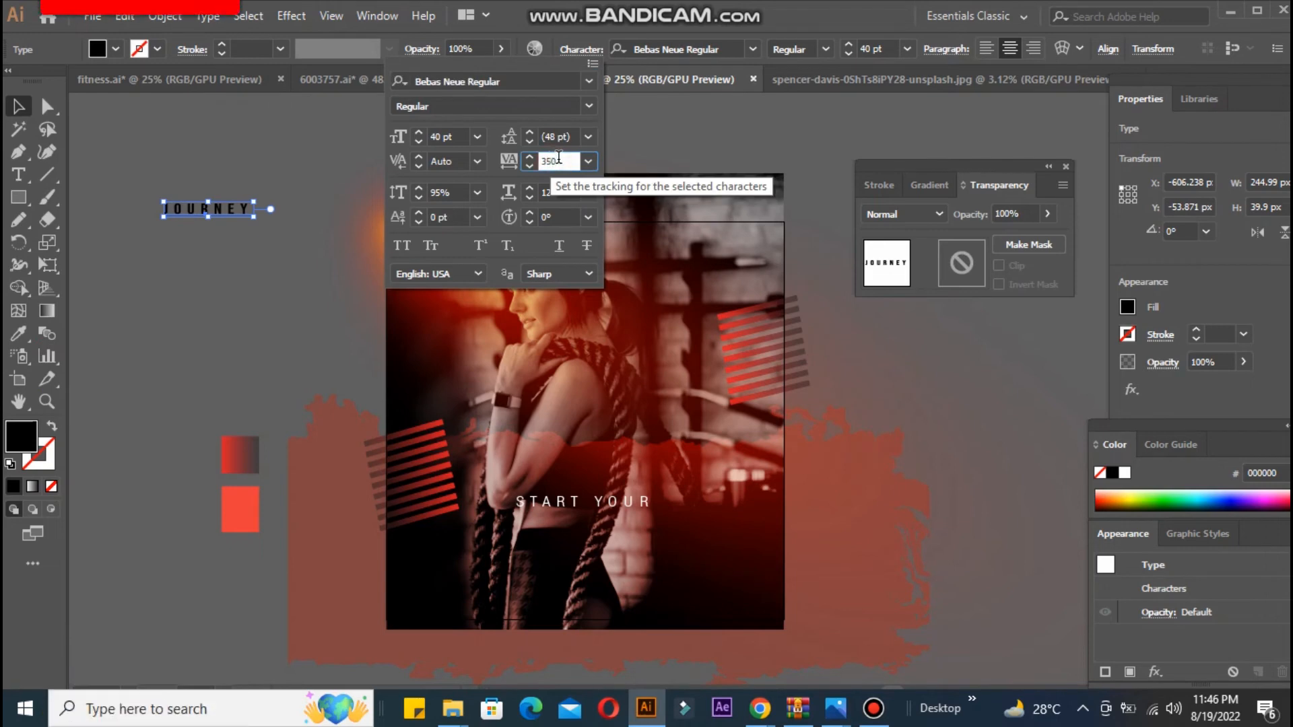
{"action": "key", "text": "Tab"}
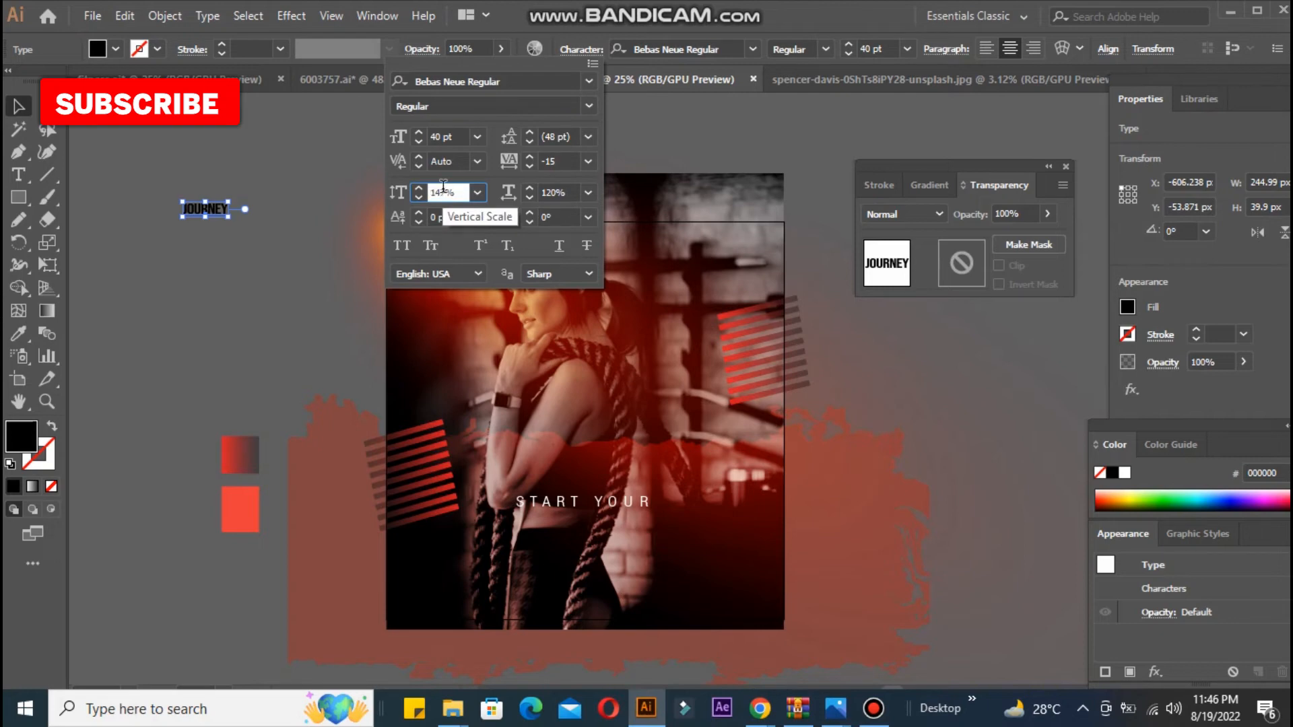
Set the font size of the "JOURNEY" text to 199 pt.
{"action": "left_click", "coordinate": [444, 136]}
{"action": "left_click", "coordinate": [440, 136]}
{"action": "key", "text": "BackSpace"}
{"action": "key", "text": "BackSpace"}
{"action": "type", "text": "199"}
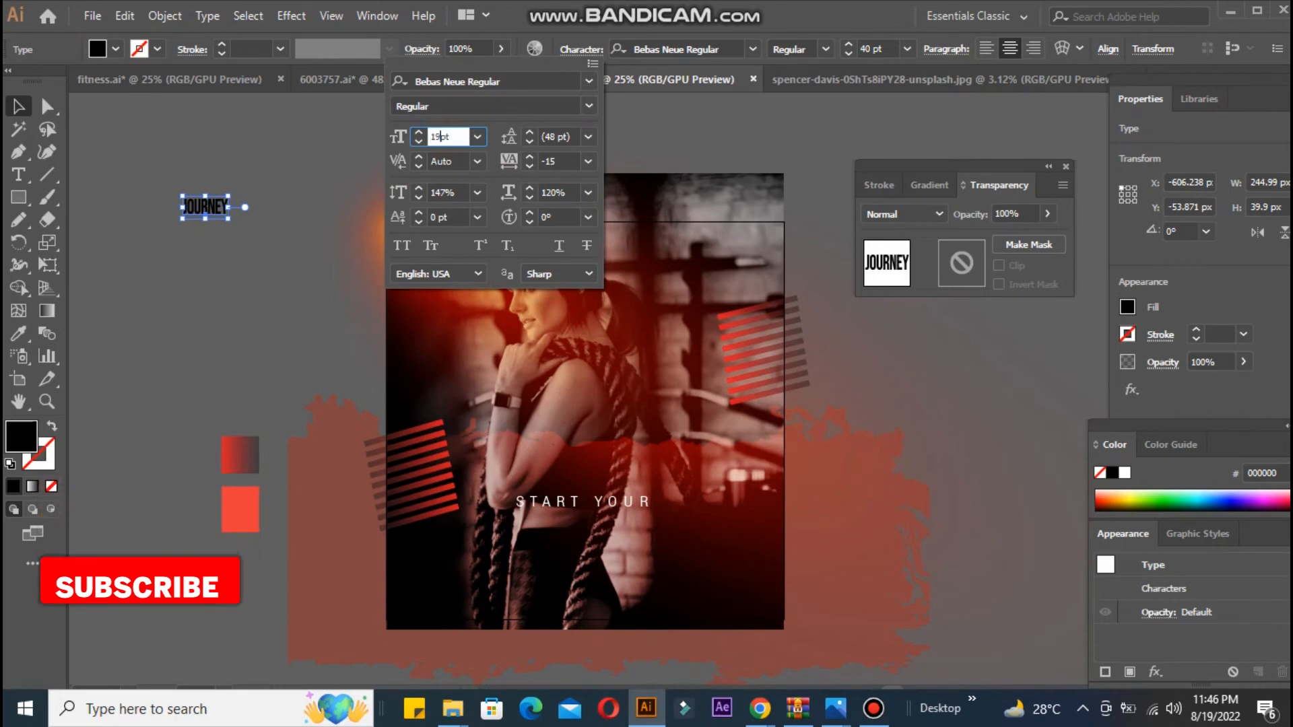
{"action": "key", "text": "Tab"}
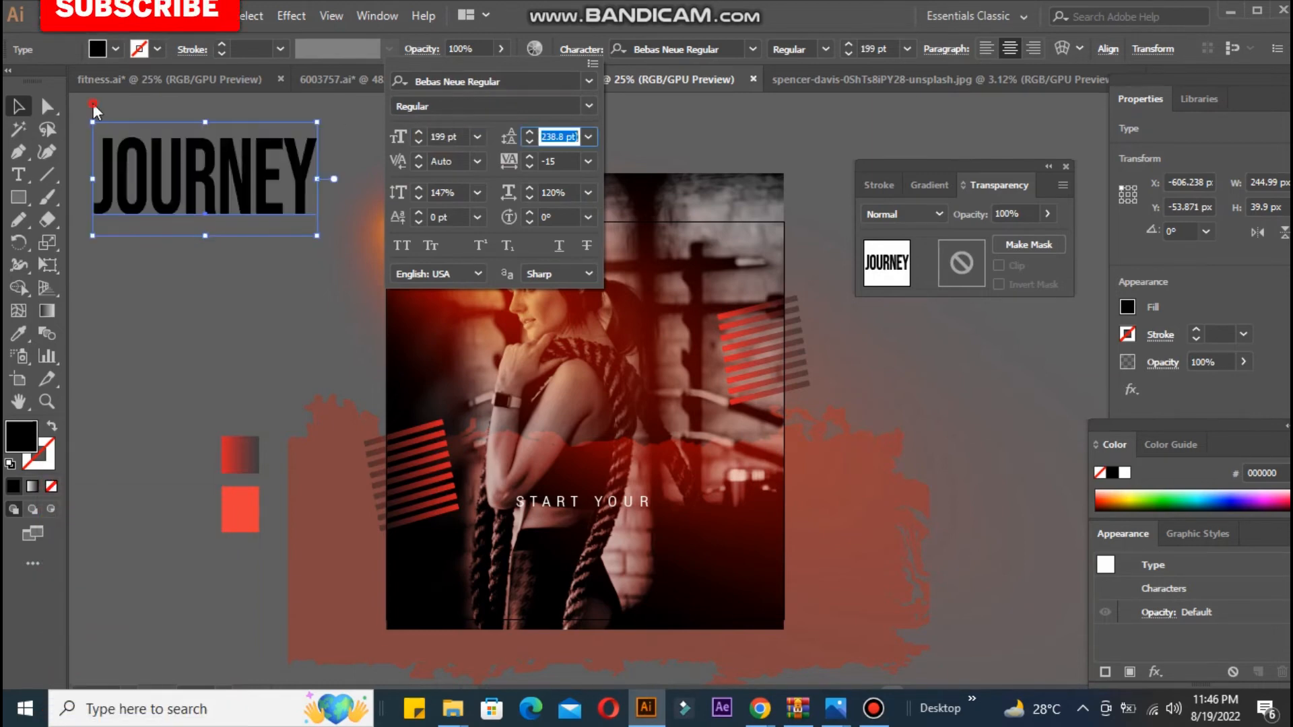
{"action": "left_click", "coordinate": [94, 108]}
Place "JOURNEY" directly below "START YOUR", centred horizontally on the artboard, and colour it with the solid red sample square's fill.
{"action": "left_click_drag", "start_coordinate": [154, 184], "coordinate": [529, 572]}
{"action": "left_click", "coordinate": [1108, 50]}
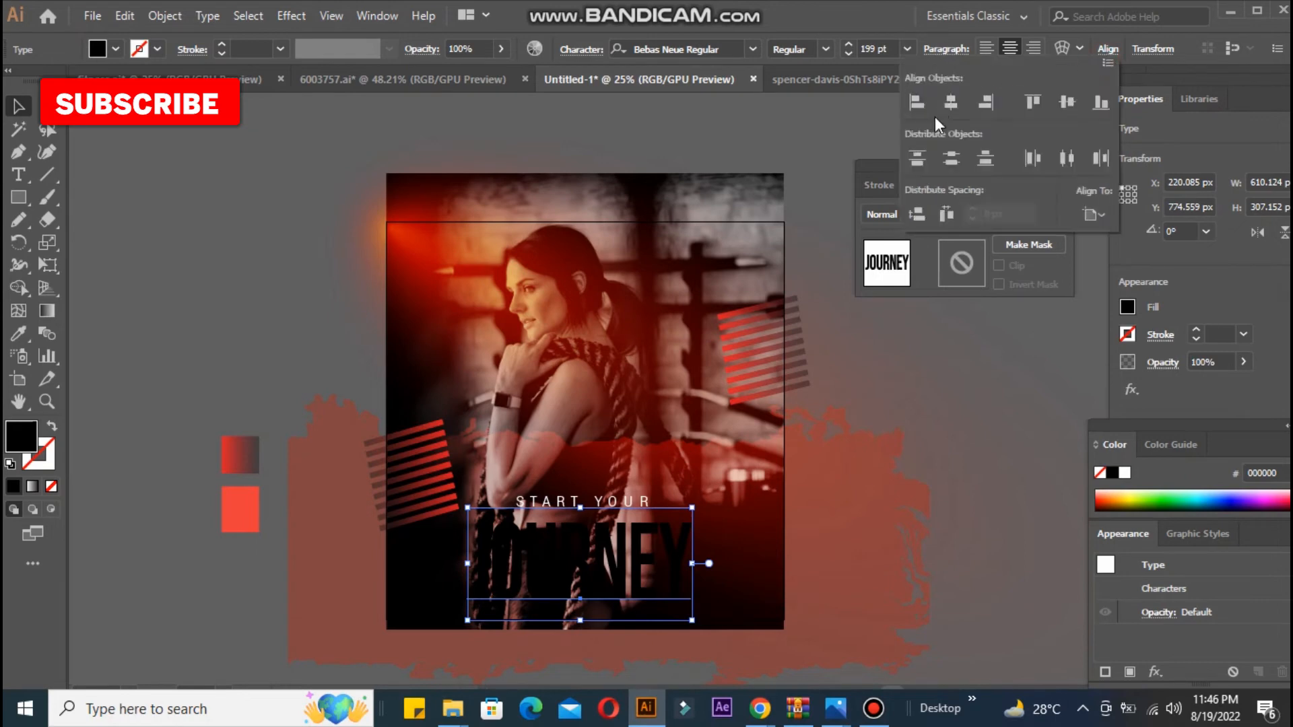
{"action": "left_click", "coordinate": [18, 333]}
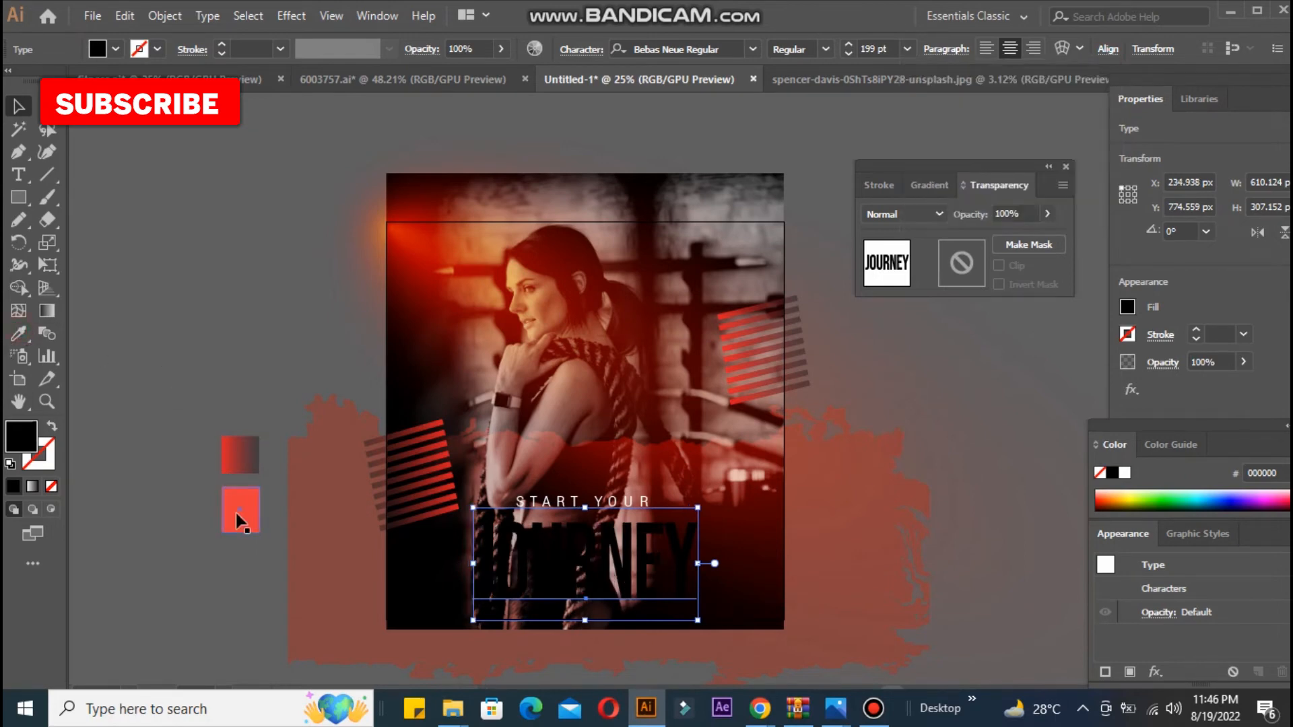
{"action": "left_click", "coordinate": [231, 502]}
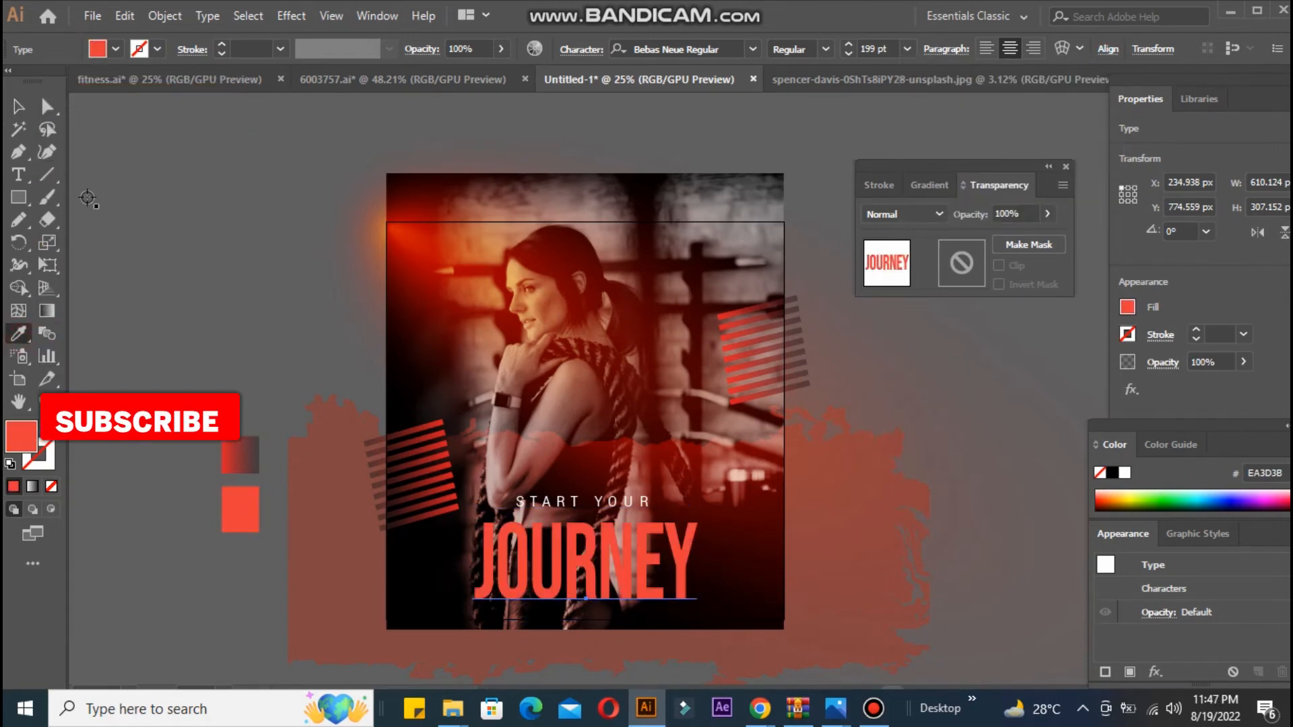
Set the blending mode of the red brush texture group over the photo's lower part to Darken.
{"action": "left_click", "coordinate": [19, 107]}
{"action": "left_click", "coordinate": [112, 210]}
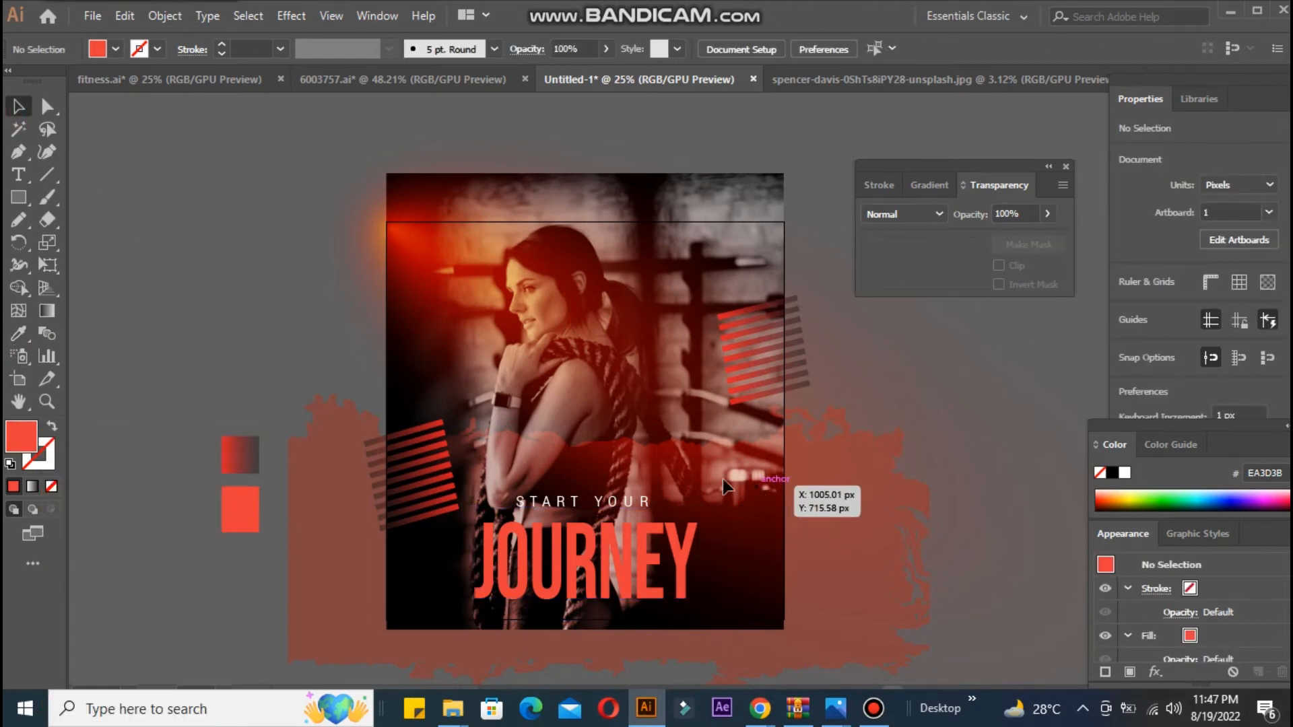
{"action": "key", "text": "ctrl+a"}
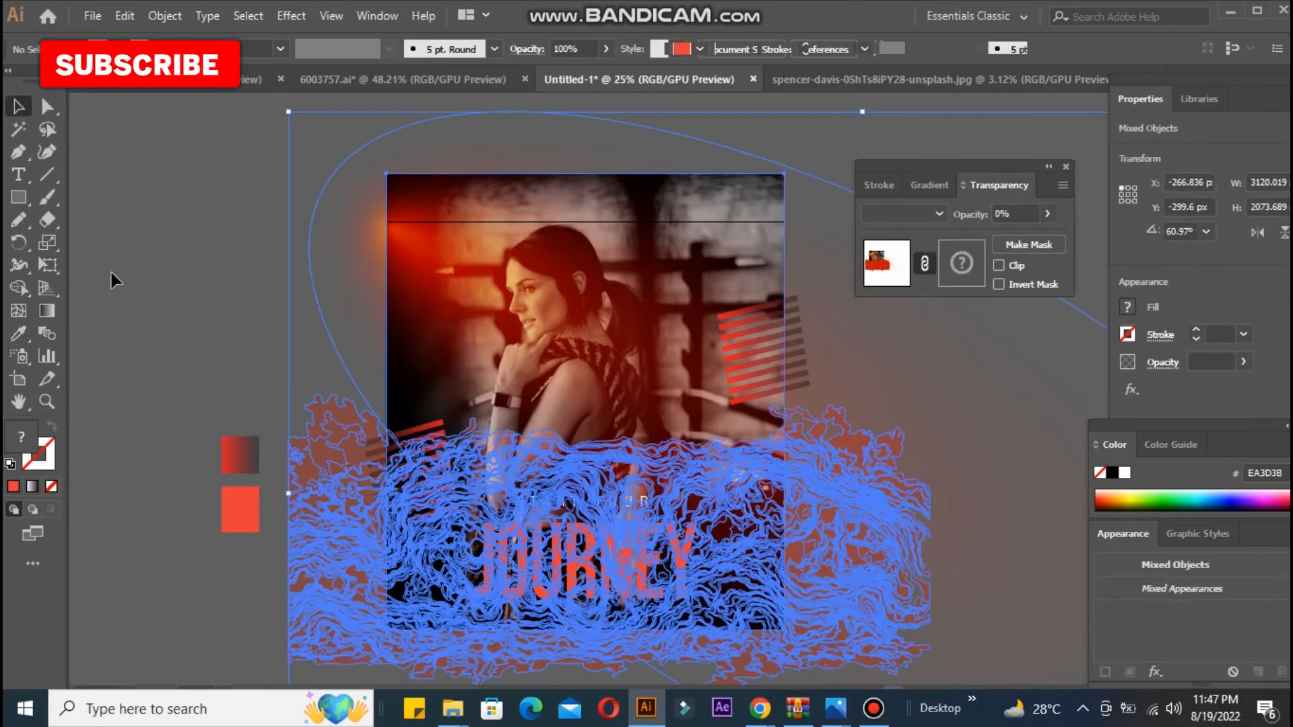
{"action": "left_click", "coordinate": [839, 629]}
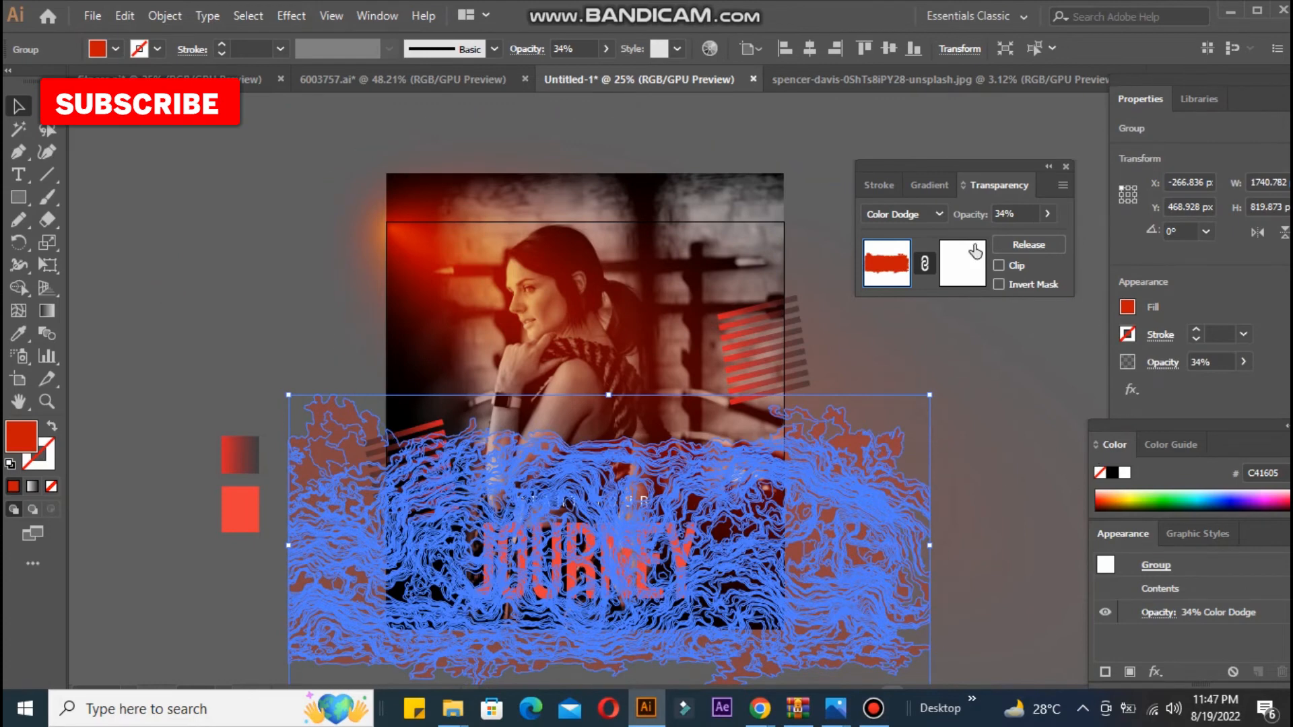
{"action": "left_click", "coordinate": [943, 214]}
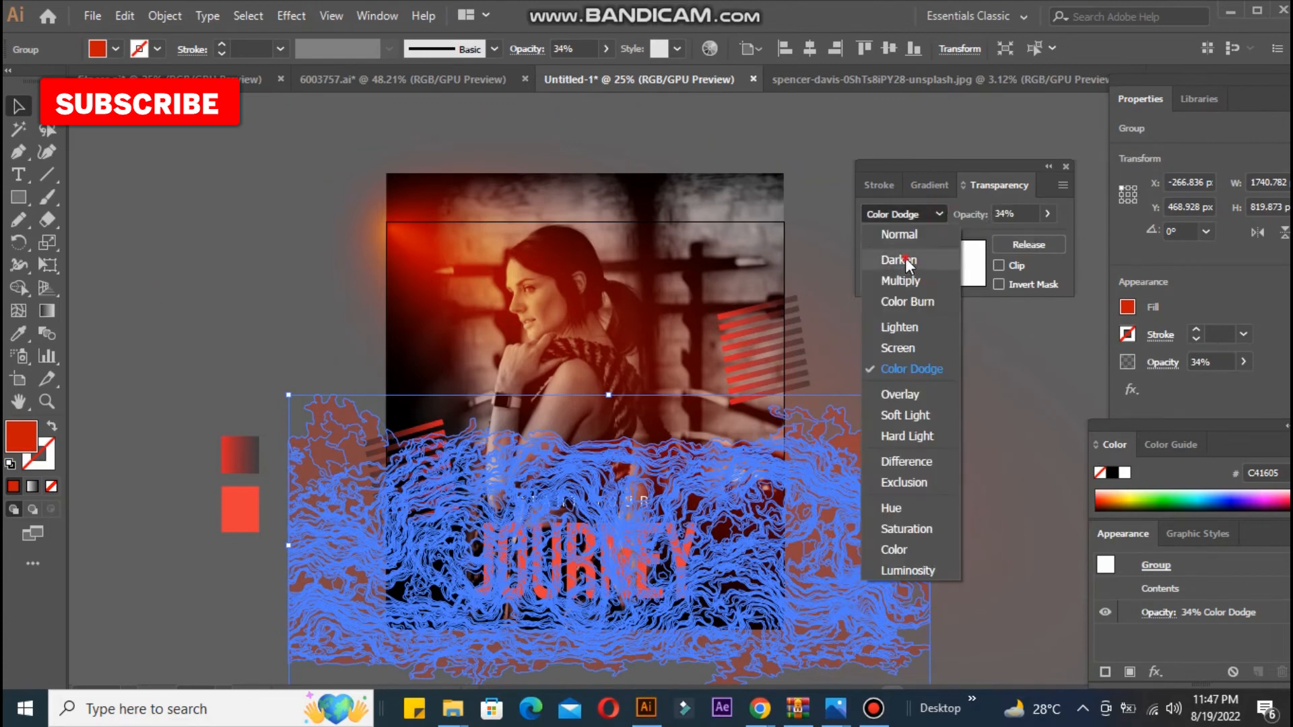
{"action": "left_click", "coordinate": [902, 256]}
{"action": "left_click", "coordinate": [1021, 431]}
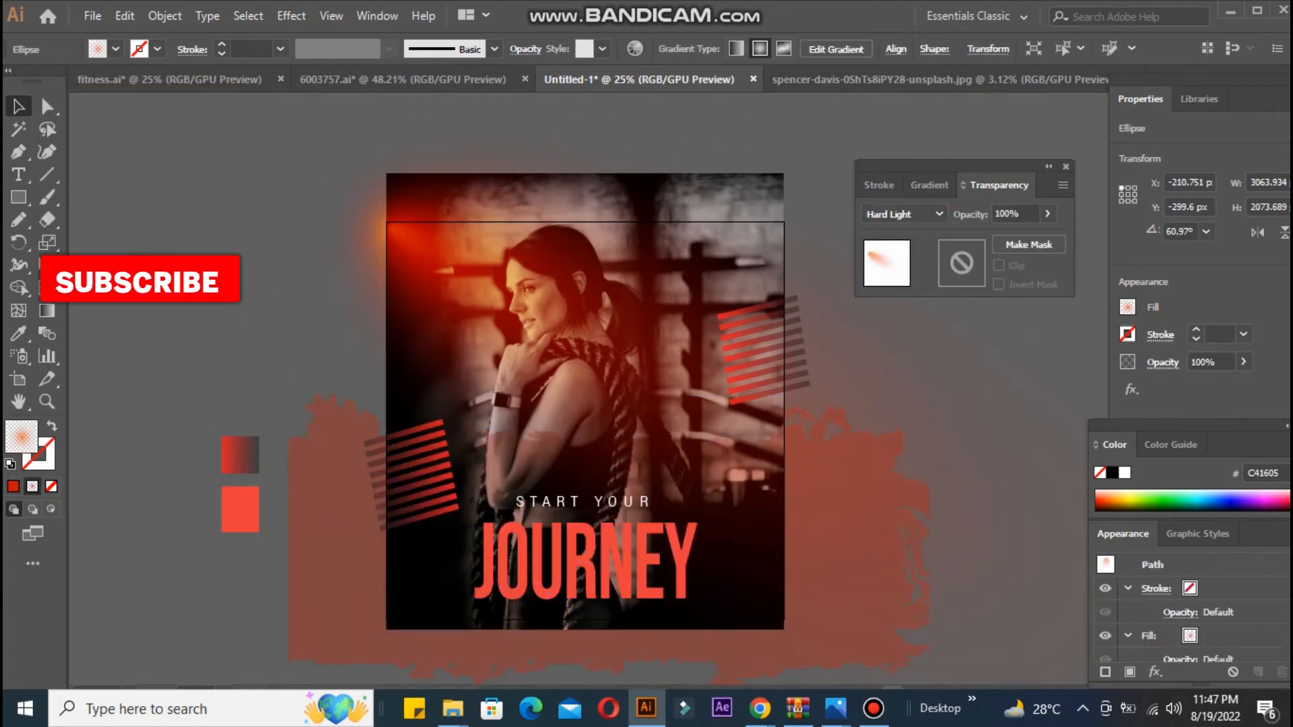
Check the alignment options for the "START YOUR" and "JOURNEY" texts together.
{"action": "left_click", "coordinate": [556, 571]}
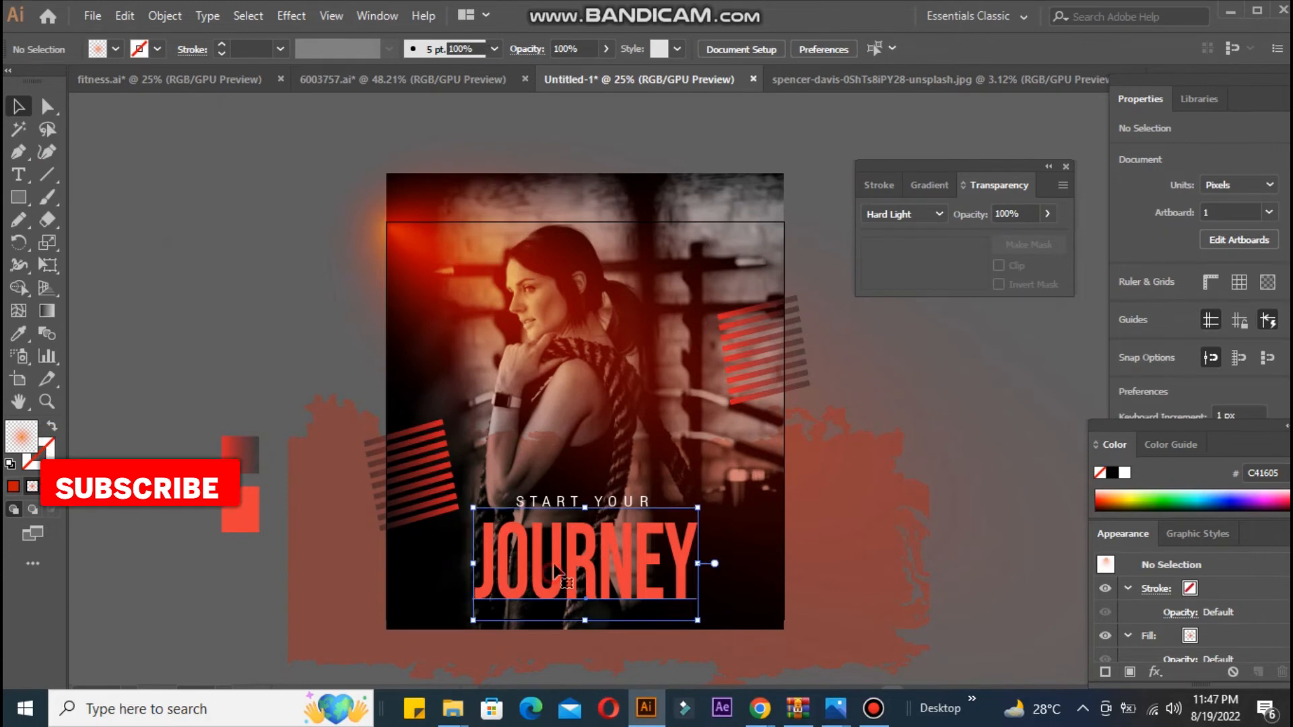
{"action": "left_click", "coordinate": [609, 504], "text": "shift"}
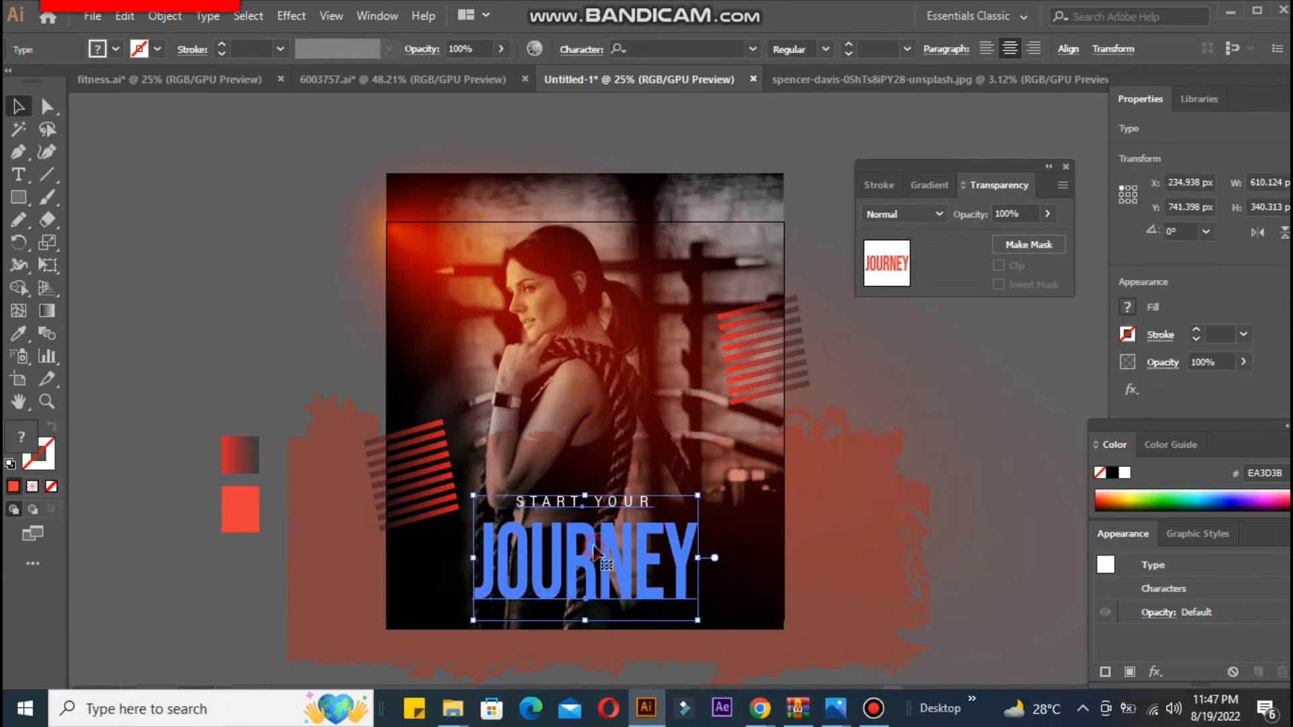
{"action": "left_click", "coordinate": [1067, 49]}
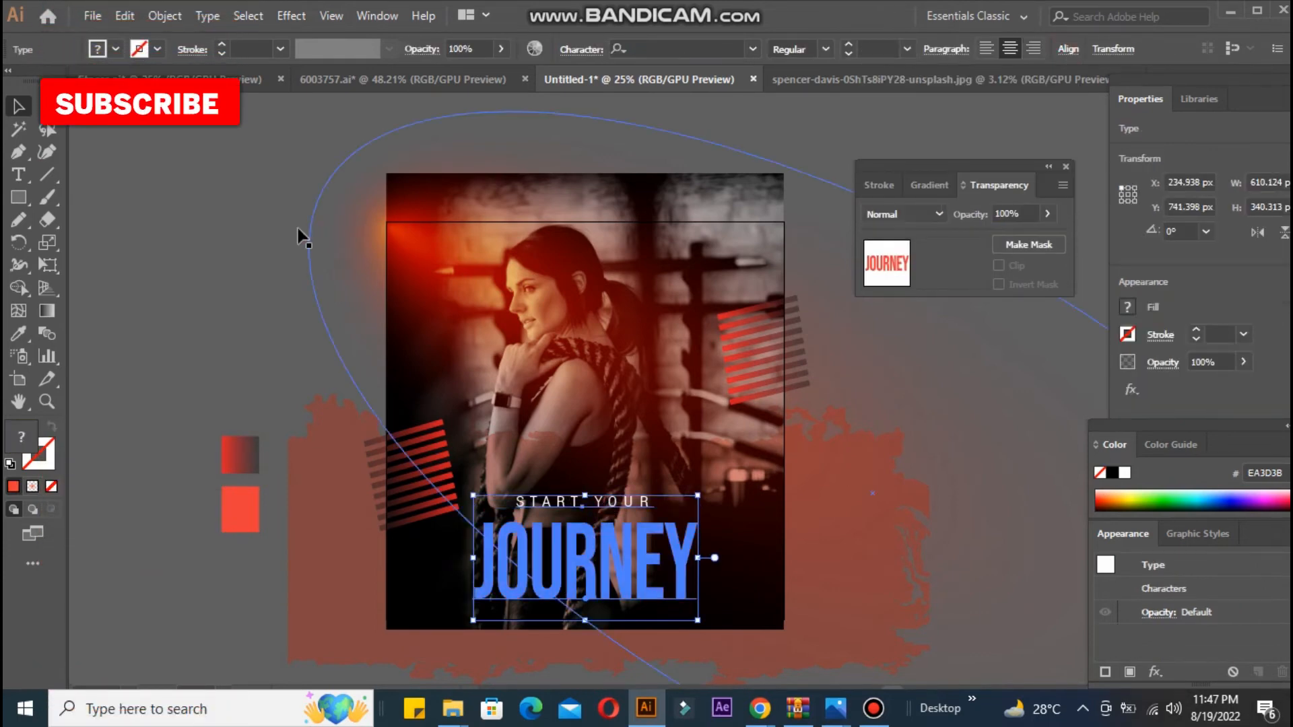
{"action": "left_click", "coordinate": [219, 236]}
Draw a rectangle about 339 × 63 px on the empty canvas beside the photo and slant its left end by shifting the upper-left corner inward.
{"action": "left_click", "coordinate": [18, 199]}
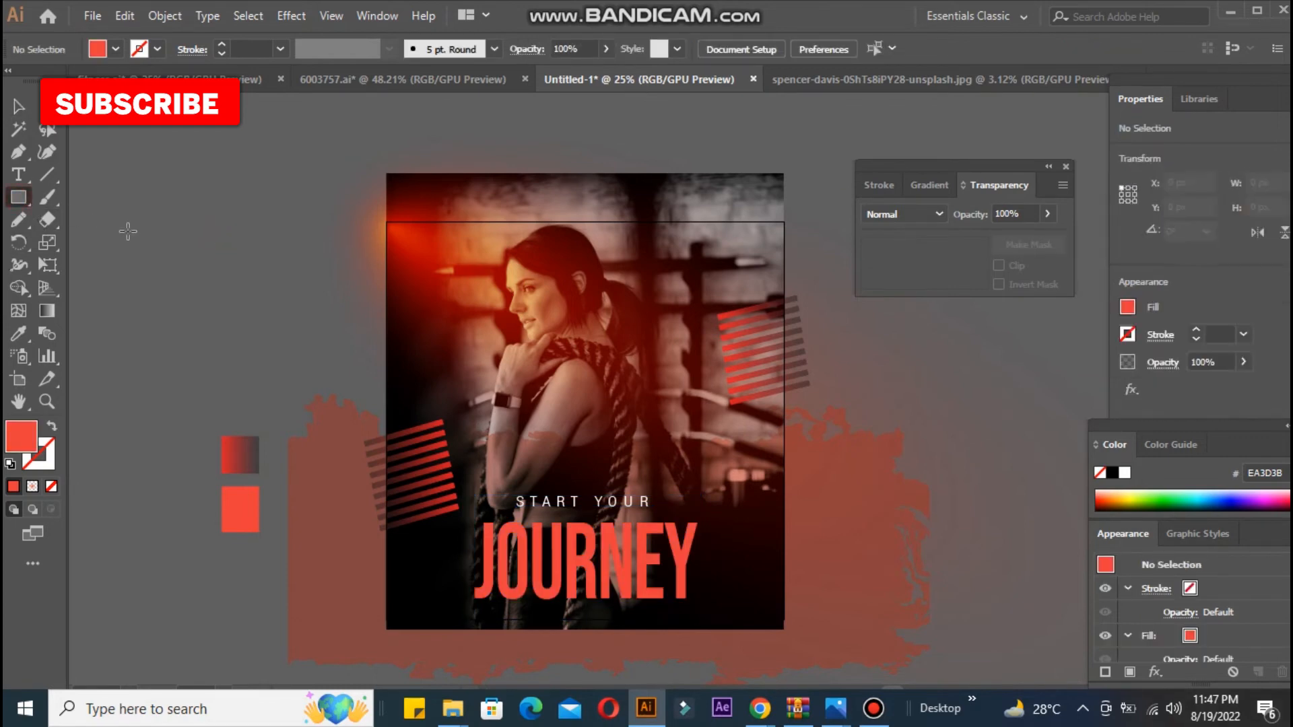
{"action": "left_click_drag", "start_coordinate": [168, 234], "coordinate": [248, 246]}
{"action": "key", "text": "a"}
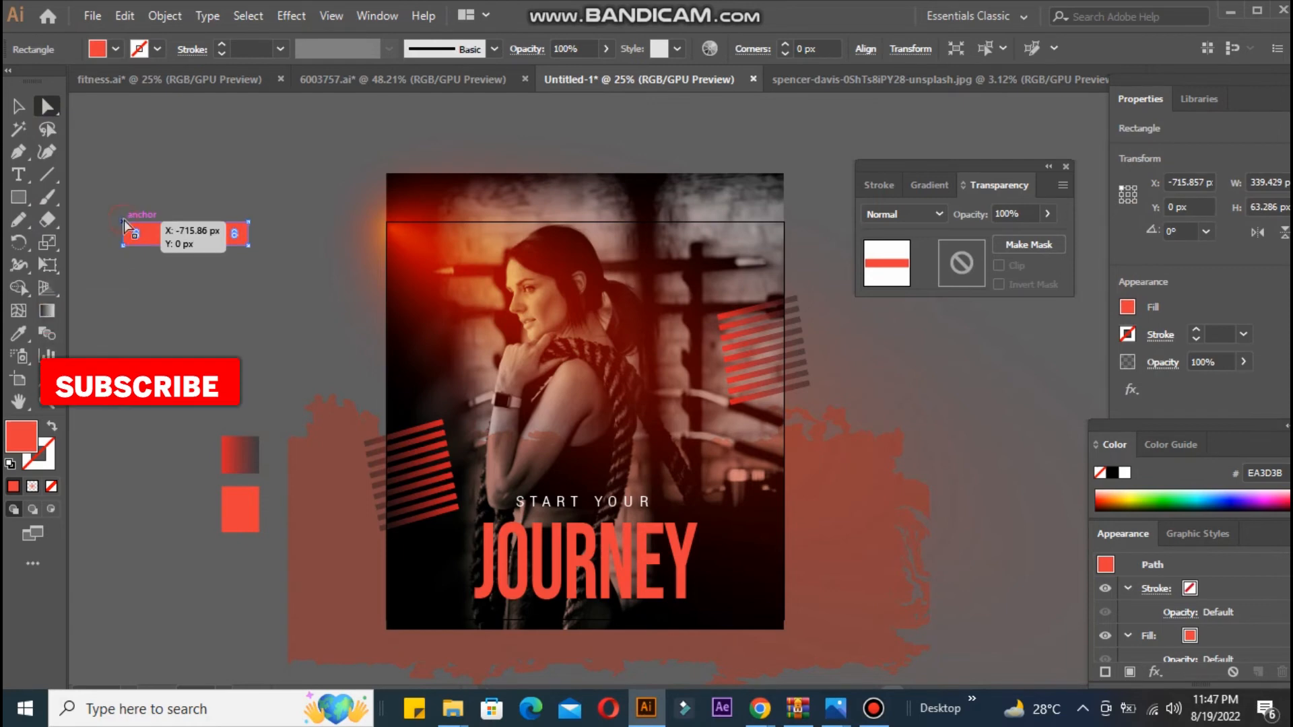
{"action": "left_click_drag", "start_coordinate": [124, 219], "coordinate": [125, 220]}
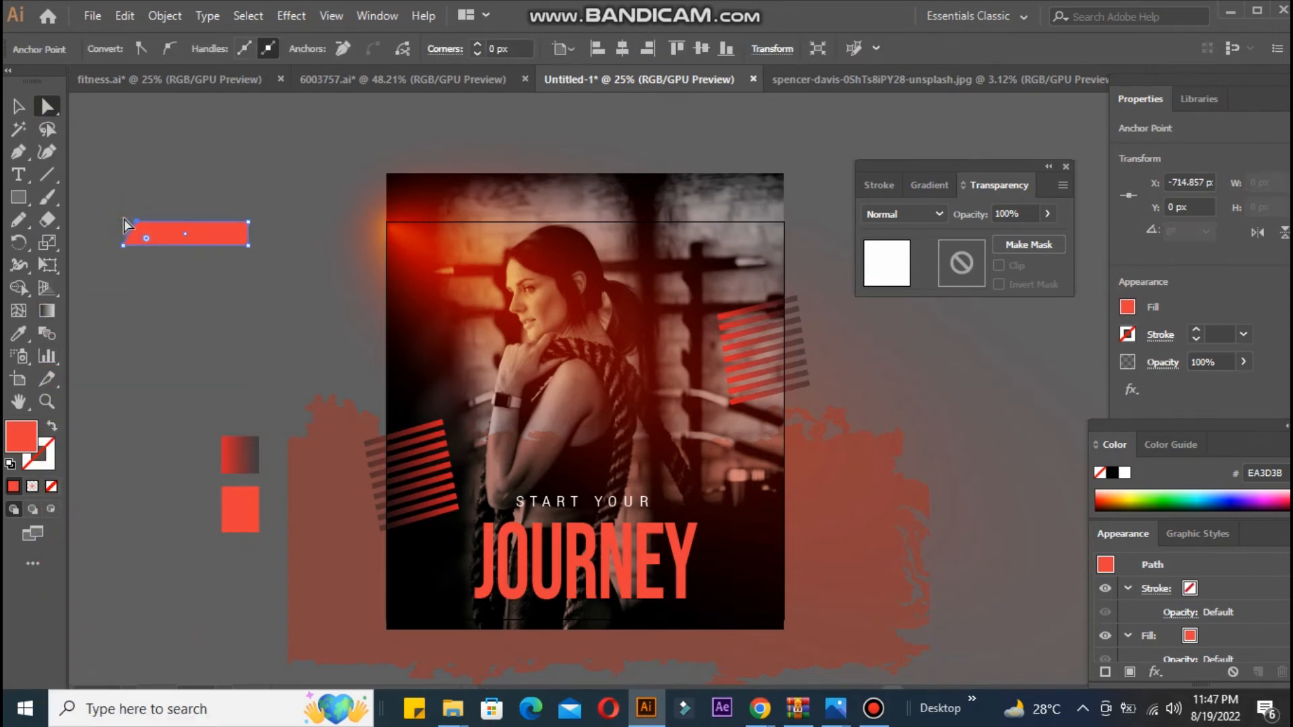
Give the slanted bar the gradient sample square's fill and place it in the artboard's lower-right corner.
{"action": "left_click", "coordinate": [18, 333]}
{"action": "left_click", "coordinate": [241, 453]}
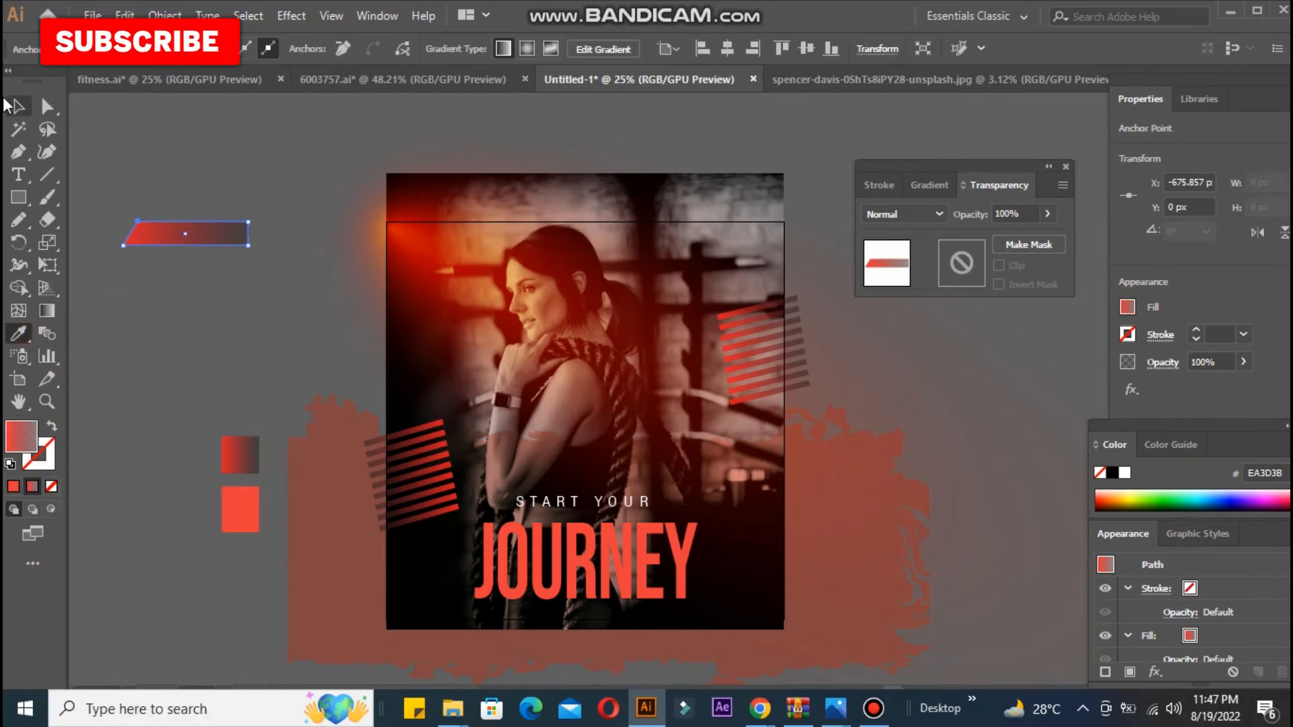
{"action": "left_click", "coordinate": [10, 106]}
{"action": "left_click_drag", "start_coordinate": [156, 227], "coordinate": [632, 610]}
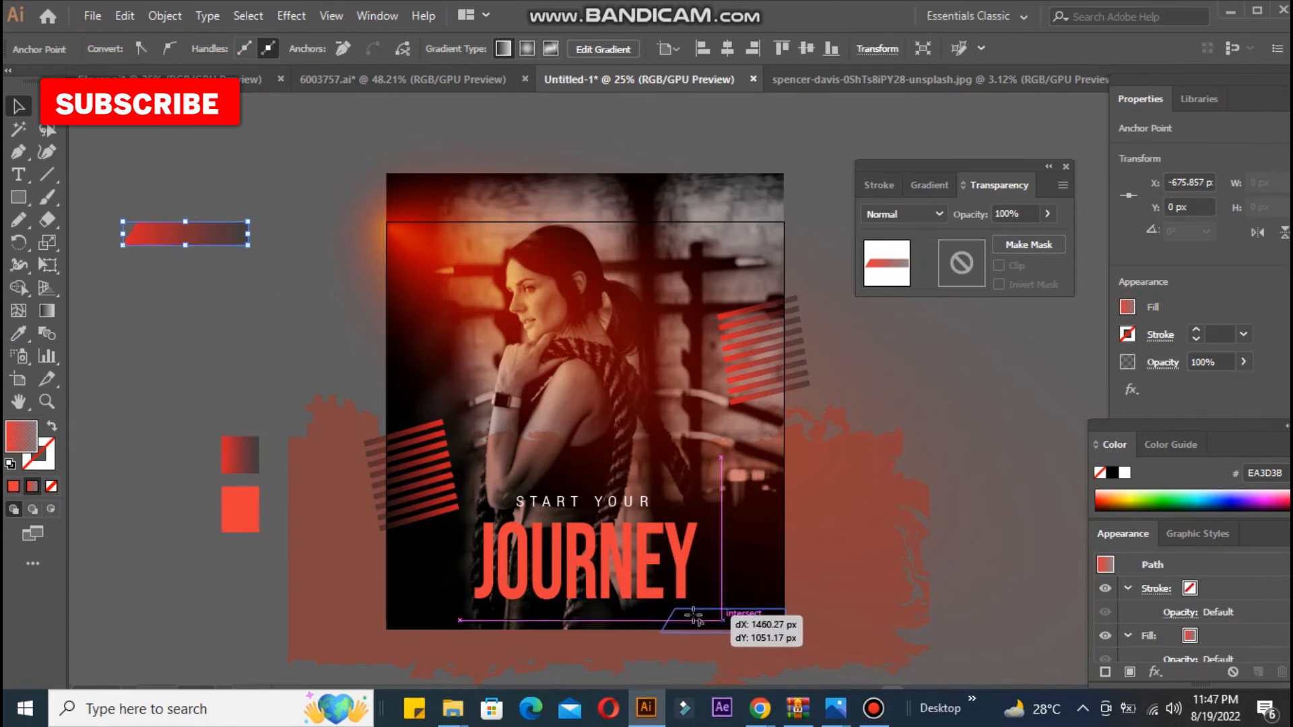
{"action": "left_click_drag", "start_coordinate": [695, 613], "coordinate": [695, 613]}
{"action": "left_click", "coordinate": [154, 345]}
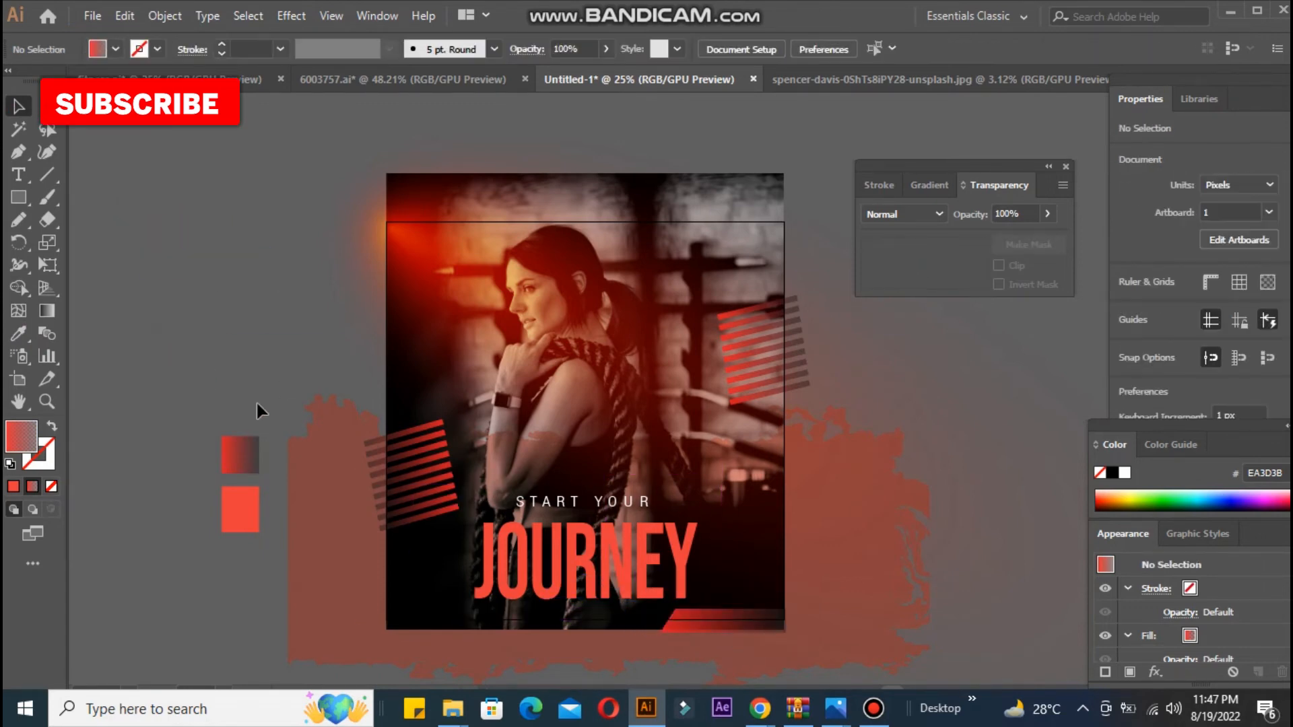
Nudge the slanted gradient bar slightly up and to the right along the artboard's bottom edge.
{"action": "left_click", "coordinate": [773, 628]}
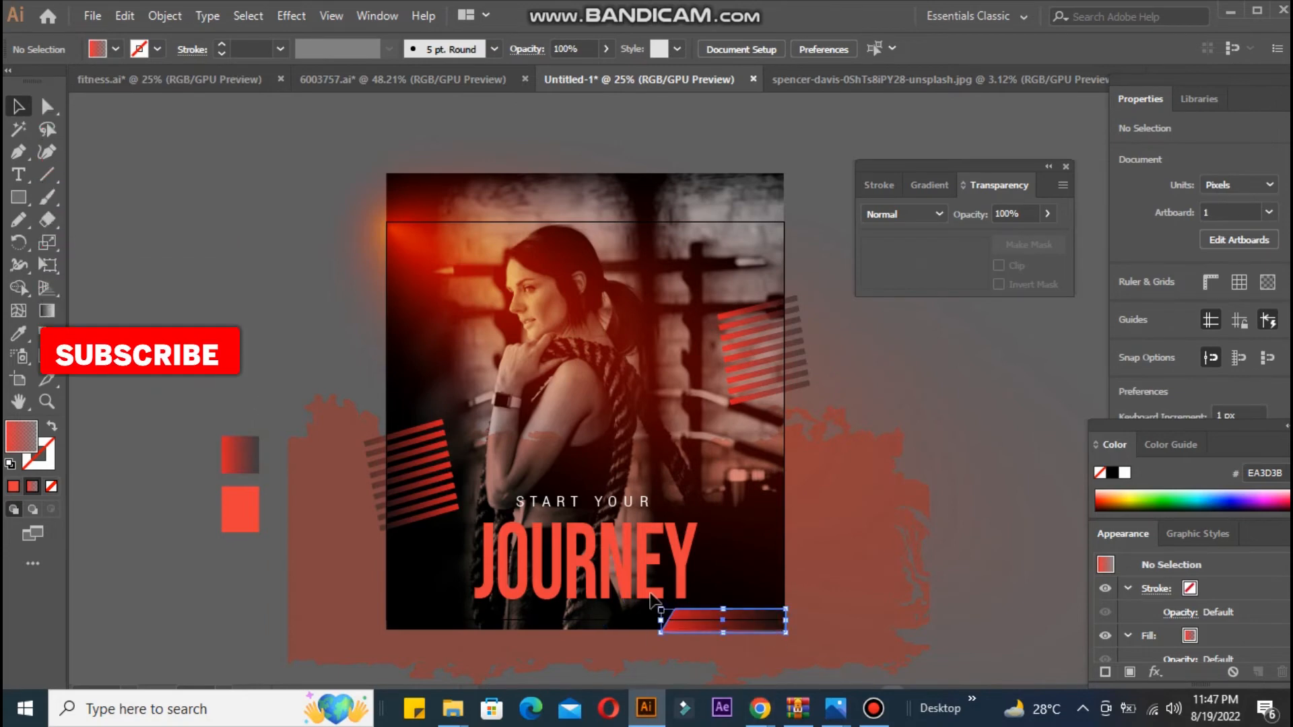
{"action": "left_click", "coordinate": [195, 322]}
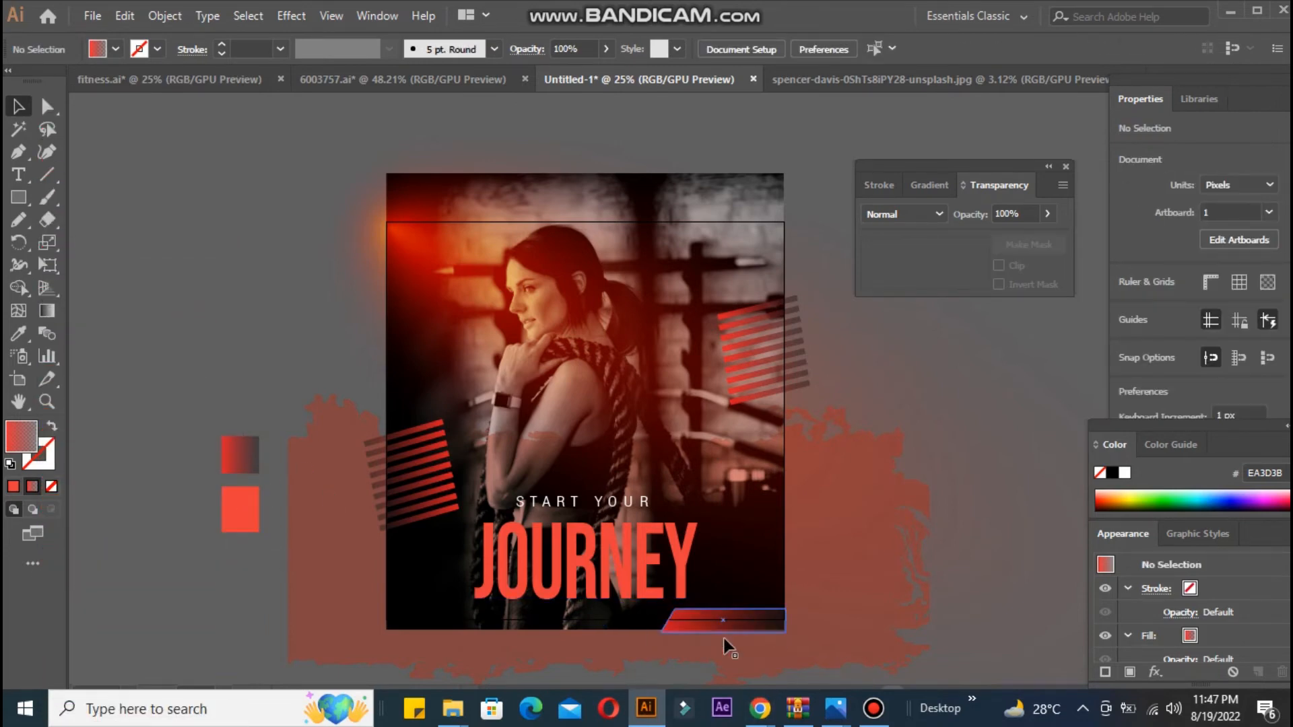
{"action": "left_click_drag", "start_coordinate": [737, 622], "coordinate": [737, 620]}
{"action": "left_click", "coordinate": [364, 337]}
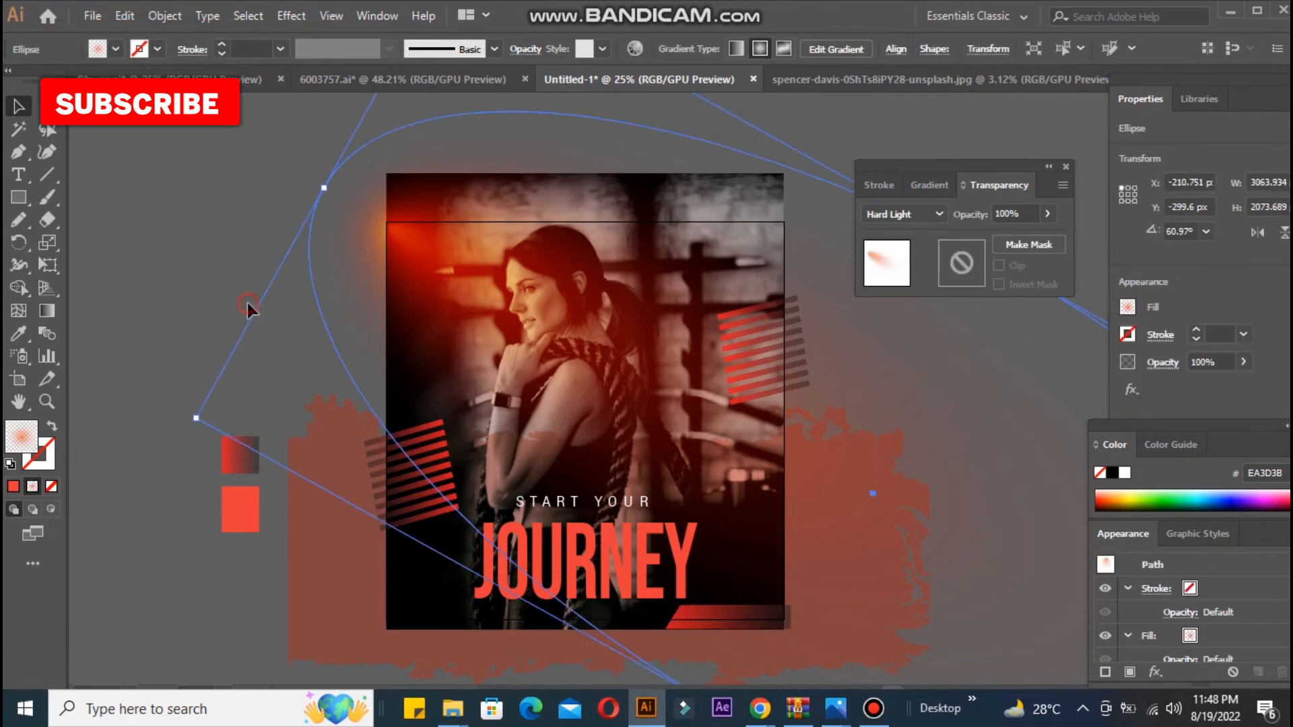
Move "JOURNEY" slightly up towards "START YOUR" and centre it horizontally on the artboard.
{"action": "left_click_drag", "start_coordinate": [554, 535], "coordinate": [554, 531]}
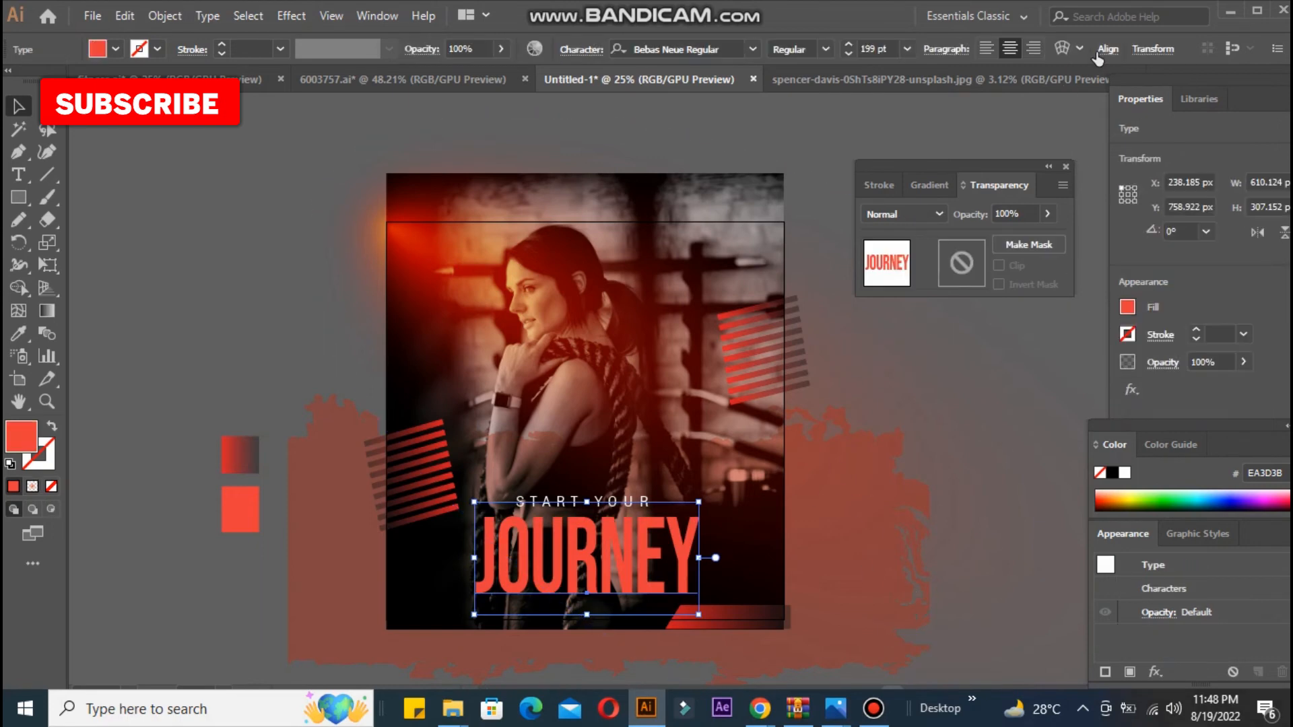
{"action": "left_click", "coordinate": [1098, 54]}
{"action": "left_click", "coordinate": [954, 108]}
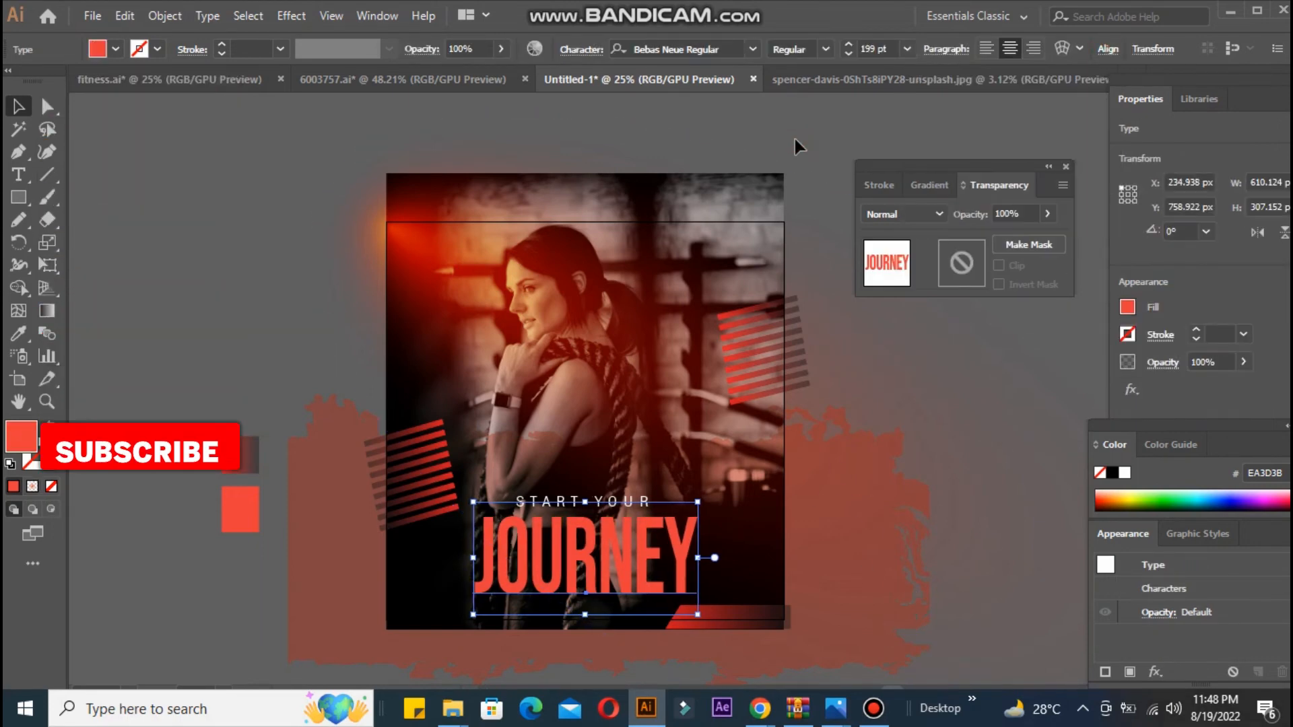
{"action": "left_click_drag", "start_coordinate": [291, 383], "coordinate": [636, 526]}
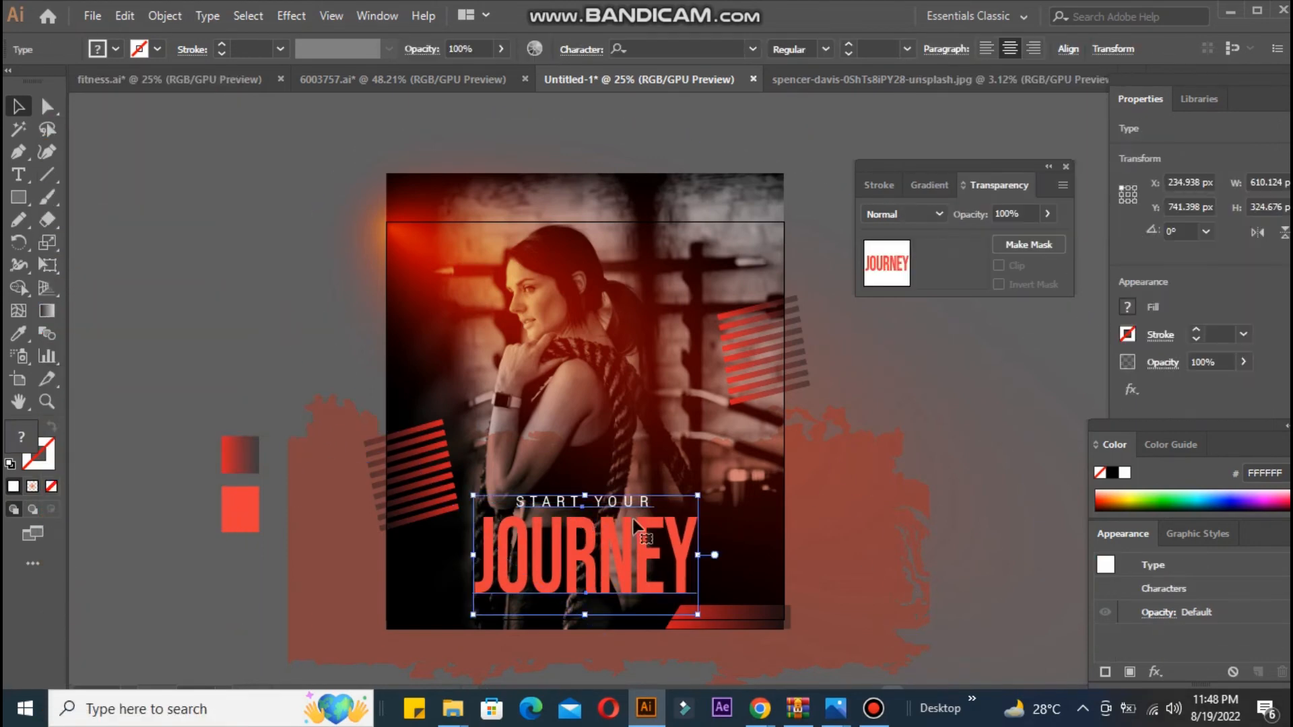
{"action": "left_click", "coordinate": [1068, 50]}
{"action": "left_click", "coordinate": [309, 172]}
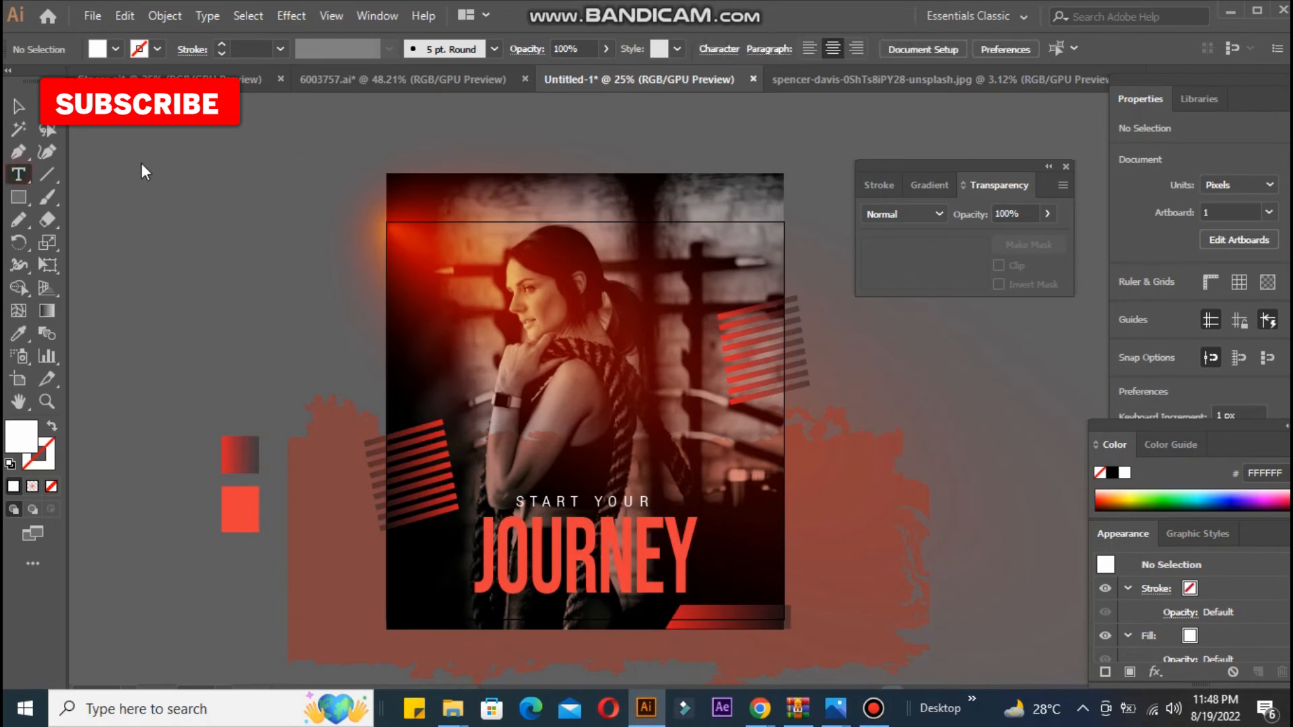
{"action": "left_click", "coordinate": [194, 160]}
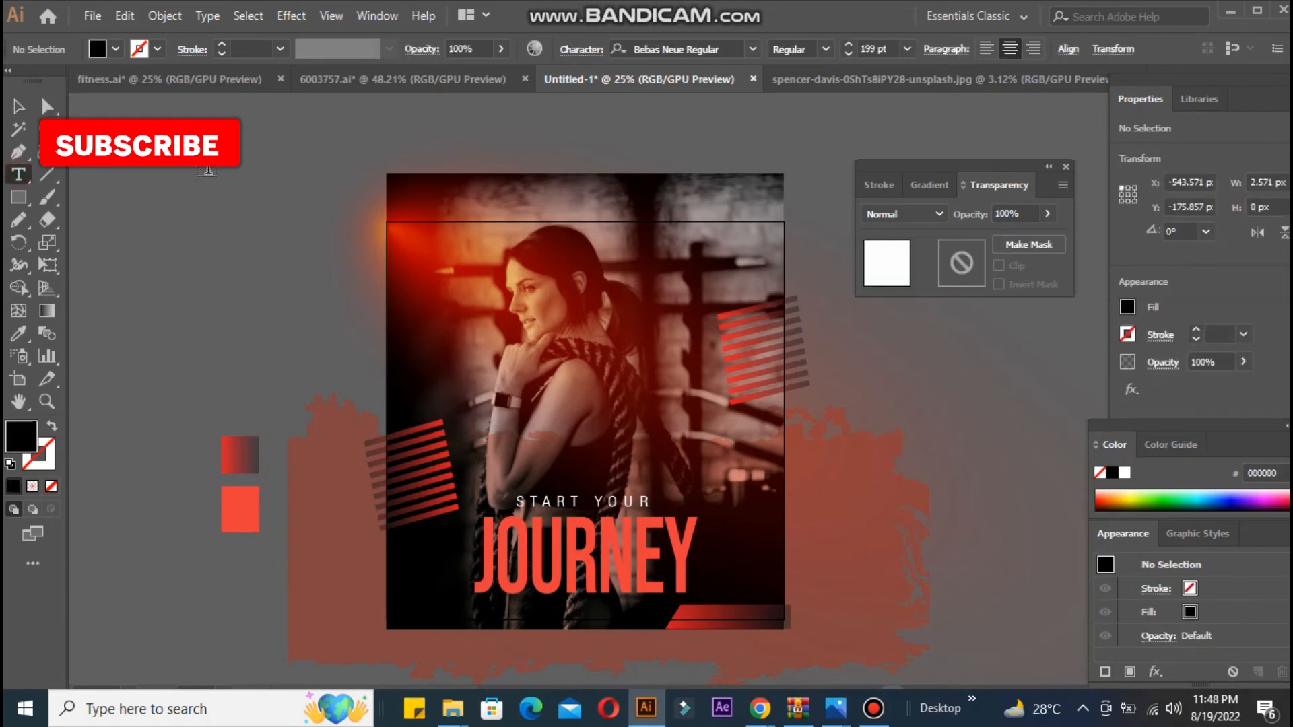
{"action": "key", "text": "Escape"}
{"action": "left_click", "coordinate": [204, 157]}
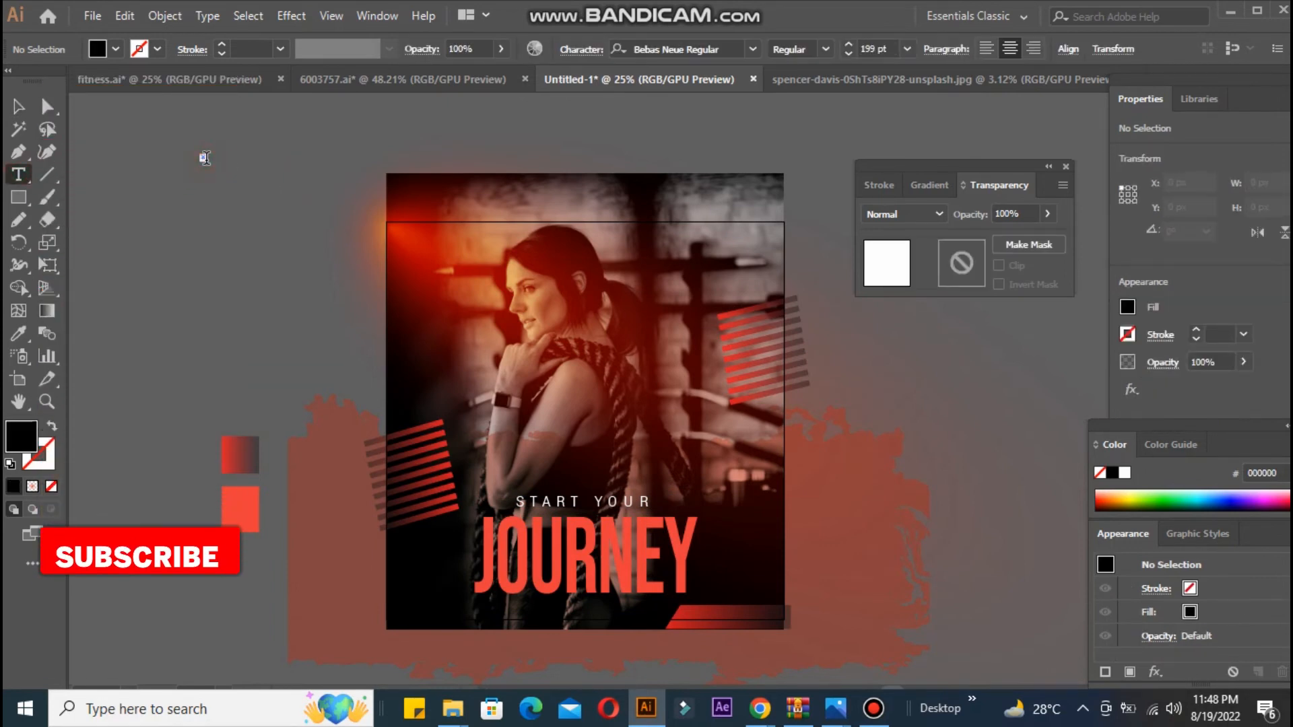
{"action": "left_click", "coordinate": [17, 106]}
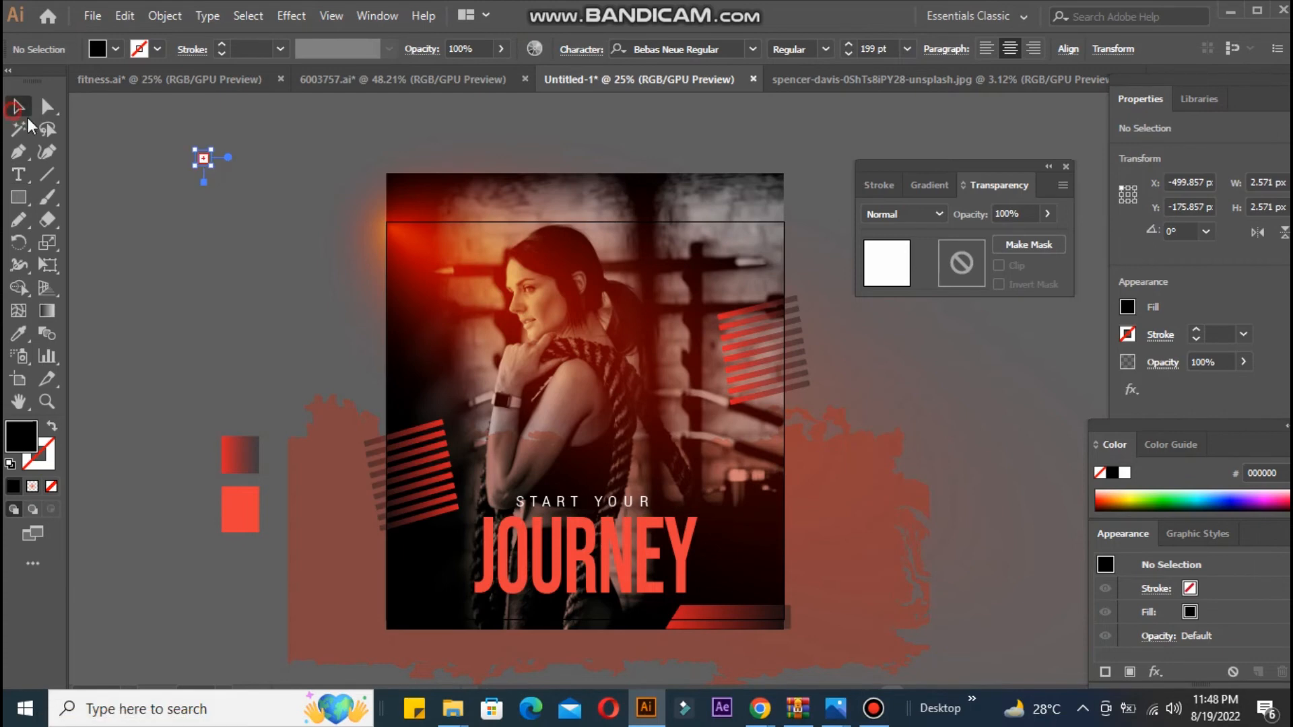
{"action": "left_click", "coordinate": [211, 188]}
Add the two-line text "LOGO HERE" on the empty canvas beside the photo and scale it down to about 53 pt.
{"action": "key", "text": "t"}
{"action": "left_click", "coordinate": [173, 201]}
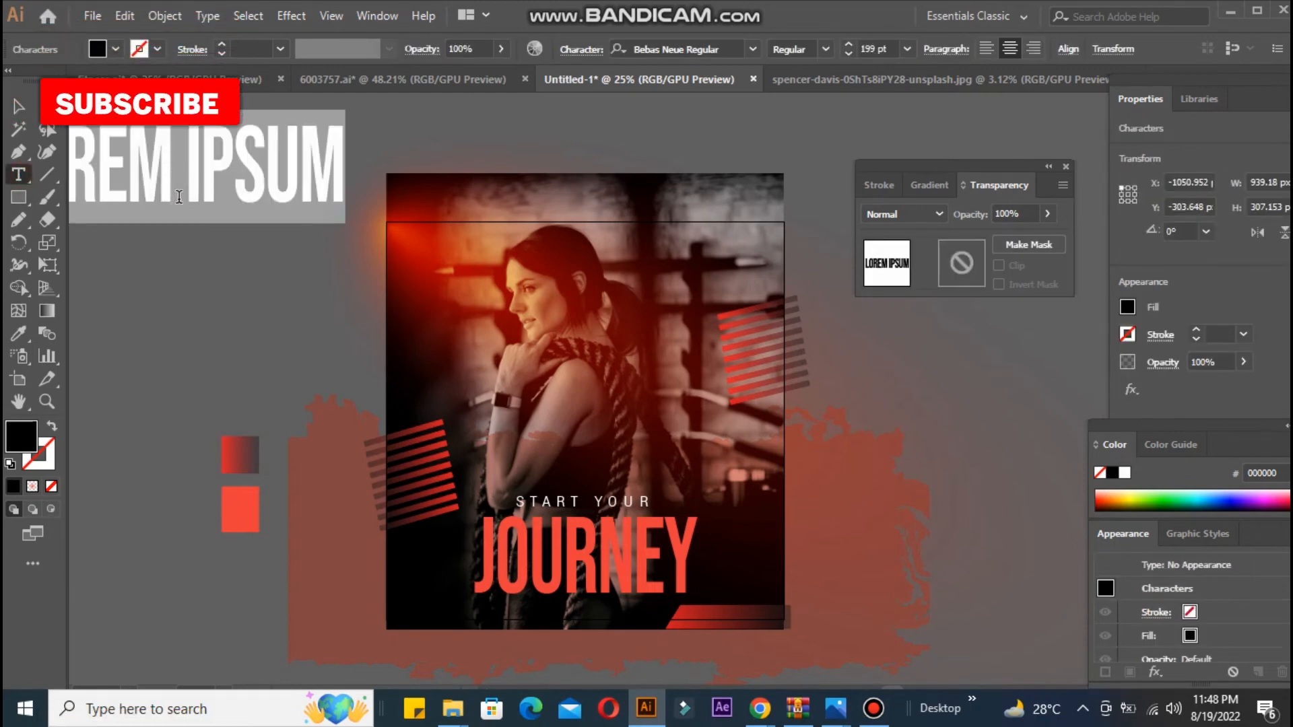
{"action": "type", "text": "LOGO"}
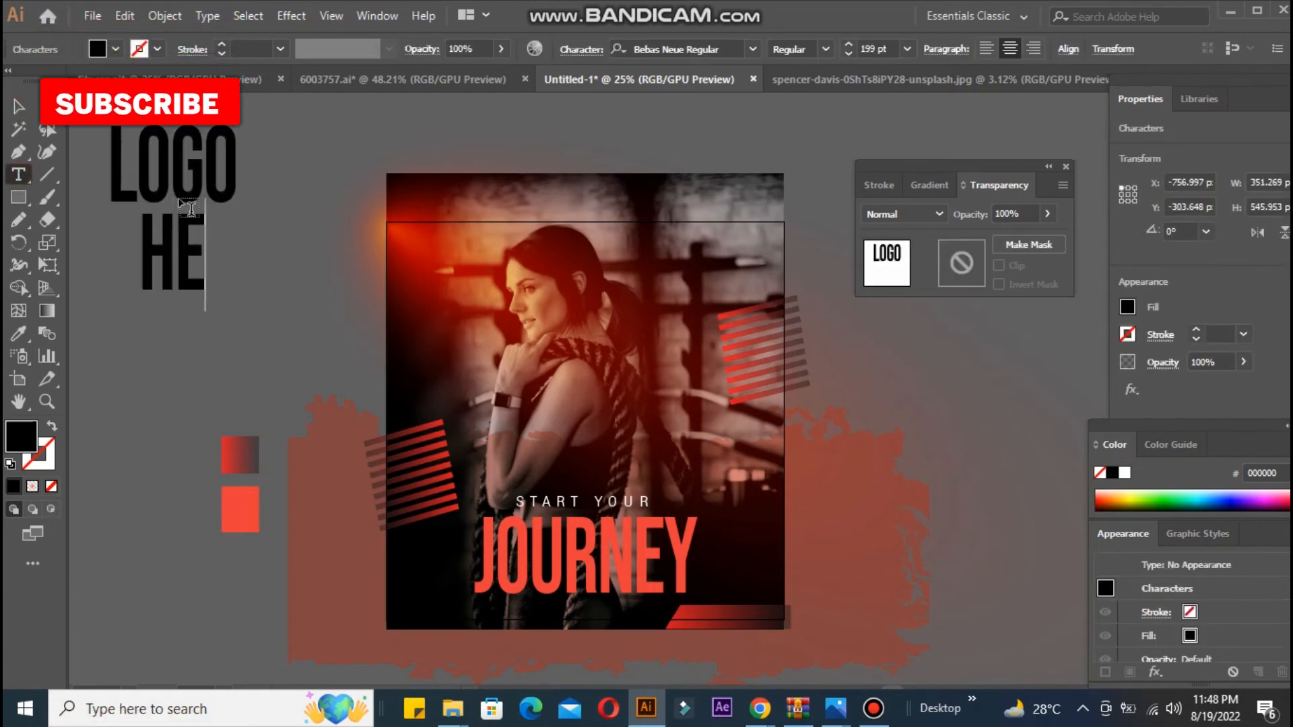
{"action": "left_click_drag", "start_coordinate": [163, 195], "coordinate": [143, 163]}
Set the "LOGO HERE" text in Myriad Pro Semibold and colour it white.
{"action": "left_click", "coordinate": [751, 52]}
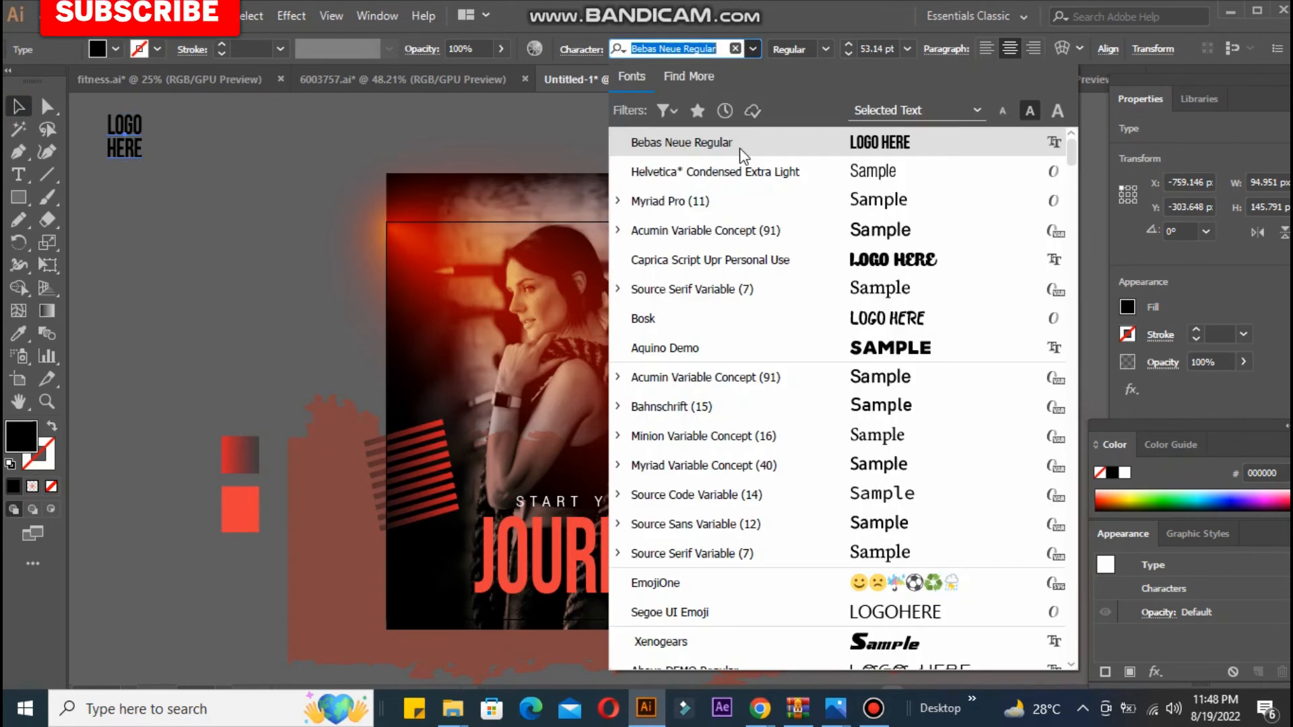
{"action": "left_click", "coordinate": [743, 196]}
{"action": "left_click", "coordinate": [825, 49]}
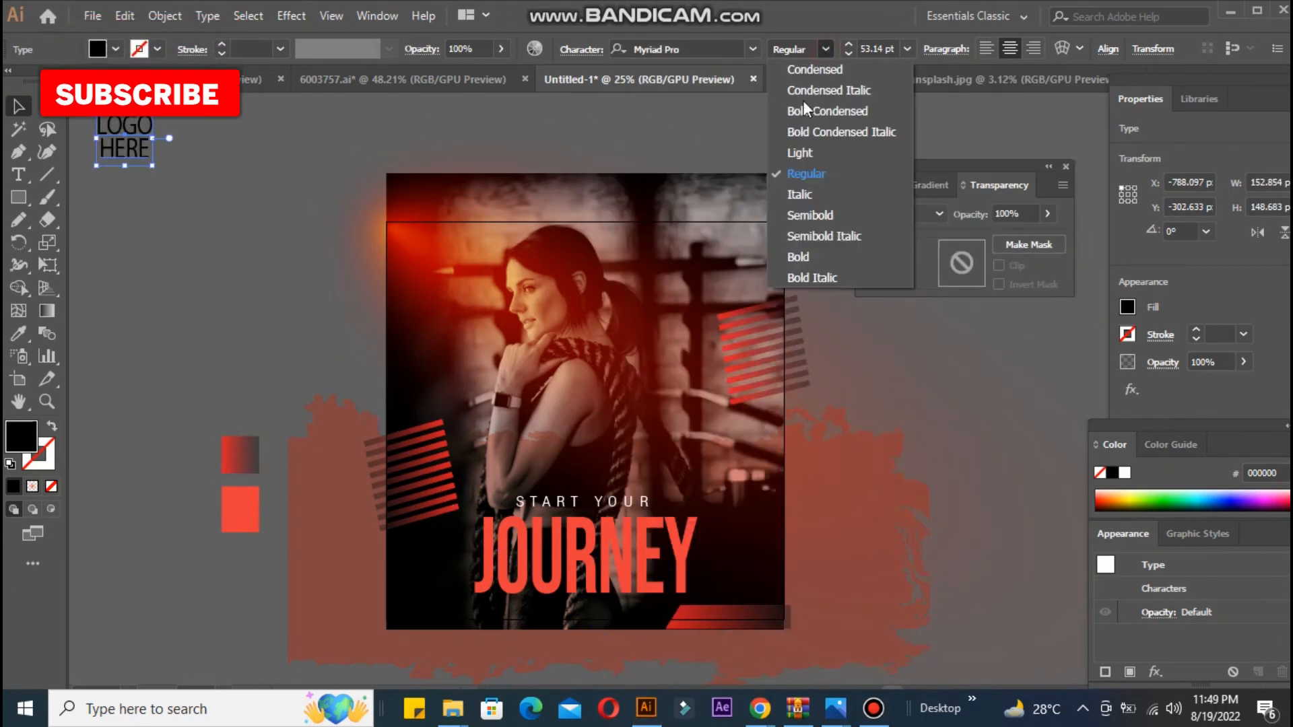
{"action": "left_click", "coordinate": [810, 219]}
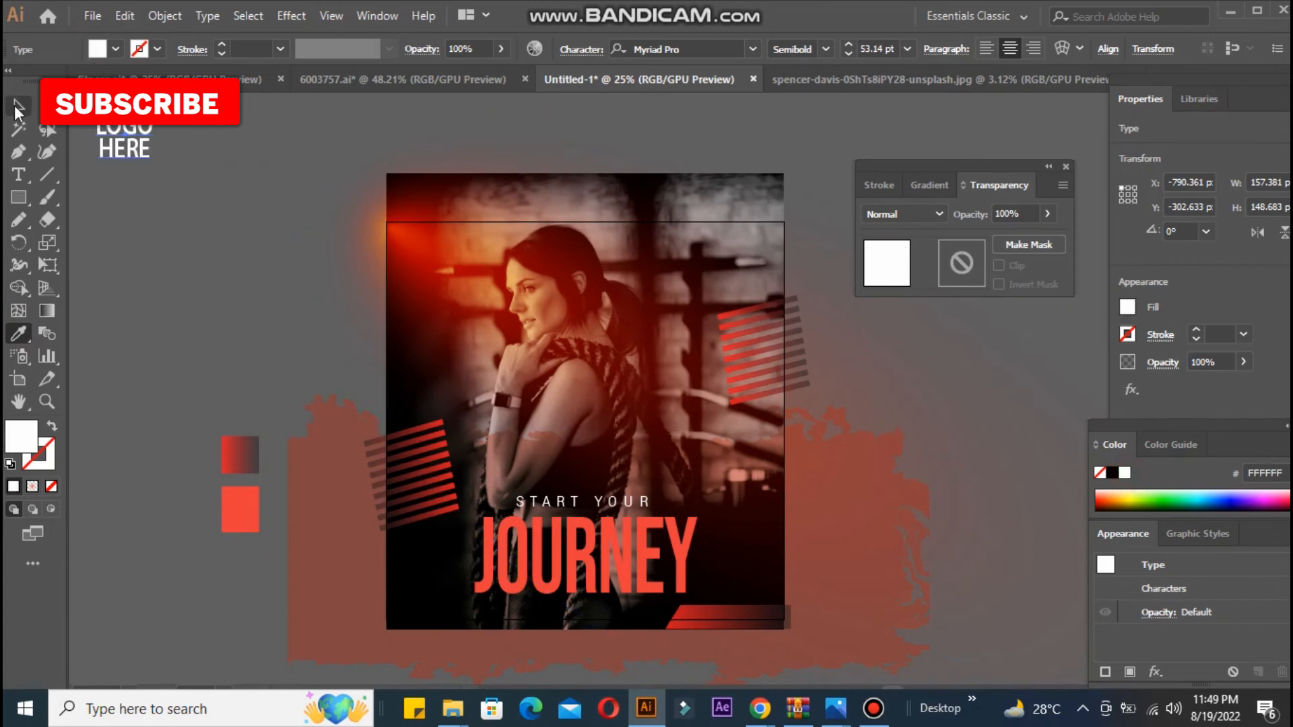
Place "LOGO HERE" in the photo's upper-right corner at about 41 pt and 72% opacity.
{"action": "left_click_drag", "start_coordinate": [159, 168], "coordinate": [758, 240]}
{"action": "left_click", "coordinate": [188, 164]}
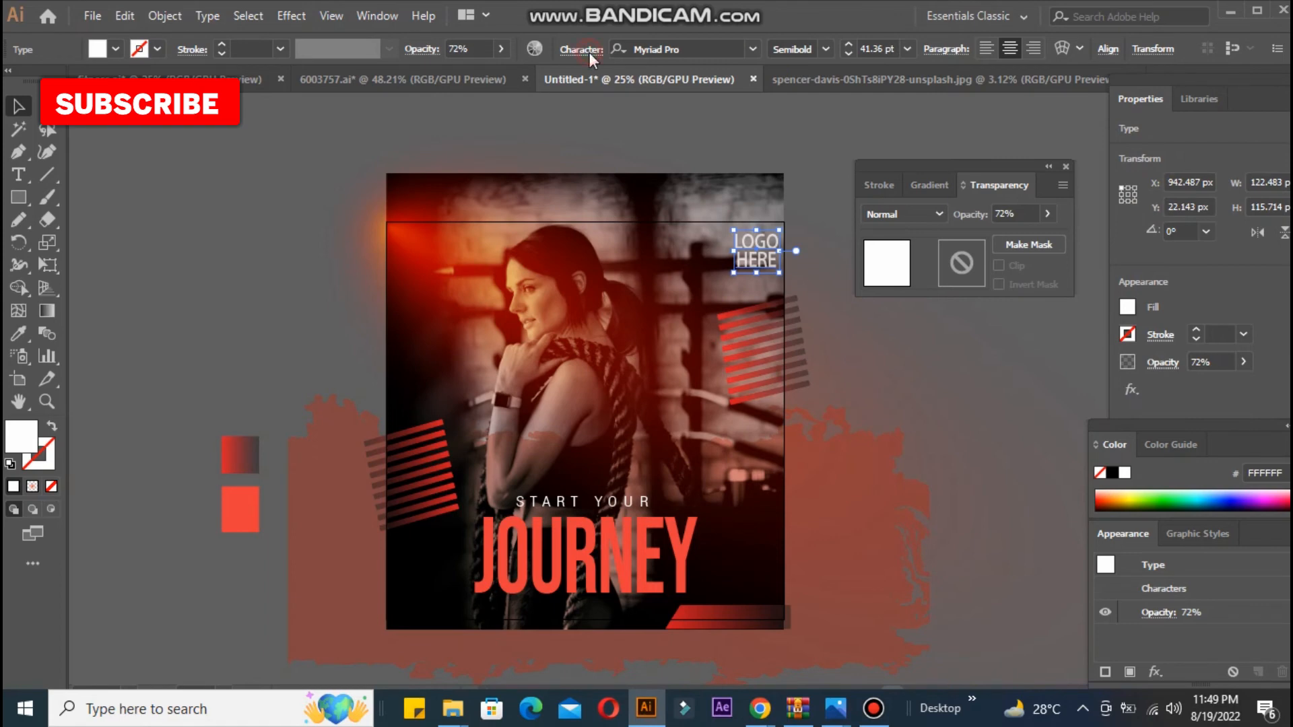
Set the "LOGO HERE" text's tracking to -5 and its leading to 56 pt.
{"action": "left_click", "coordinate": [581, 49]}
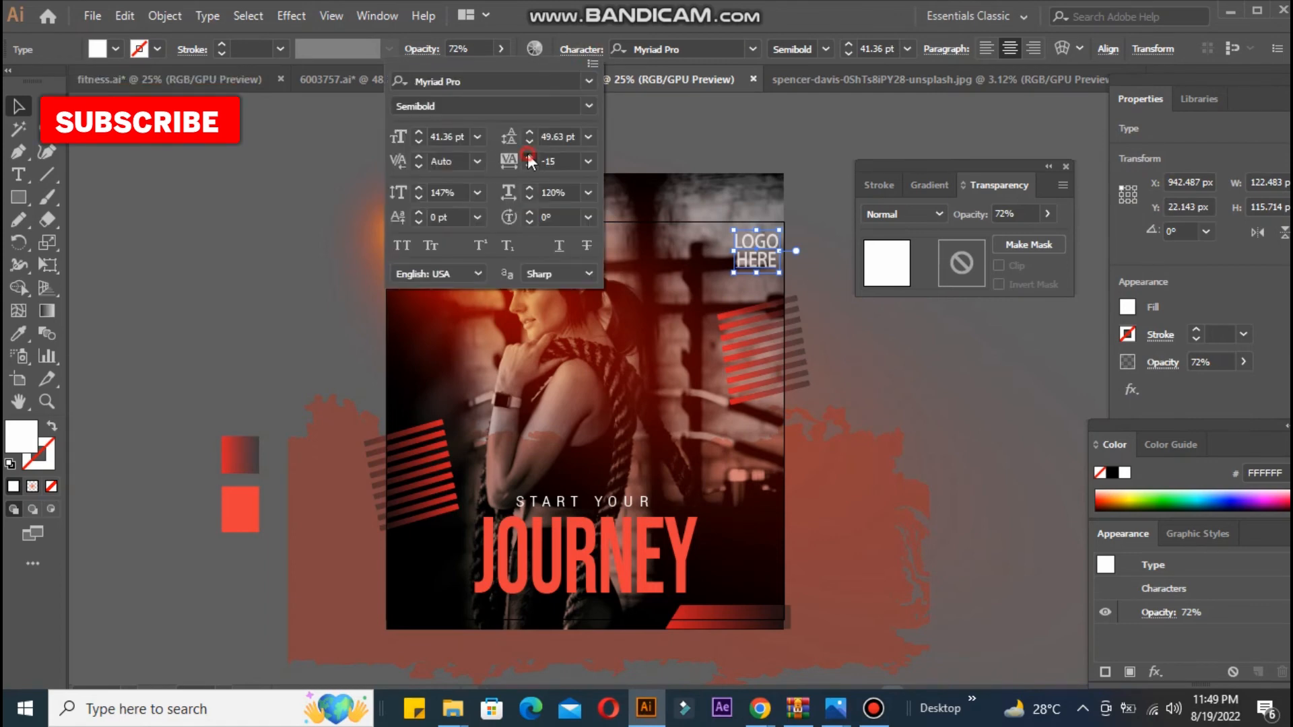
{"action": "left_click", "coordinate": [529, 158]}
{"action": "left_click", "coordinate": [530, 132]}
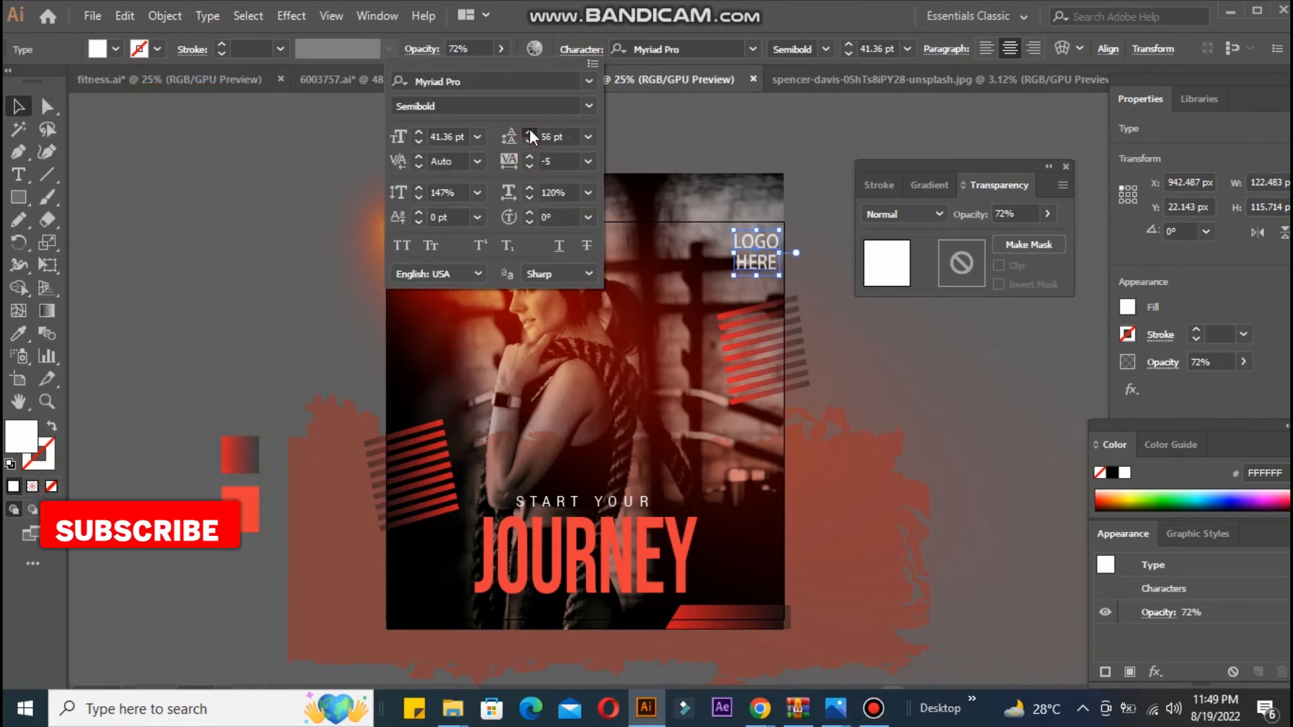
{"action": "left_click", "coordinate": [273, 188]}
Shift "LOGO HERE" slightly down and inward from the artboard's right edge.
{"action": "left_click_drag", "start_coordinate": [742, 241], "coordinate": [743, 256]}
{"action": "left_click", "coordinate": [265, 190]}
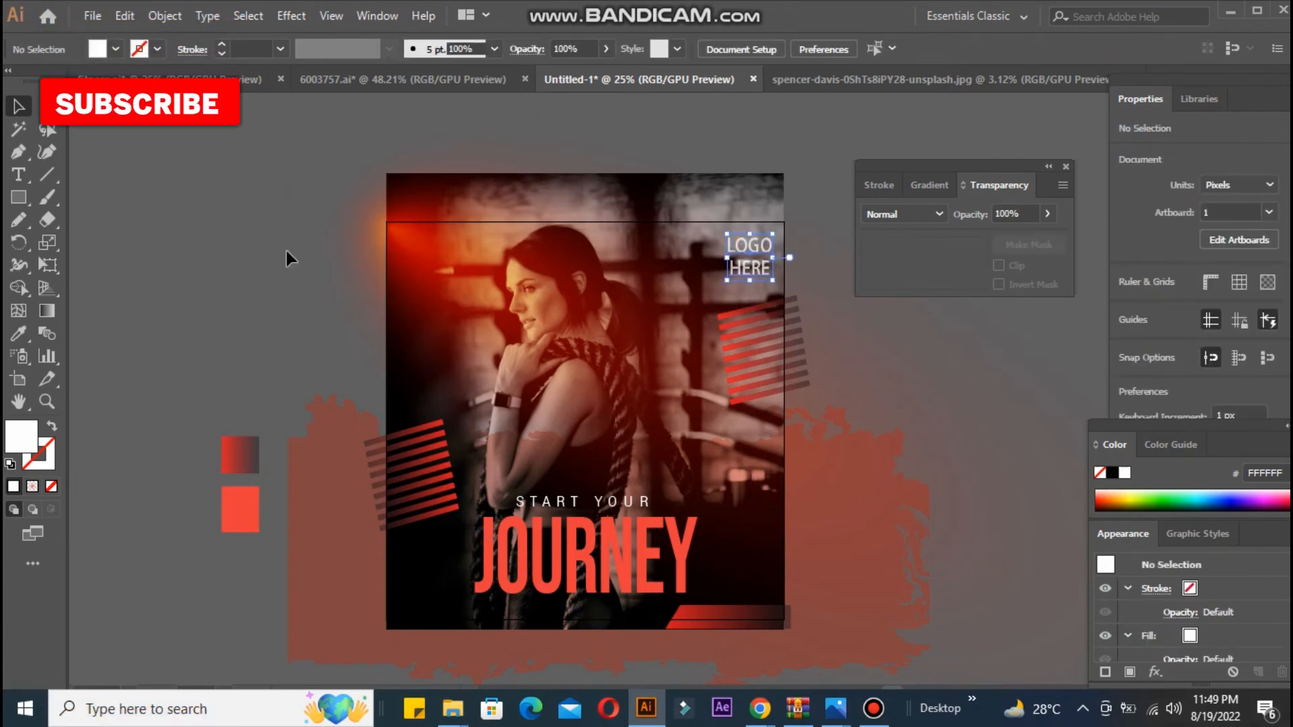
{"action": "left_click", "coordinate": [291, 248]}
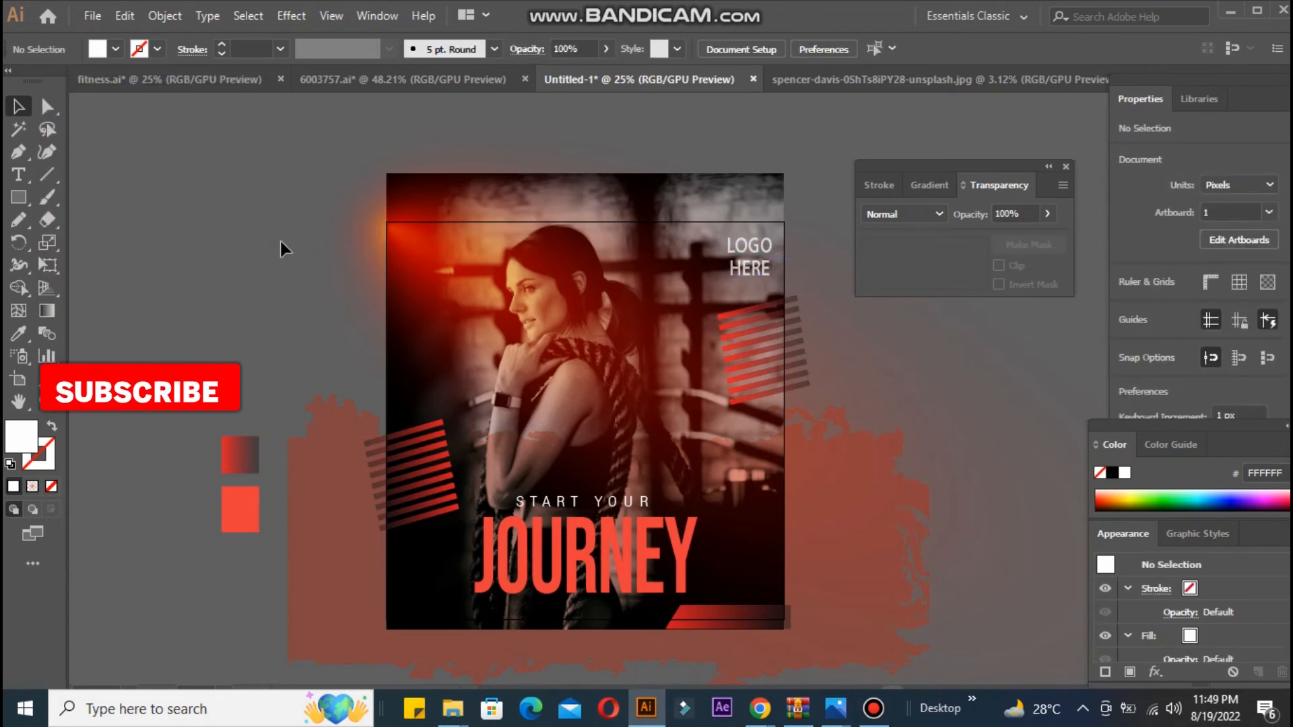
Preview the whole artboard in Save for Web as a PNG-24 at 1080 × 1080 px, fitted to view, without exporting.
{"action": "left_click", "coordinate": [92, 15]}
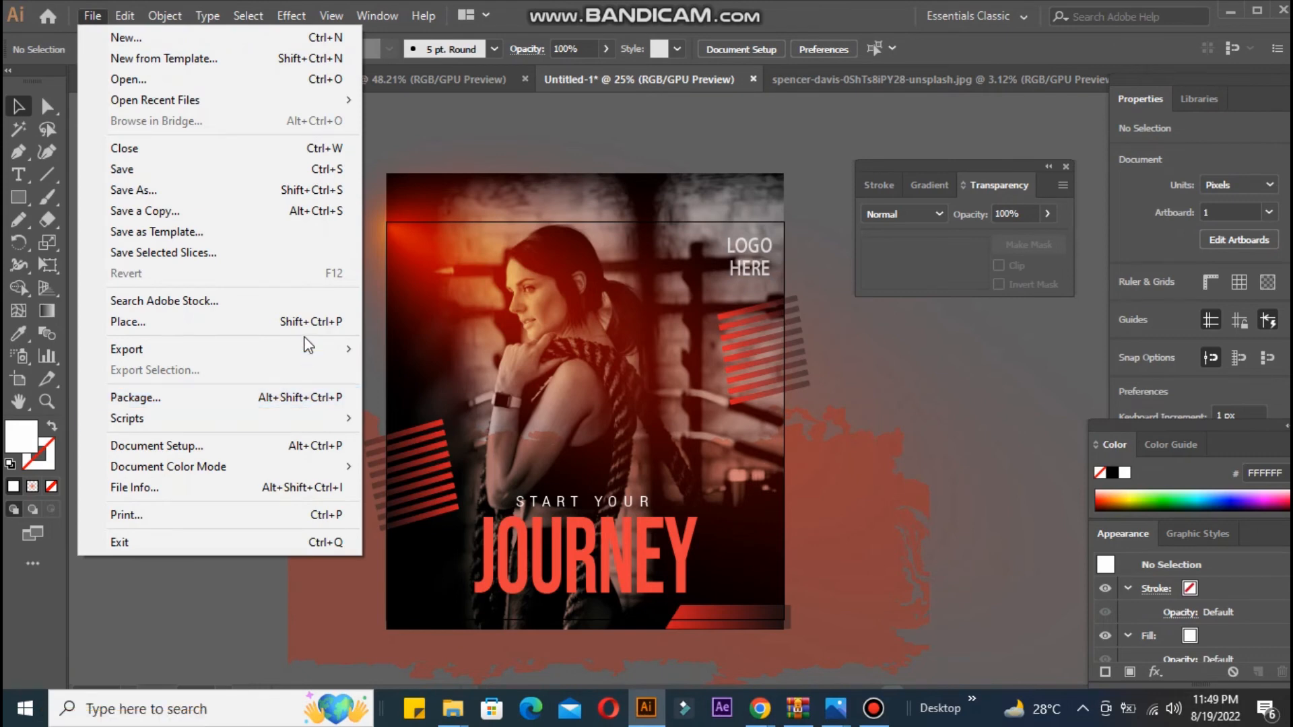
{"action": "left_click", "coordinate": [237, 263]}
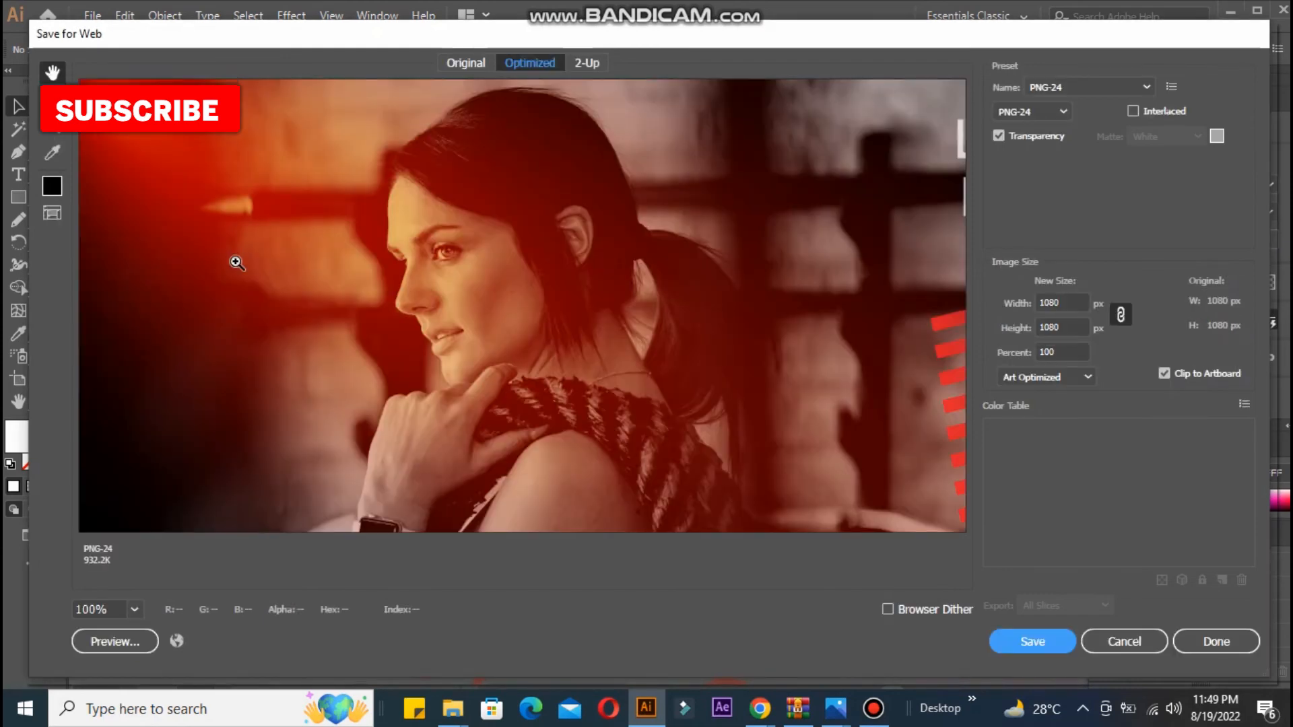
{"action": "key", "text": "ctrl+0"}
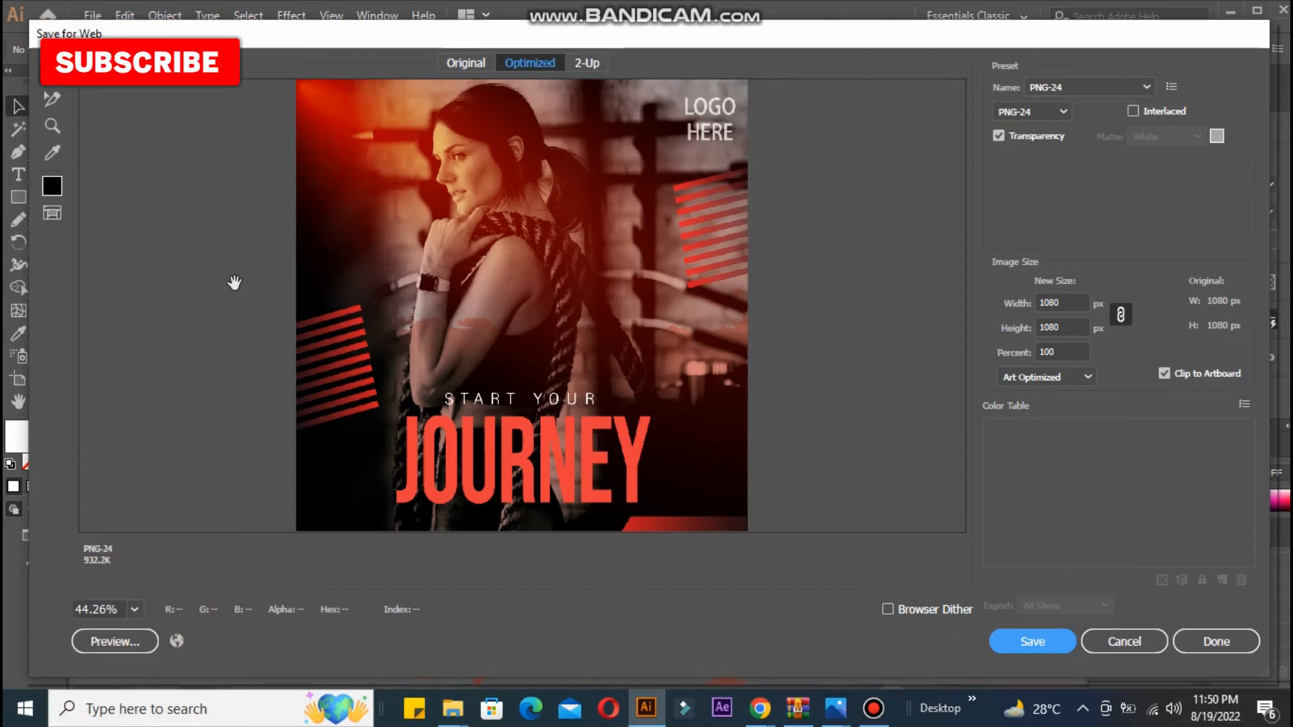
{"action": "left_click", "coordinate": [1144, 643]}
Tilt the striped group at the photo's left edge the opposite way and shift it partly off the artboard.
{"action": "left_click_drag", "start_coordinate": [419, 483], "coordinate": [401, 481]}
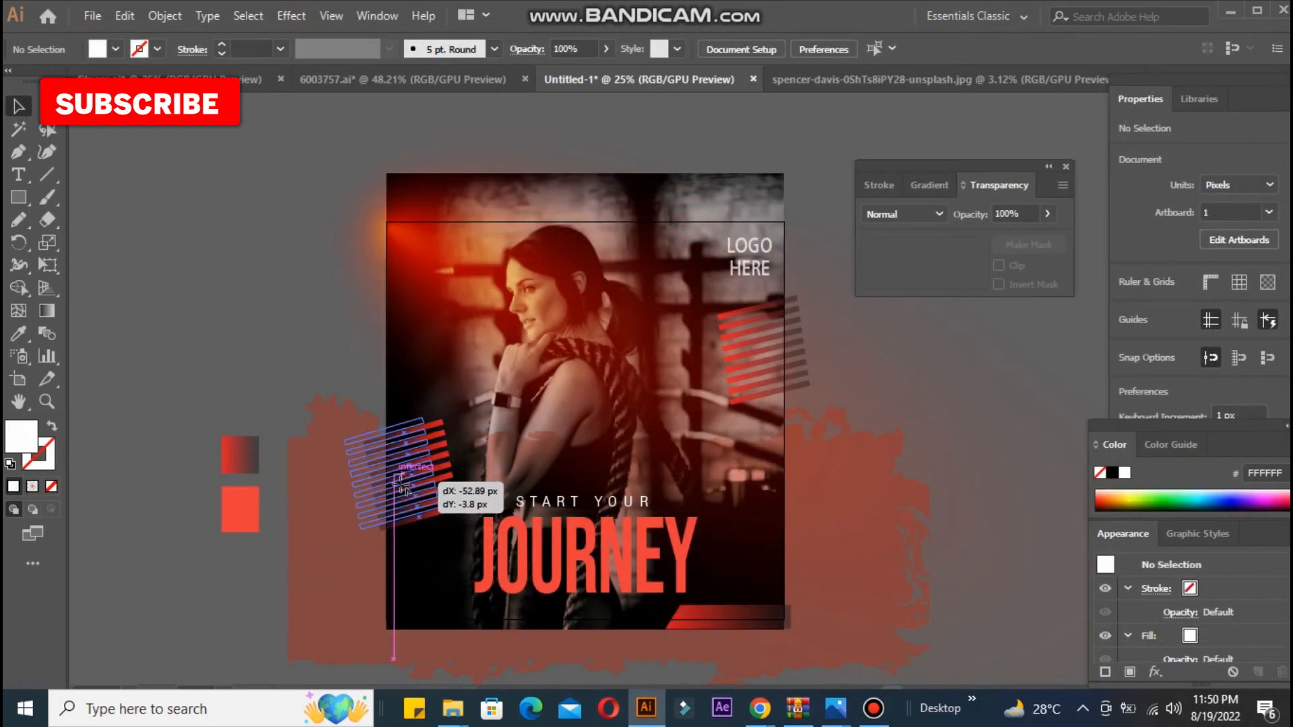
{"action": "left_click_drag", "start_coordinate": [329, 451], "coordinate": [371, 480]}
{"action": "left_click", "coordinate": [260, 269]}
{"action": "left_click_drag", "start_coordinate": [459, 512], "coordinate": [447, 505]}
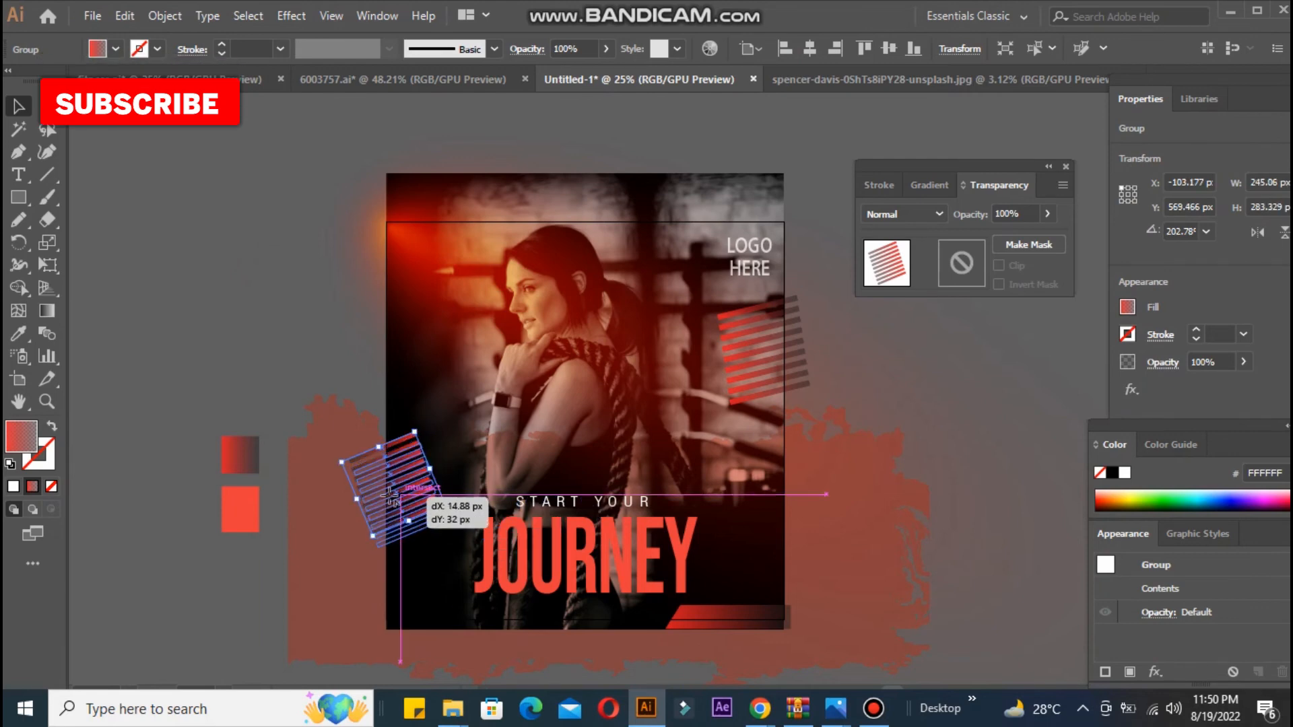
{"action": "left_click", "coordinate": [280, 322]}
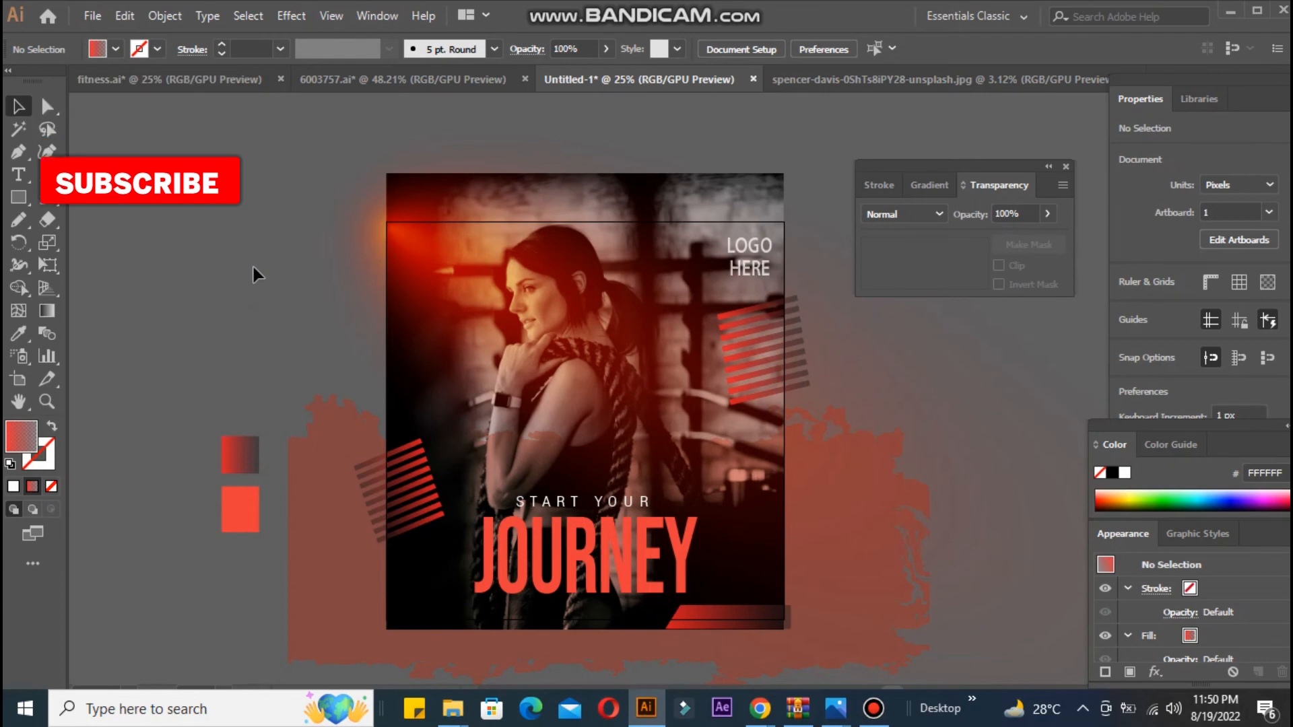
Check the repositioned left stripes in the Save for Web preview without exporting.
{"action": "left_click", "coordinate": [100, 18]}
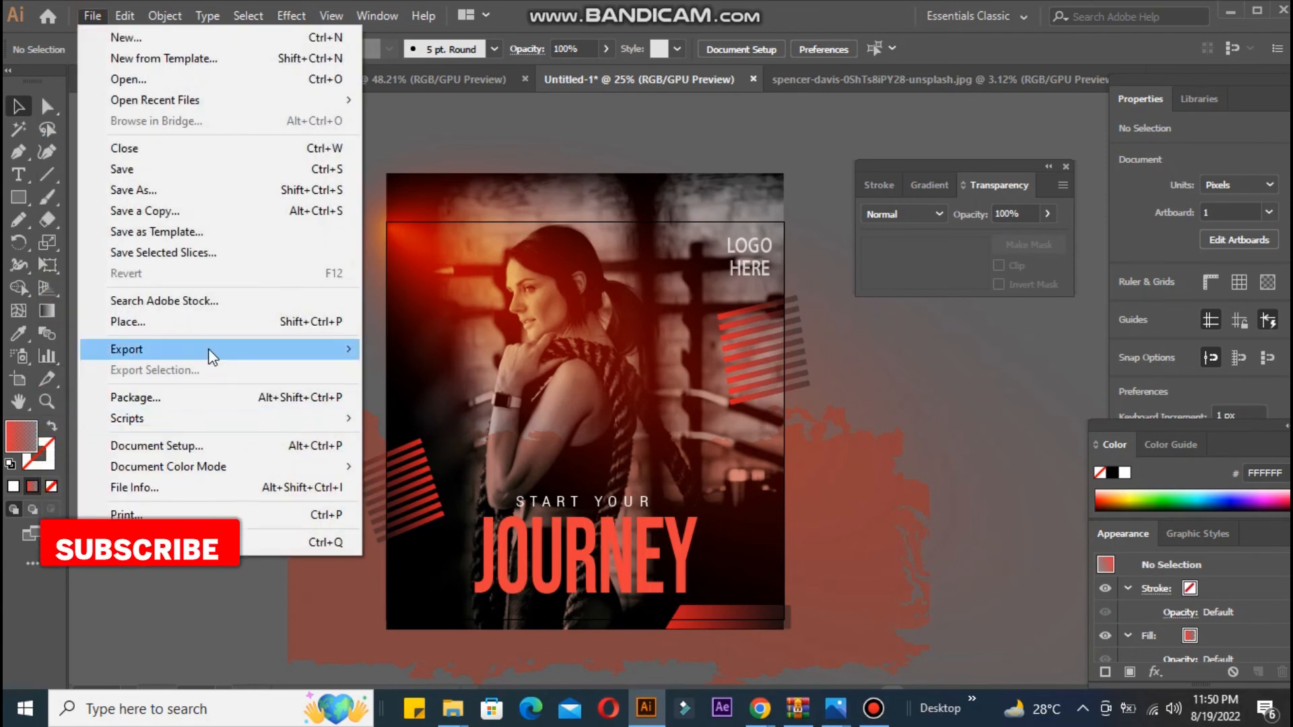
{"action": "mouse_move", "coordinate": [208, 351]}
{"action": "left_click", "coordinate": [432, 392]}
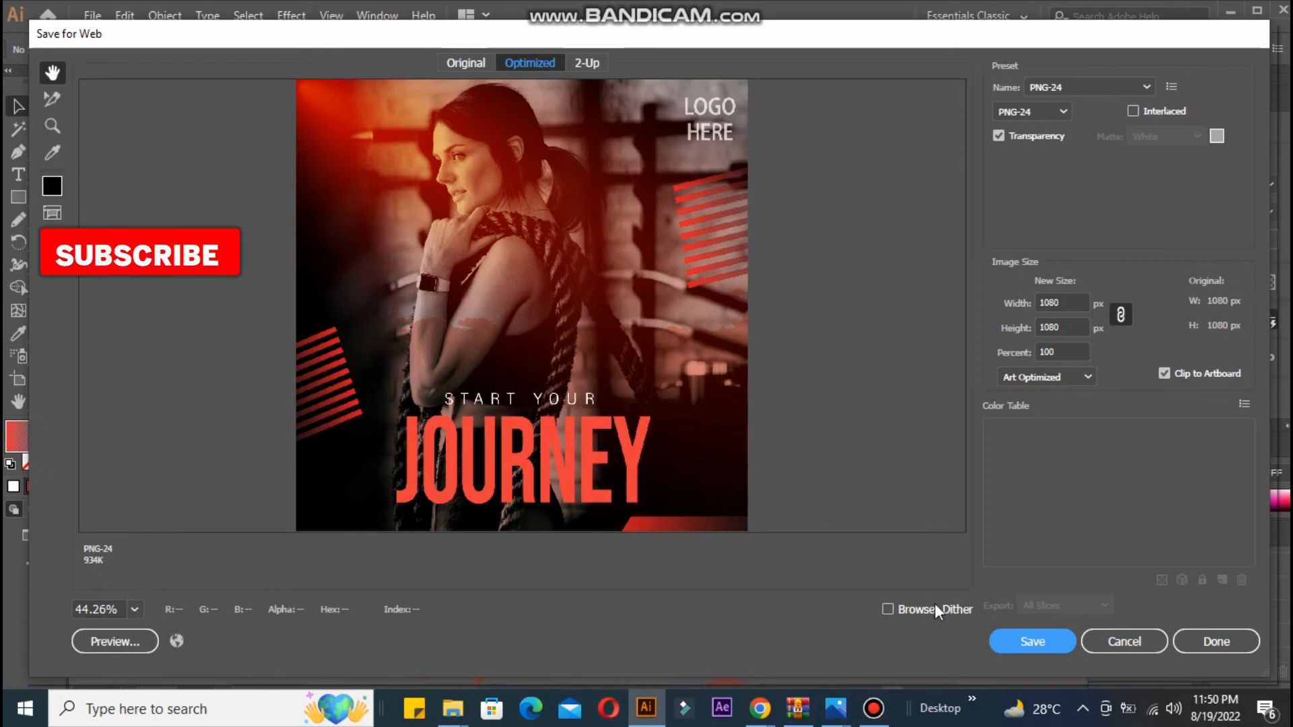
{"action": "left_click", "coordinate": [1124, 641]}
Reduce the "LOGO HERE" text to a font size of 20 pt.
{"action": "left_click", "coordinate": [762, 270]}
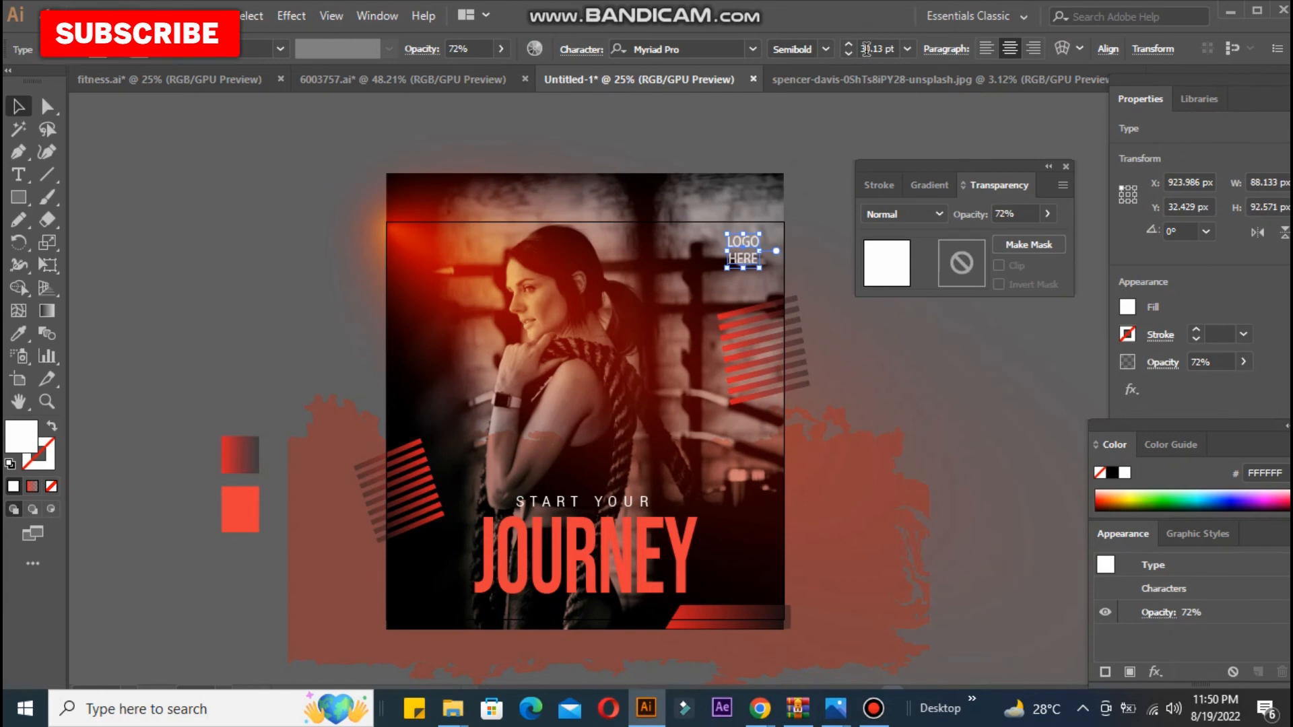
{"action": "left_click", "coordinate": [879, 49]}
{"action": "key", "text": "BackSpace"}
{"action": "key", "text": "BackSpace"}
{"action": "key", "text": "BackSpace"}
{"action": "key", "text": "BackSpace"}
{"action": "key", "text": "BackSpace"}
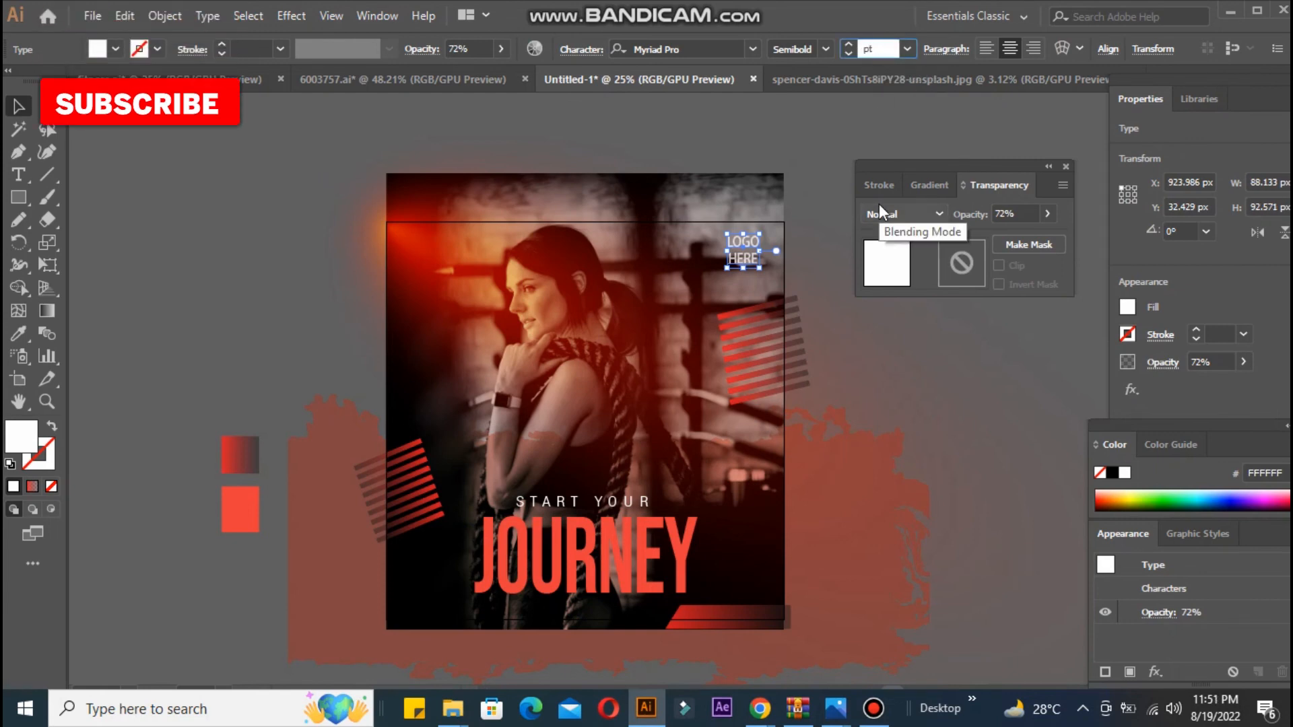
{"action": "type", "text": "20"}
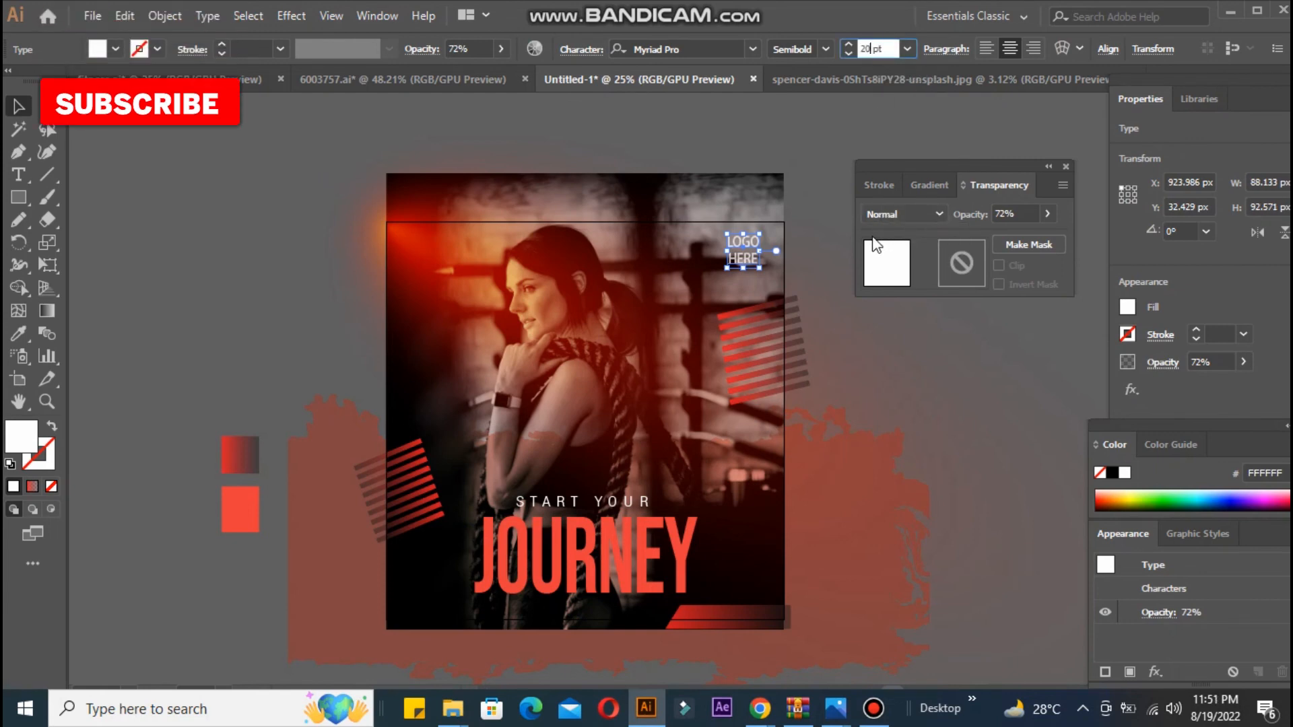
{"action": "left_click", "coordinate": [786, 233]}
{"action": "key", "text": "ctrl+z"}
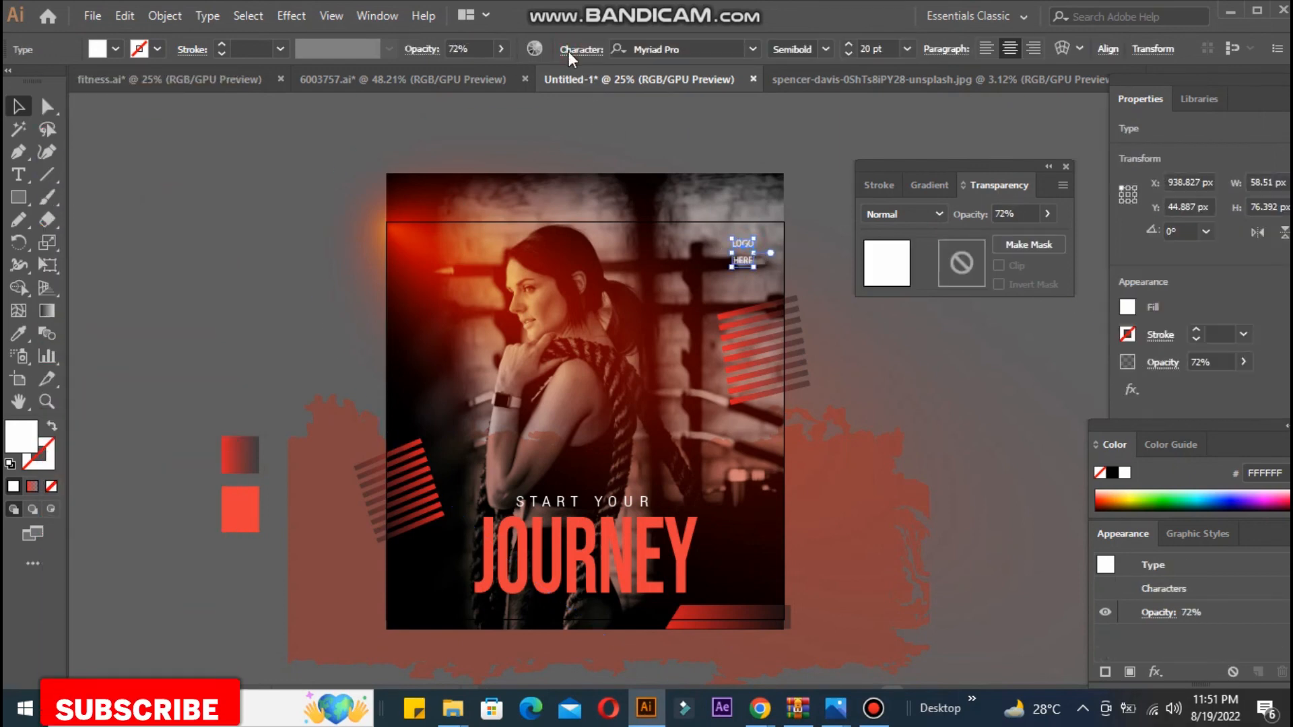
Tighten the "LOGO HERE" text's tracking to -15 and its leading to 23 pt.
{"action": "left_click", "coordinate": [569, 52]}
{"action": "left_click", "coordinate": [530, 167]}
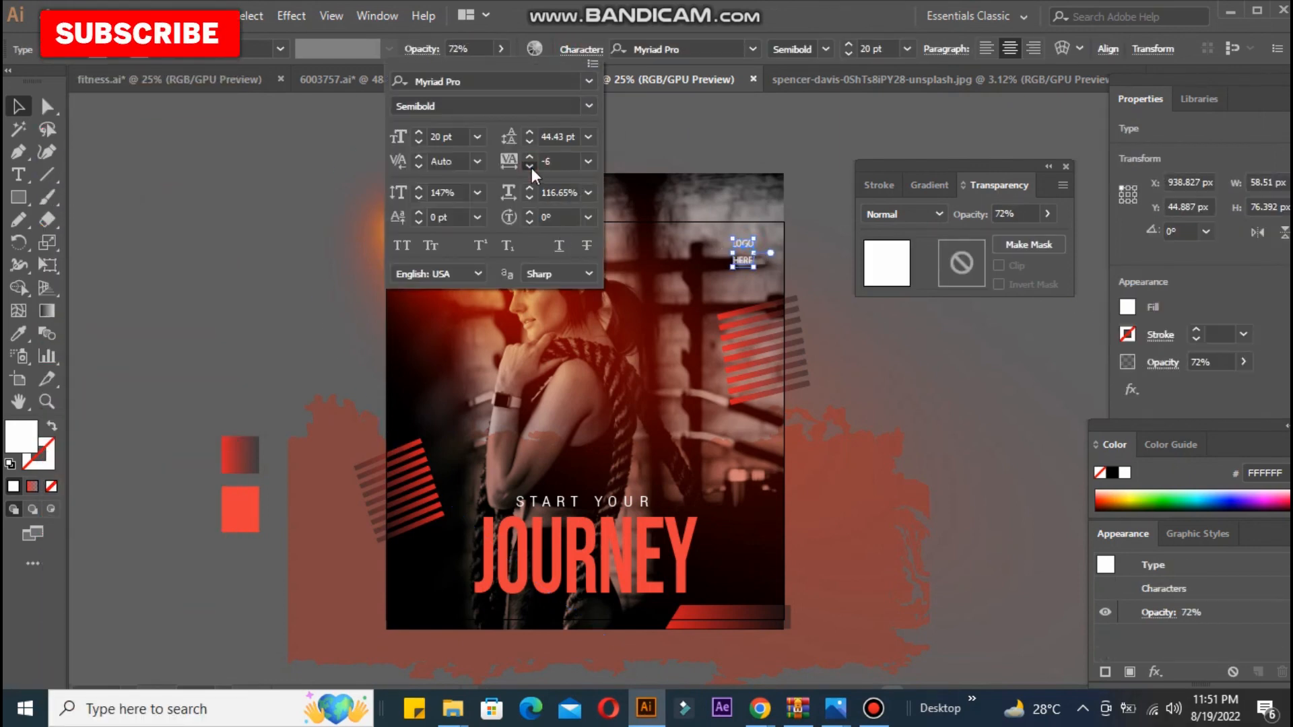
{"action": "left_click", "coordinate": [534, 139]}
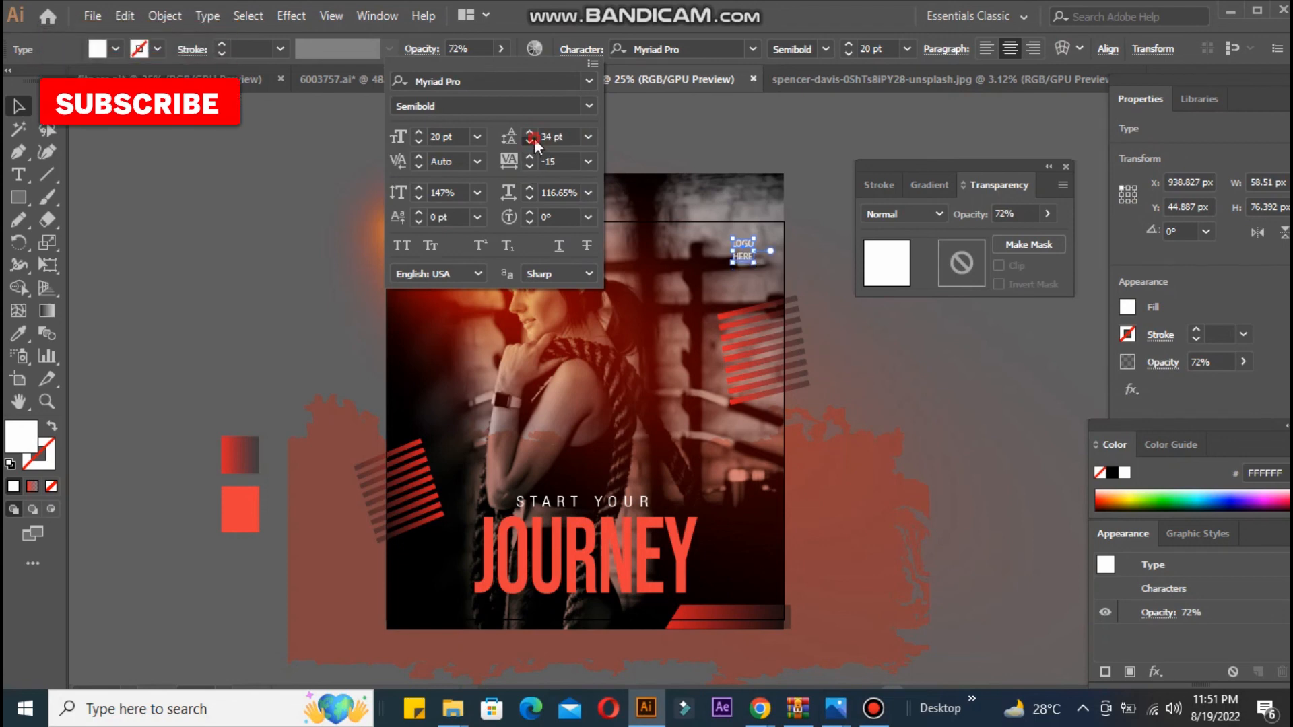
Raise the "LOGO HERE" font size to 25 pt and widen its leading so the two lines sit apart.
{"action": "left_click", "coordinate": [419, 132]}
{"action": "left_click", "coordinate": [419, 132]}
{"action": "left_click", "coordinate": [419, 132]}
{"action": "left_click", "coordinate": [419, 132]}
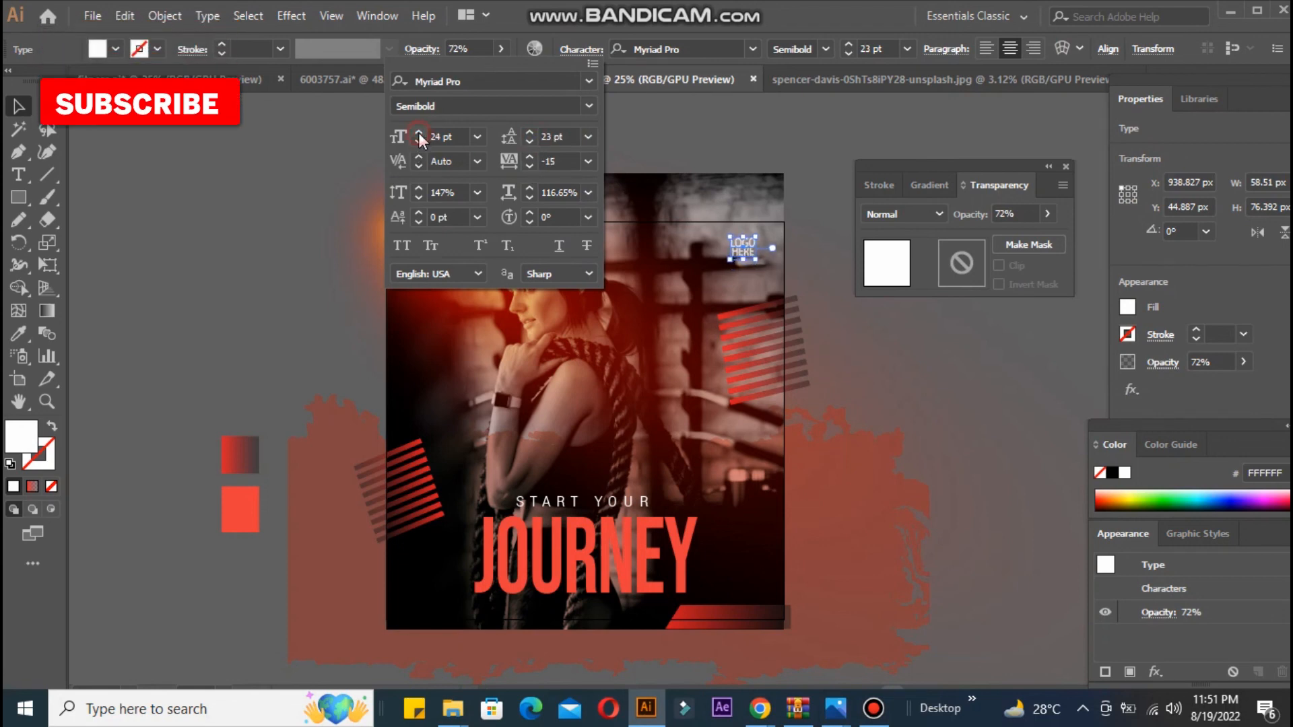
{"action": "left_click", "coordinate": [530, 133]}
{"action": "left_click", "coordinate": [529, 133]}
{"action": "left_click", "coordinate": [529, 133]}
{"action": "left_click", "coordinate": [530, 132]}
{"action": "left_click", "coordinate": [530, 133]}
{"action": "left_click", "coordinate": [530, 133]}
{"action": "left_click", "coordinate": [325, 169]}
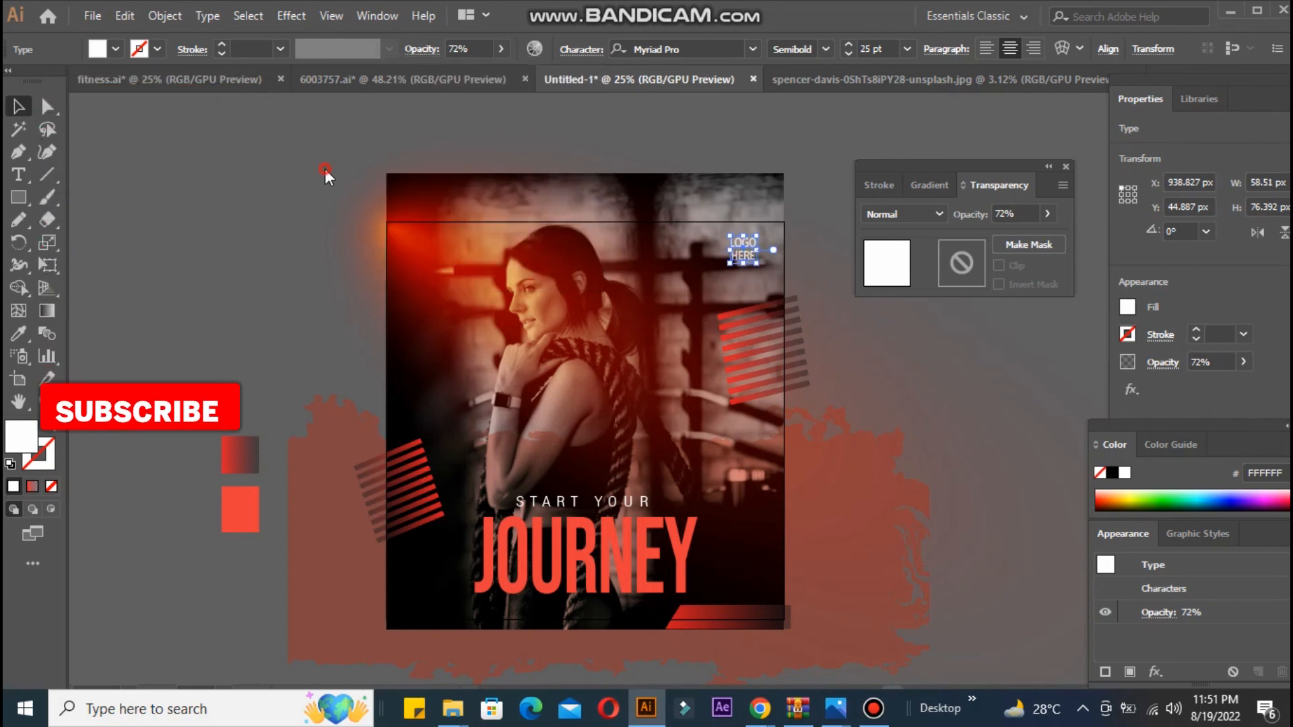
Nudge "LOGO HERE" slightly closer to the artboard's right edge and deselect it.
{"action": "left_click", "coordinate": [324, 164]}
{"action": "left_click_drag", "start_coordinate": [743, 251], "coordinate": [750, 253]}
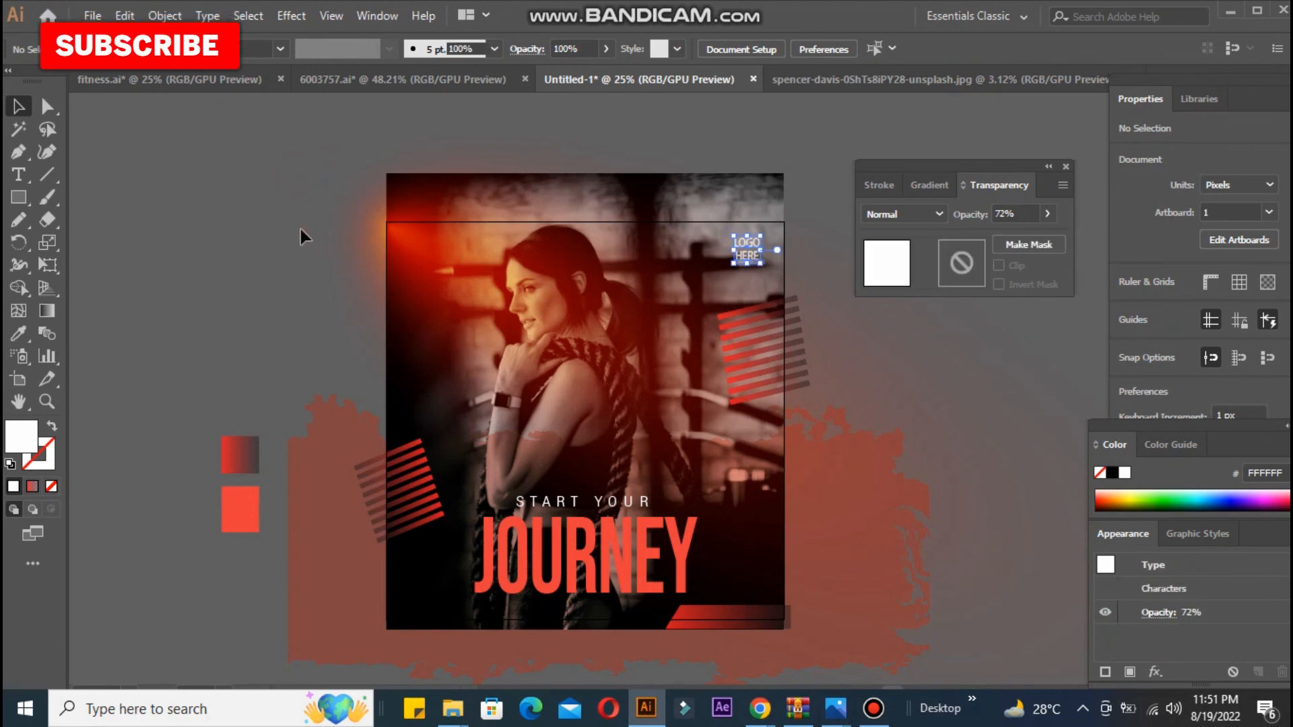
{"action": "left_click", "coordinate": [142, 662]}
Draw a white rectangle of about 1081 × 1081 px covering the artboard, with its sides fitted to the artboard edges.
{"action": "key", "text": "m"}
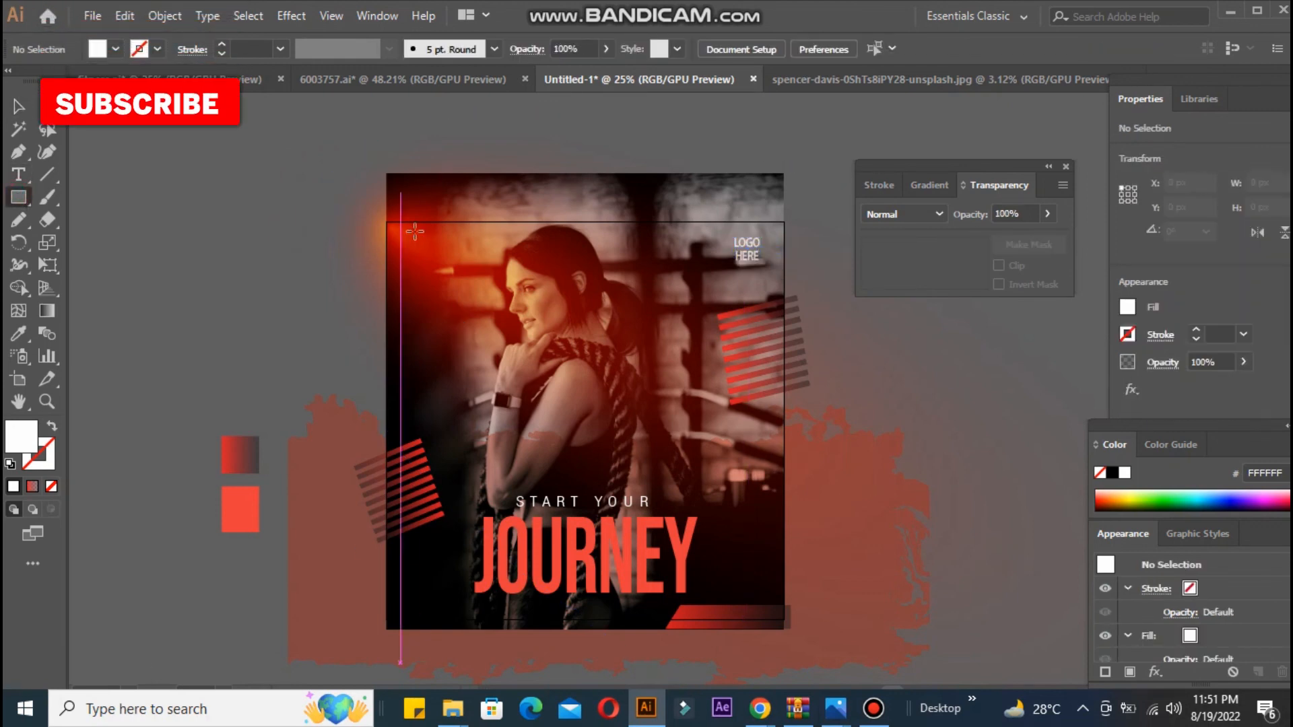
{"action": "left_click_drag", "start_coordinate": [381, 223], "coordinate": [780, 620]}
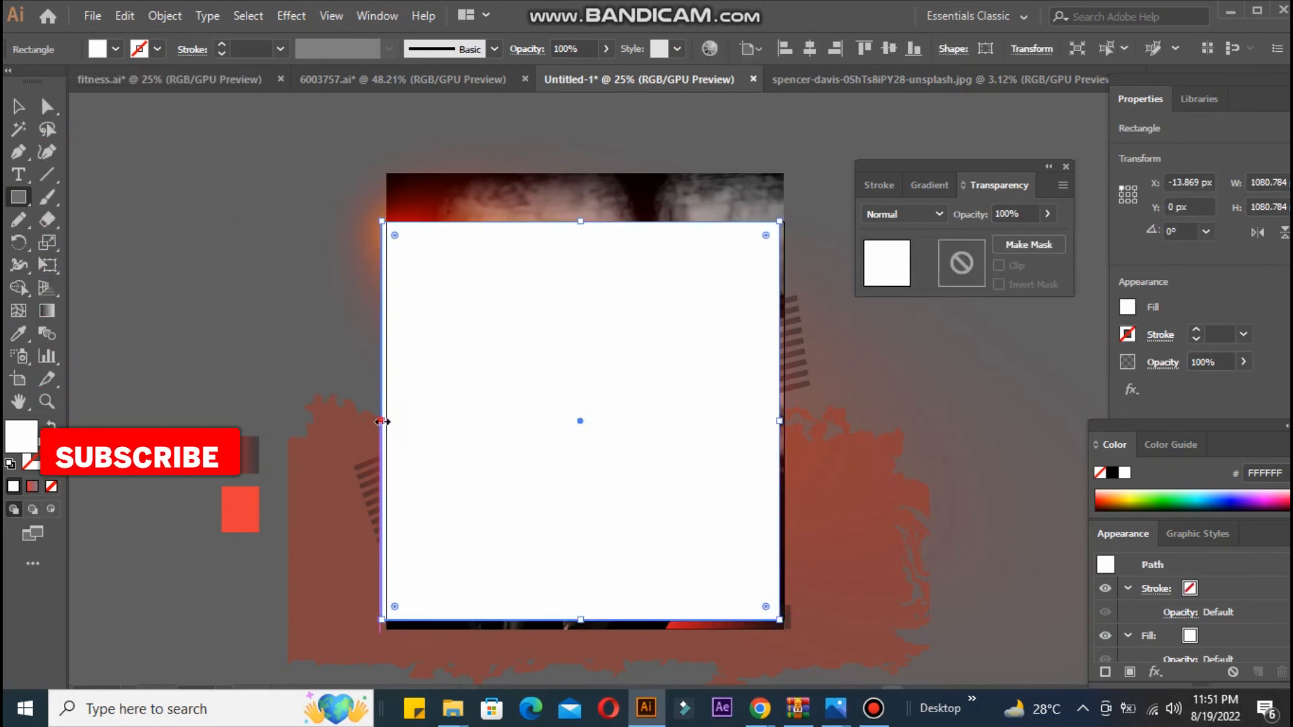
{"action": "left_click_drag", "start_coordinate": [382, 421], "coordinate": [380, 422]}
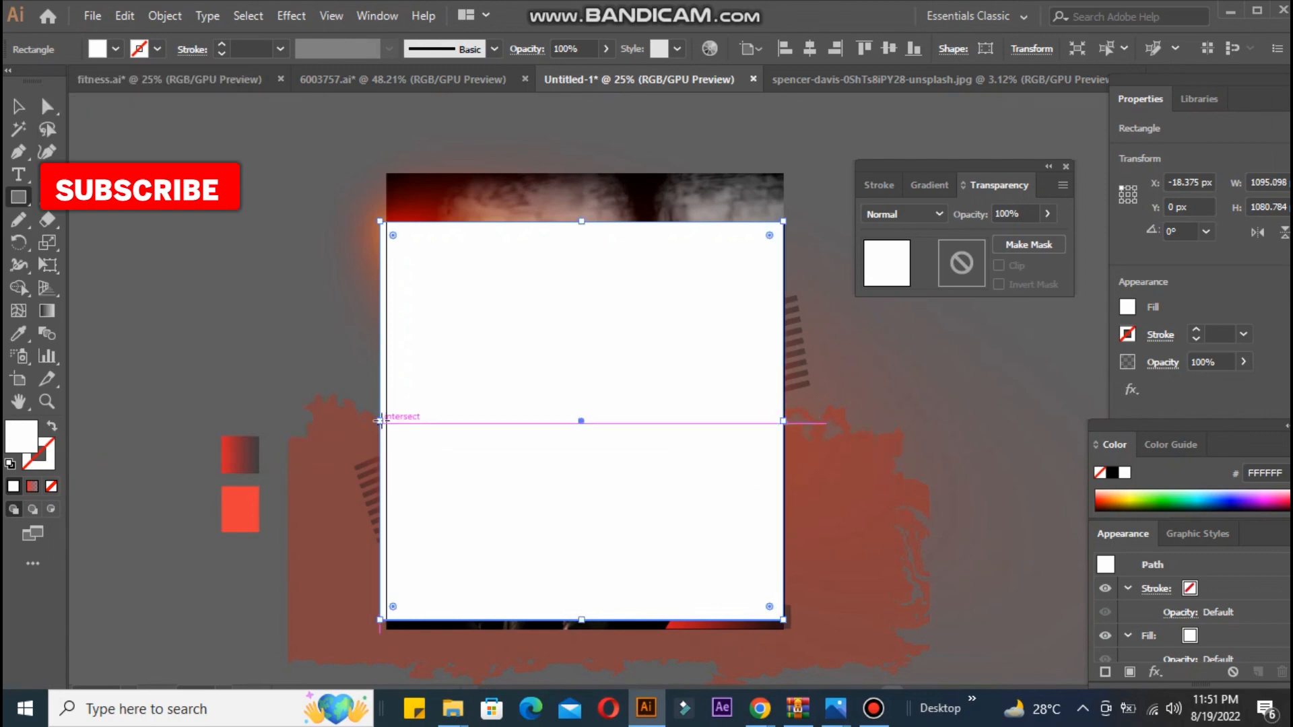
{"action": "left_click_drag", "start_coordinate": [379, 426], "coordinate": [386, 423]}
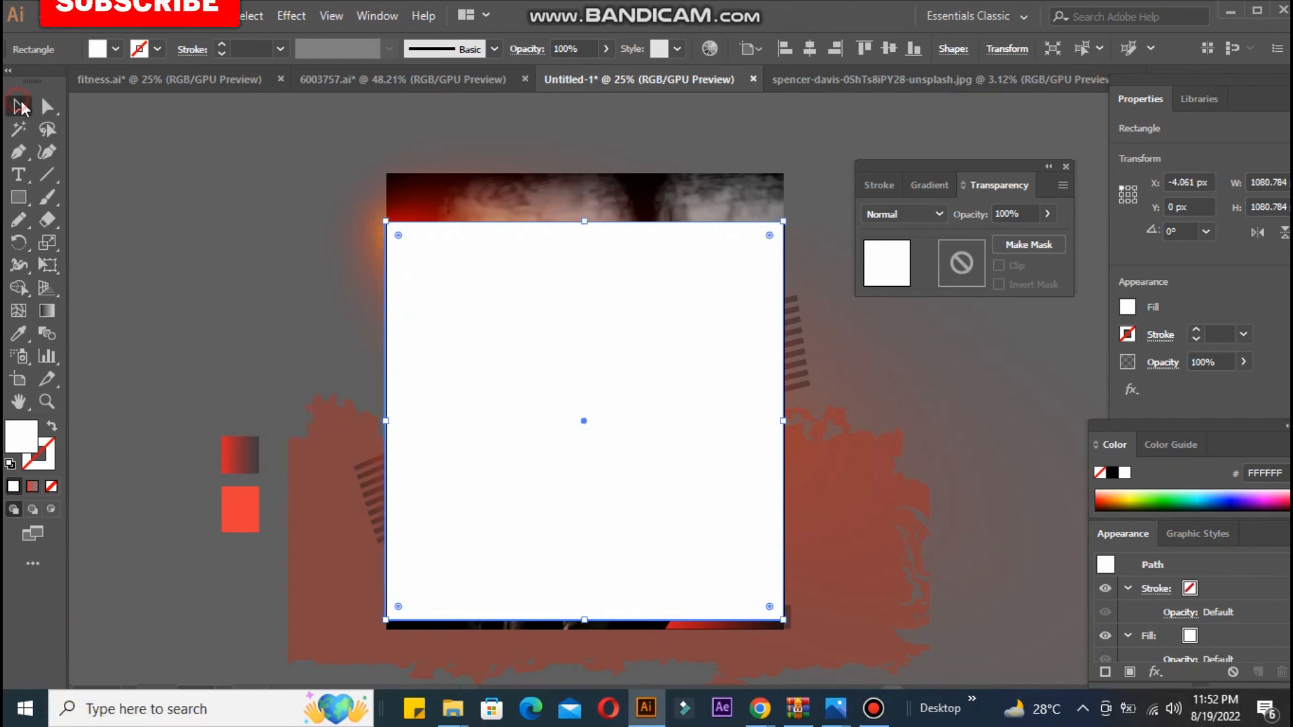
Clip all the artwork to the white rectangle with a clipping mask.
{"action": "key", "text": "ctrl+a"}
{"action": "scroll", "coordinate": [532, 344], "scroll_direction": "down", "scroll_amount": 1}
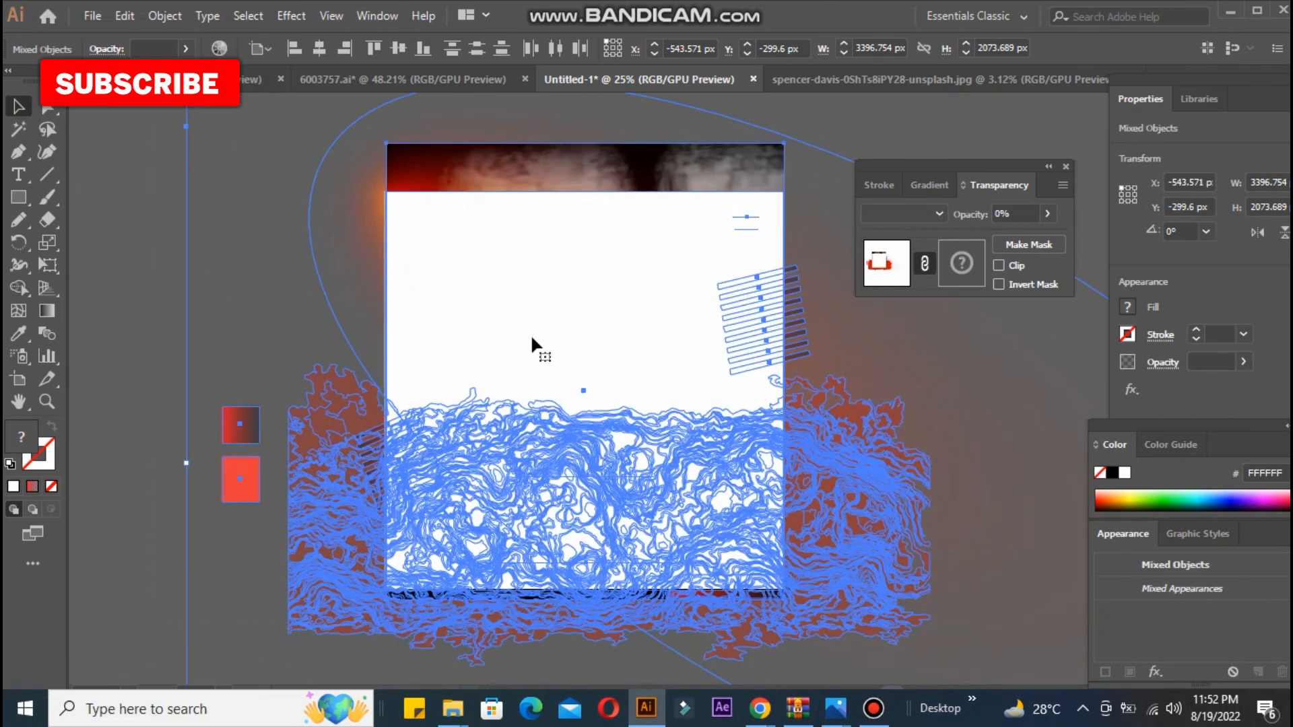
{"action": "right_click", "coordinate": [478, 307]}
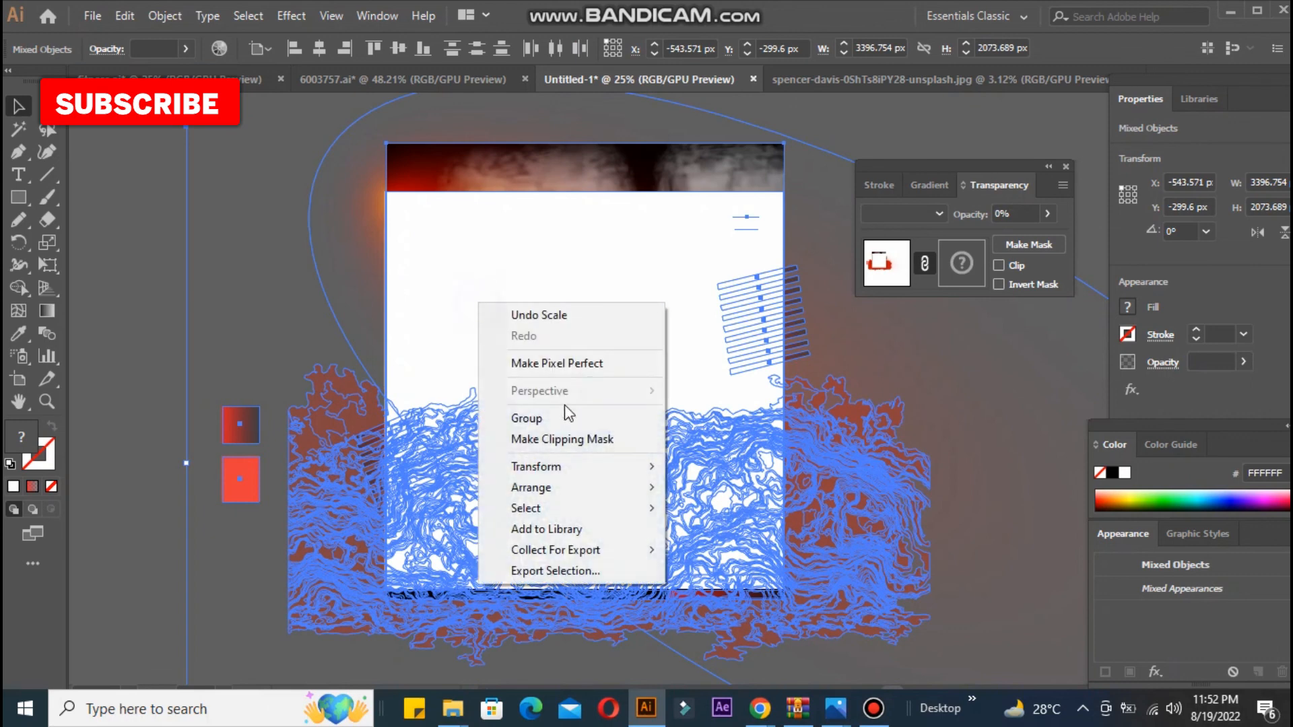
{"action": "left_click", "coordinate": [546, 436]}
{"action": "left_click", "coordinate": [289, 296]}
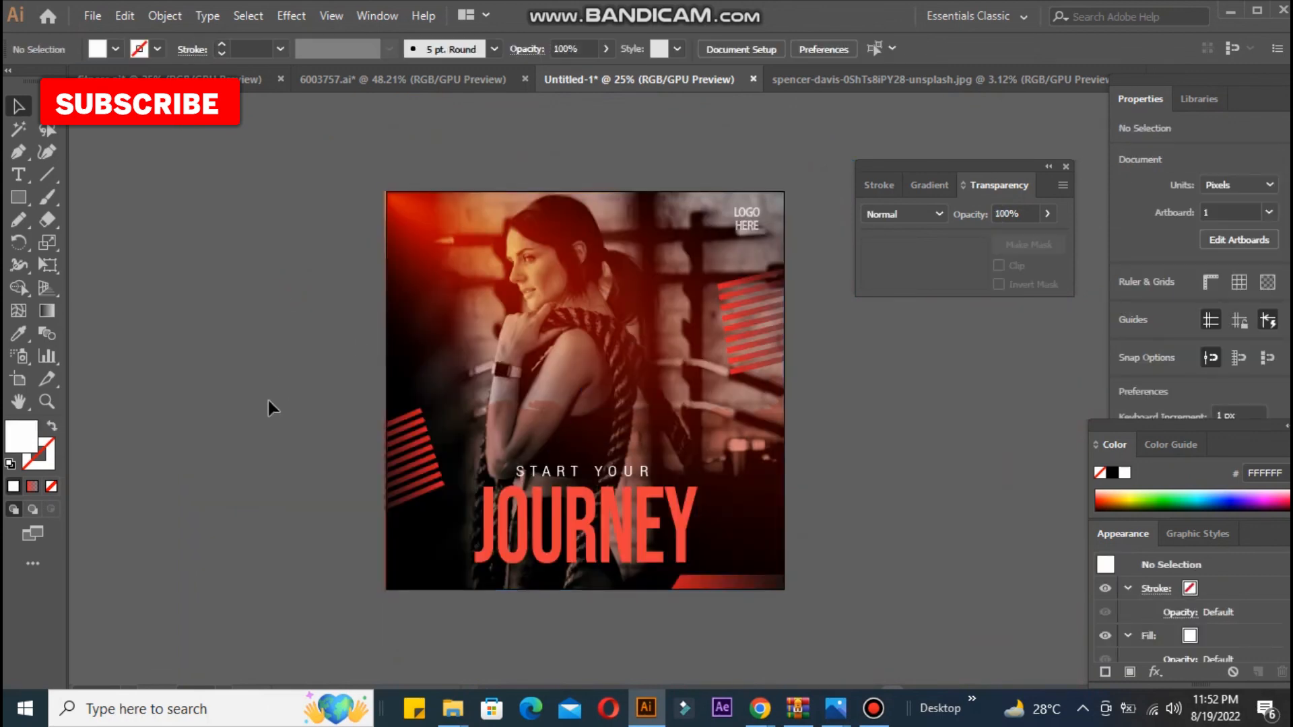